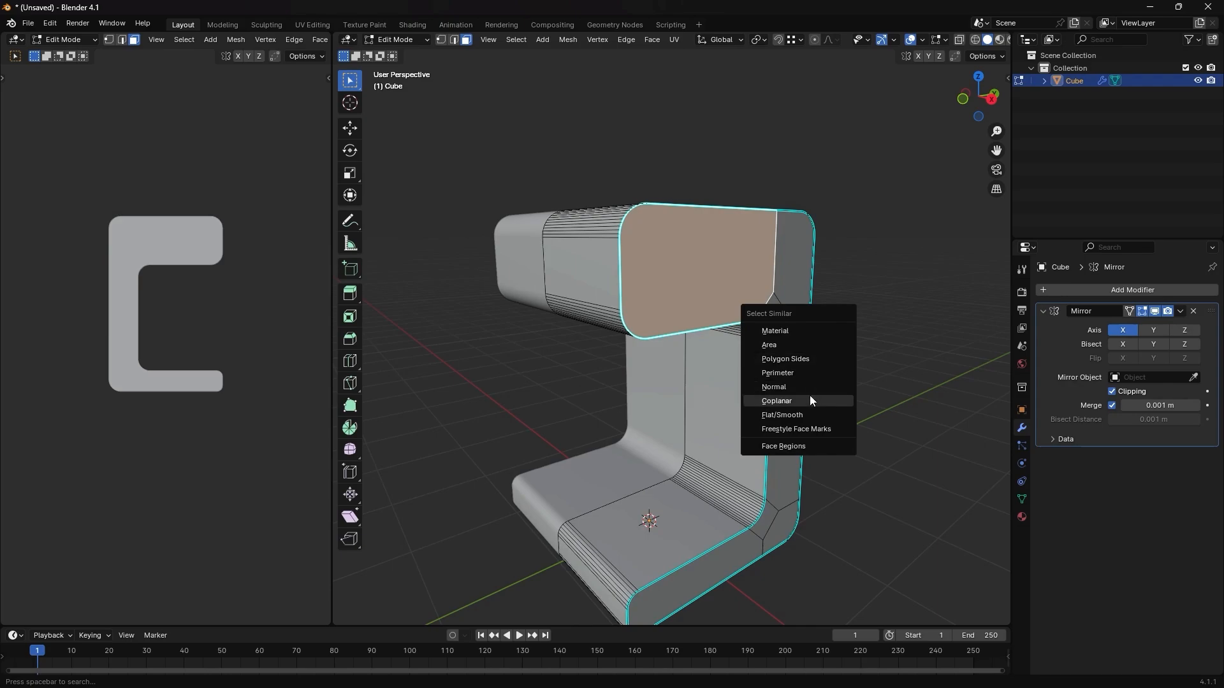
- Select all coplanar faces of the C-shaped body's side and dissolve them into a single face
click(809, 397)
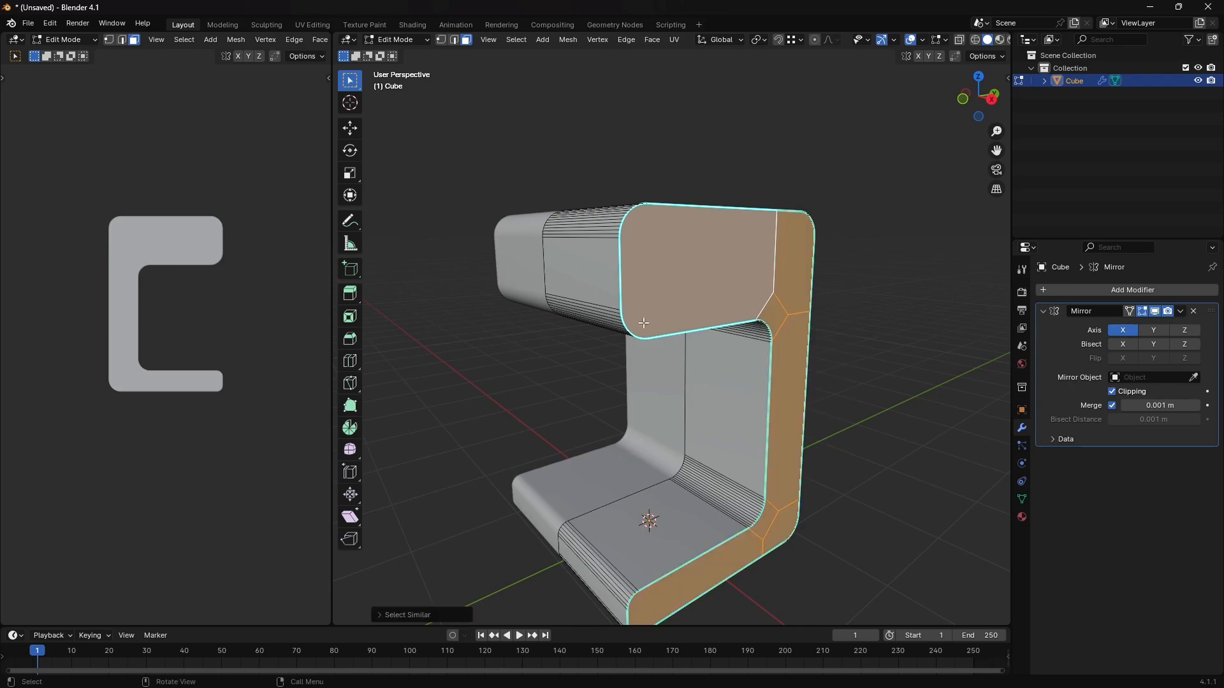
click(874, 476)
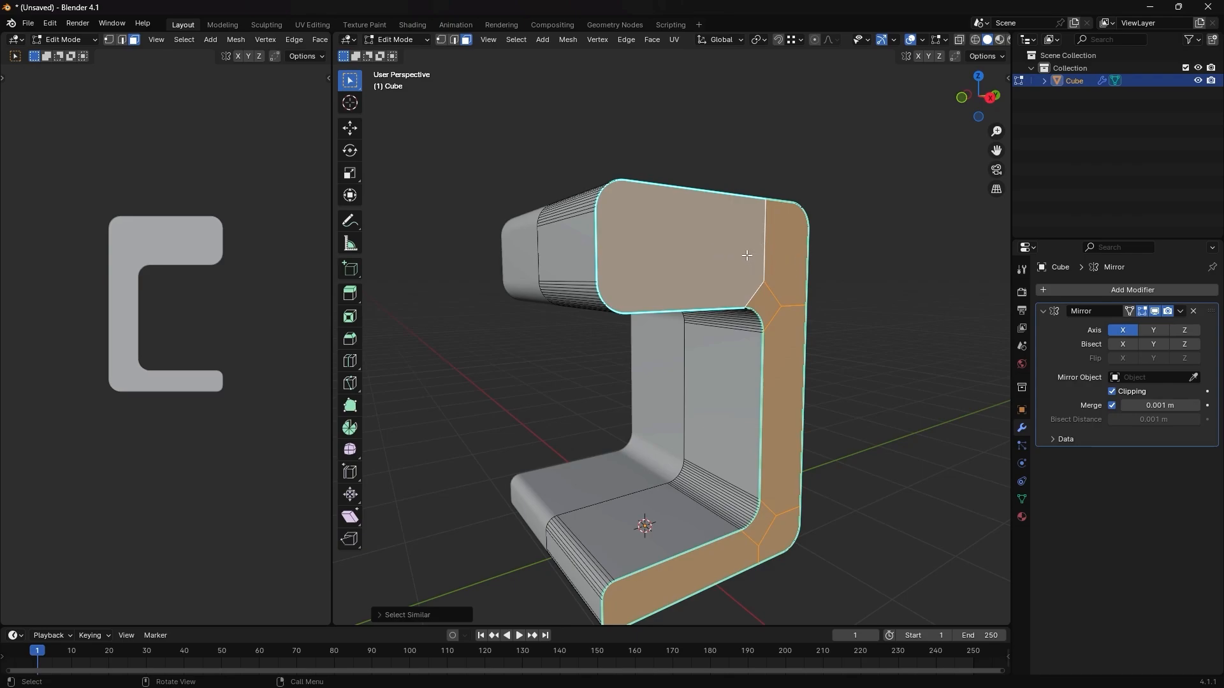
key(x)
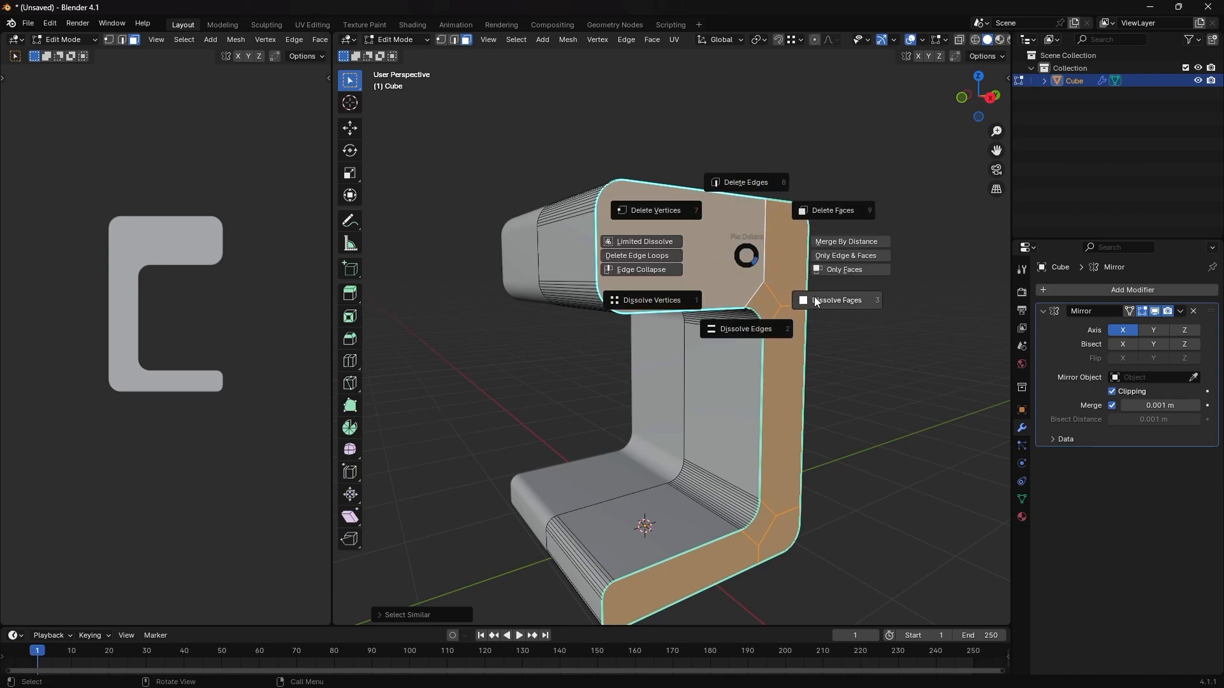
click(816, 299)
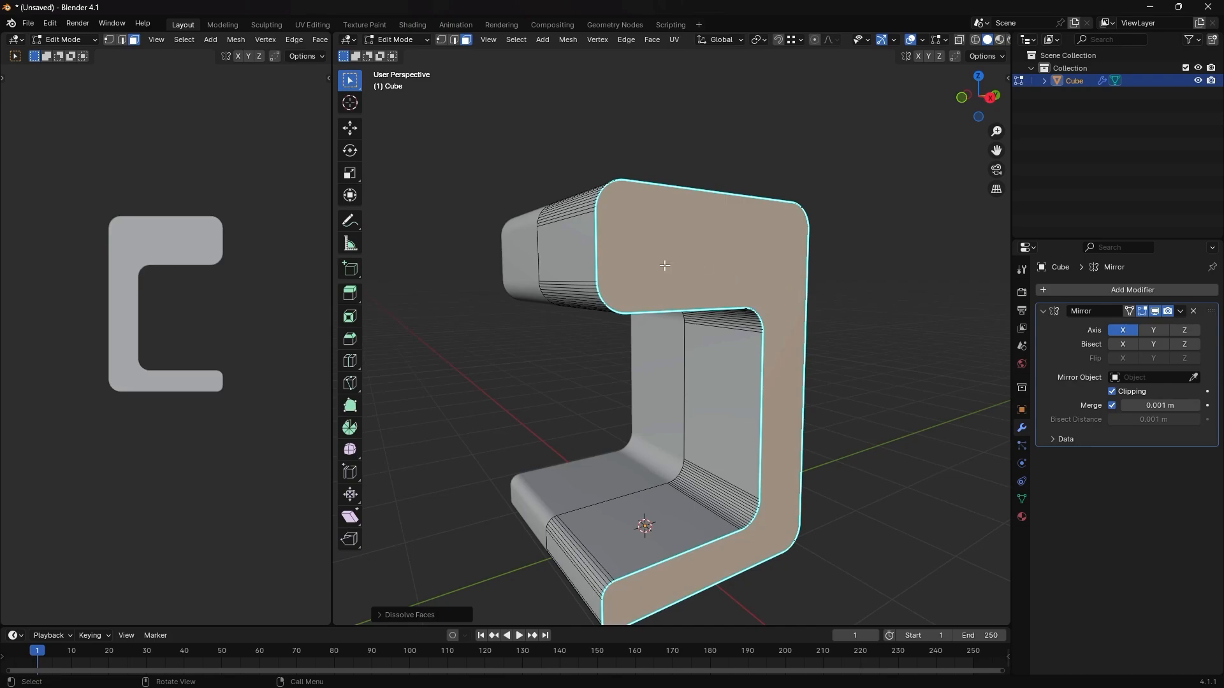
- Show the transform sidebar and bevel the side face's outline edges about 0.023 m with 1 segment
key(2)
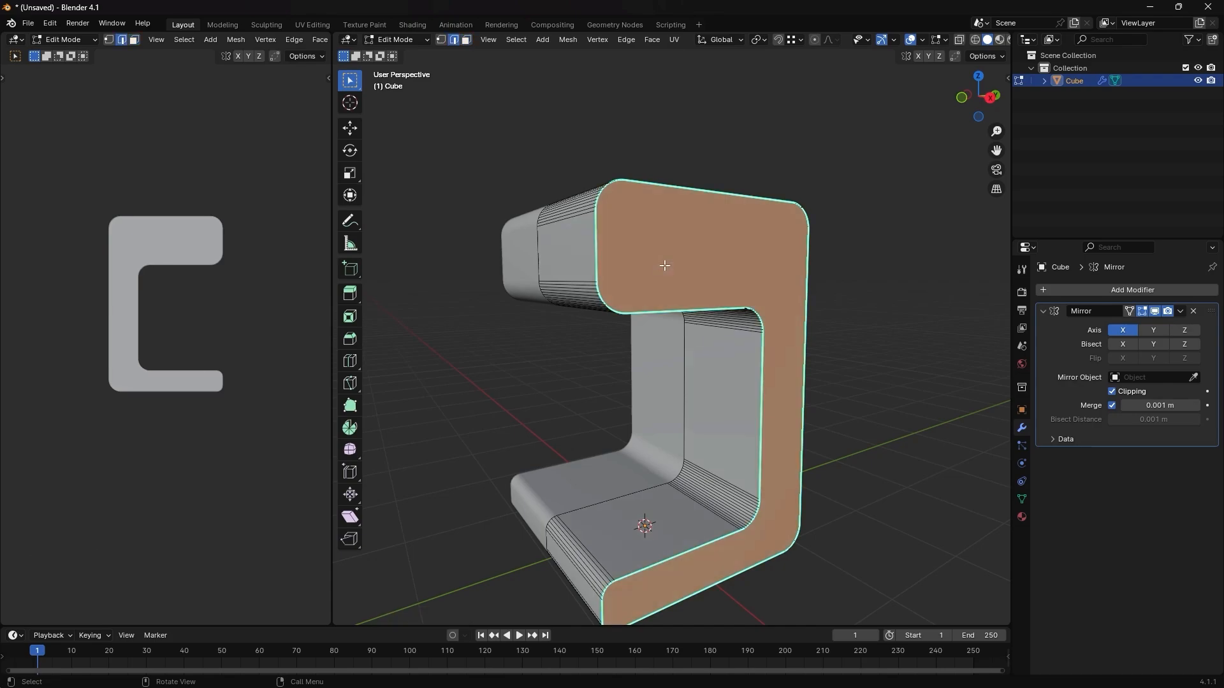
middle_drag(621, 270, 629, 274)
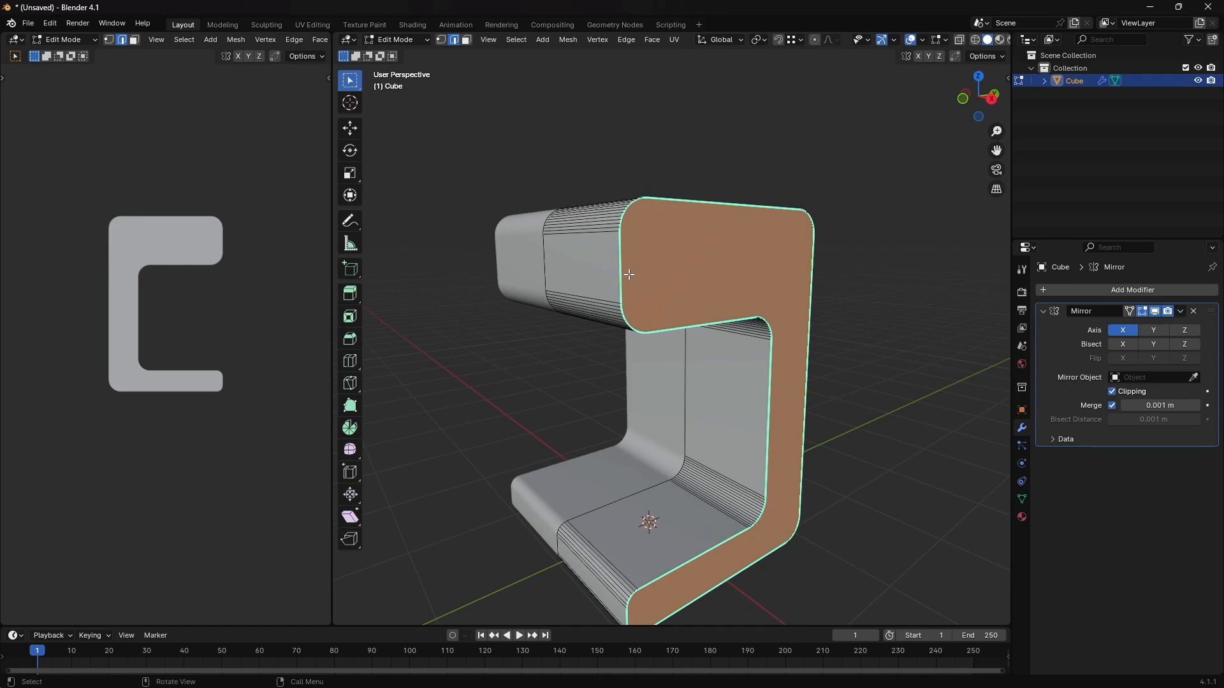
key(n)
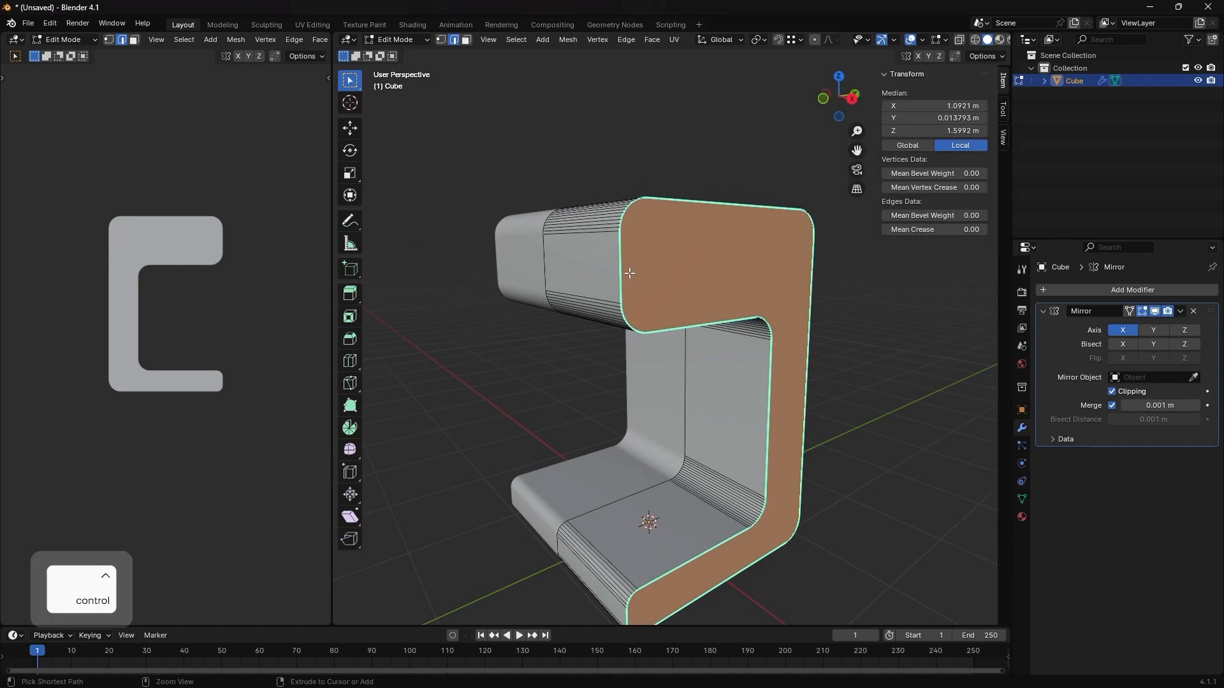
key(ctrl+b)
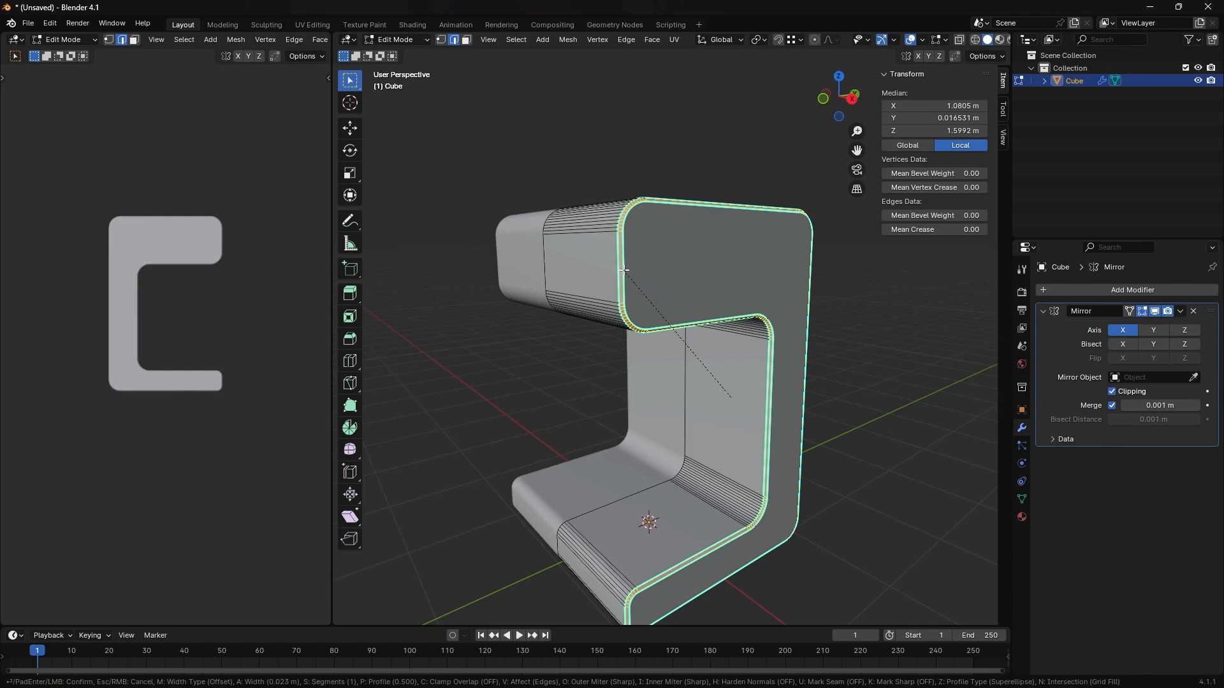
click(623, 270)
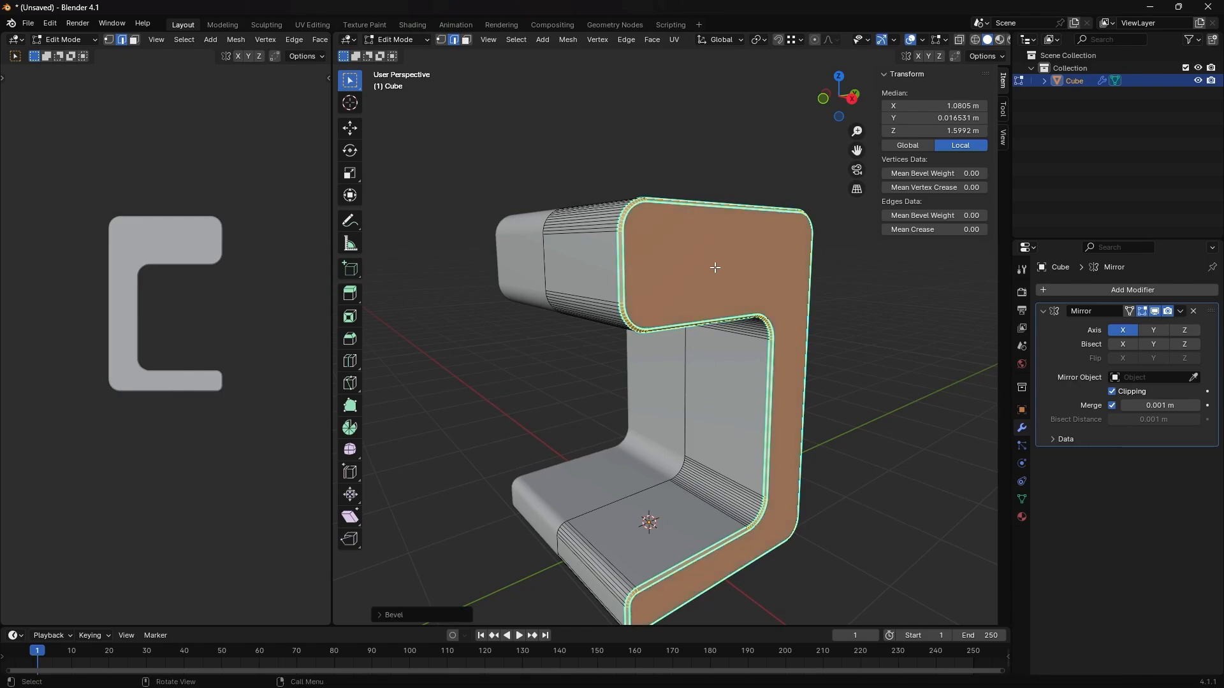
- Inset the C-shaped side face about 0.025 m and extrude it outward about 0.033 m as a raised panel
key(alt+a)
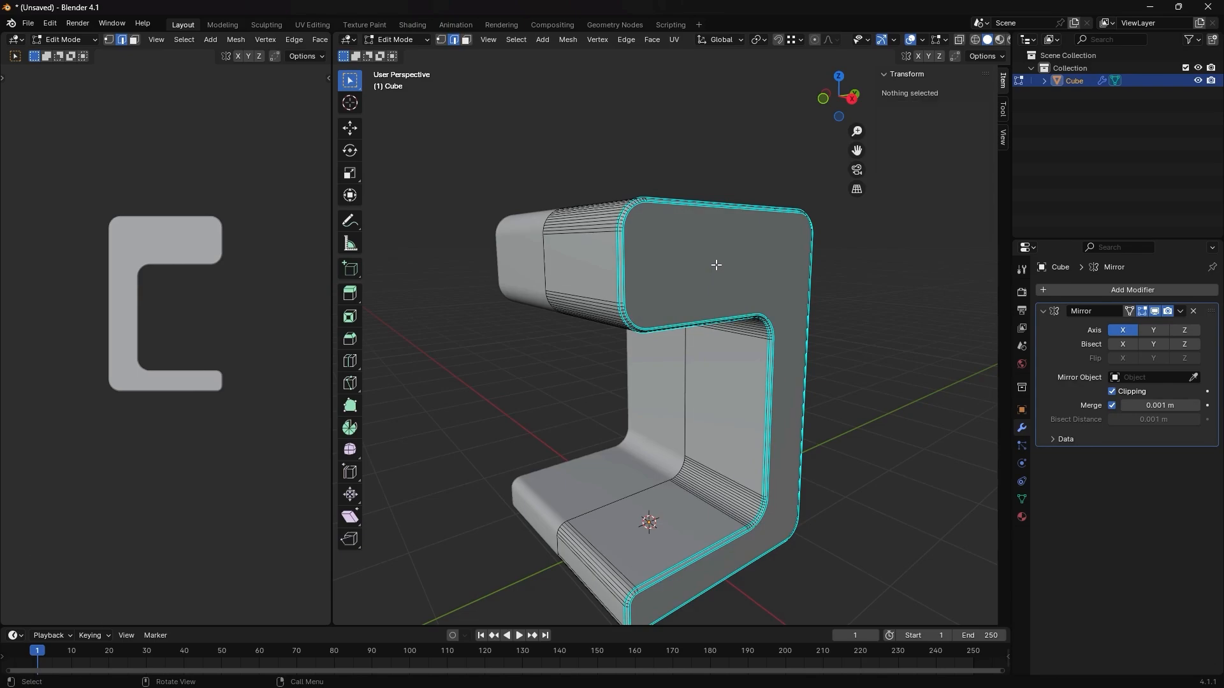
key(3)
click(706, 259)
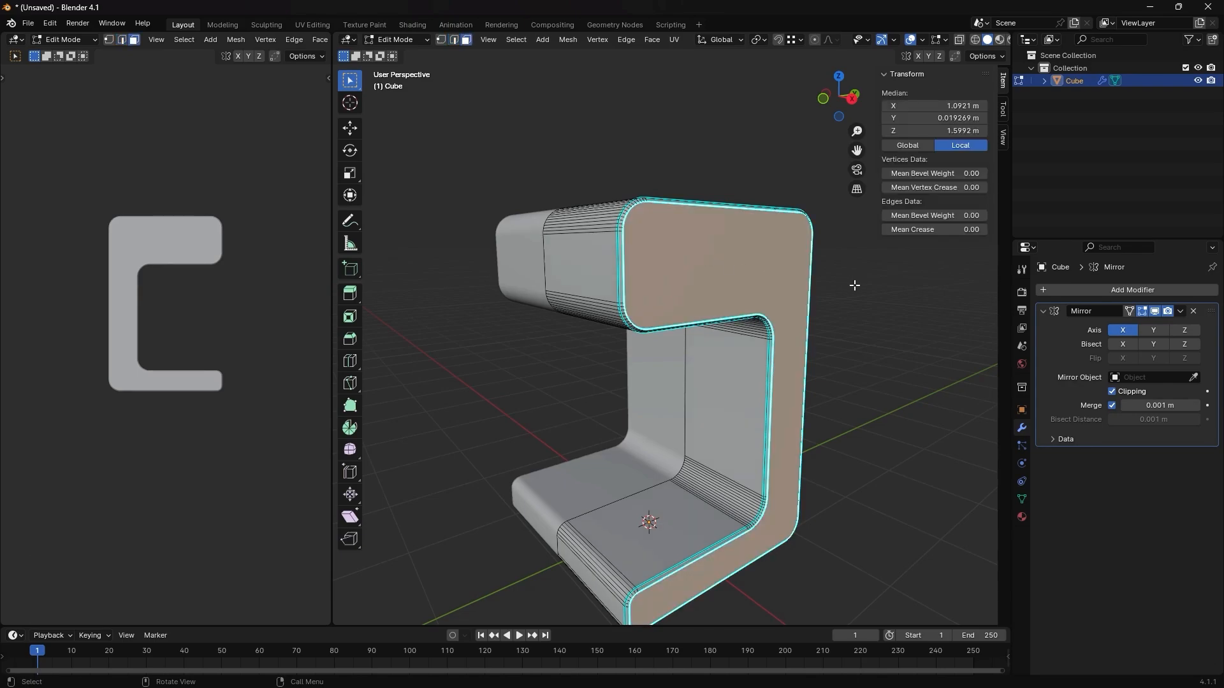
key(i)
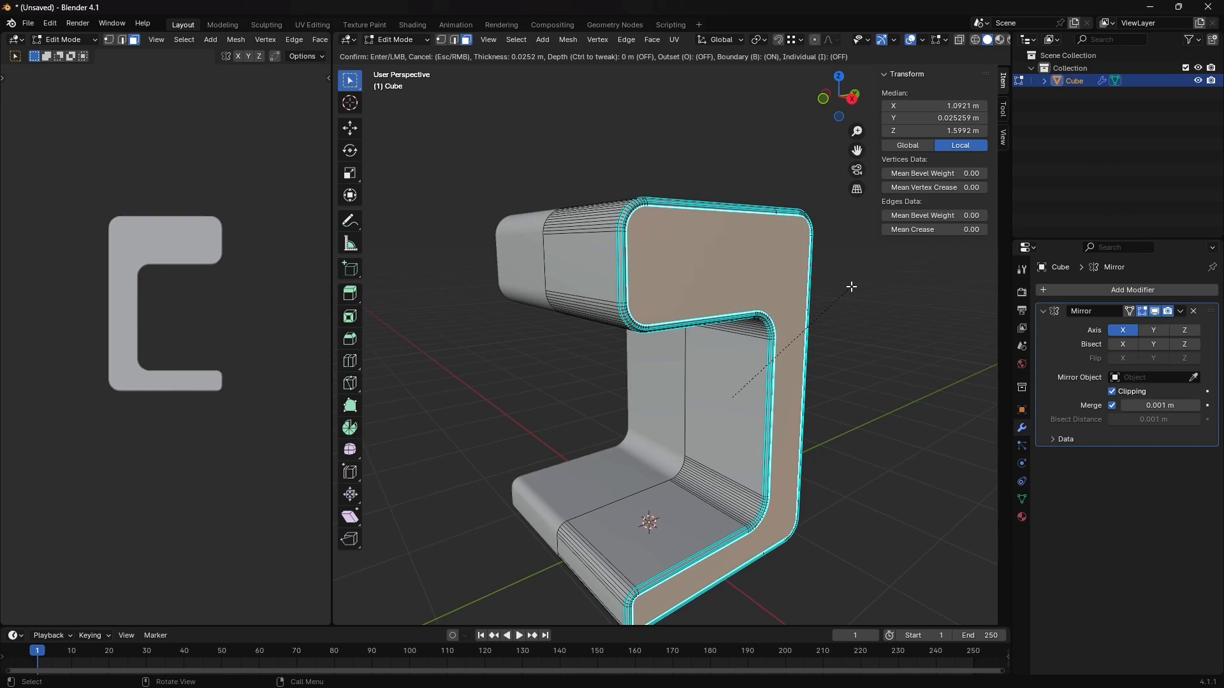
click(851, 286)
key(e)
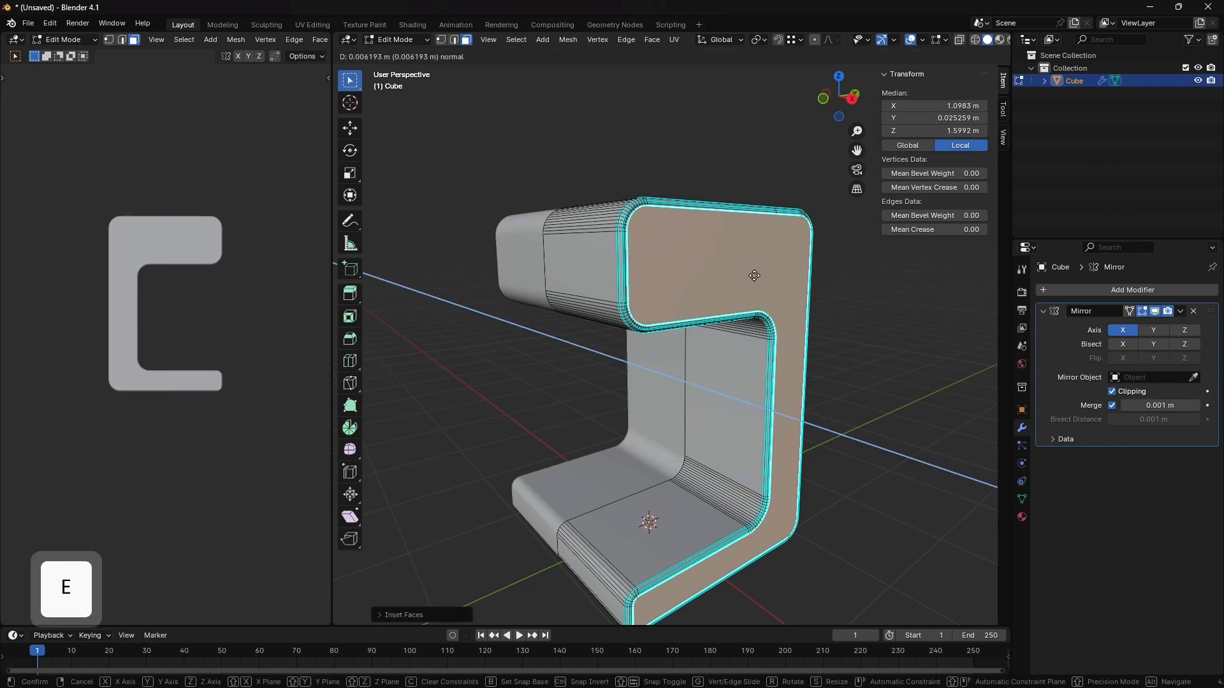
click(756, 276)
key(Tab)
middle_drag(756, 277, 694, 285)
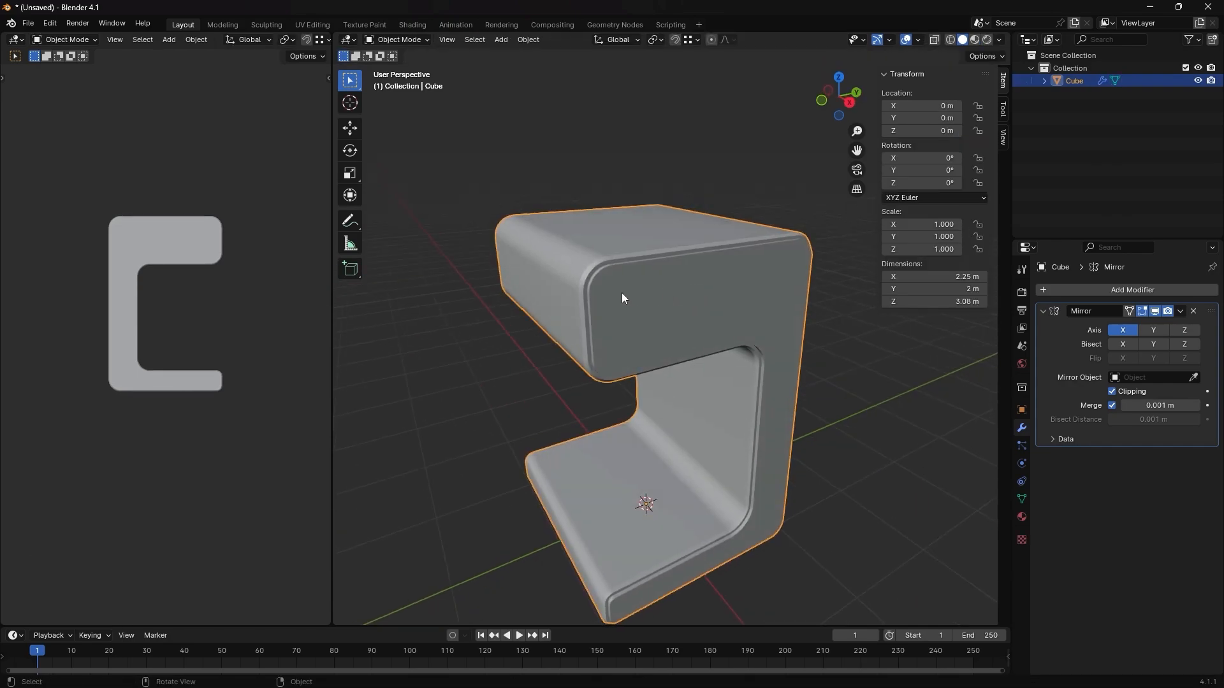
scroll(622, 293, up, 3)
mouse_move(622, 294)
middle_down()
mouse_move(661, 290)
mouse_move(638, 292)
middle_up()
scroll(637, 300, down, 3)
- Bevel the raised panel's outer and base edge loops and the chamfer's inner loop about 0.0045 m with 4 segments
key(Tab)
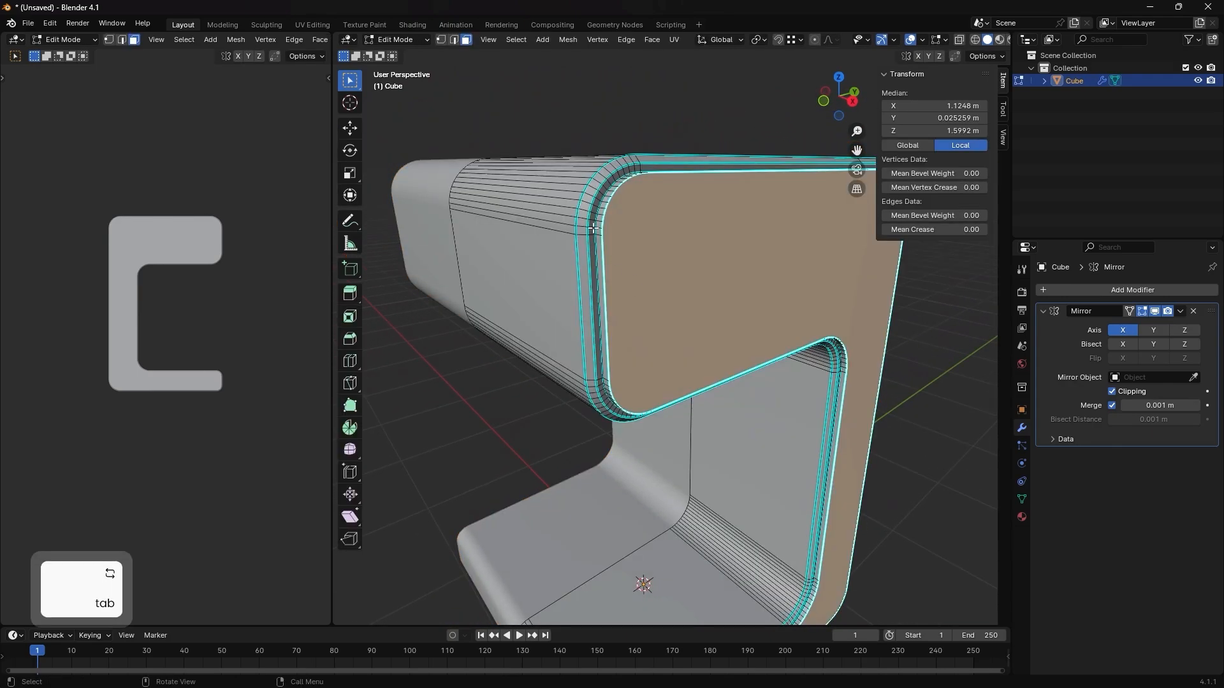
scroll(576, 235, up, 2)
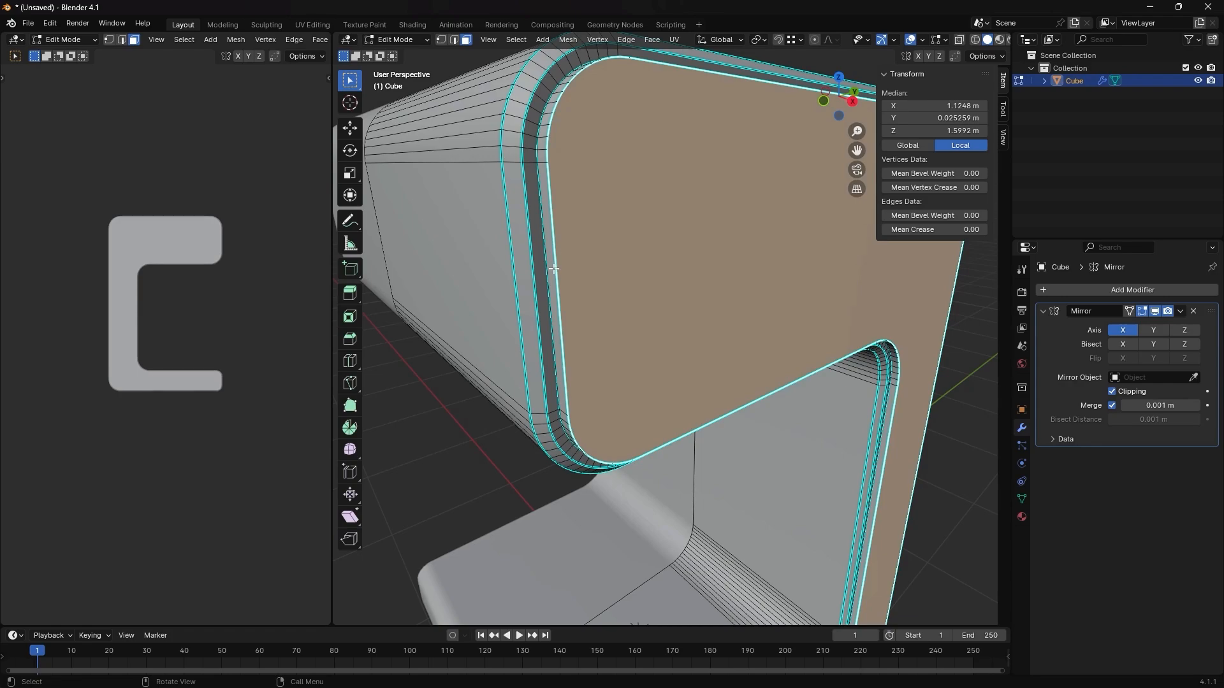
key(2)
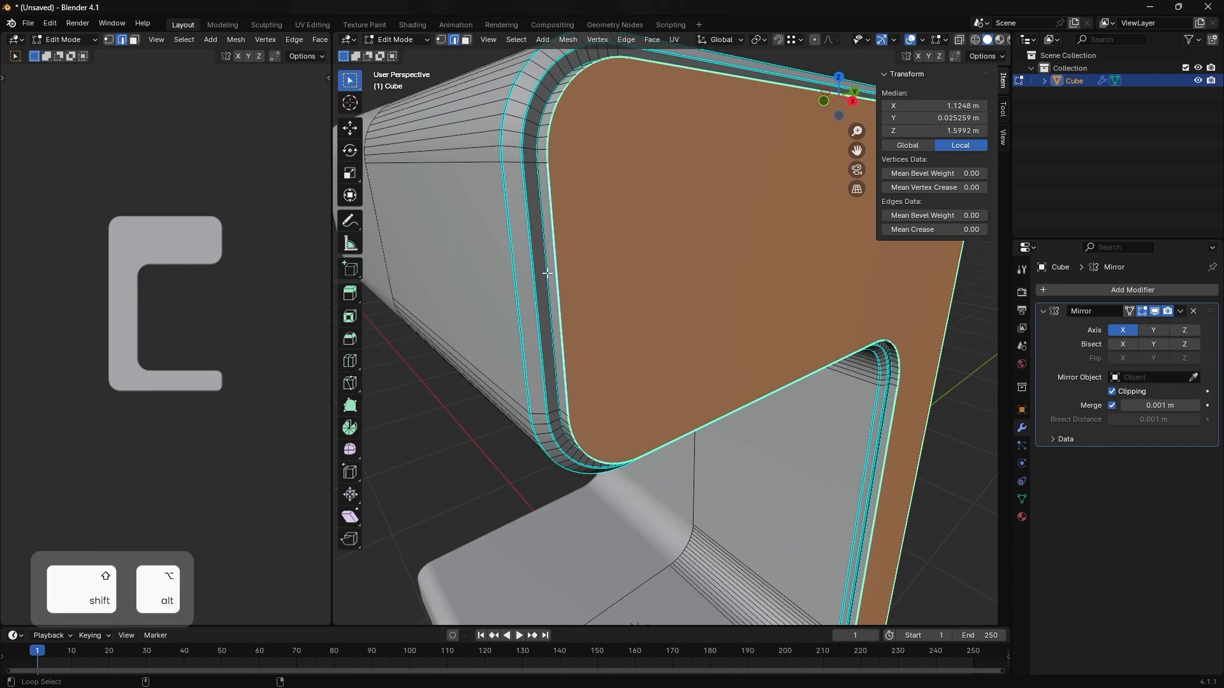
alt+shift+click(547, 274)
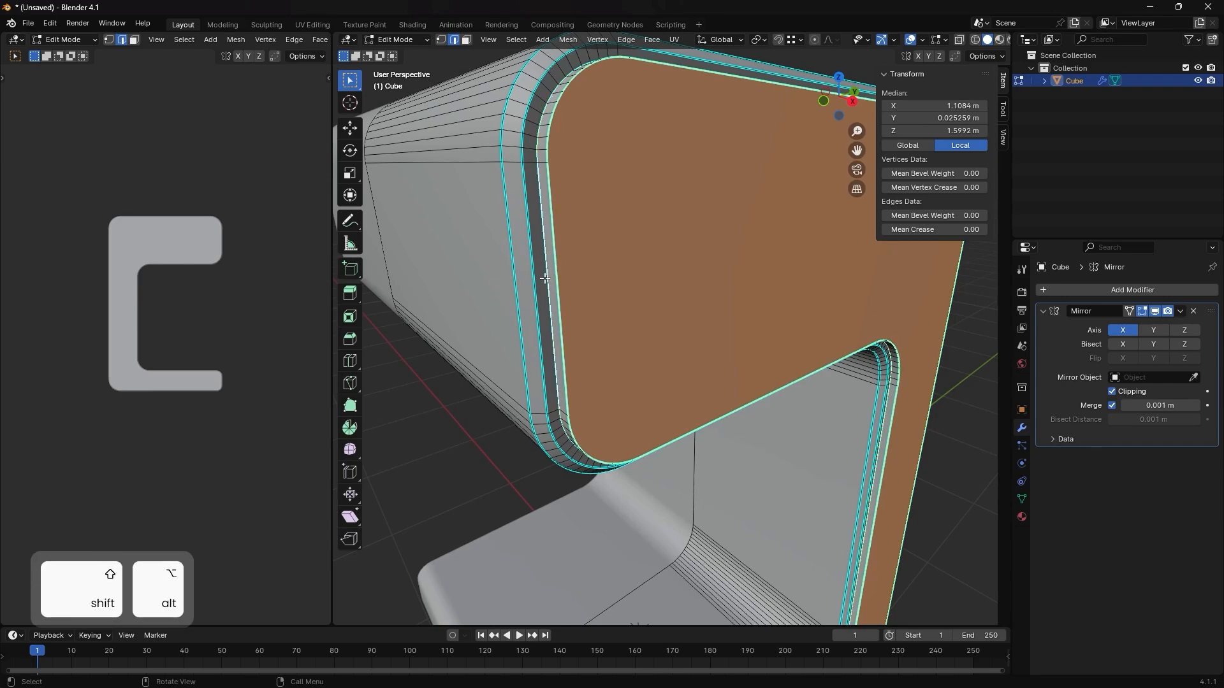
alt+shift+click(534, 287)
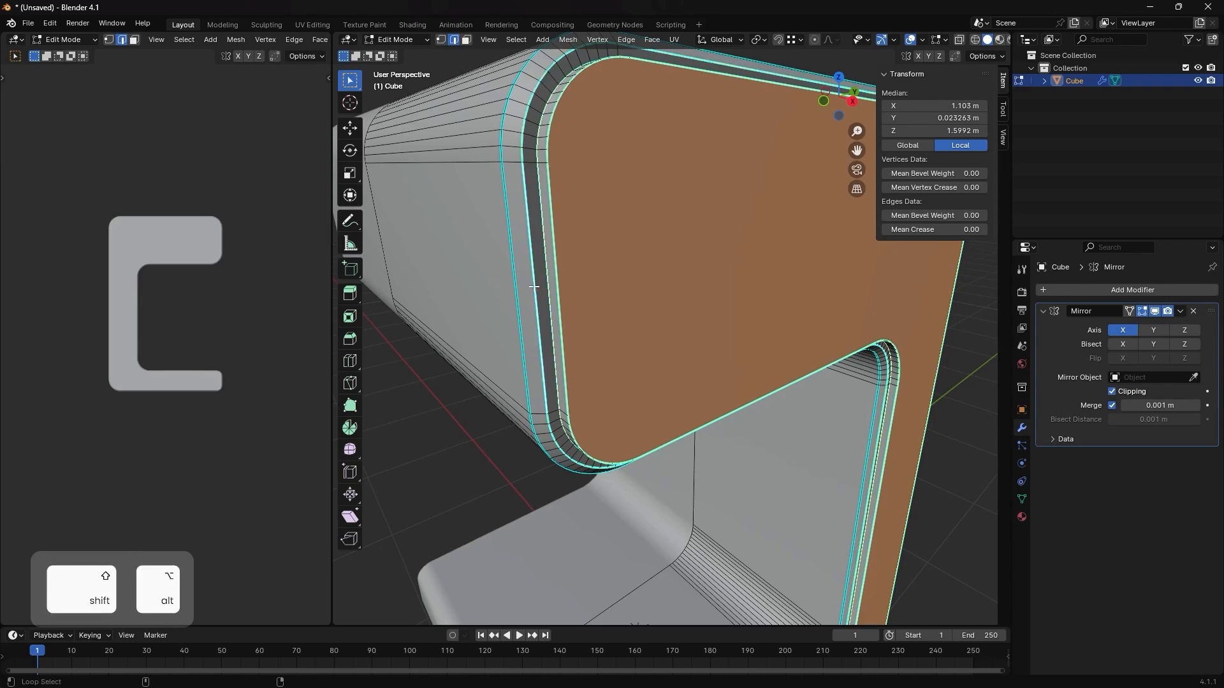
scroll(708, 375, down, 5)
middle_drag(709, 375, 639, 287)
scroll(592, 283, up, 4)
scroll(584, 280, up, 3)
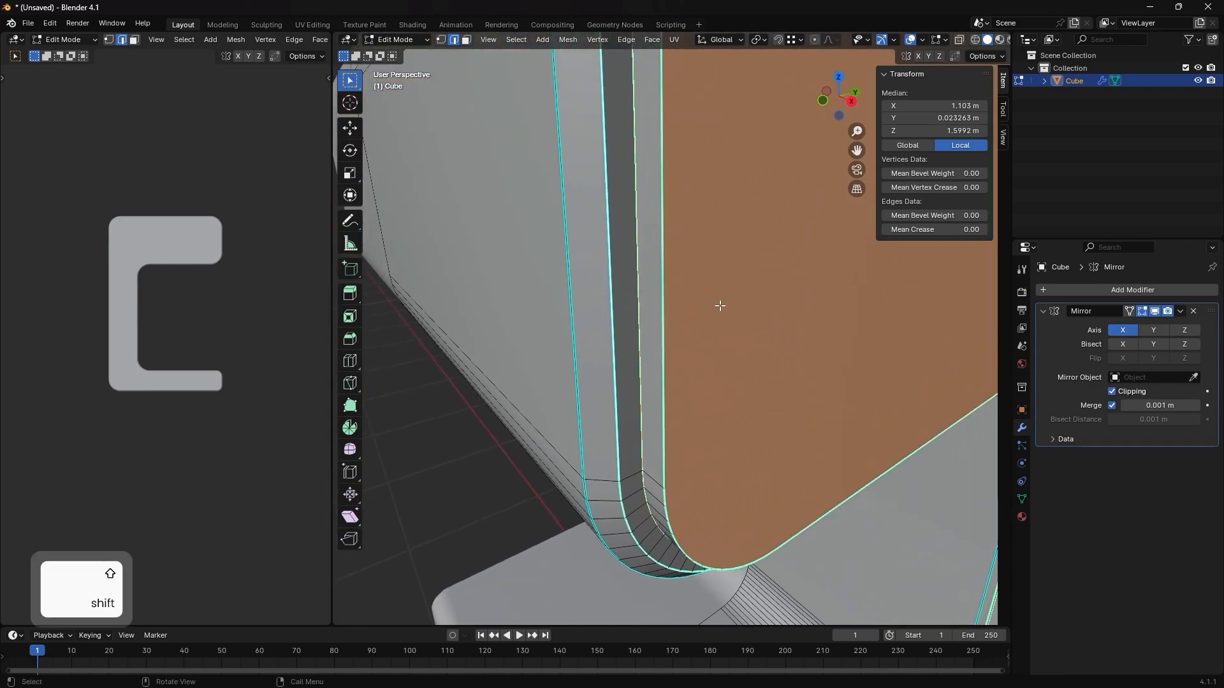
key(ctrl+b)
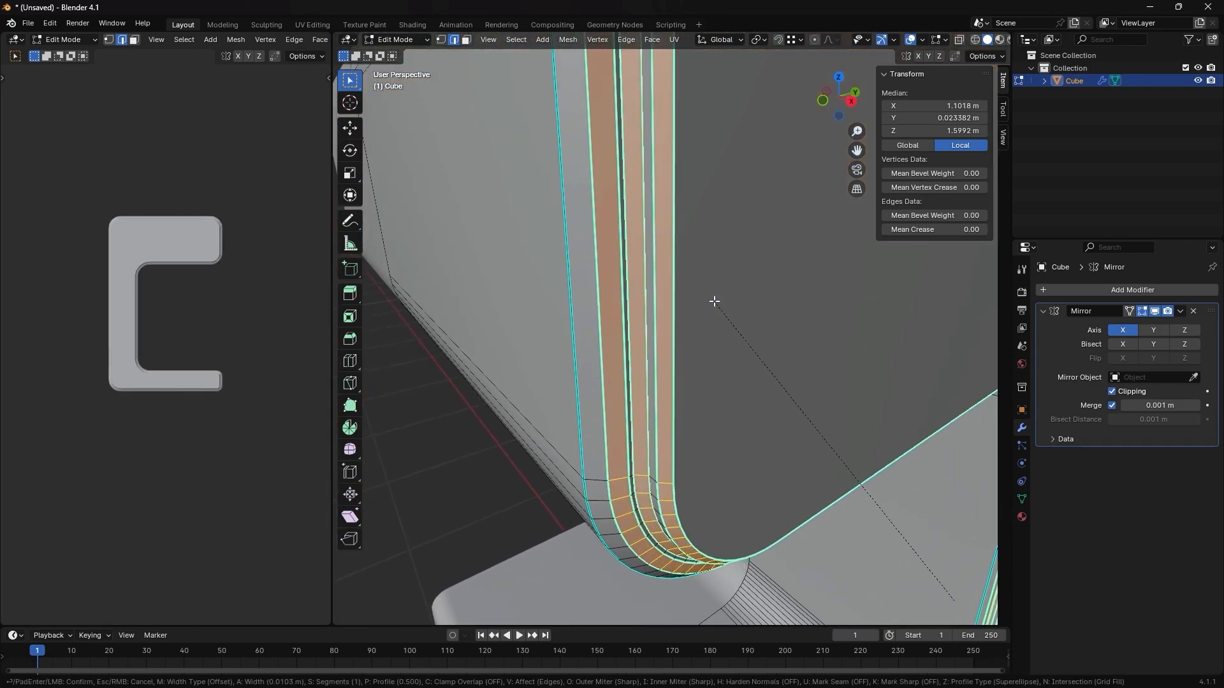
scroll(717, 304, up, 3)
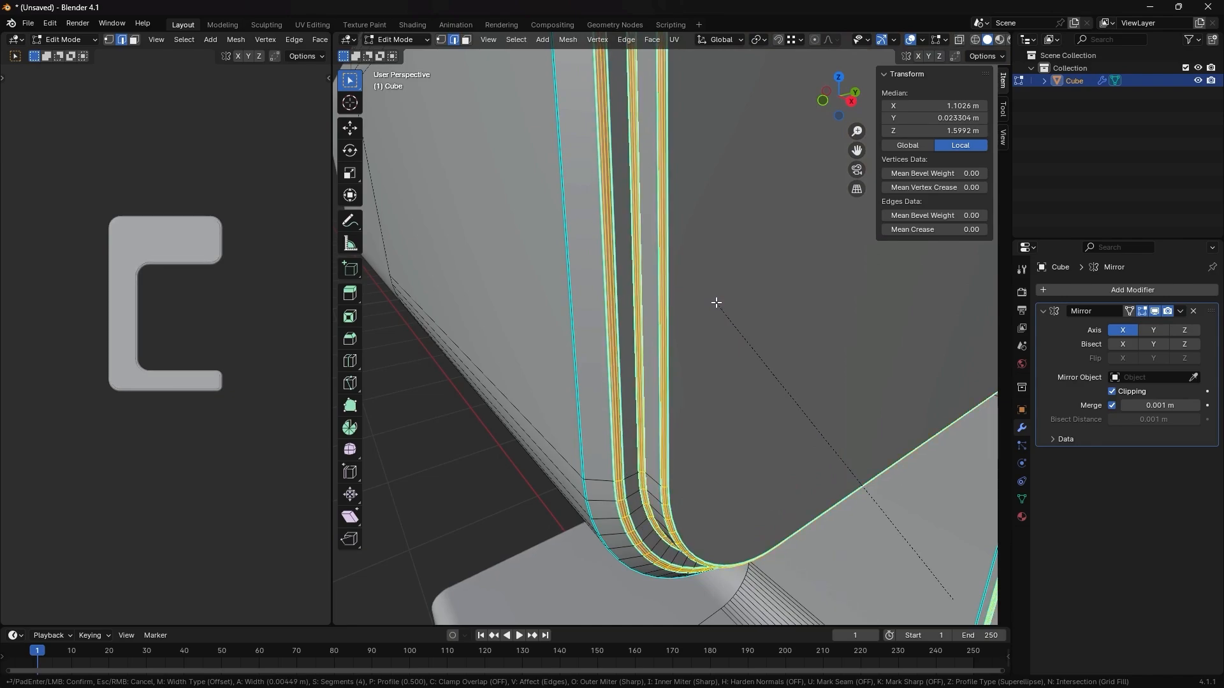
click(716, 302)
key(Tab)
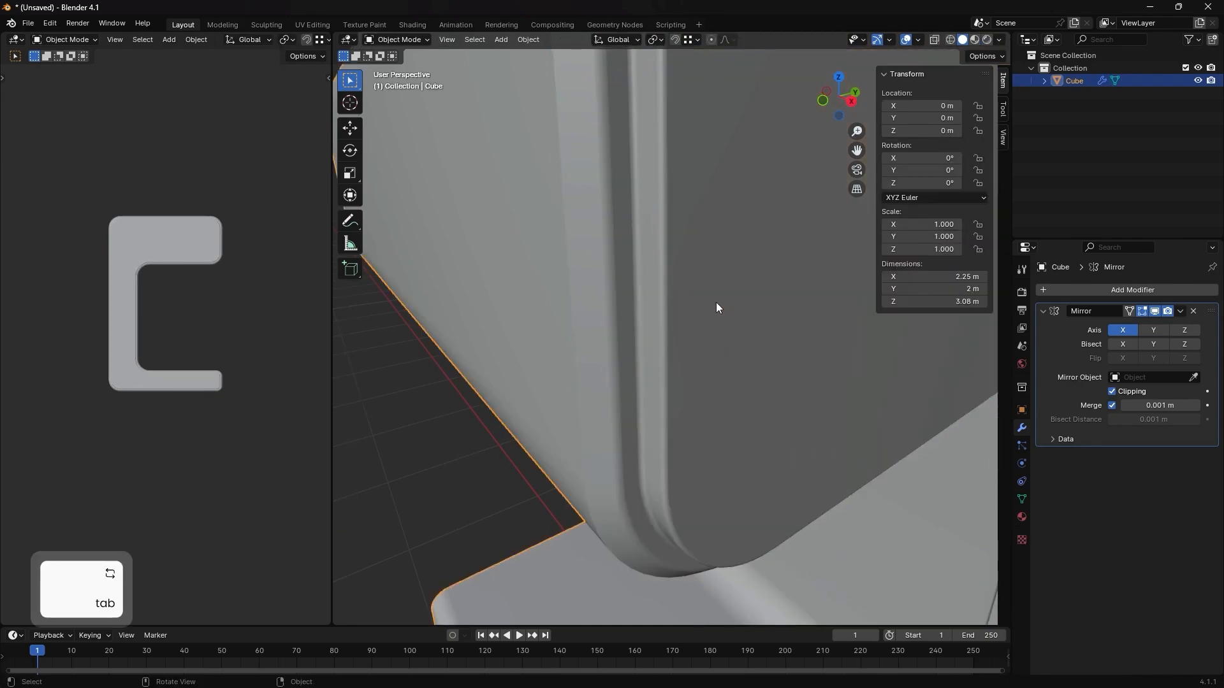
scroll(711, 306, down, 6)
scroll(702, 303, up, 4)
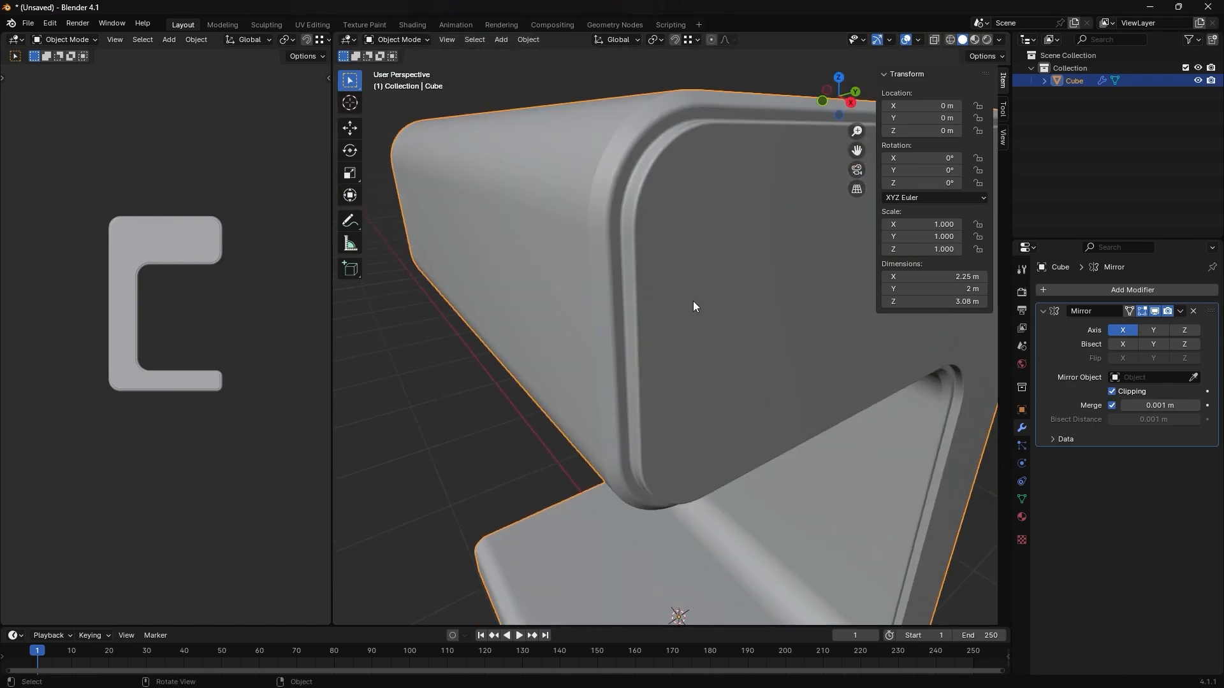
- Bevel the outer edge loop of the side chamfer about 0.012 m with 4 segments, and hide the sidebar
key(Tab)
key(alt+a)
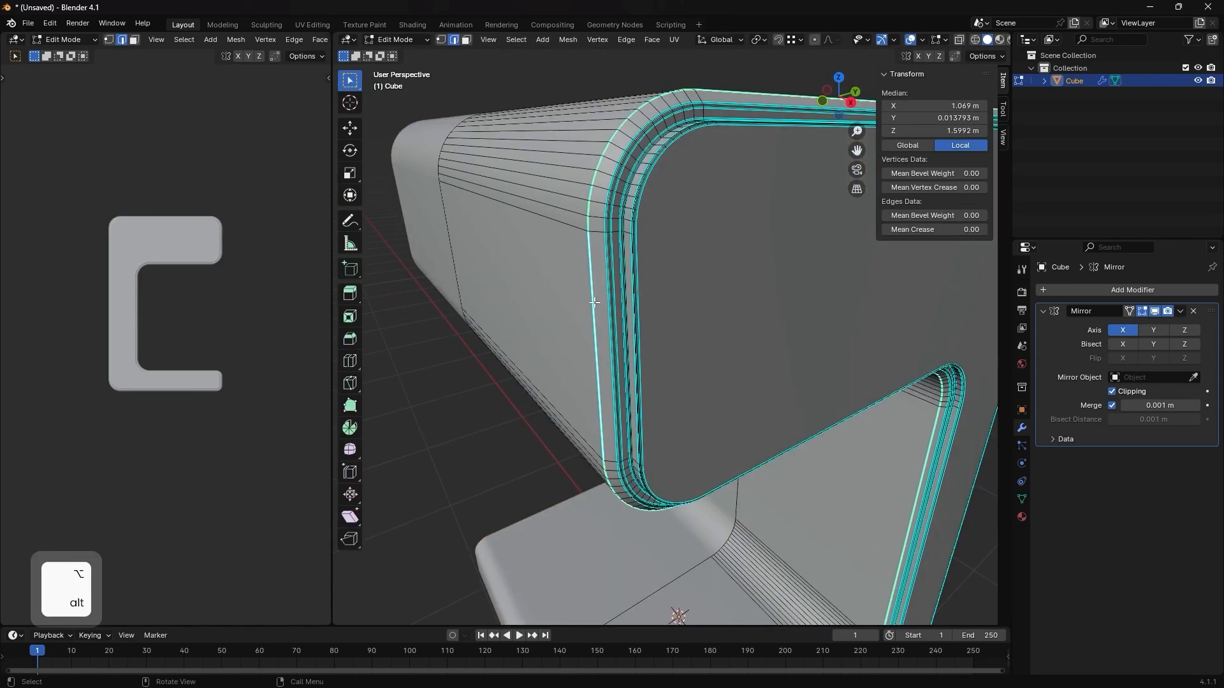
key(ctrl+b)
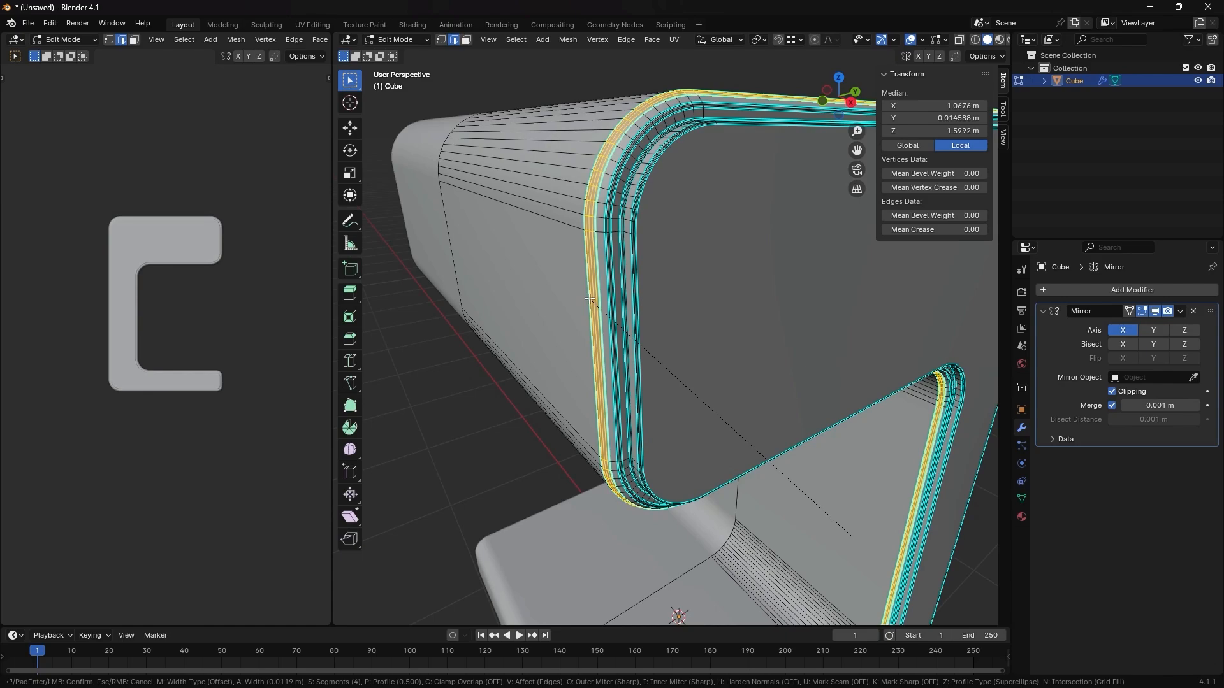
click(589, 299)
key(Tab)
scroll(732, 332, down, 4)
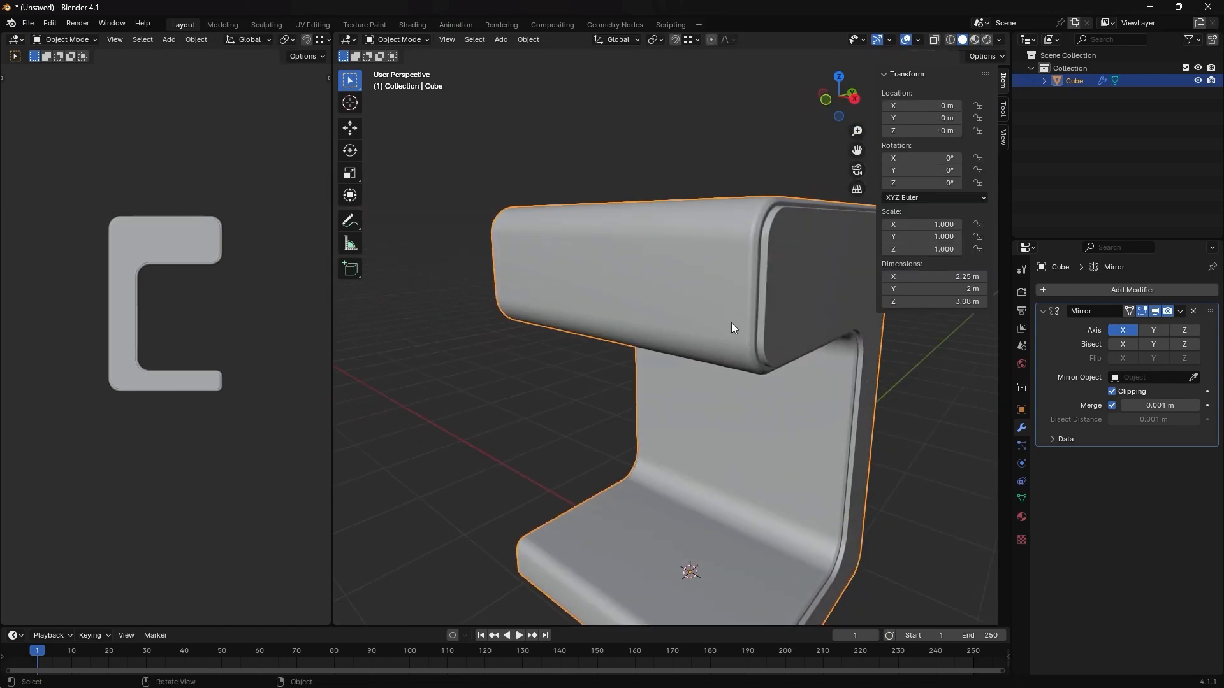
key(n)
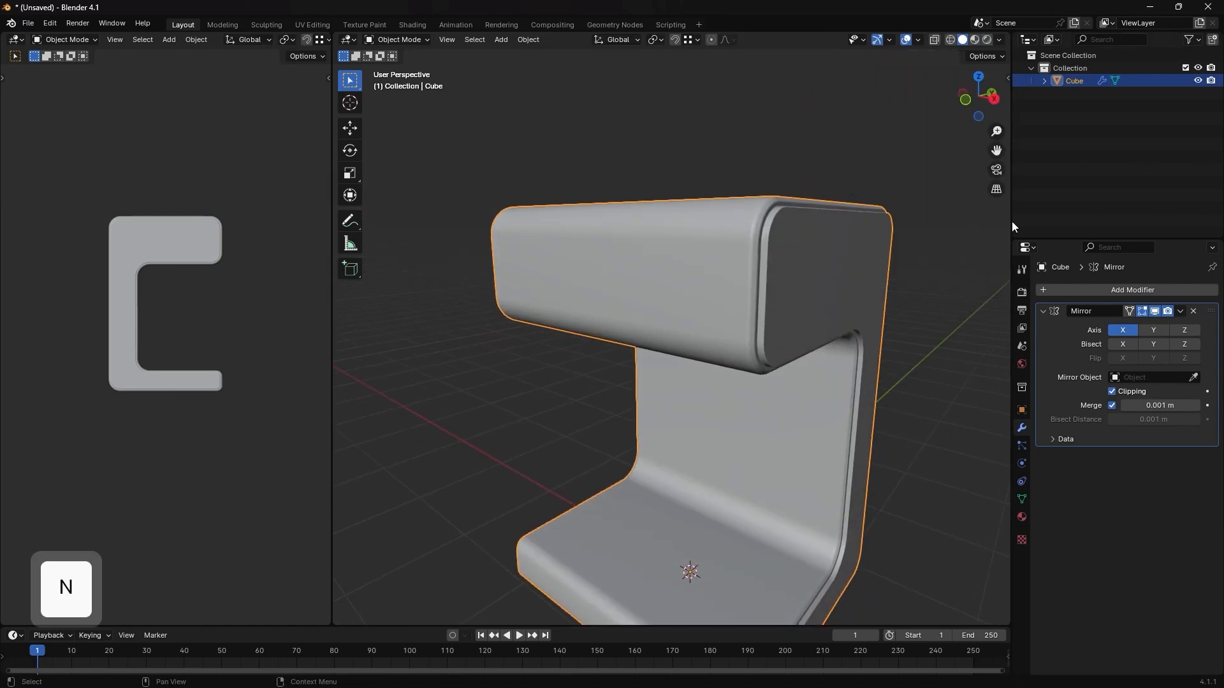
- Add a horizontal loop cut across the upper block's front face, slid downward by a factor of about 0.44
shift+middle_drag(781, 362, 773, 334)
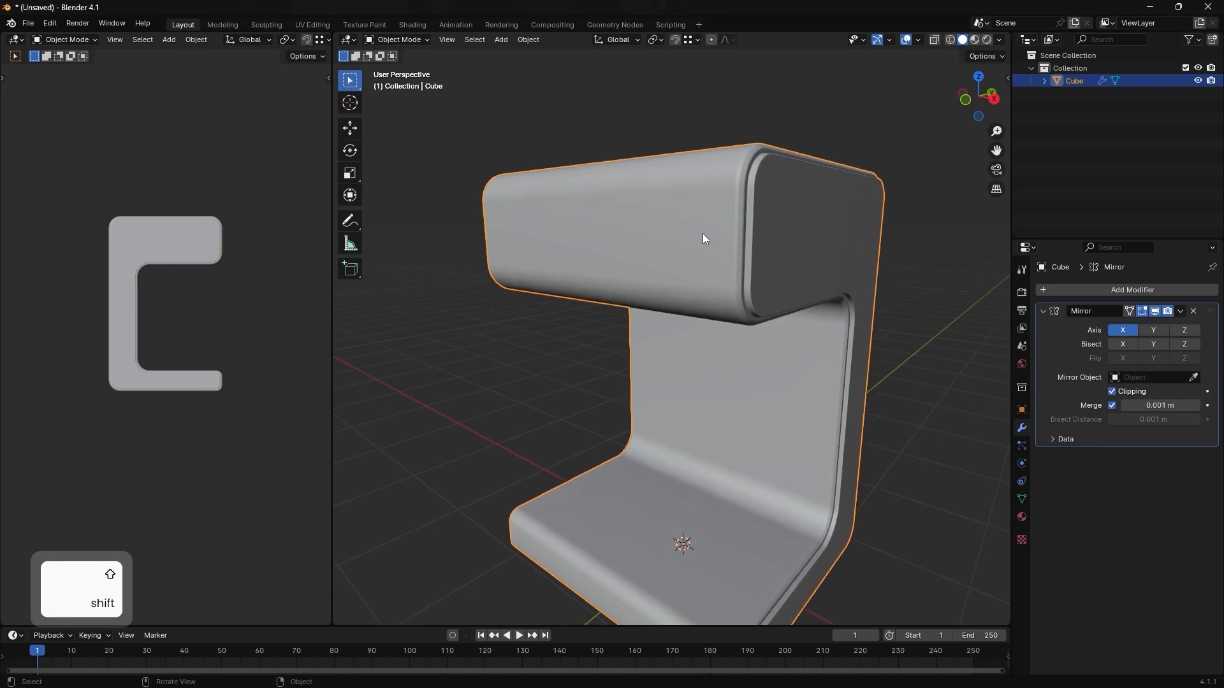
key(Tab)
middle_drag(708, 234, 976, 341)
click(785, 270)
scroll(796, 264, up, 2)
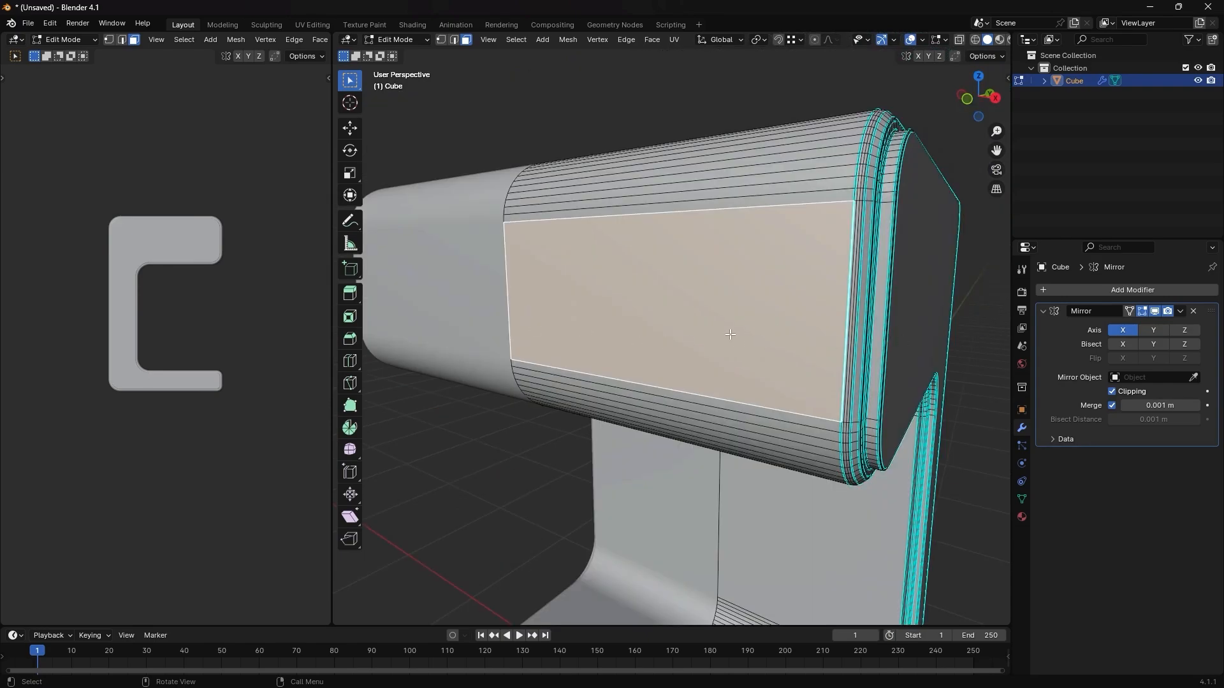
key(ctrl+r)
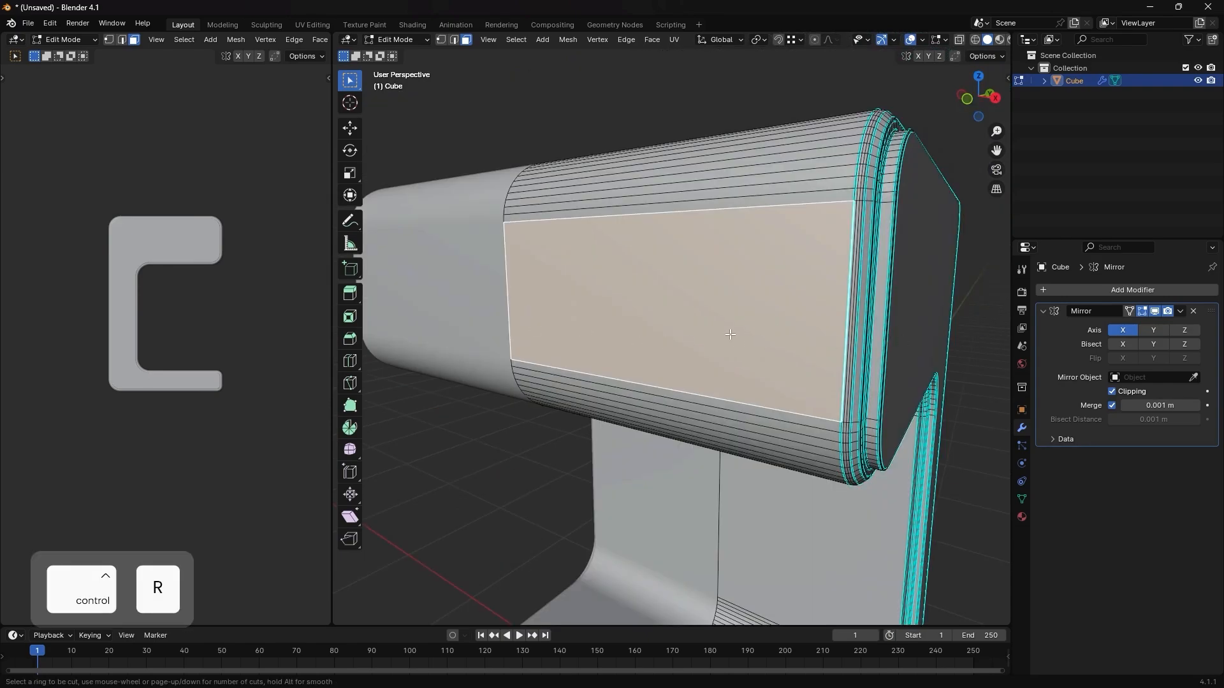
click(865, 322)
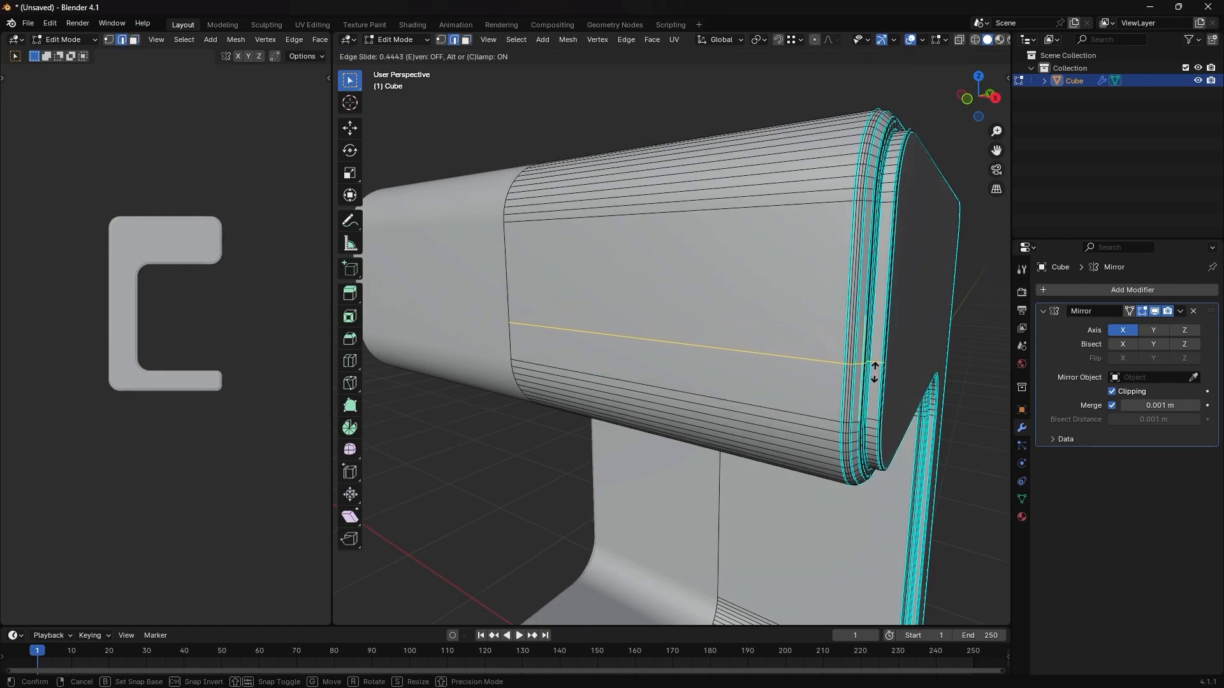
click(875, 371)
- Bevel the horizontal loop cut across the upper block's front about 0.003 m with 2 segments
middle_drag(875, 371, 732, 369)
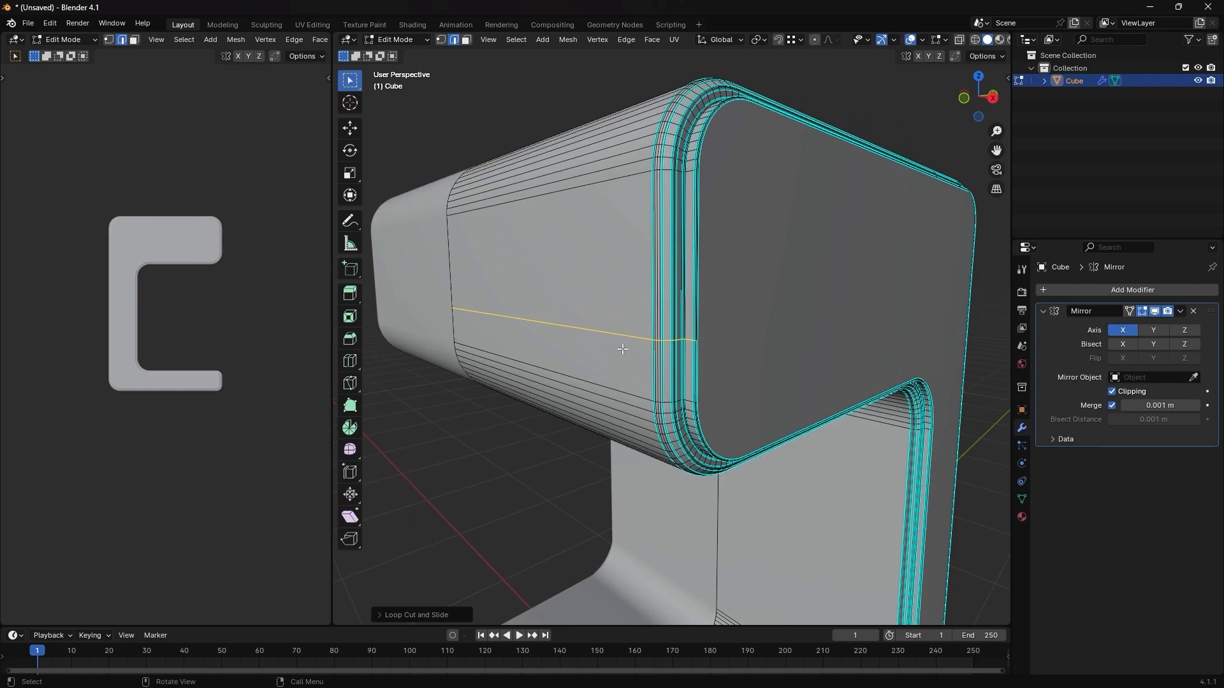
scroll(623, 349, up, 3)
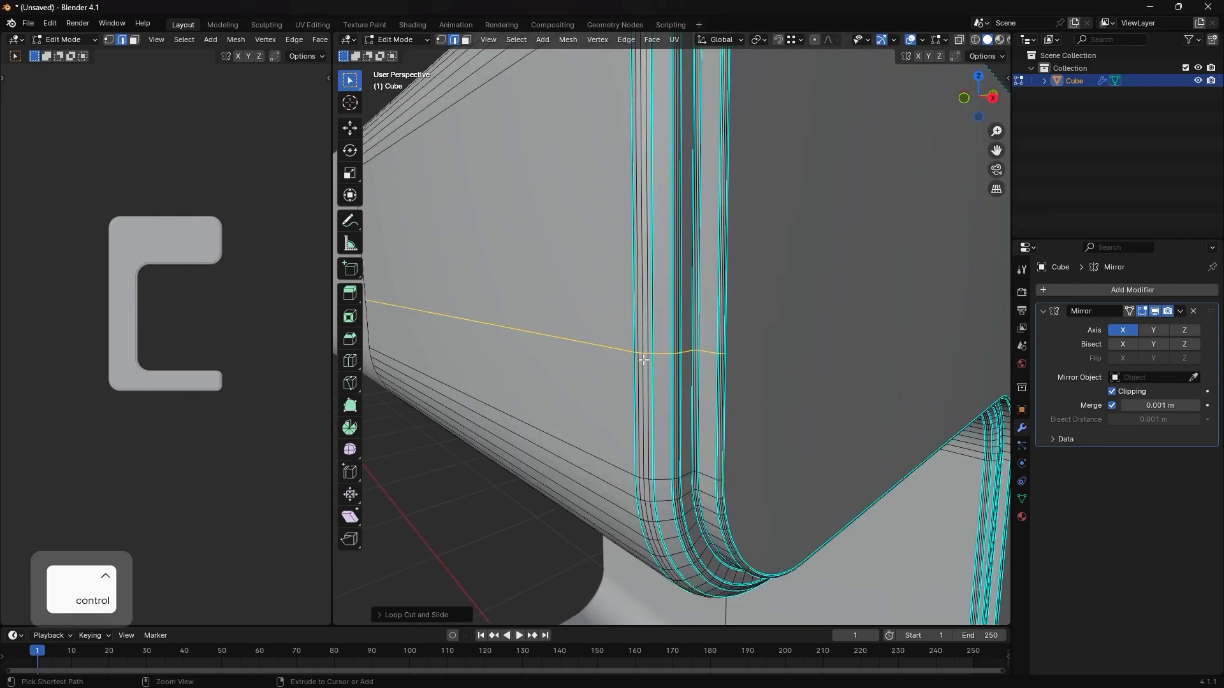
key(ctrl+b)
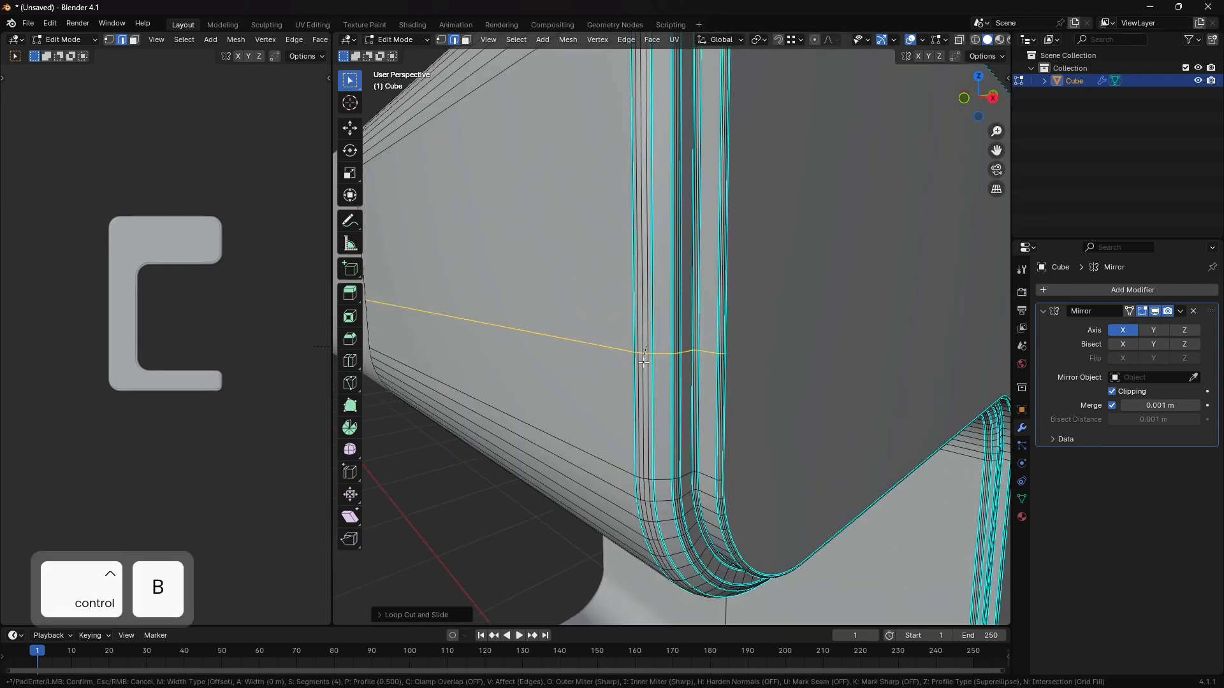
scroll(644, 365, down, 1)
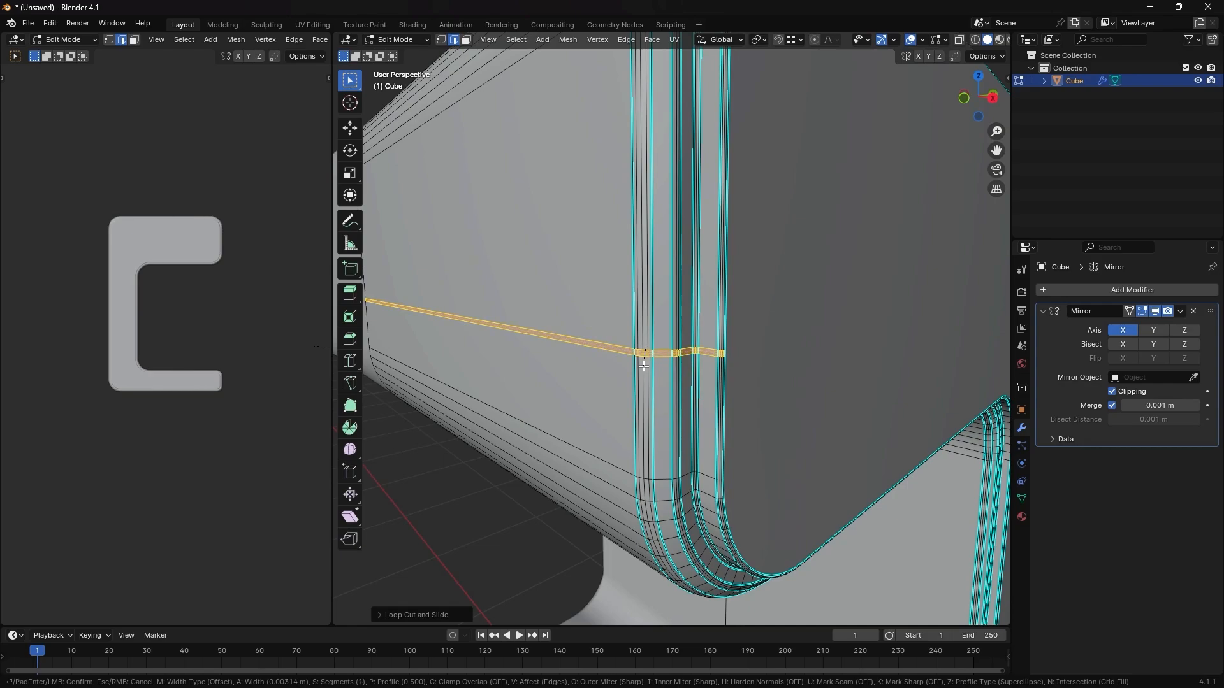
scroll(643, 365, down, 1)
click(644, 365)
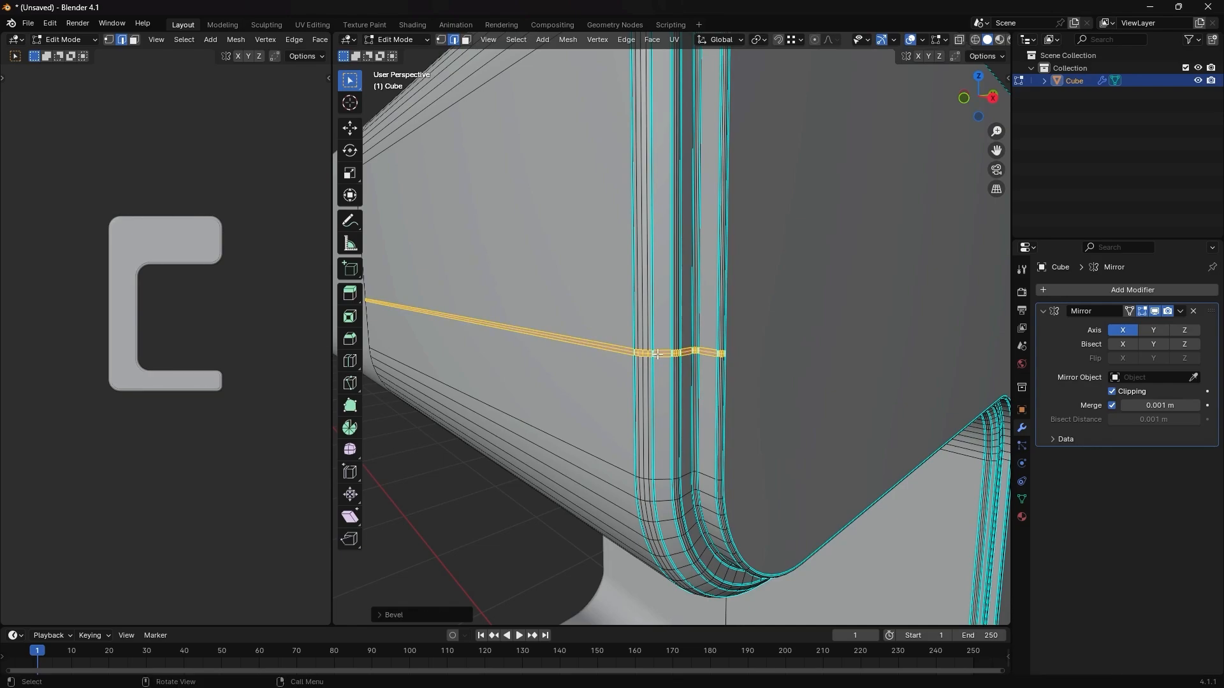
- Push the middle edge of the beveled loop inward about 0.0055 m along Y on the front face to form a thin groove
middle_drag(657, 355, 697, 447)
ctrl+middle_drag(722, 516, 732, 459)
key(g)
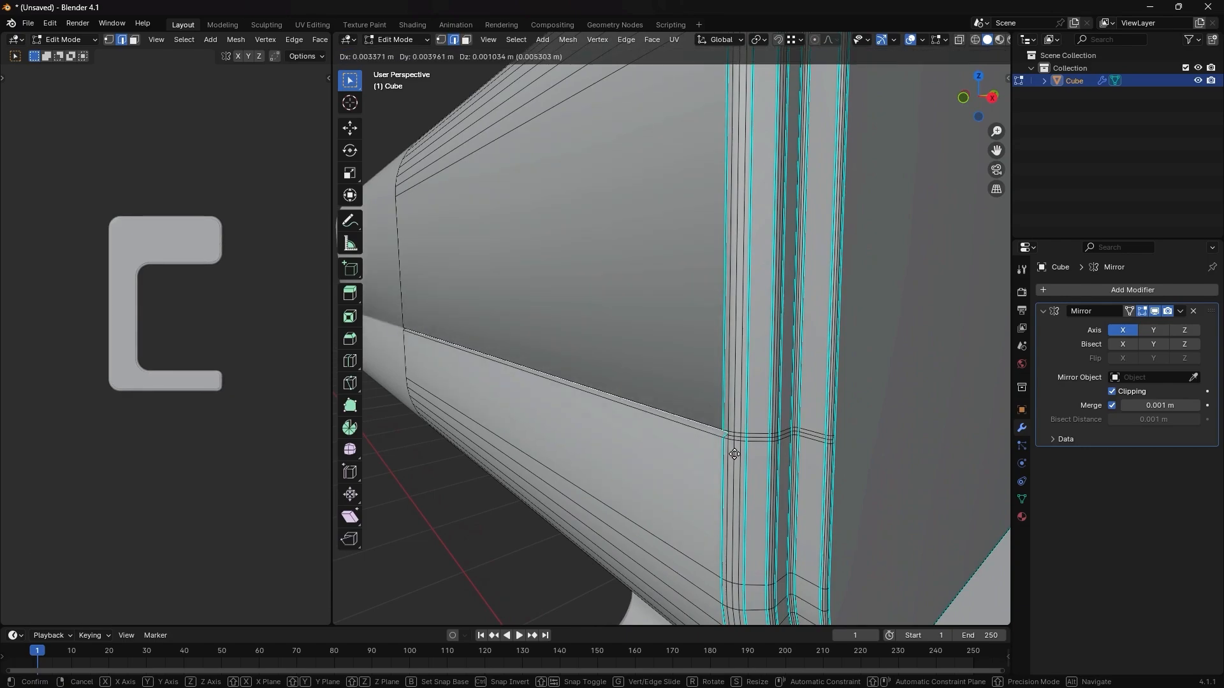
key(y)
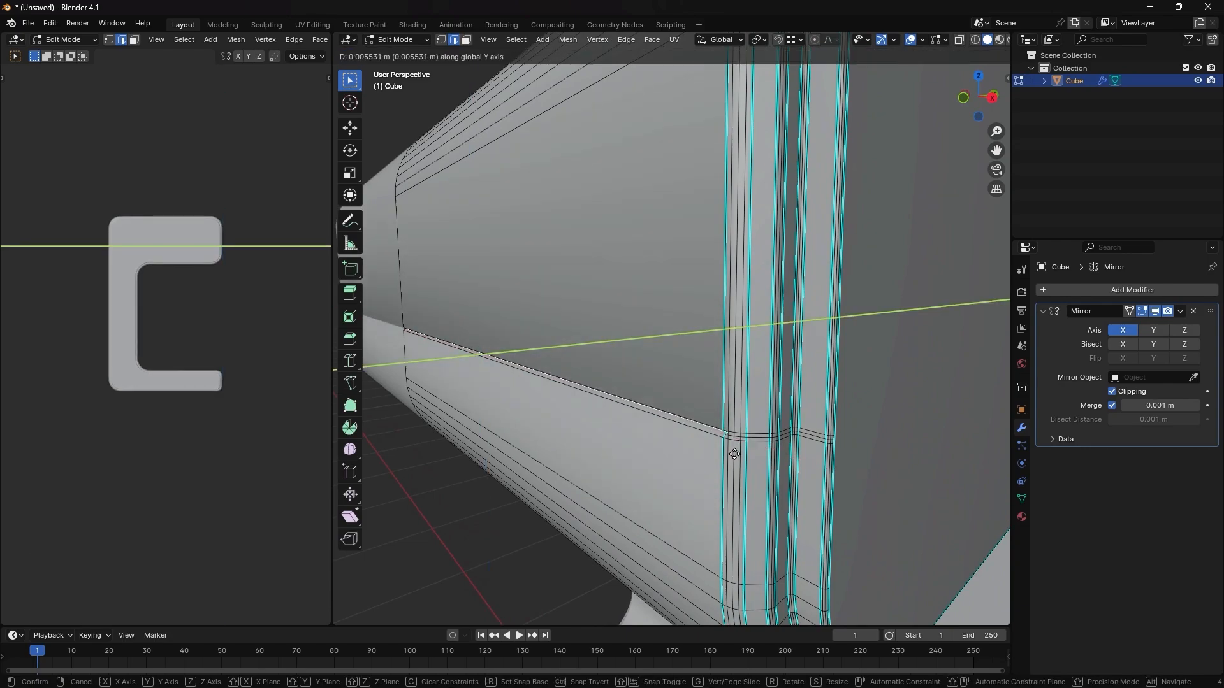
click(733, 453)
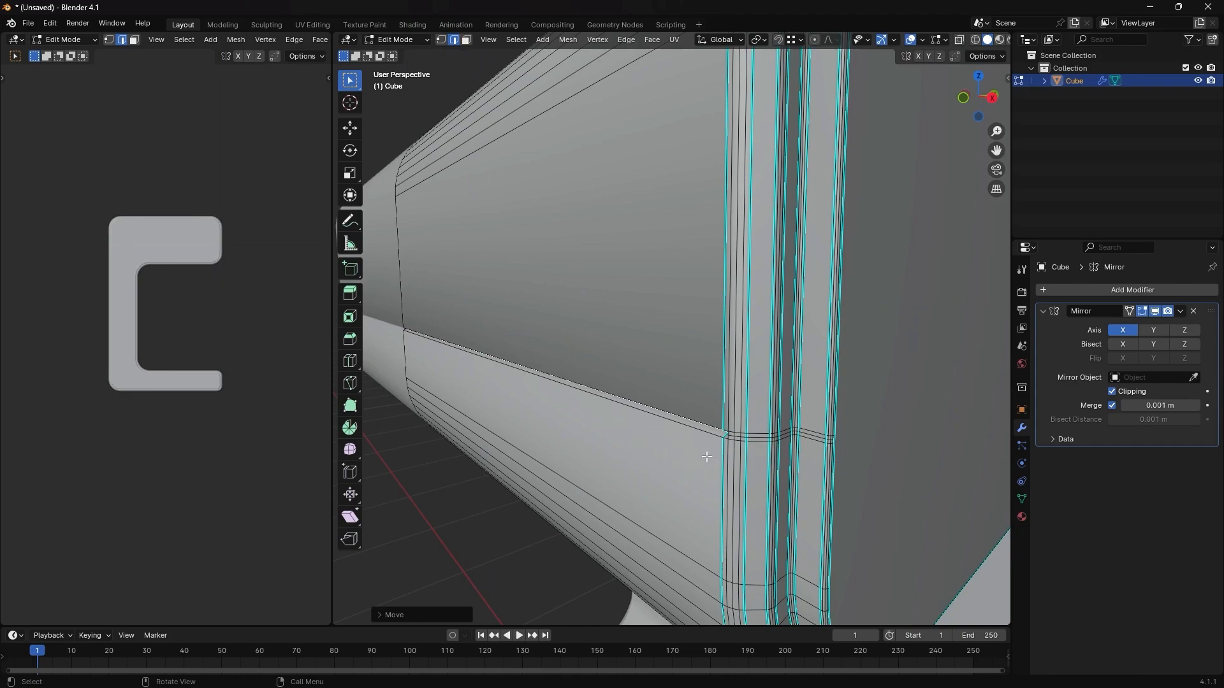
key(Tab)
middle_drag(706, 457, 701, 423)
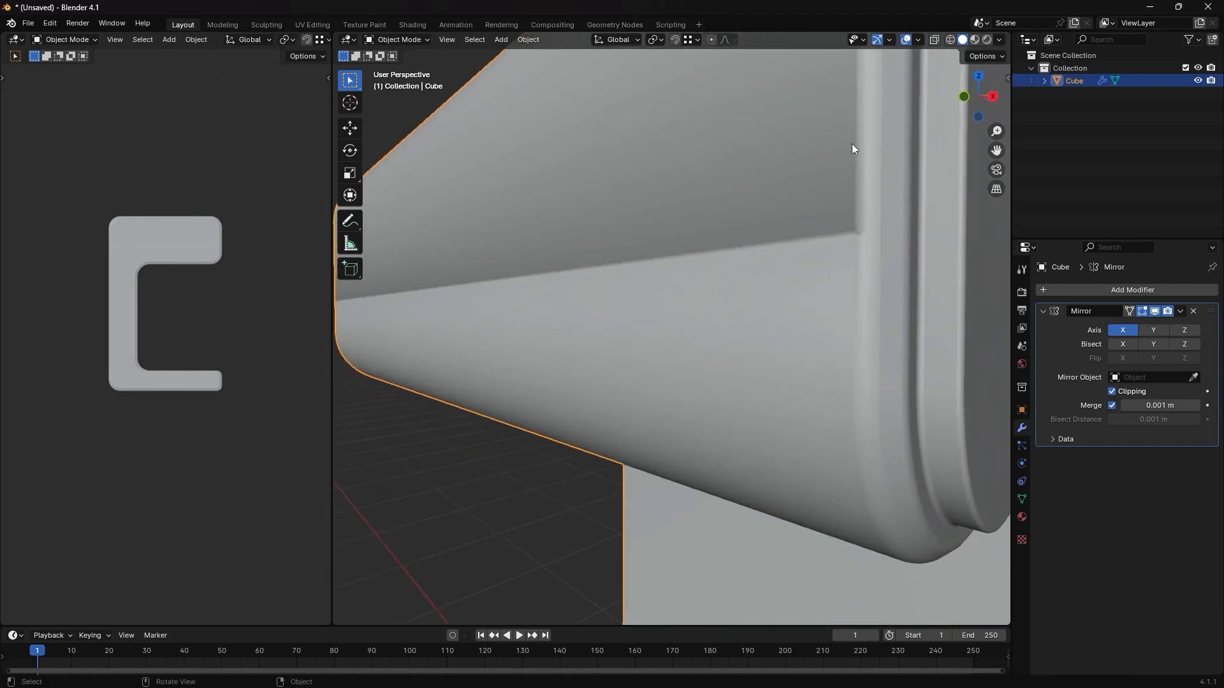
scroll(862, 238, up, 3)
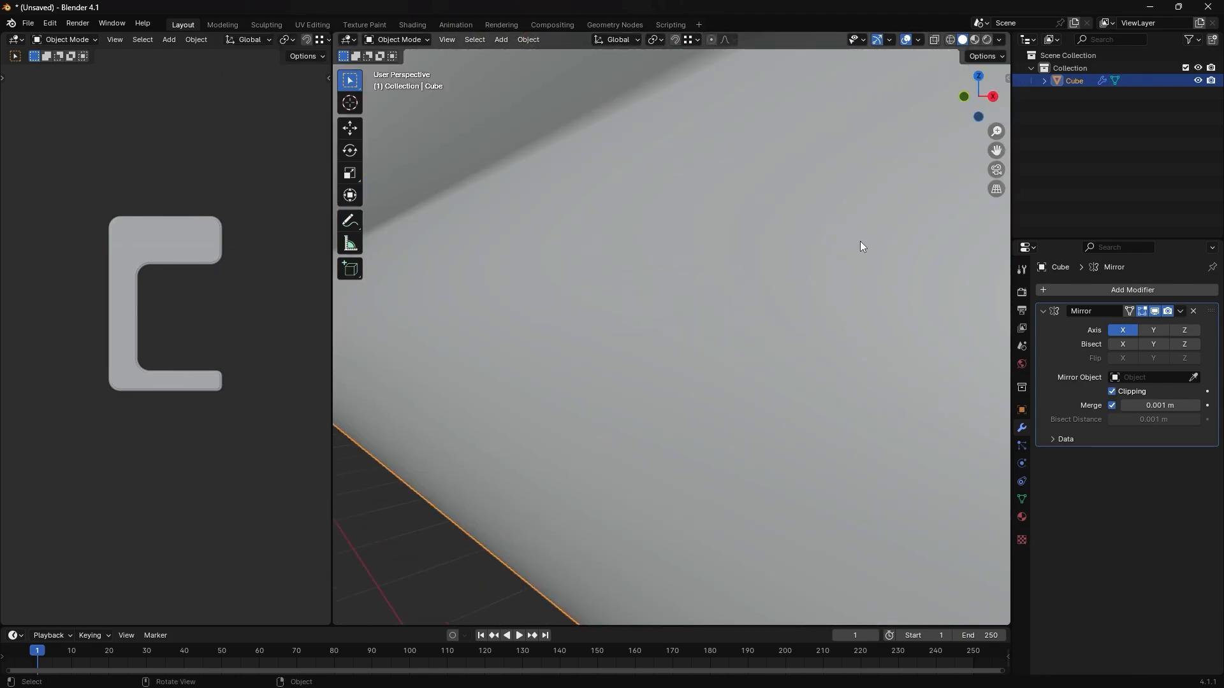
shift+middle_drag(859, 240, 838, 273)
scroll(838, 273, down, 3)
key(Tab)
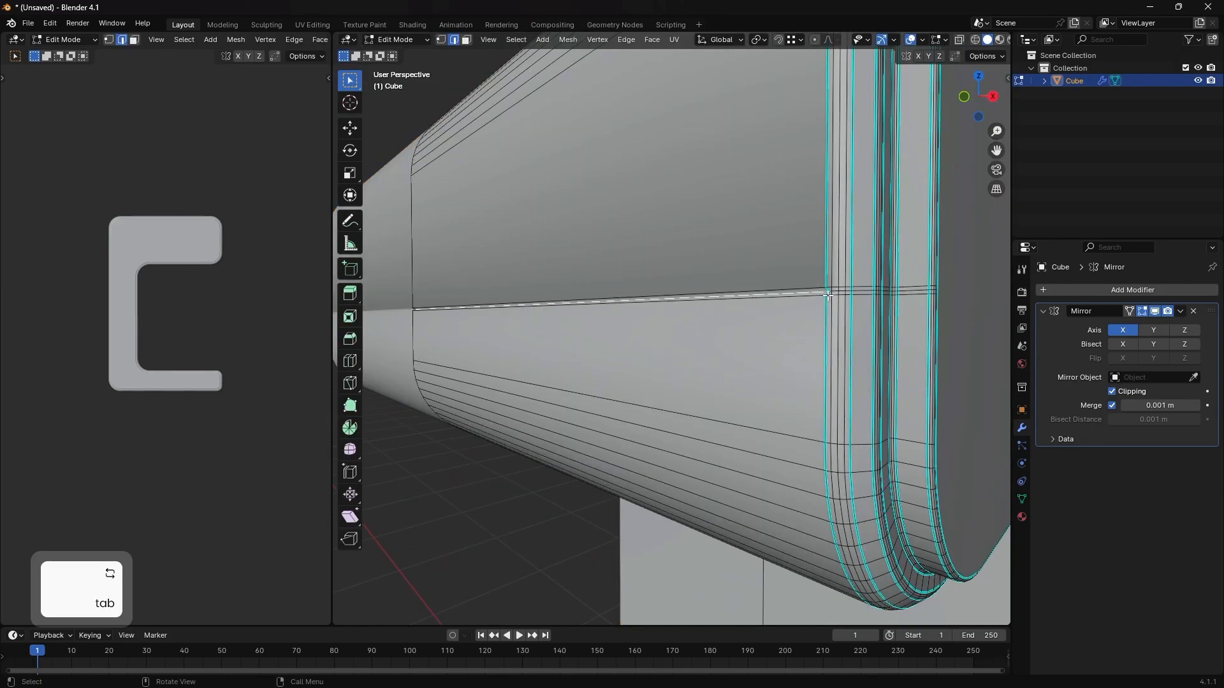
- Try to bevel the front groove's inner edge about 0.004 m with a single segment and check the shading in Object Mode
key(ctrl+b)
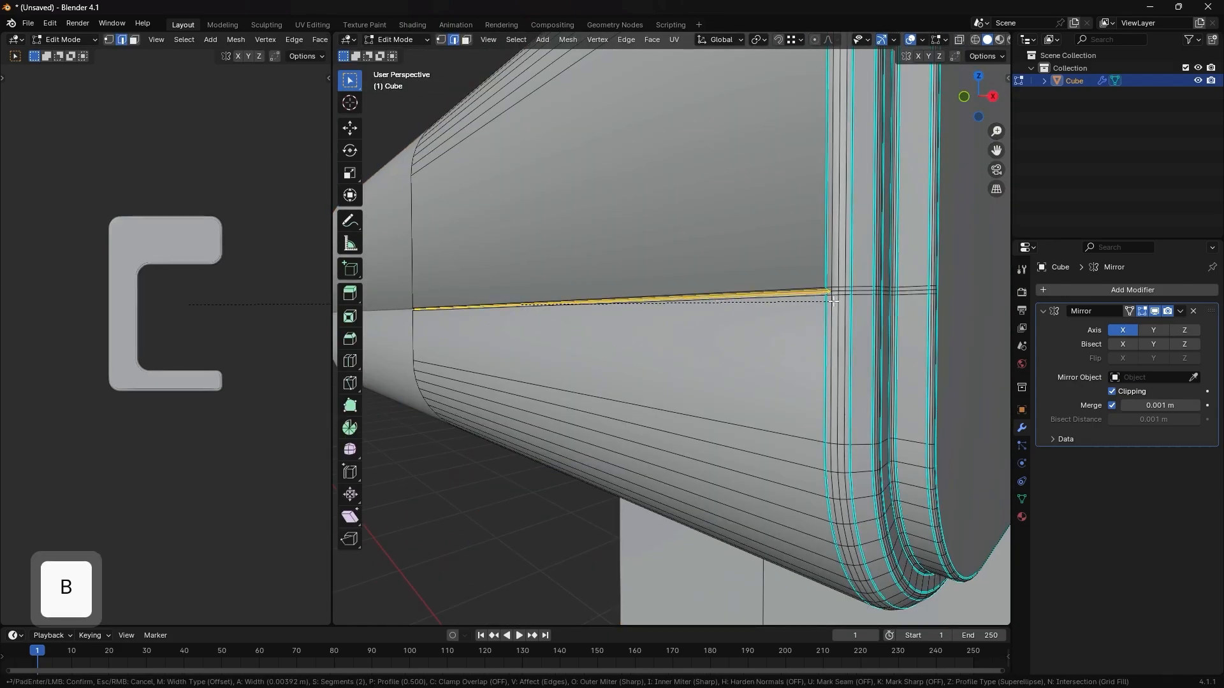
scroll(833, 300, down, 1)
click(833, 306)
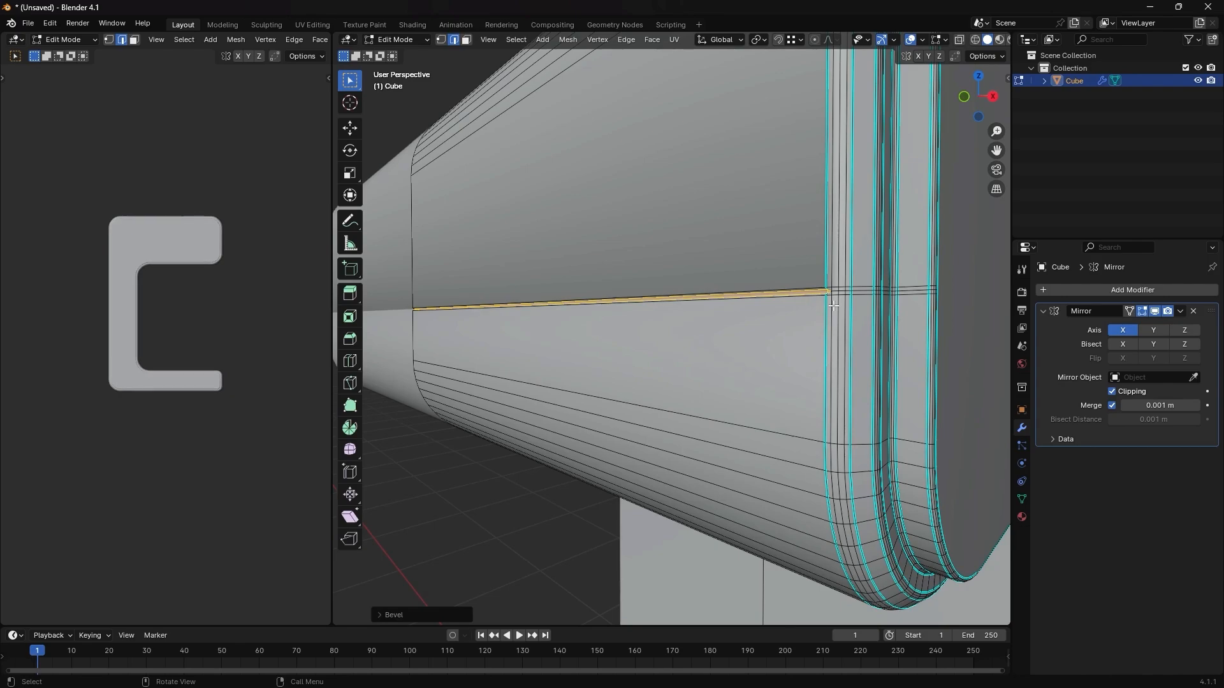
key(Tab)
middle_drag(831, 305, 849, 406)
scroll(850, 410, down, 1)
scroll(796, 370, up, 1)
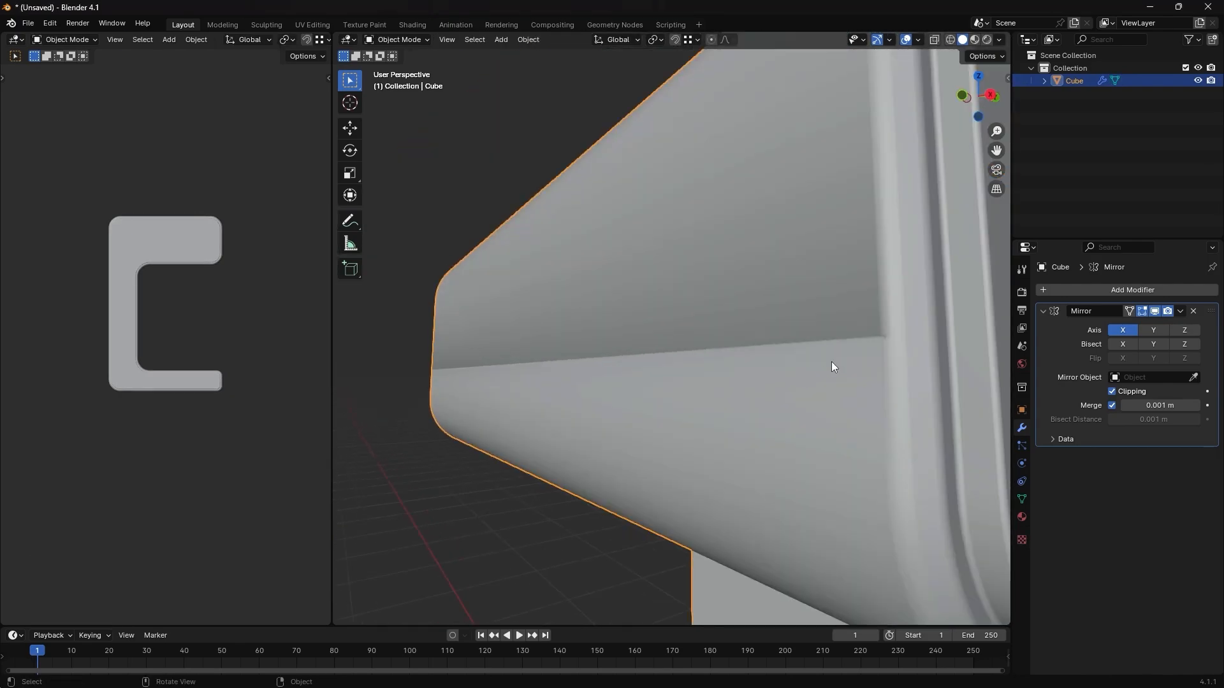
mouse_move(828, 314)
middle_down()
mouse_move(855, 342)
mouse_move(845, 326)
middle_up()
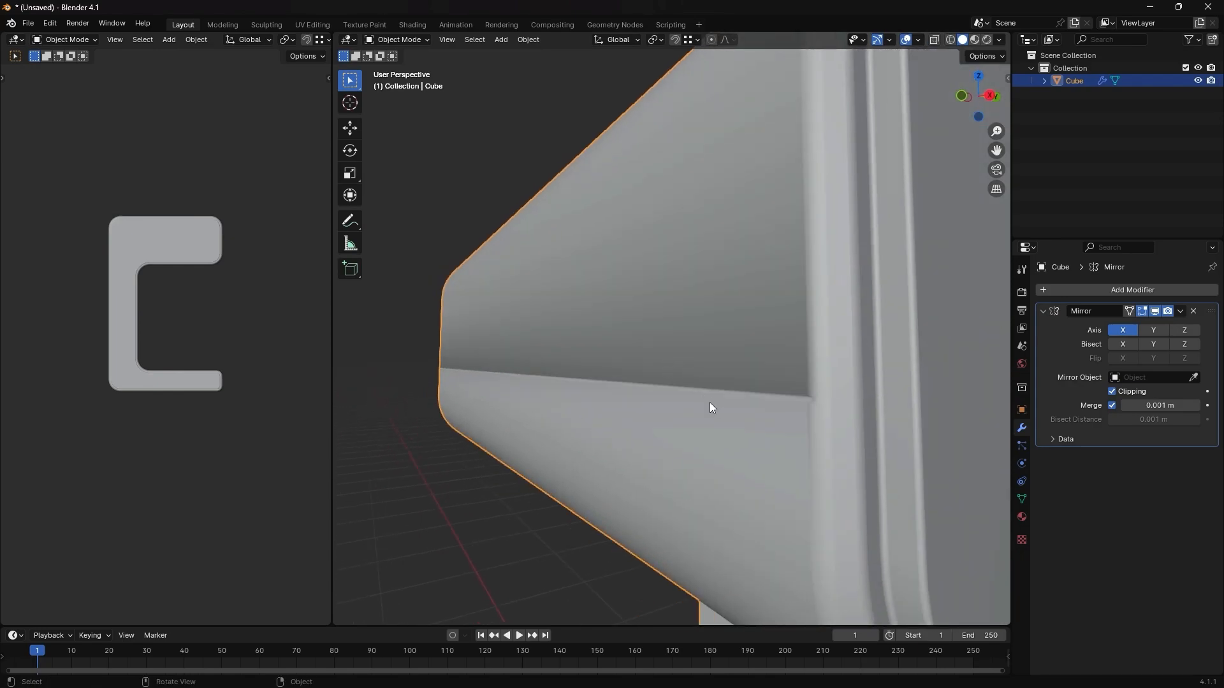
- Add a Smooth by Angle modifier to the body and inspect the shading around the front groove
click(1020, 501)
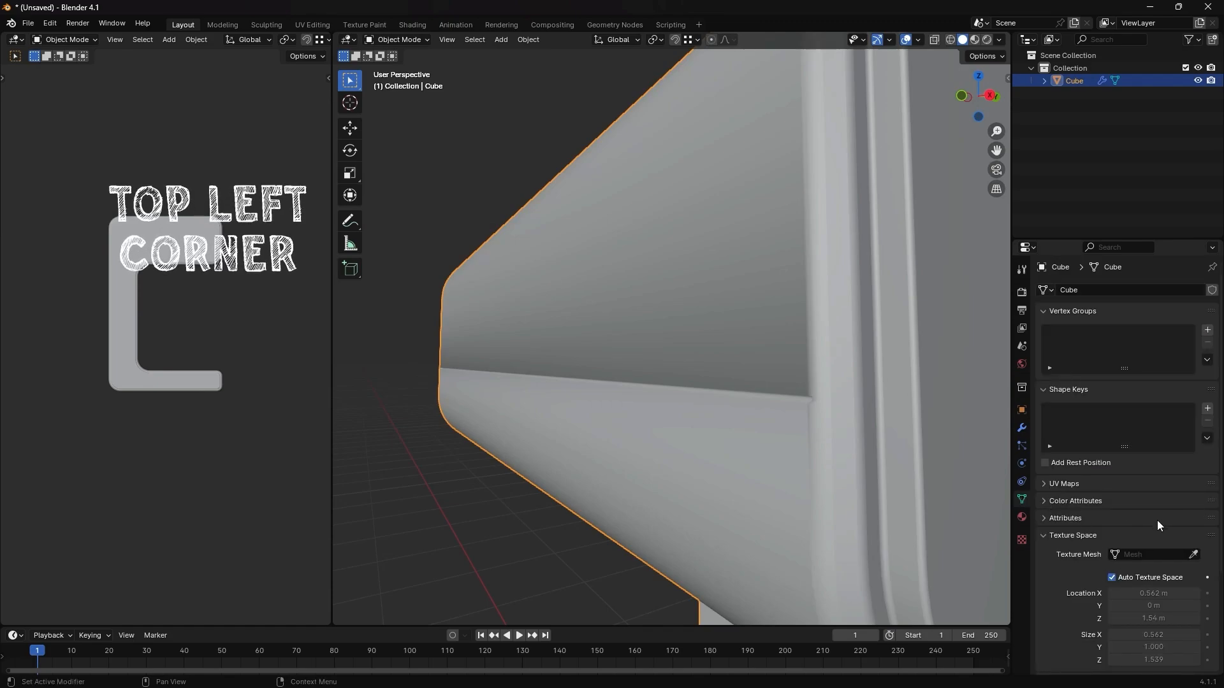
click(1021, 427)
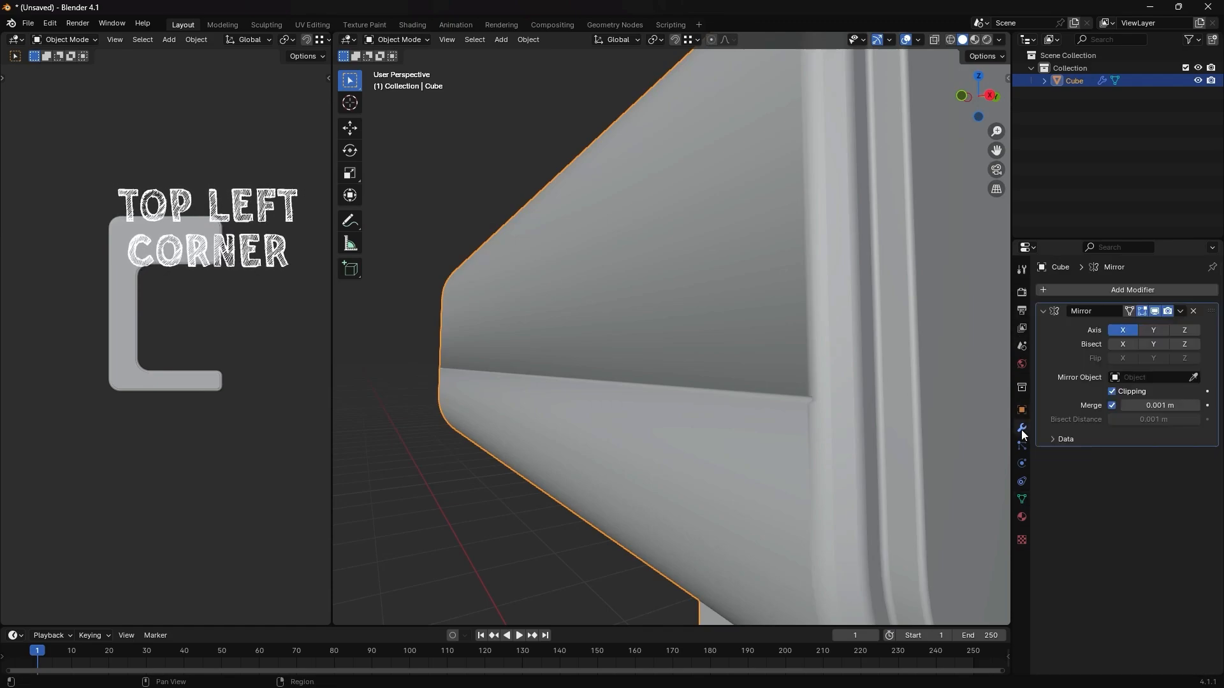
click(1073, 287)
mouse_move(1074, 276)
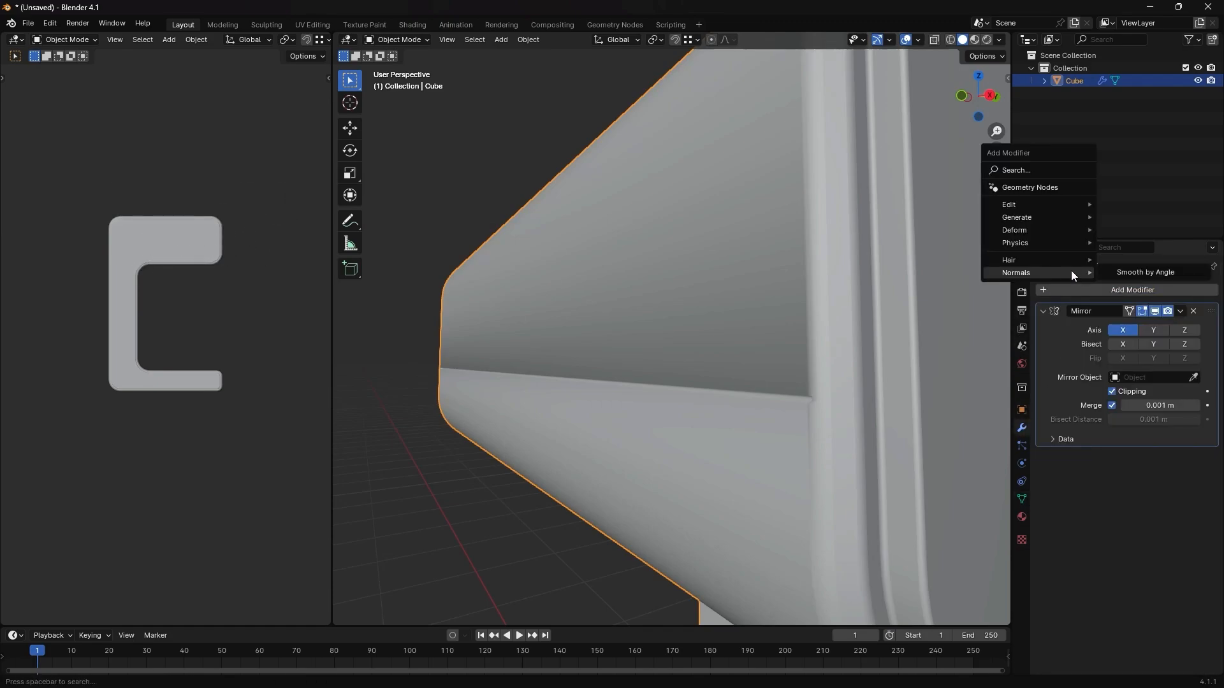
click(1130, 271)
scroll(817, 396, up, 1)
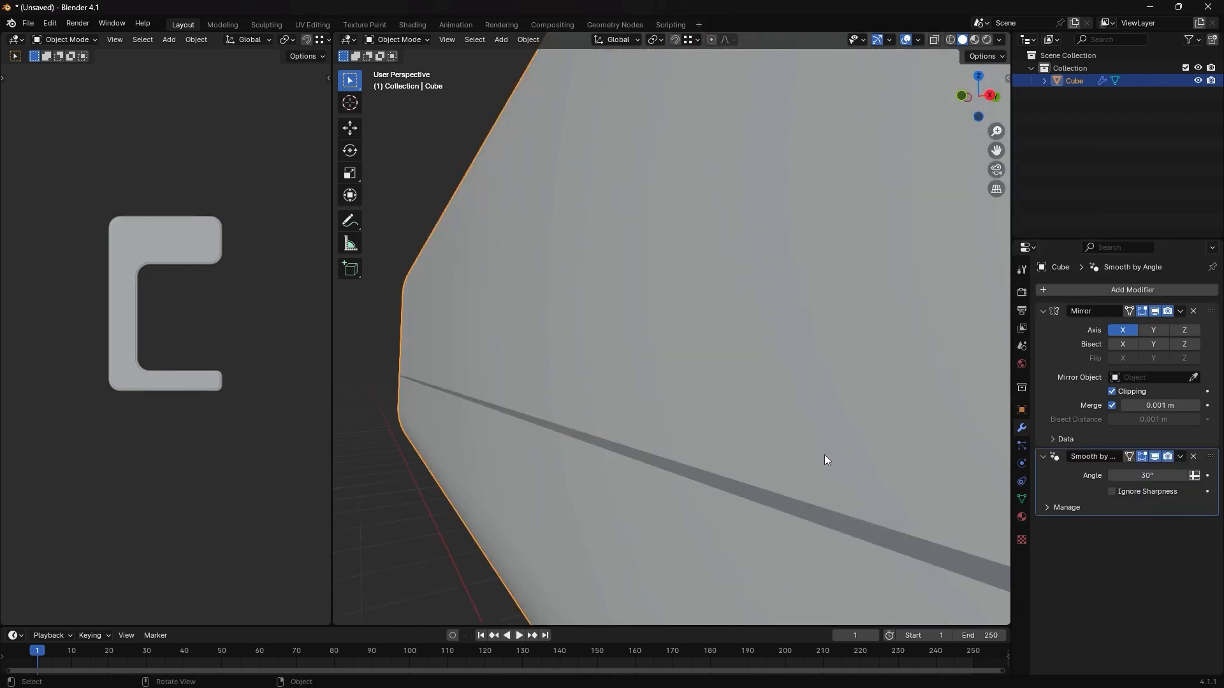
scroll(824, 453, down, 1)
middle_drag(824, 454, 823, 449)
- Bevel the front groove's inner edge about 0.0084 m with 1 segment
key(Tab)
key(Tab)
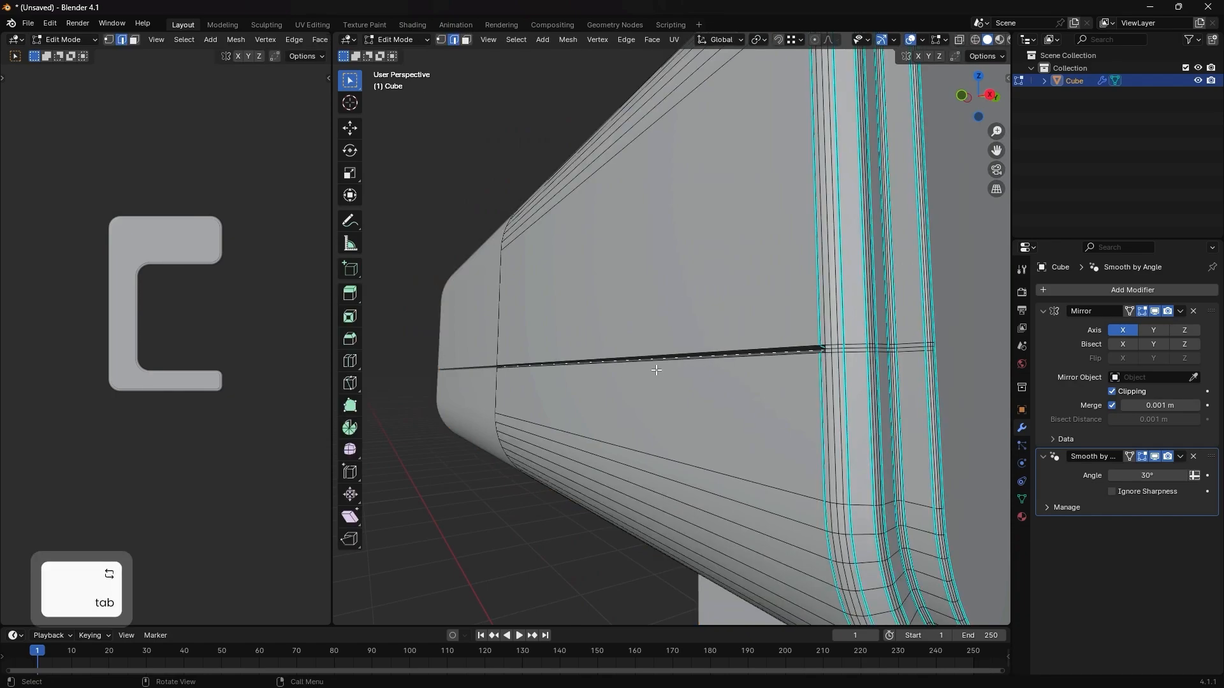
key(Tab)
scroll(819, 370, up, 2)
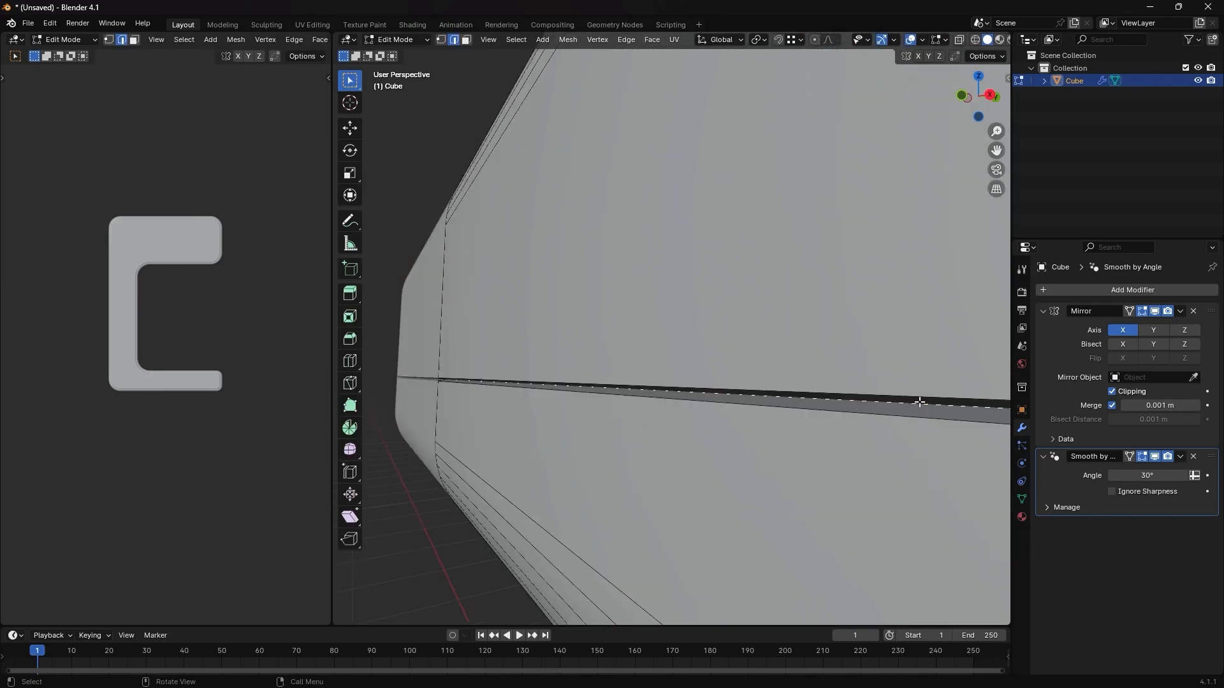
key(3)
key(2)
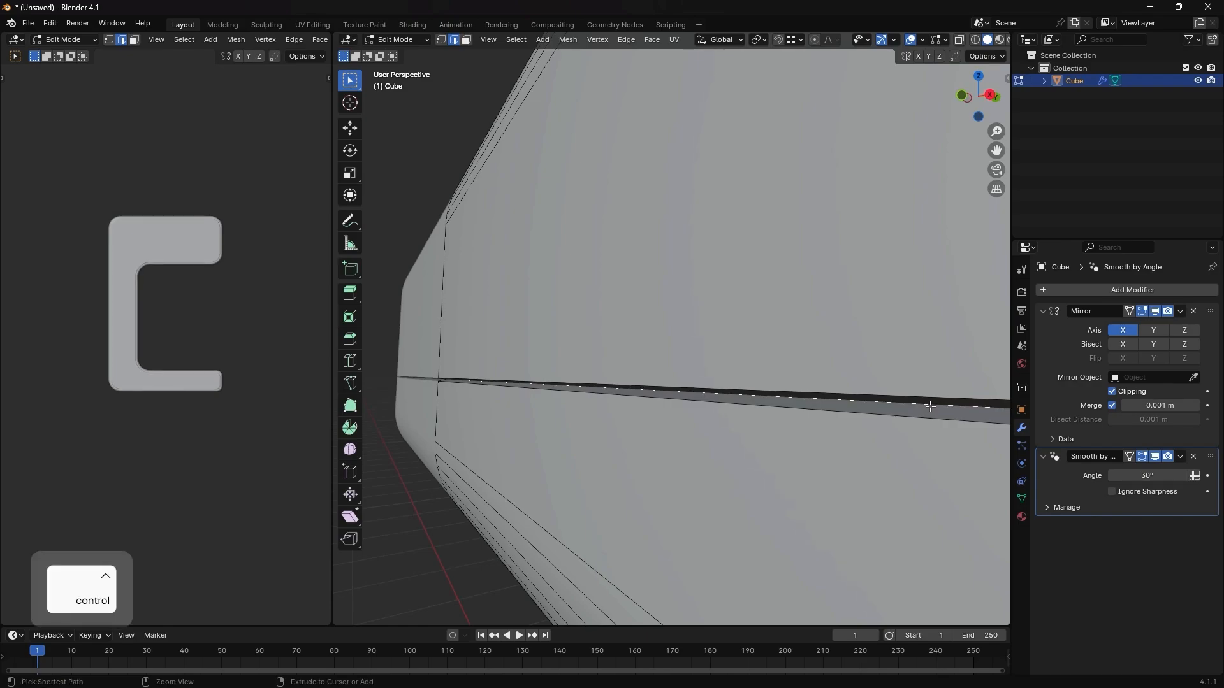
key(ctrl+b)
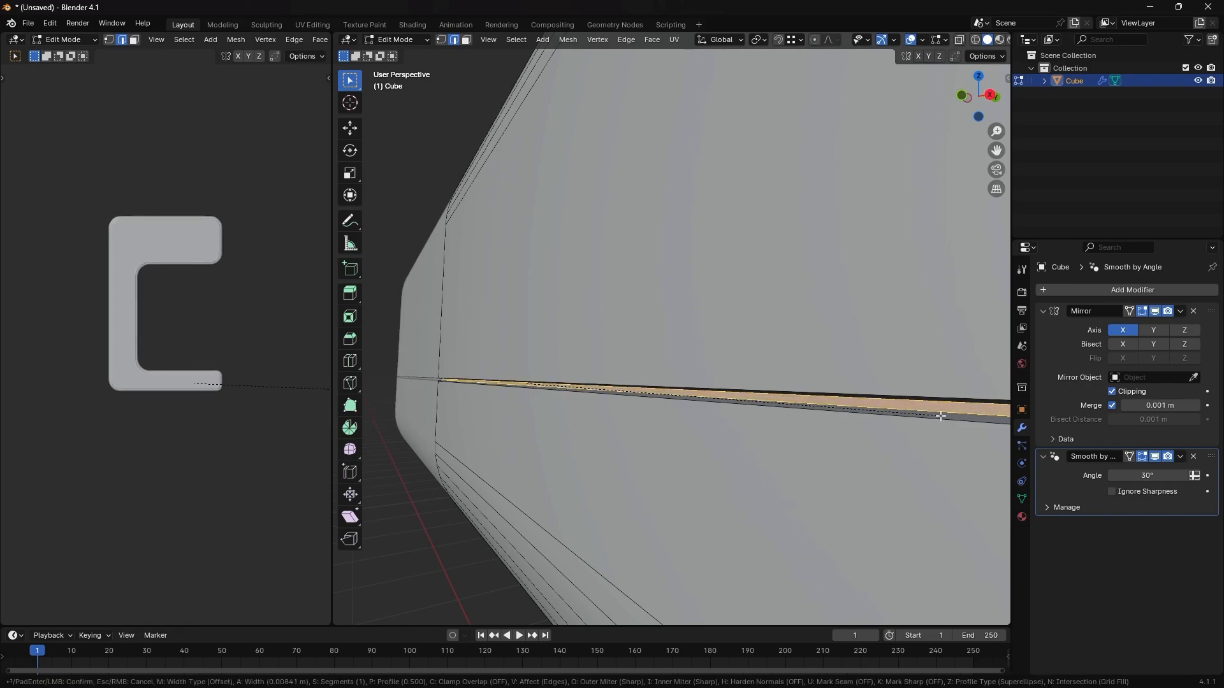
click(940, 415)
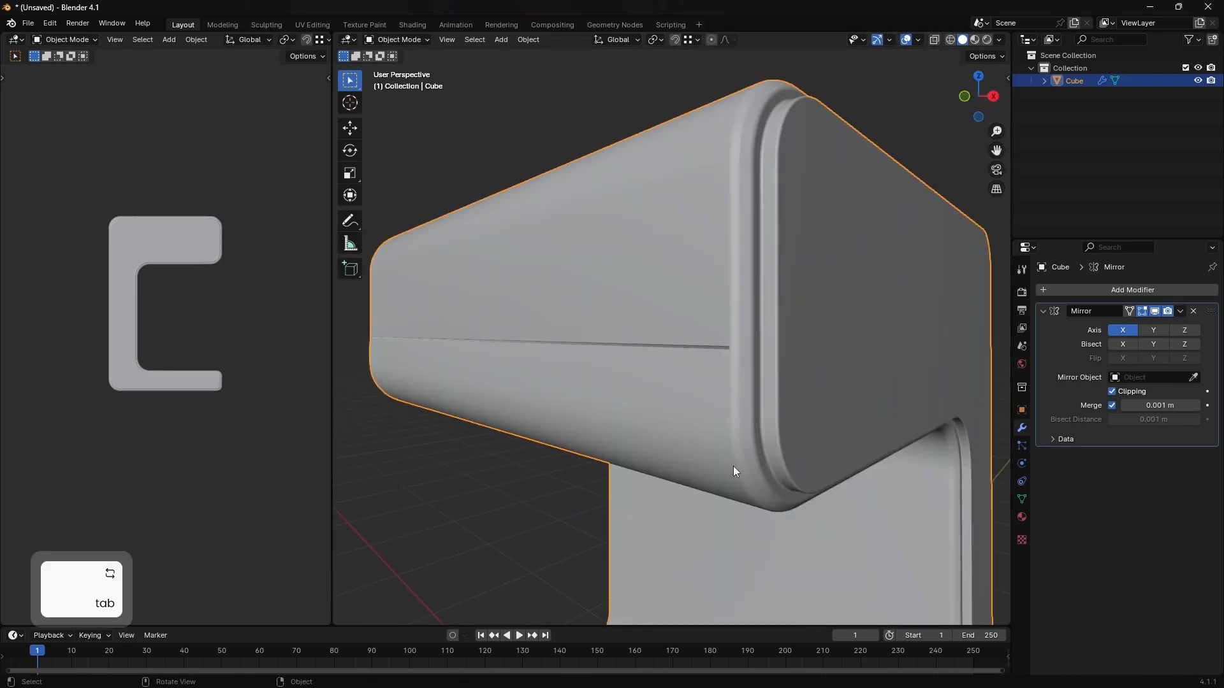
- Deselect the body, switch to the front view and add a mesh cylinder
middle_drag(733, 466, 770, 460)
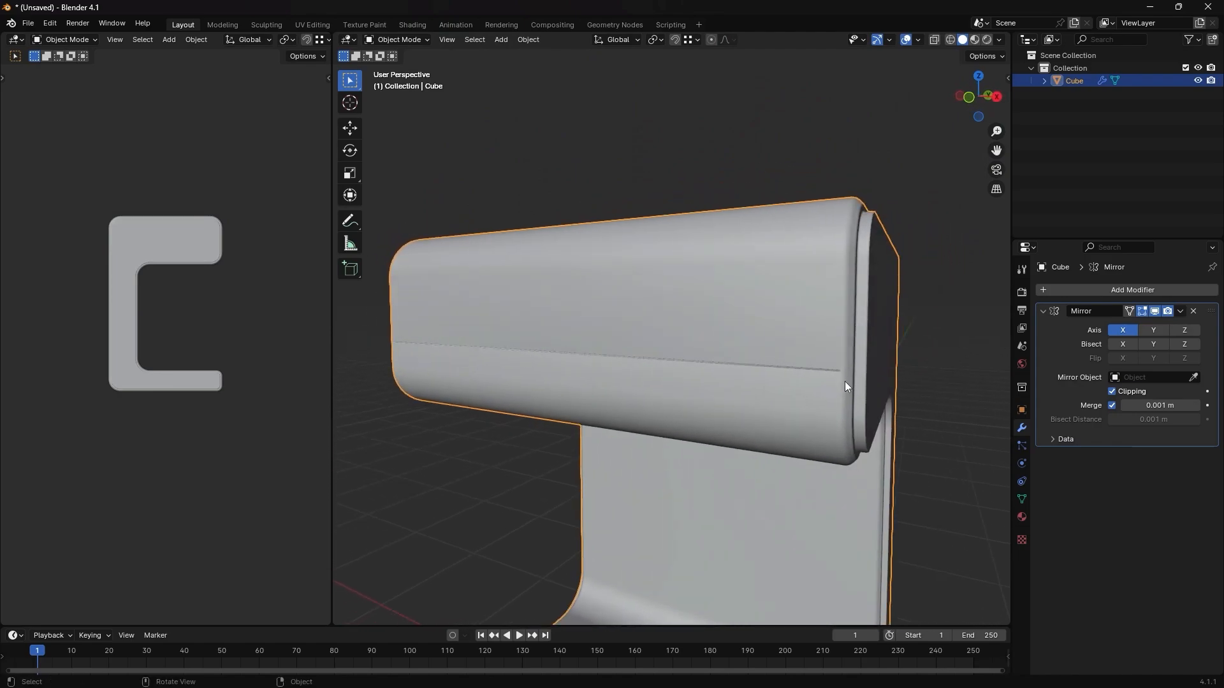
key(alt+a)
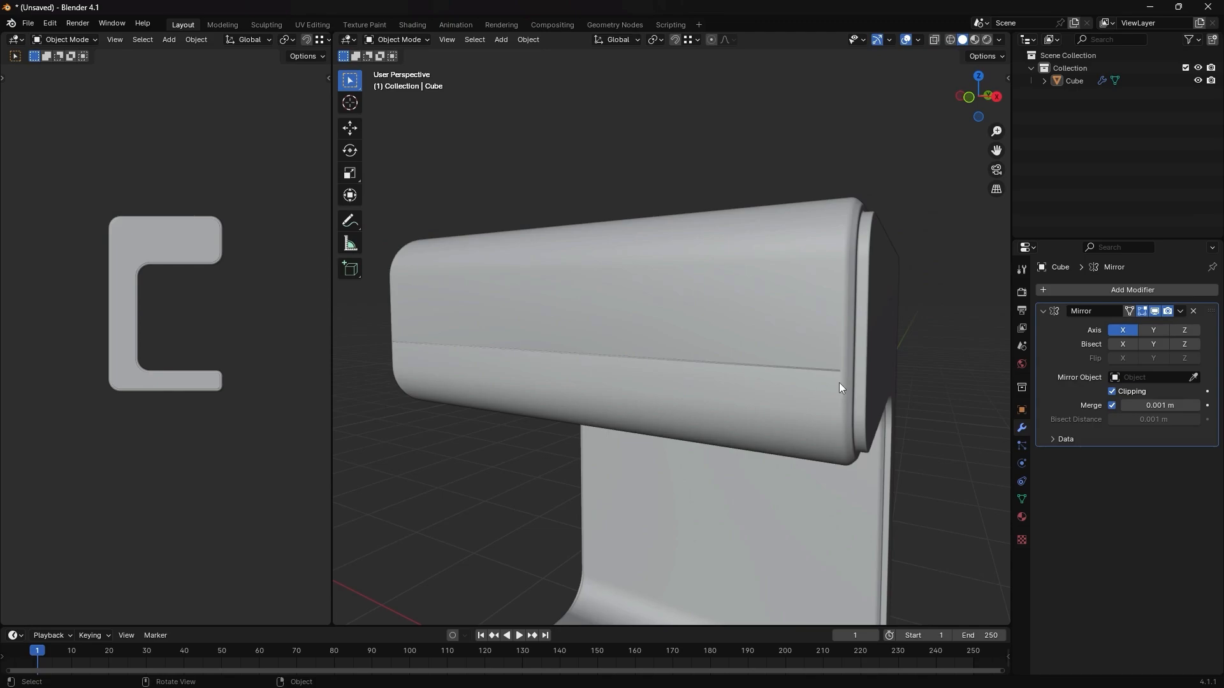
middle_drag(839, 382, 761, 327)
key(grave)
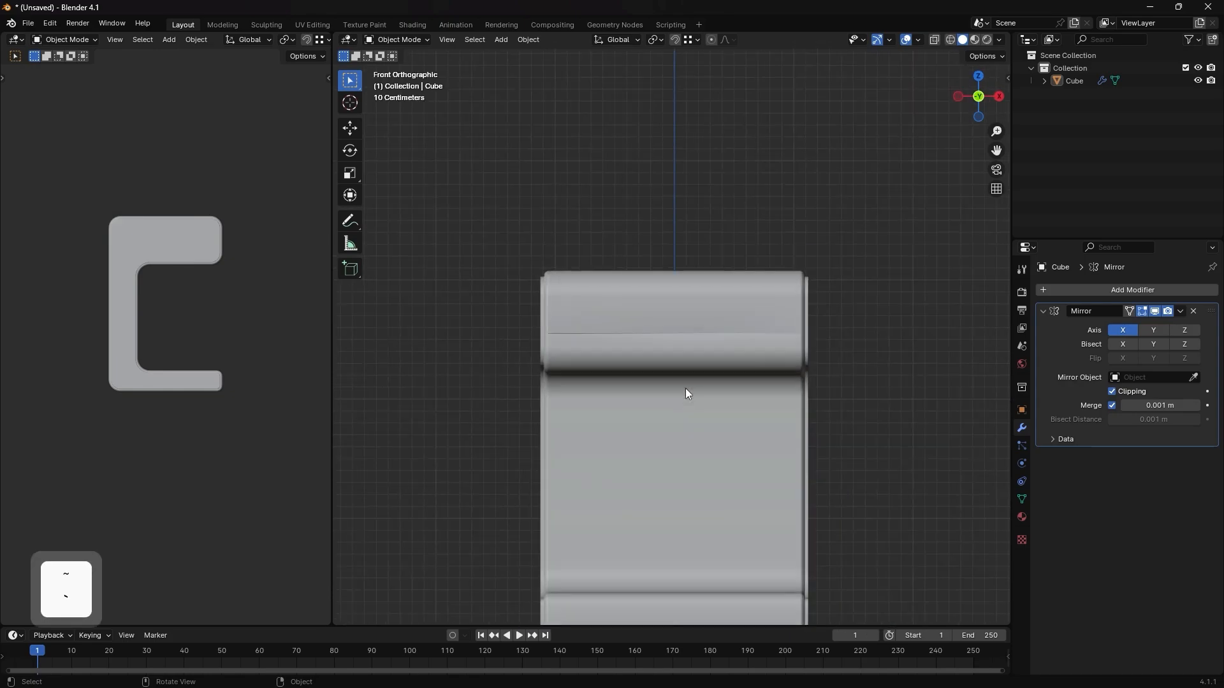
scroll(686, 389, down, 1)
shift+middle_drag(694, 450, 672, 369)
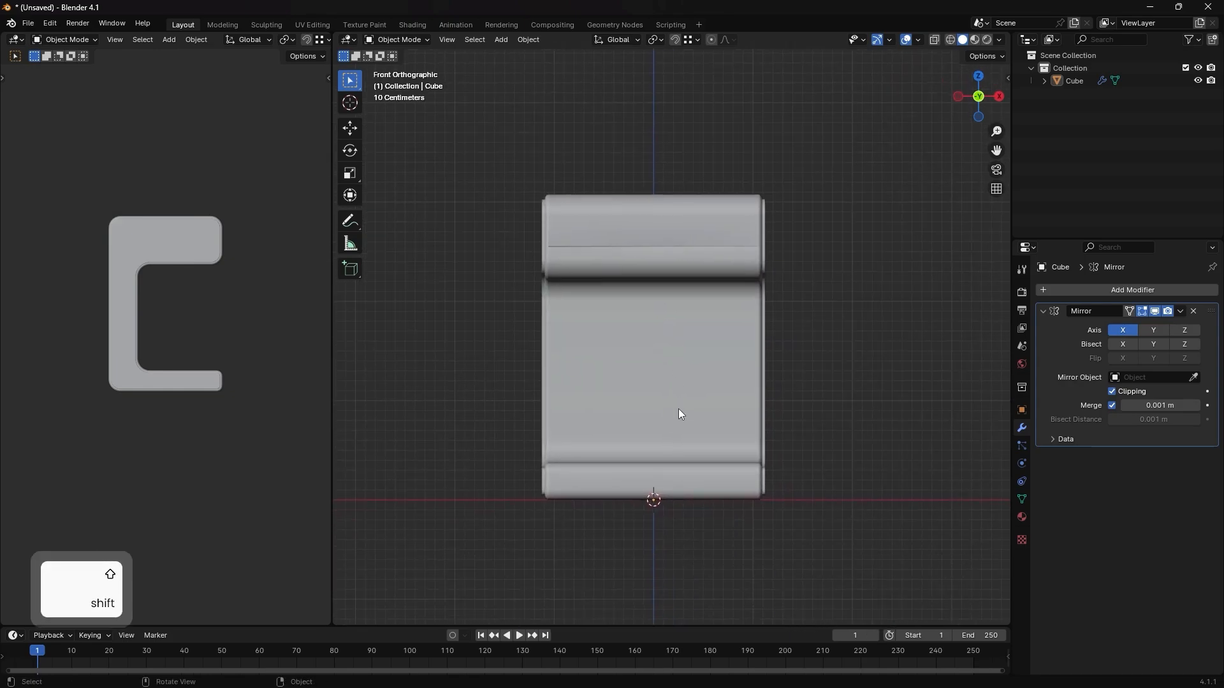
key(shift+a)
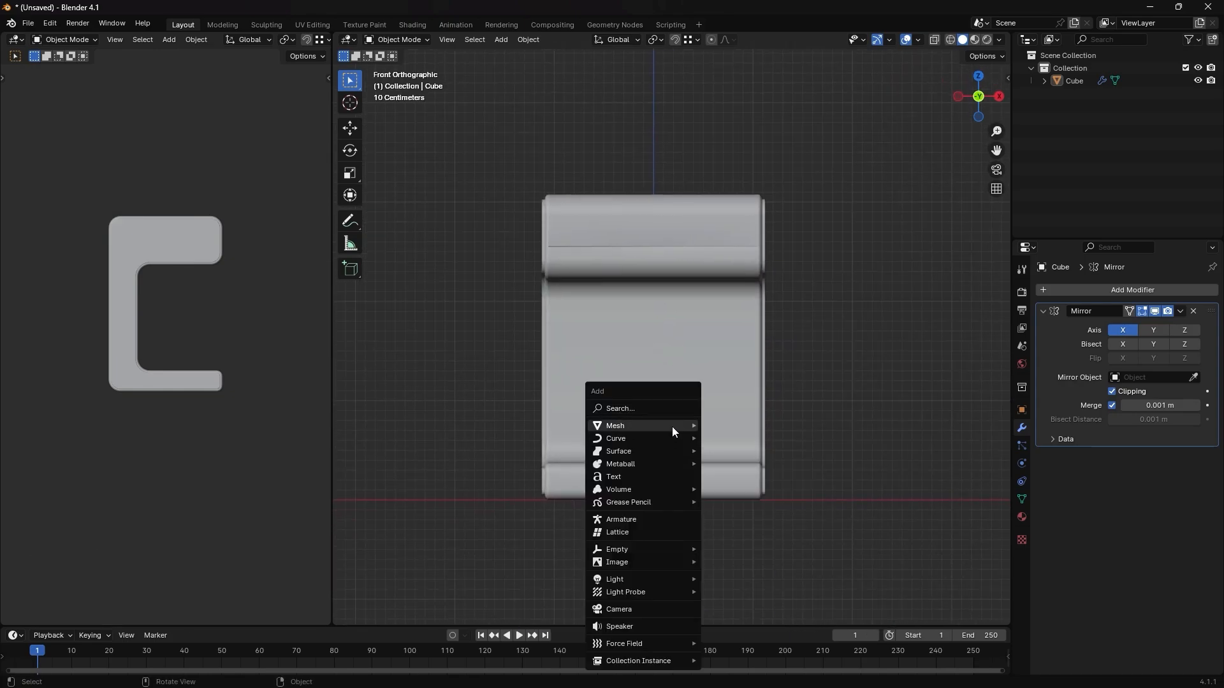
mouse_move(672, 427)
click(749, 219)
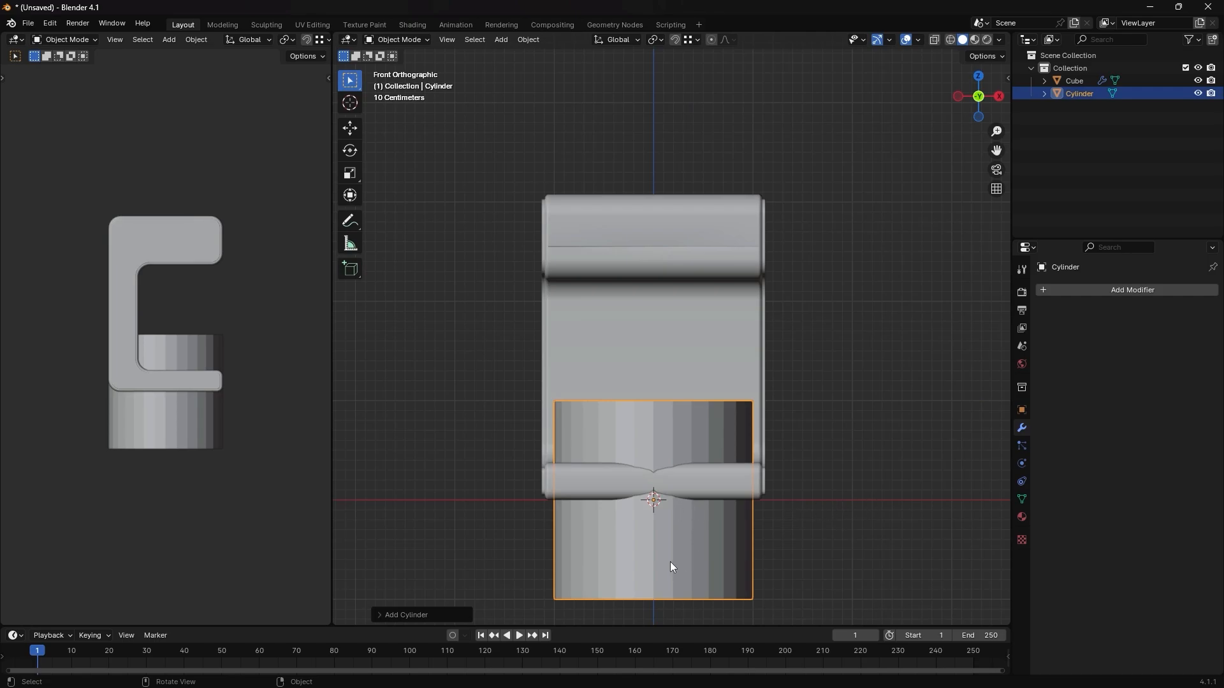
- Move the cylinder up 1 m along the Z axis
key(g)
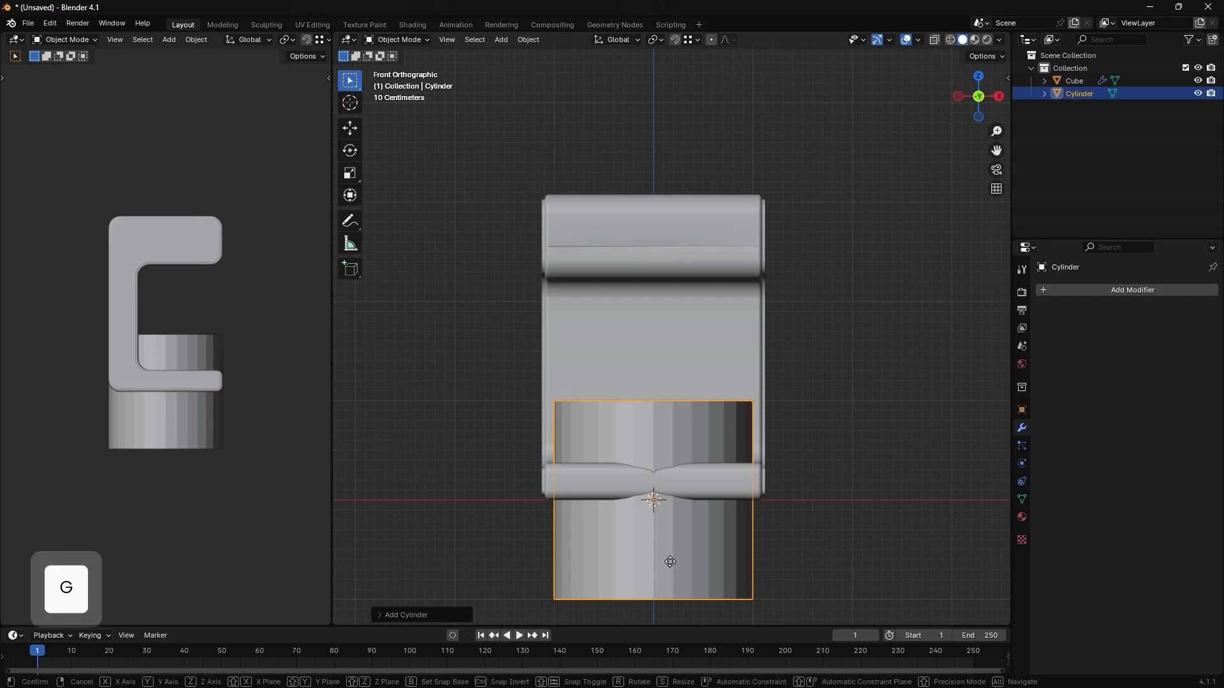
key(z)
key(1)
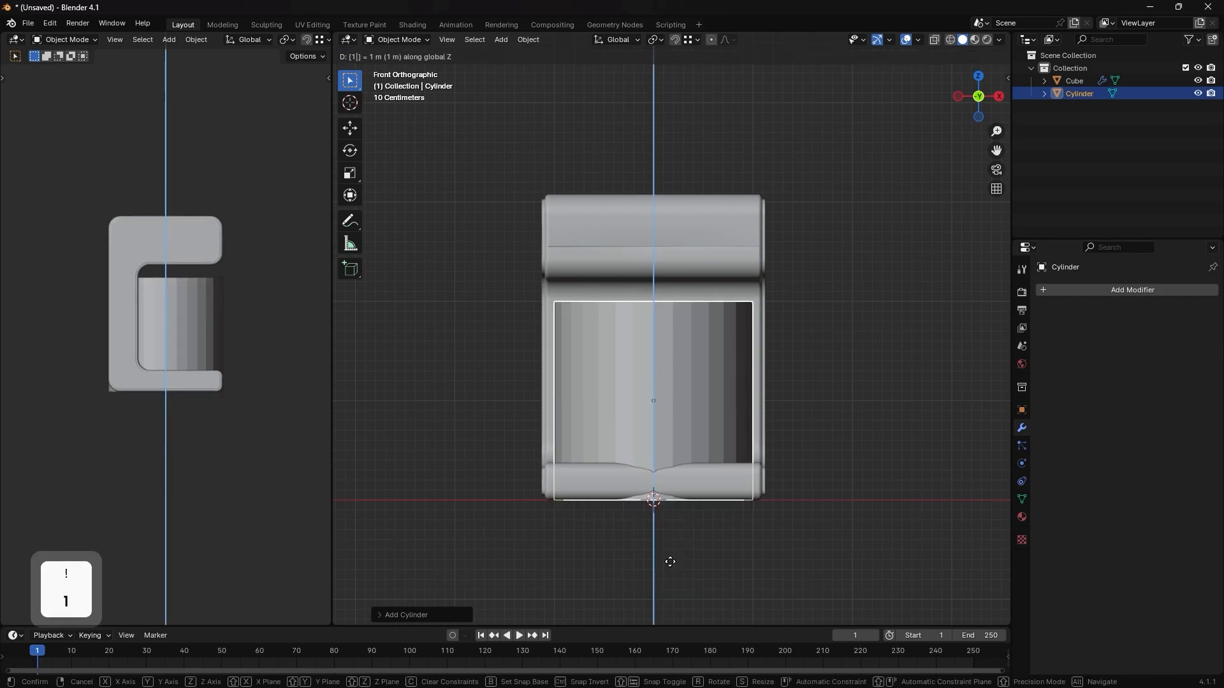
key(Return)
- Set the cylinder's origin to its bottom and move it up about 0.39 m onto the machine's base
key(ctrl+alt+x)
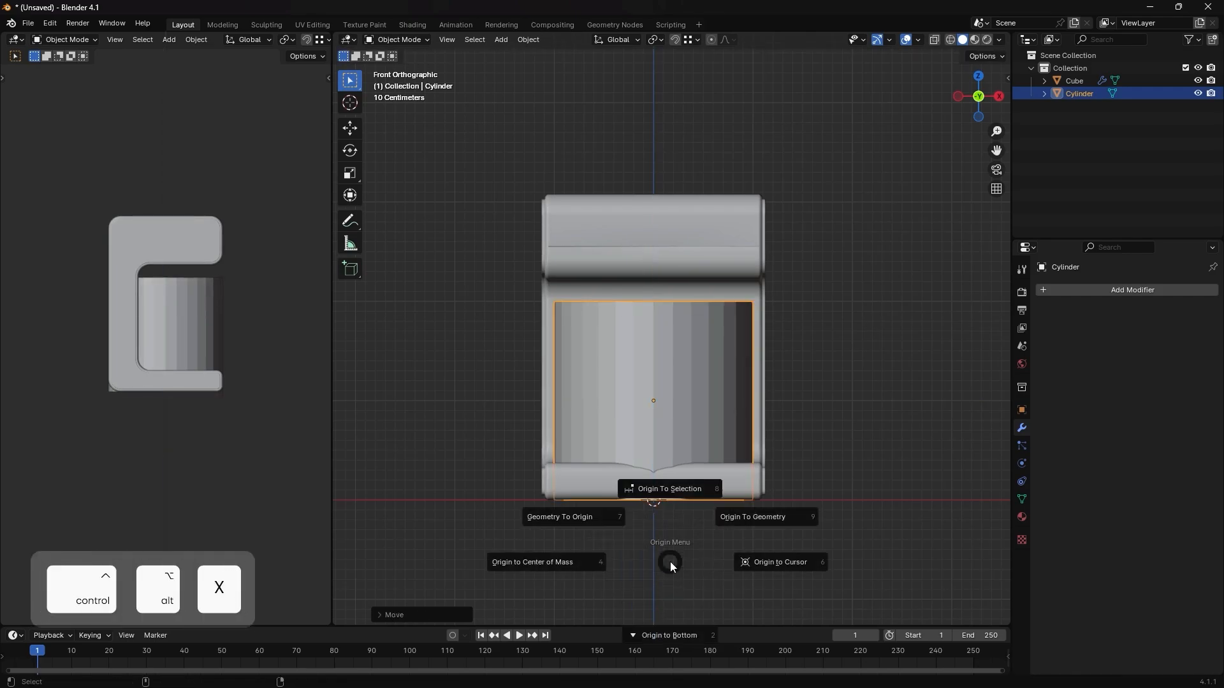
click(672, 667)
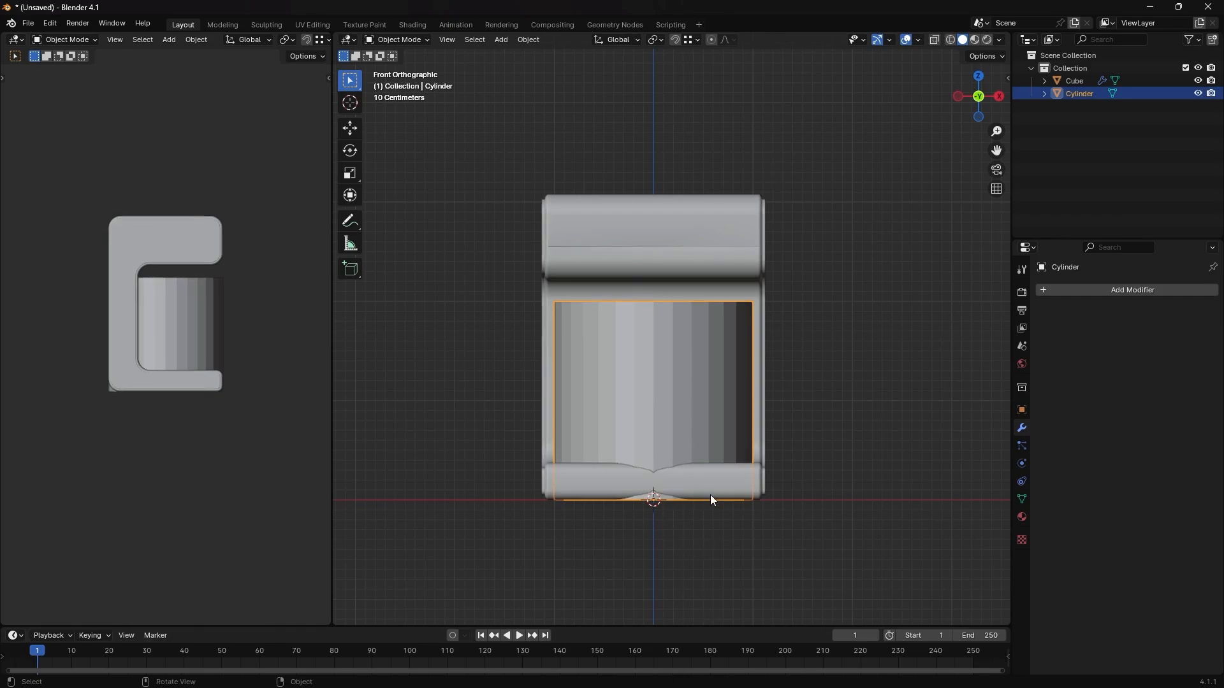
key(g)
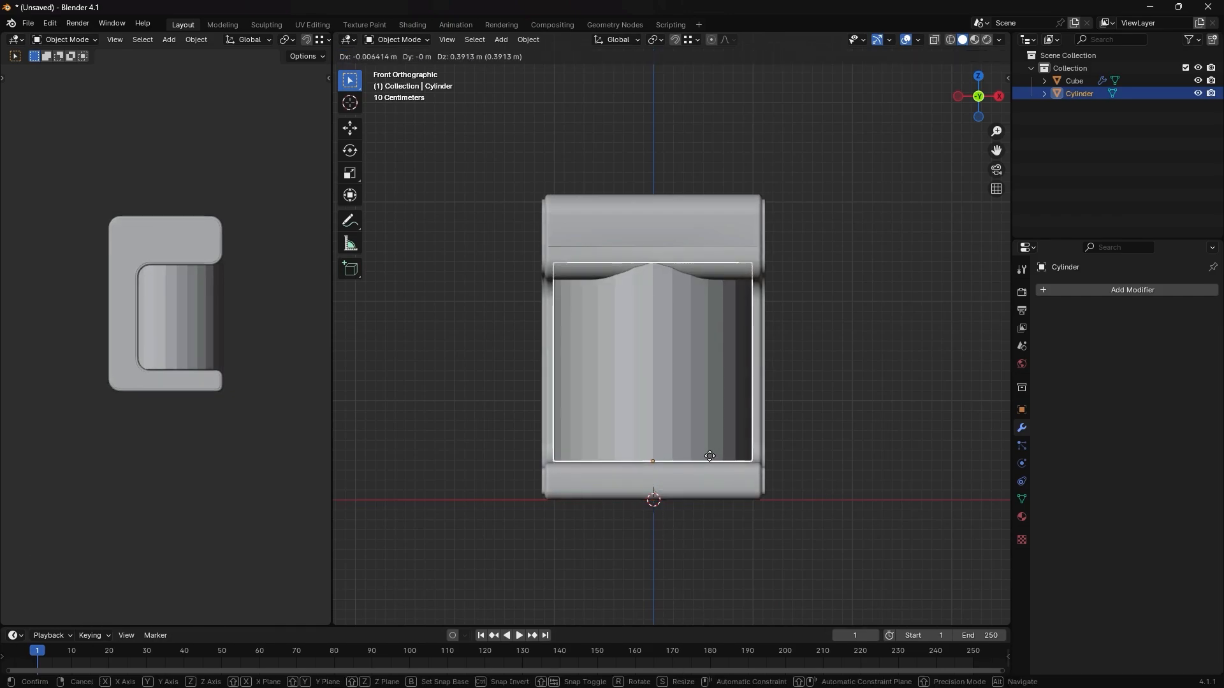
click(709, 457)
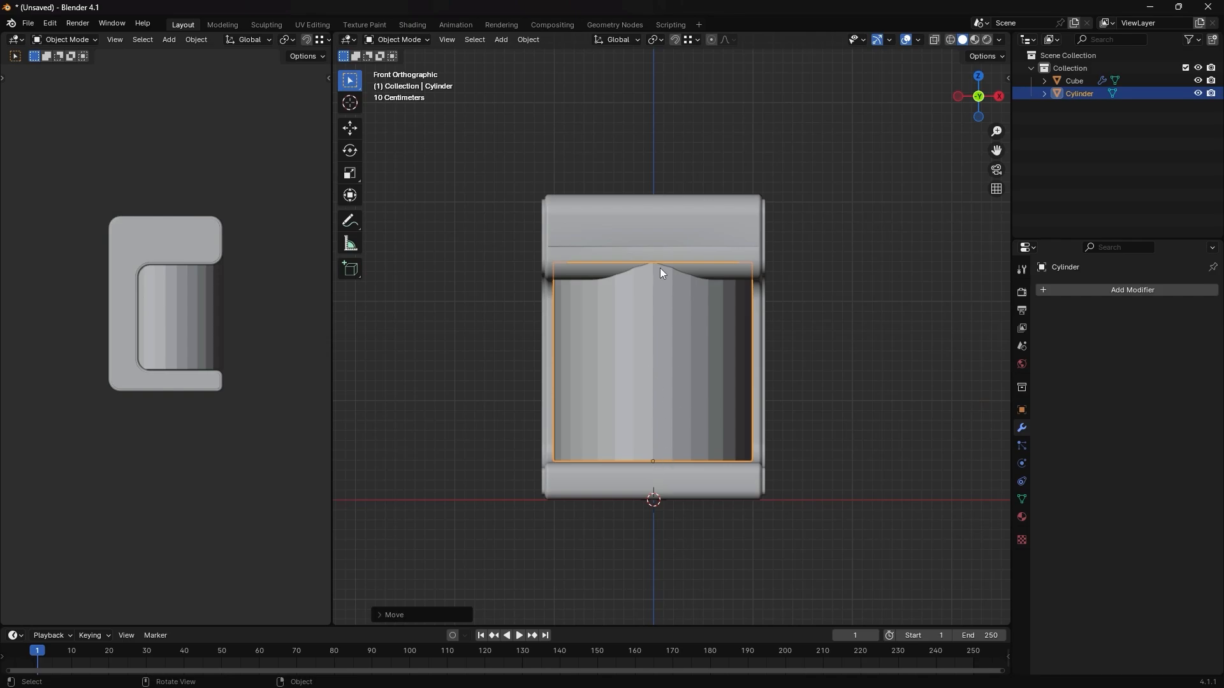
- Rotate the cylinder 180° about the X axis and move it up about 1.87 m to the underside of the upper block
key(r)
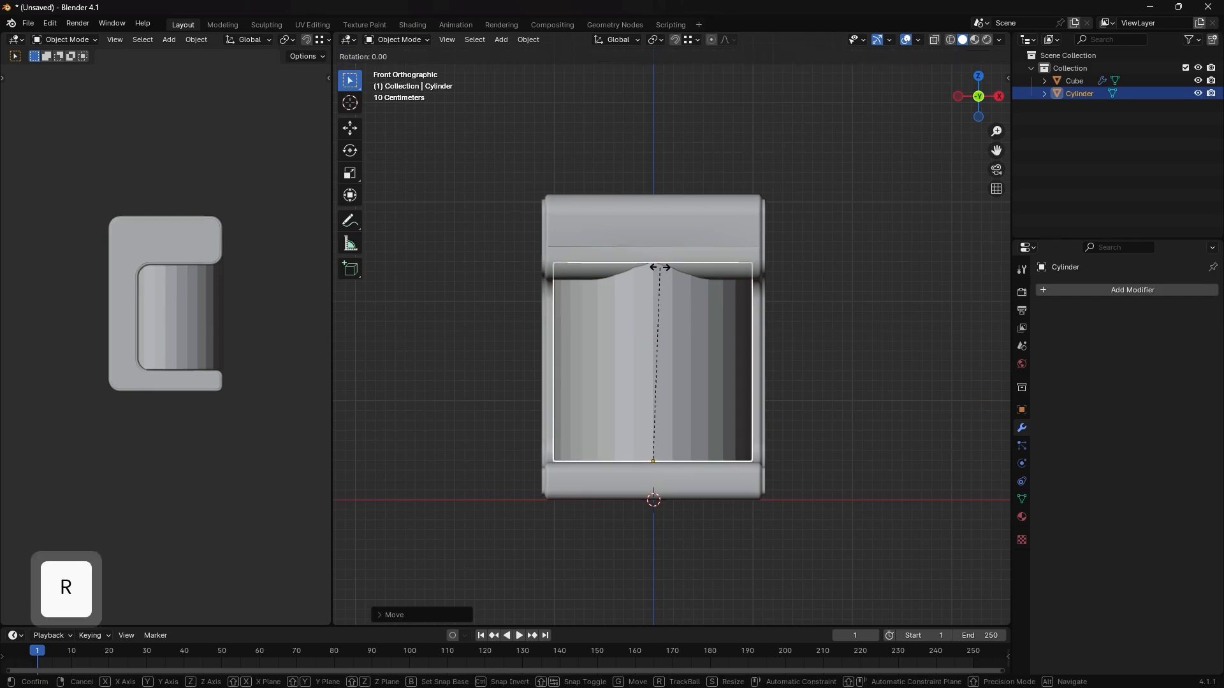
text(x180)
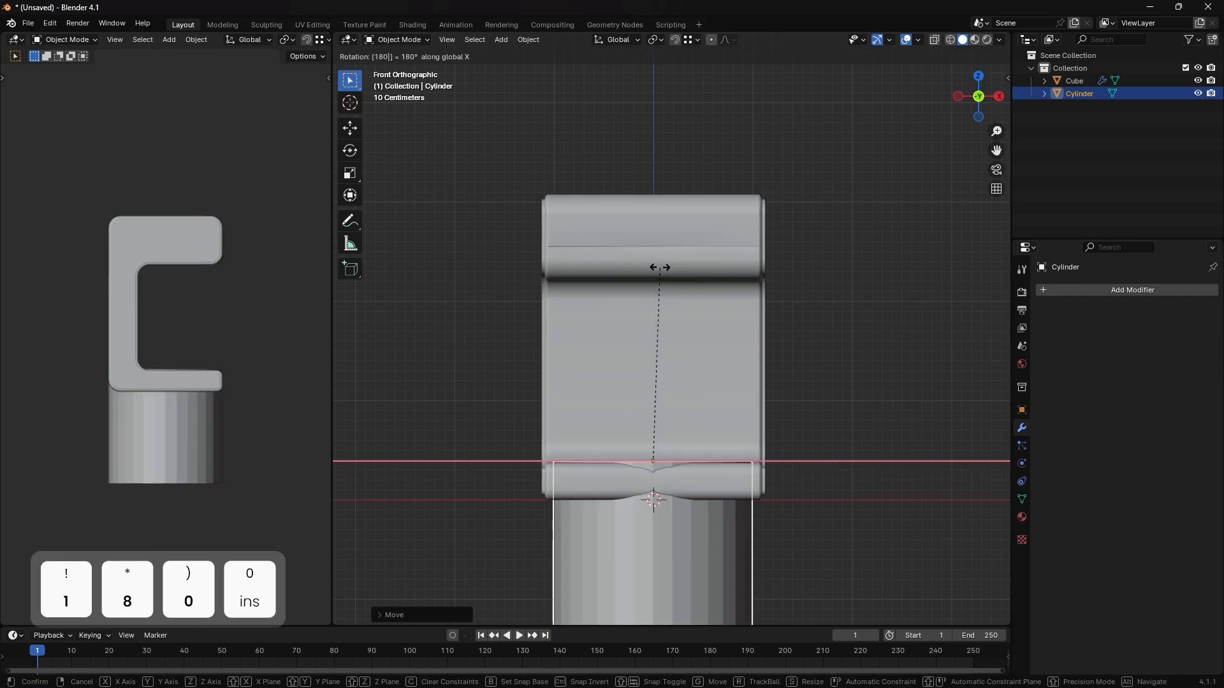
key(Return)
key(g)
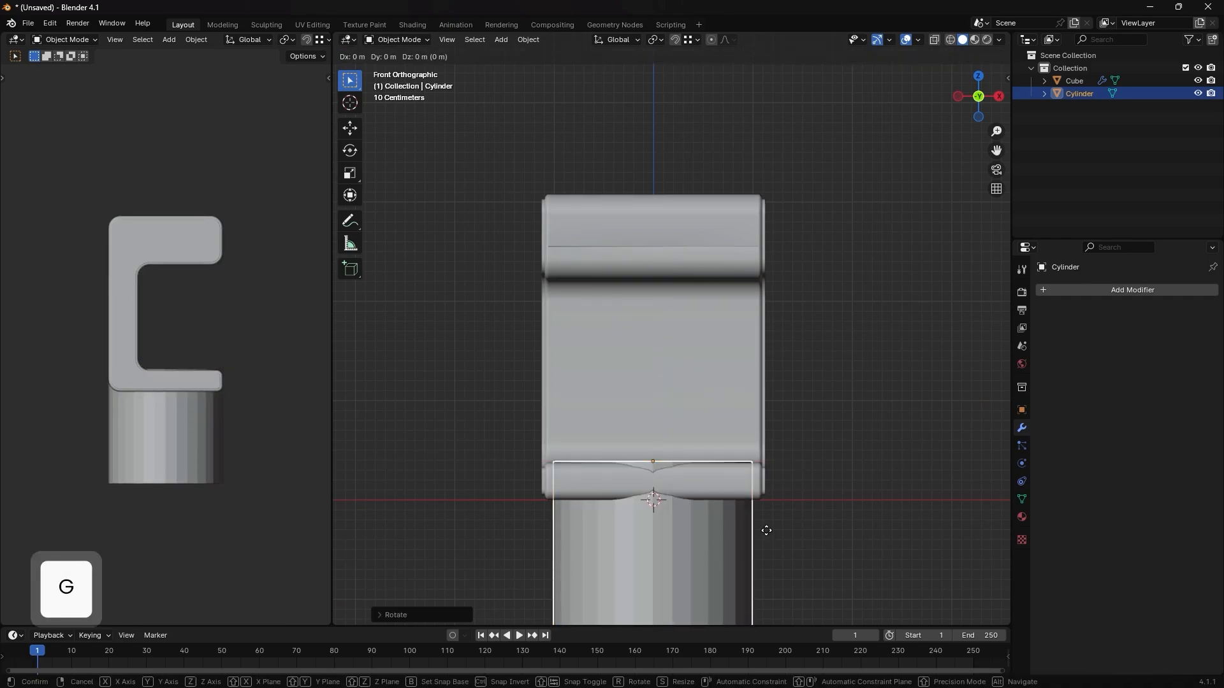
key(z)
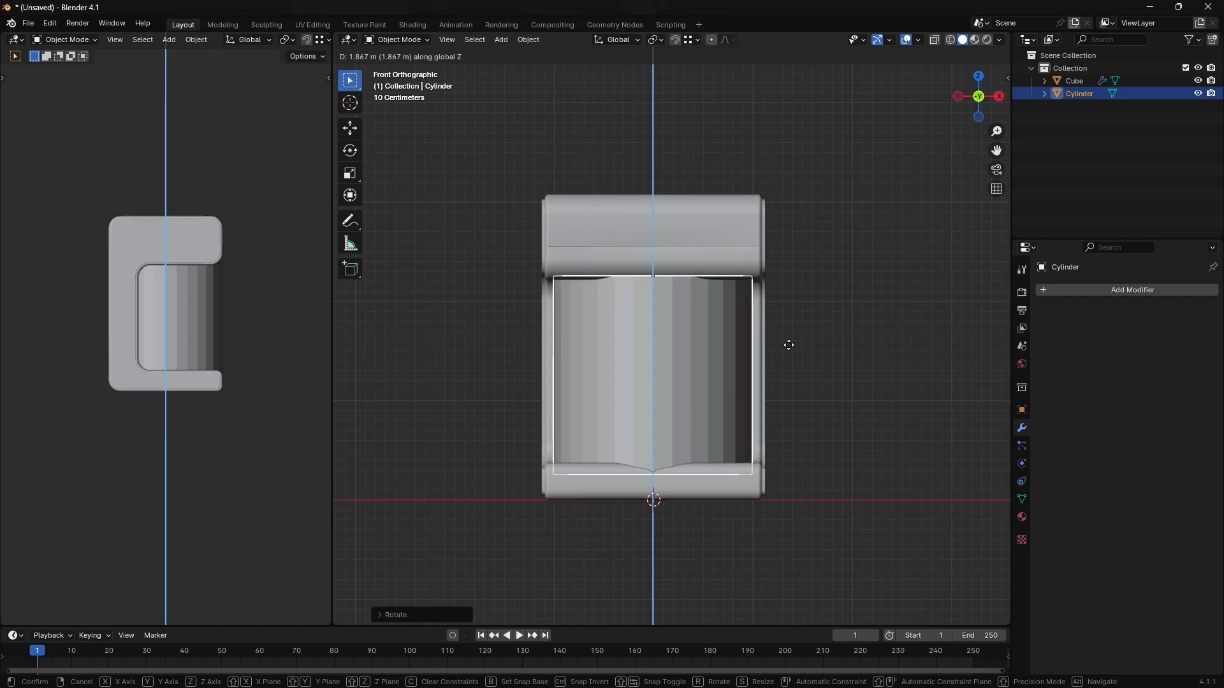
click(788, 344)
- Scale the cylinder down uniformly to about 0.35 and keep it as the selected object
key(s)
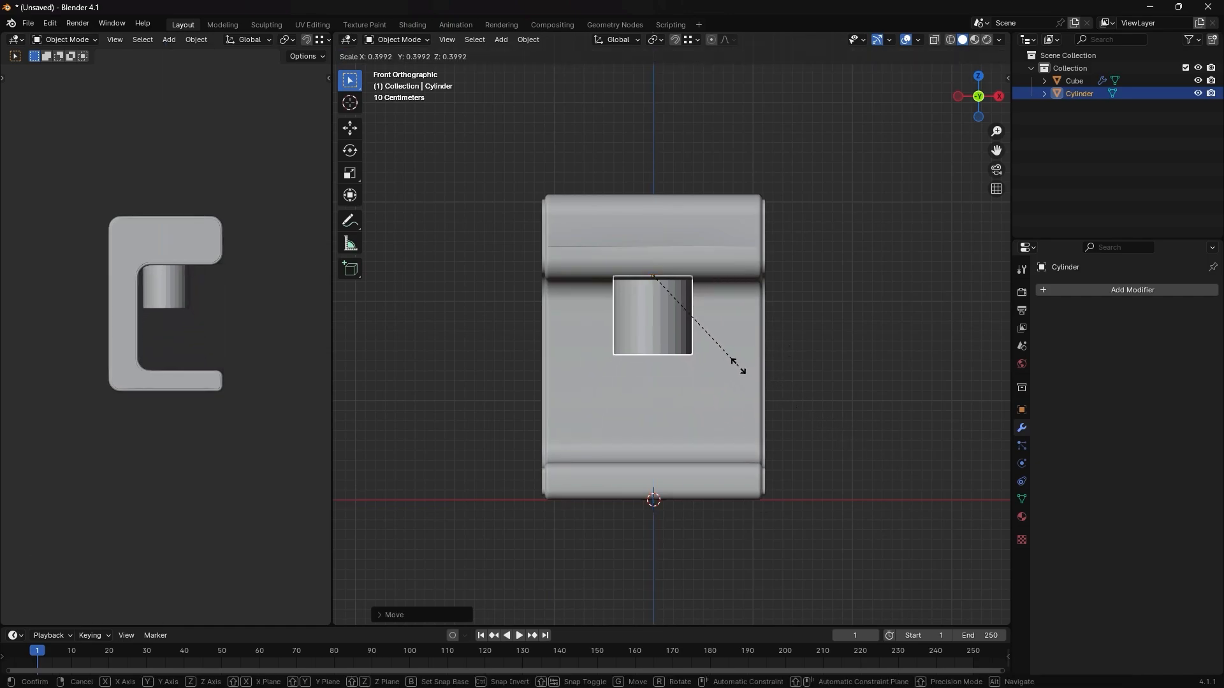
click(721, 349)
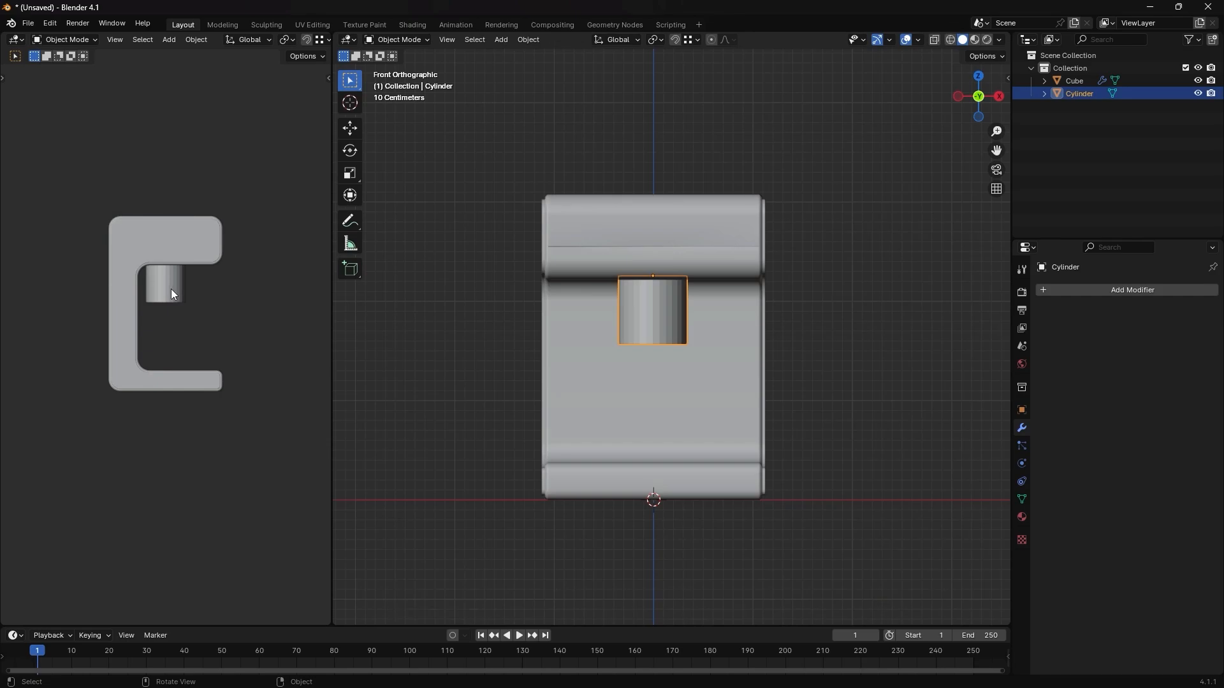
click(734, 401)
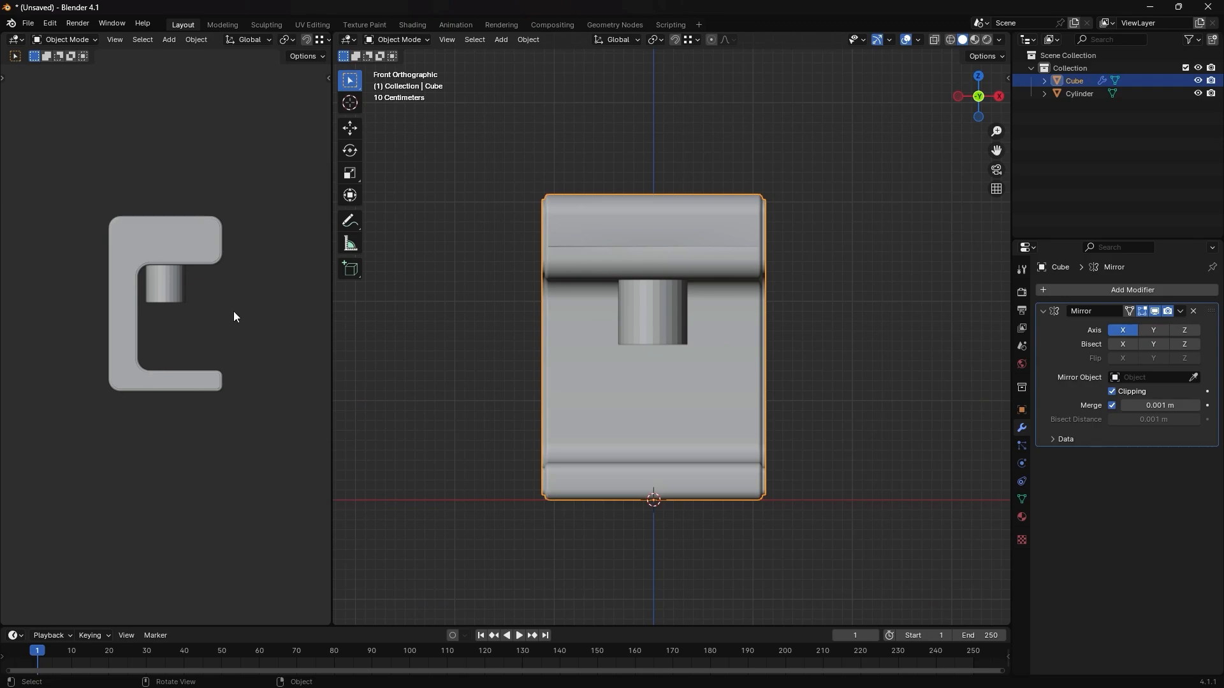
click(174, 292)
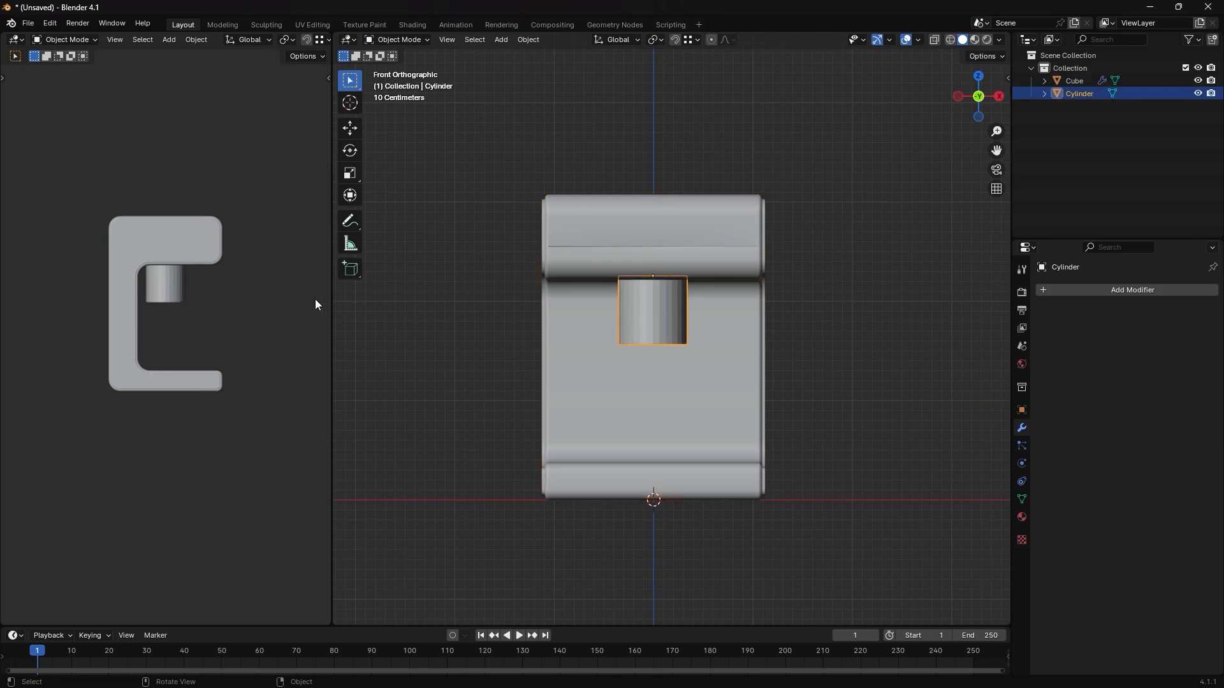
- Move the cylinder along the Y axis toward the machine's front and nudge it back about 0.03 m
key(g)
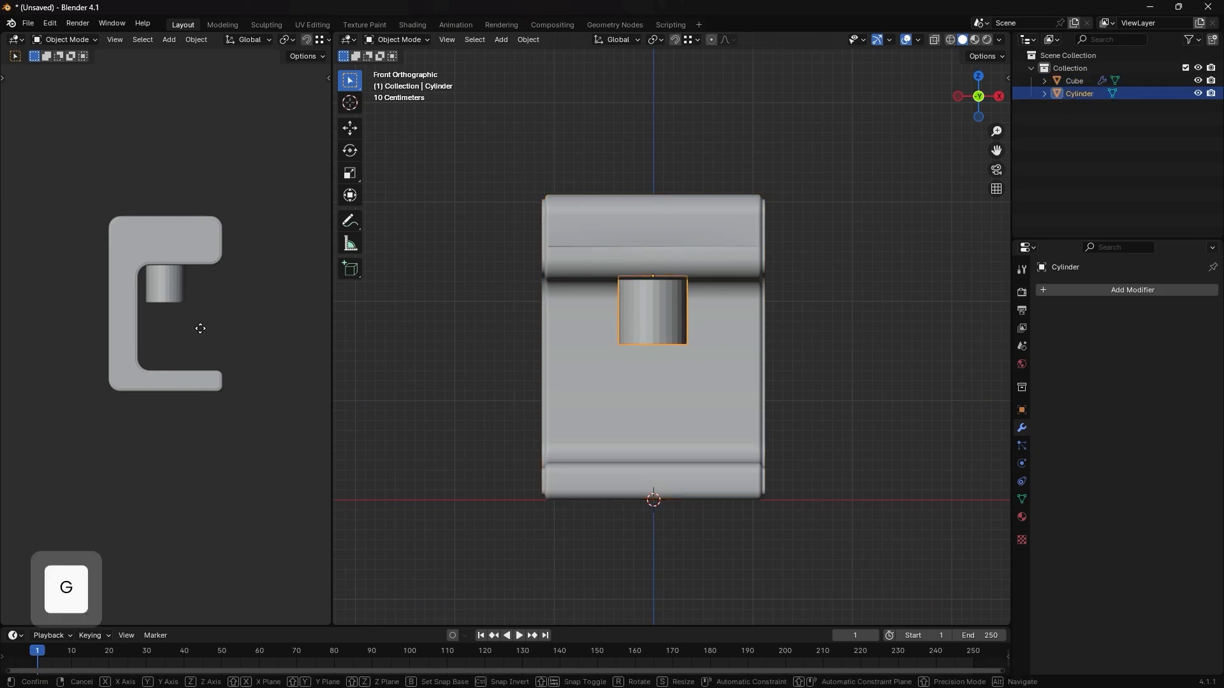
key(y)
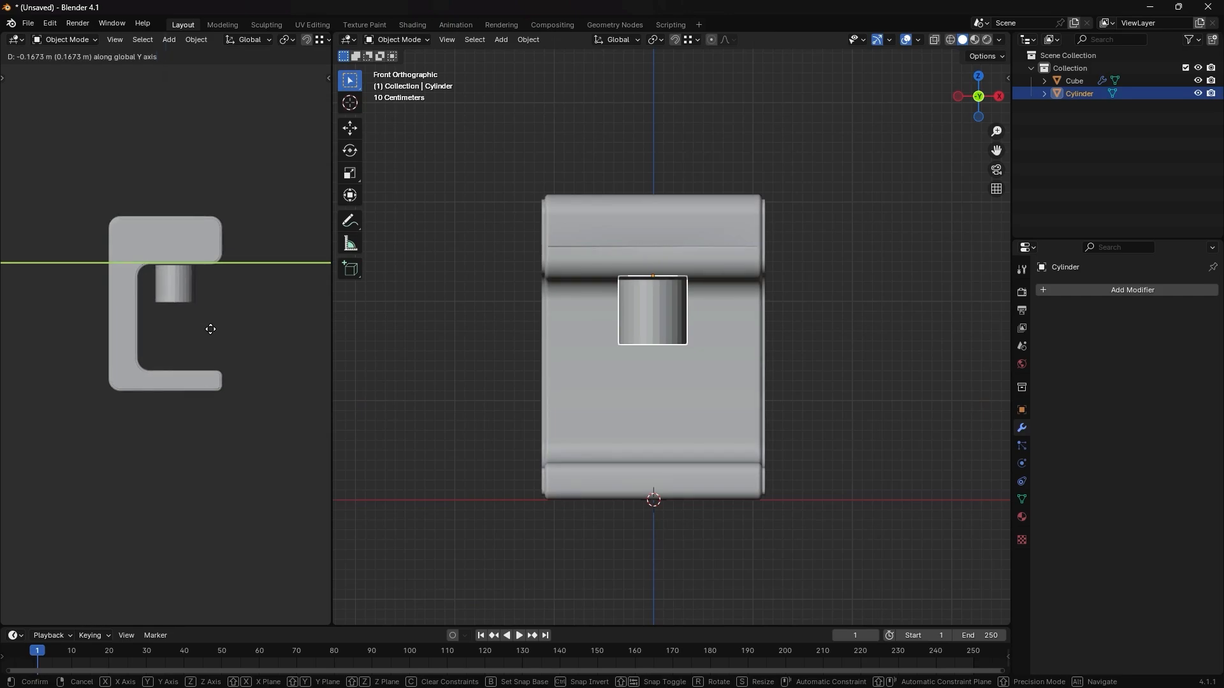
click(212, 330)
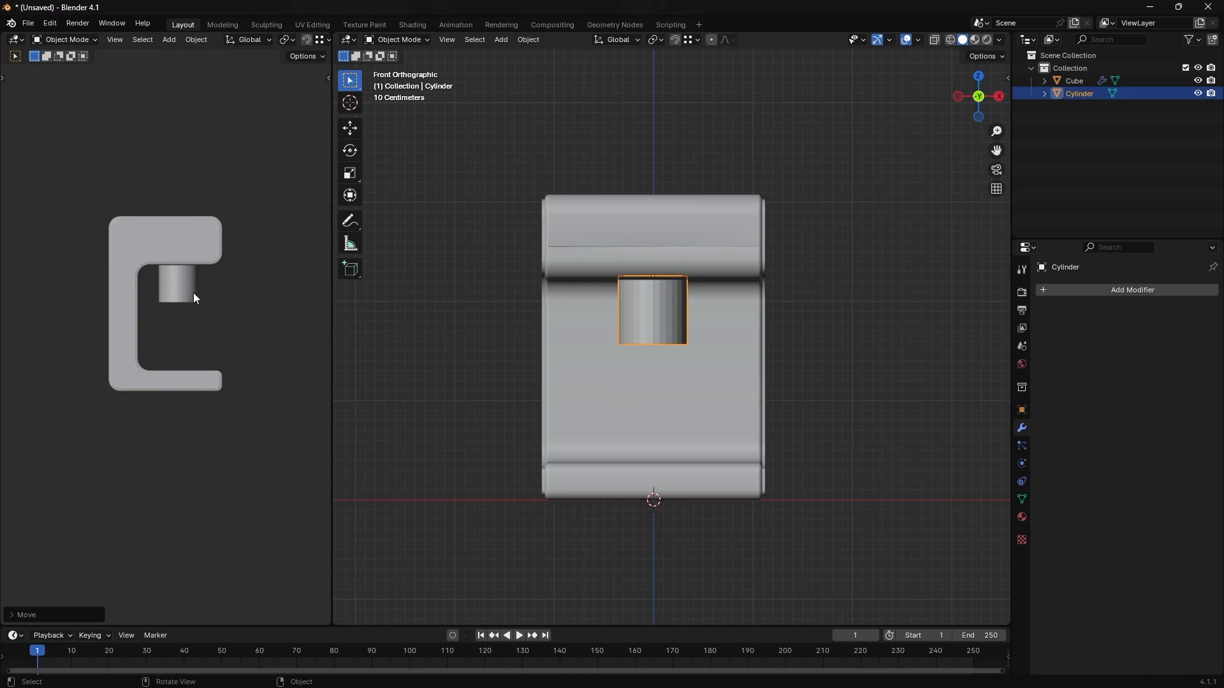
key(g)
key(y)
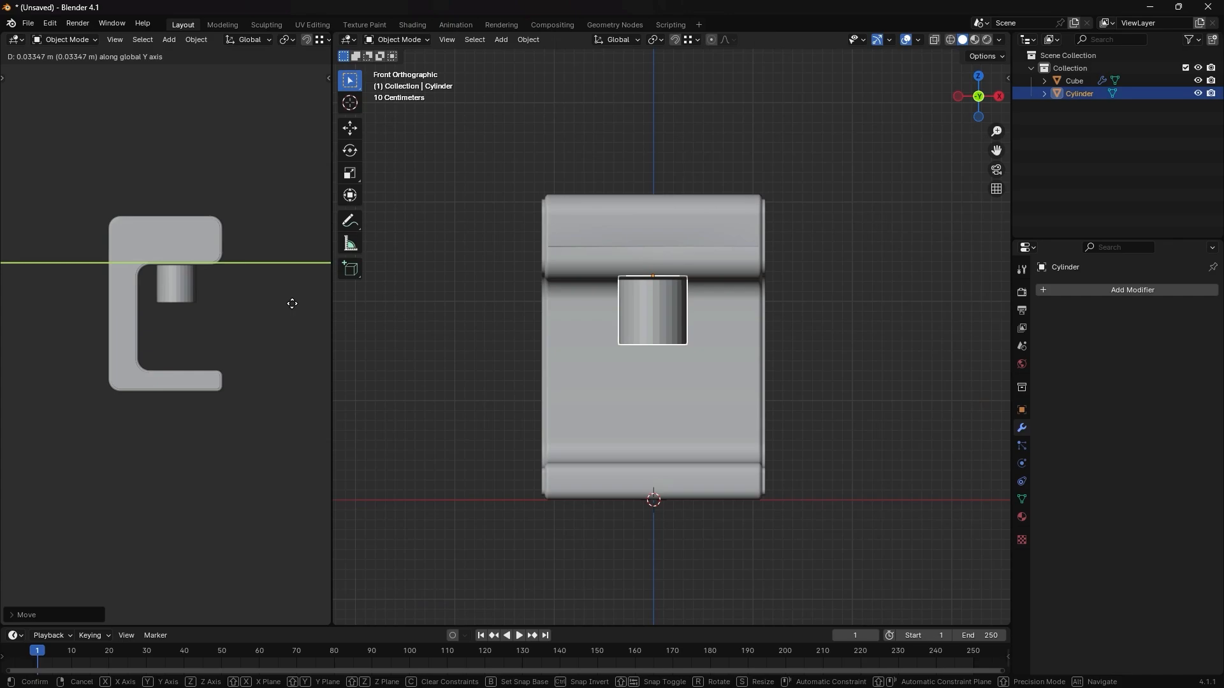
click(292, 303)
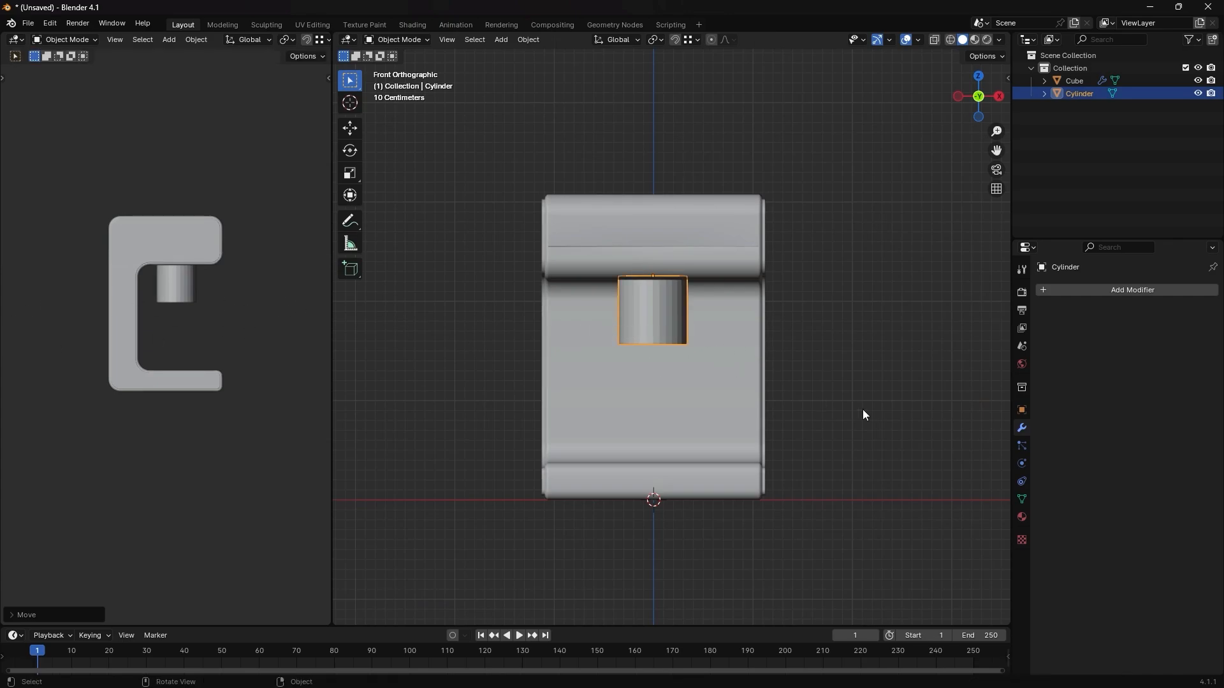
- Flatten the cylinder along Z into a thin disc under the upper block and apply its object transform
key(s)
key(z)
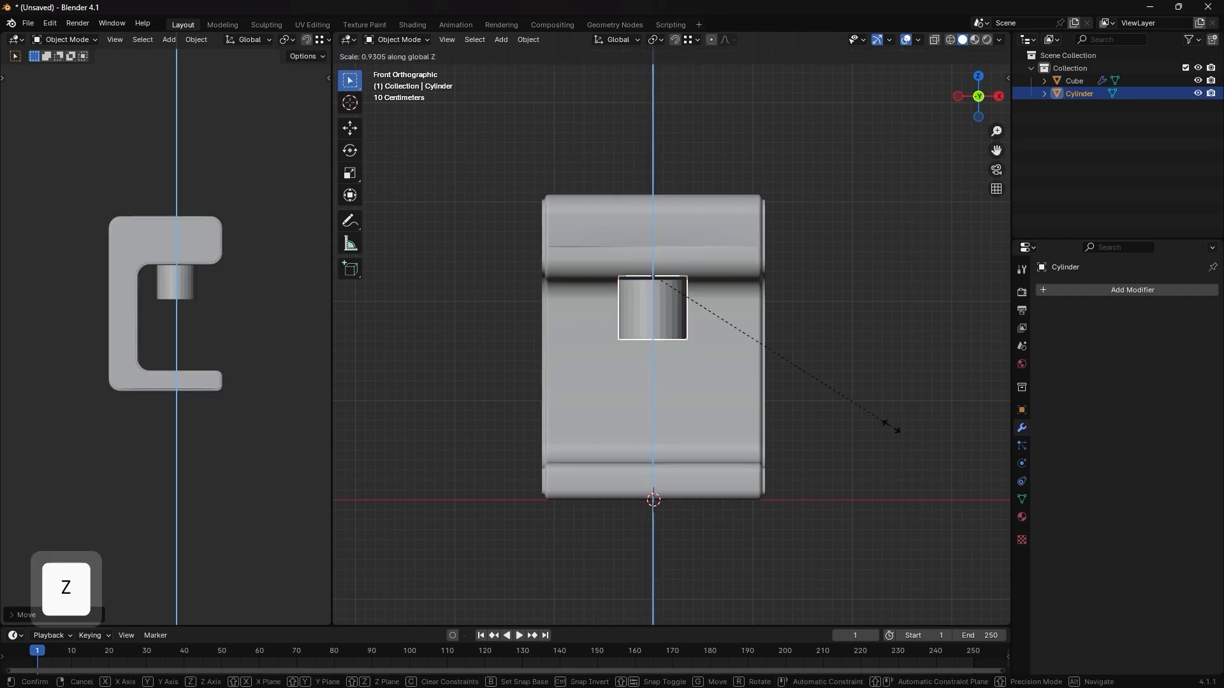
click(697, 316)
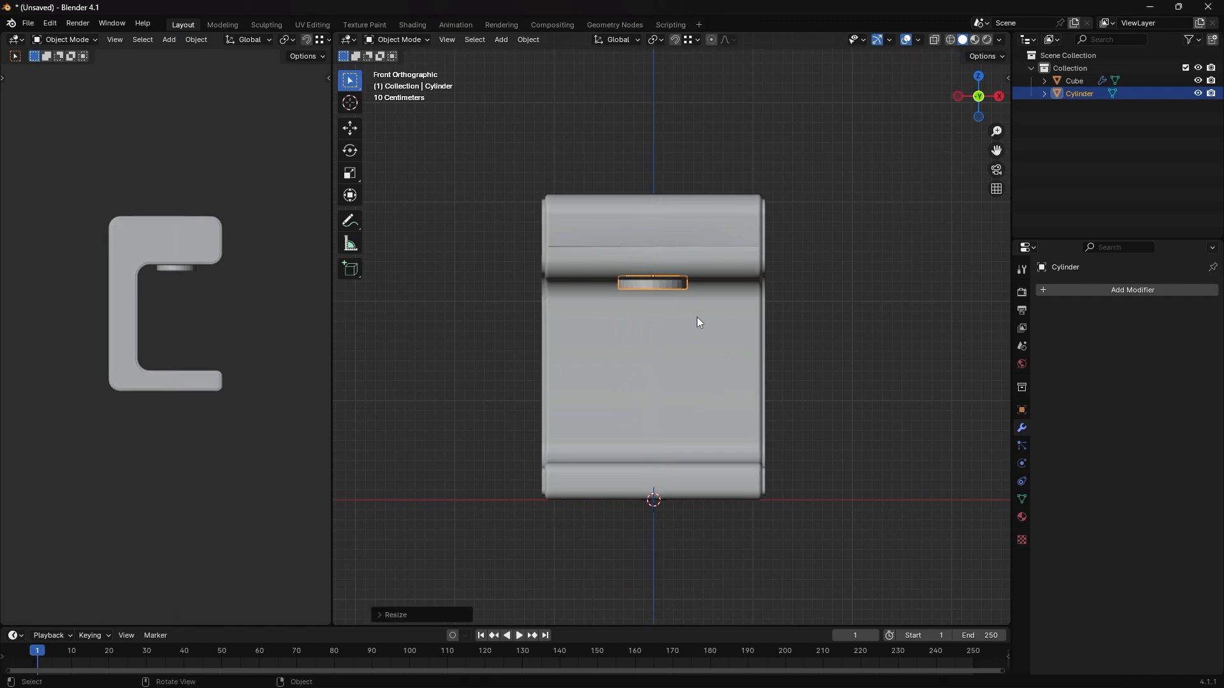
middle_drag(697, 316, 691, 316)
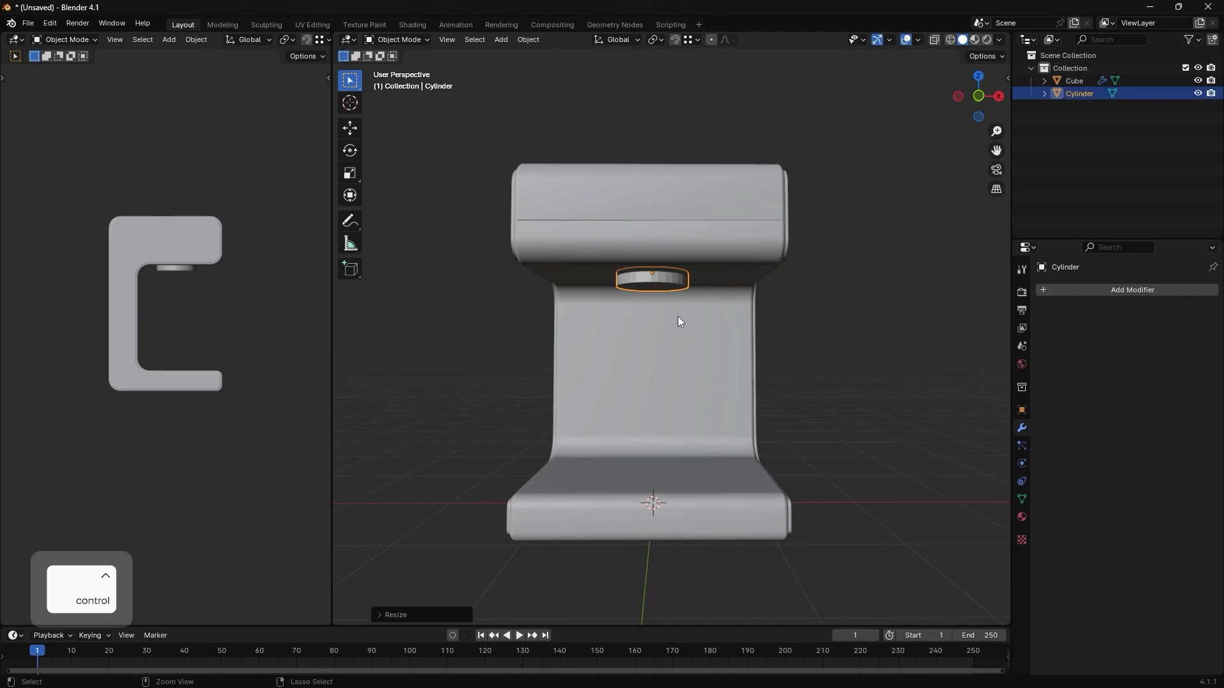
key(ctrl+a)
click(788, 245)
- Select only the disc's bottom face in Edit Mode and inset it slightly
scroll(675, 275, up, 1)
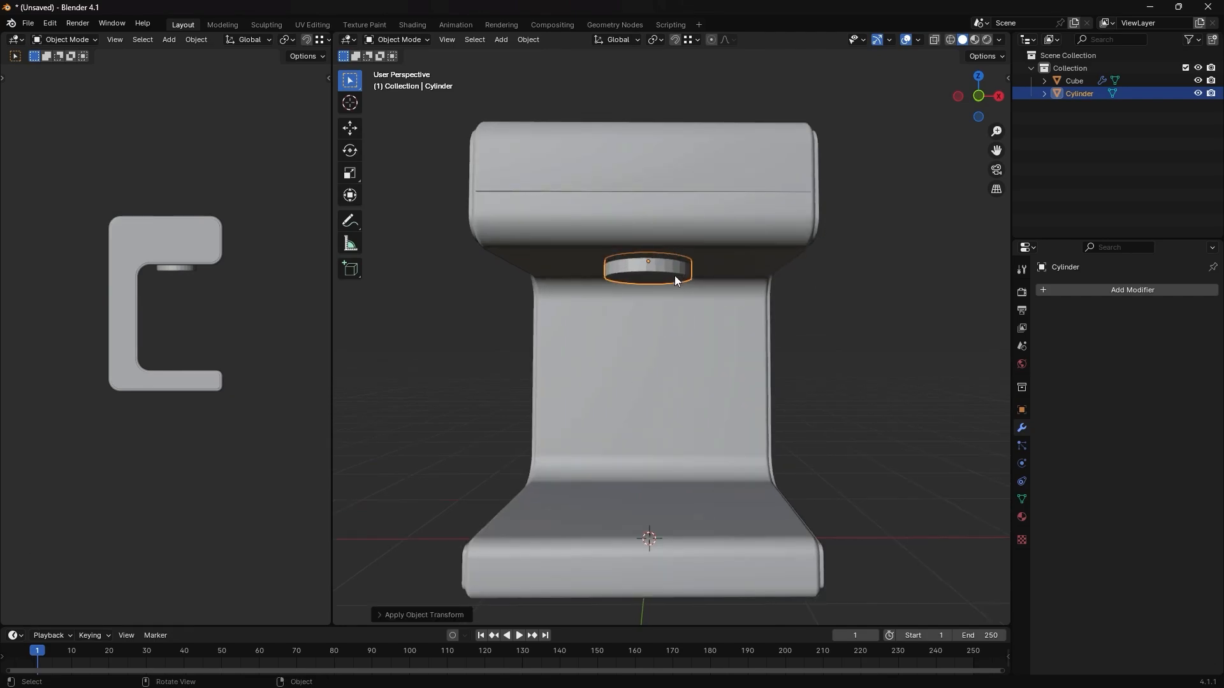
key(Tab)
key(3)
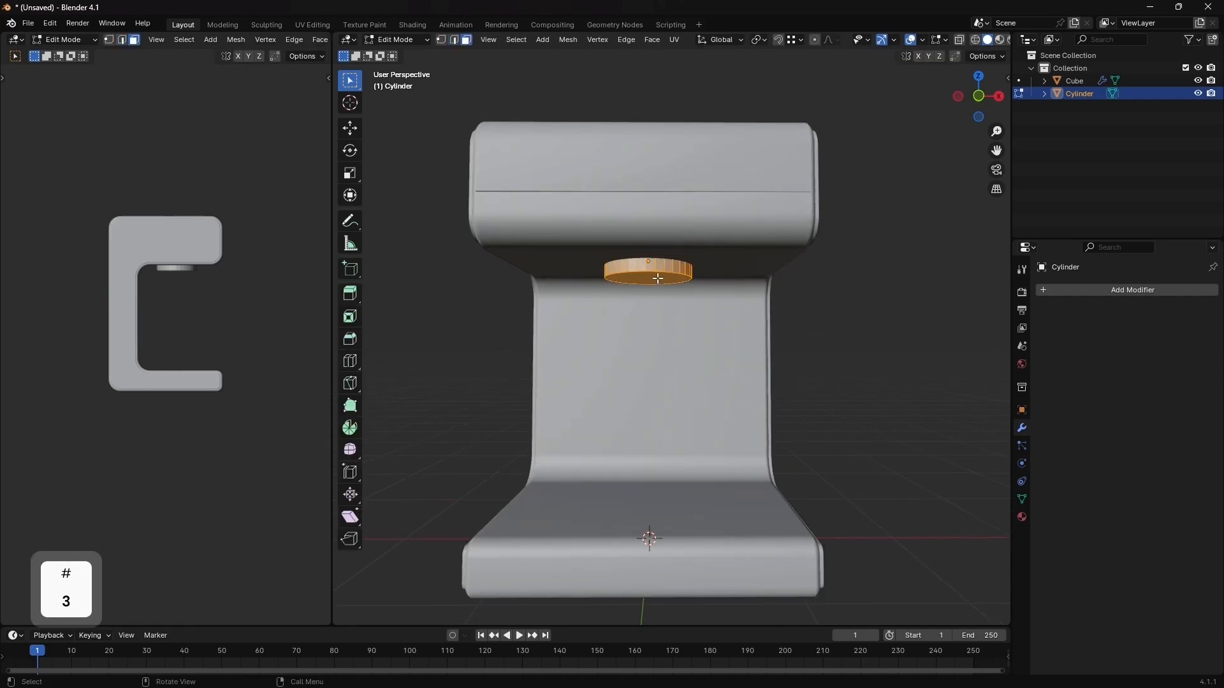
key(alt+a)
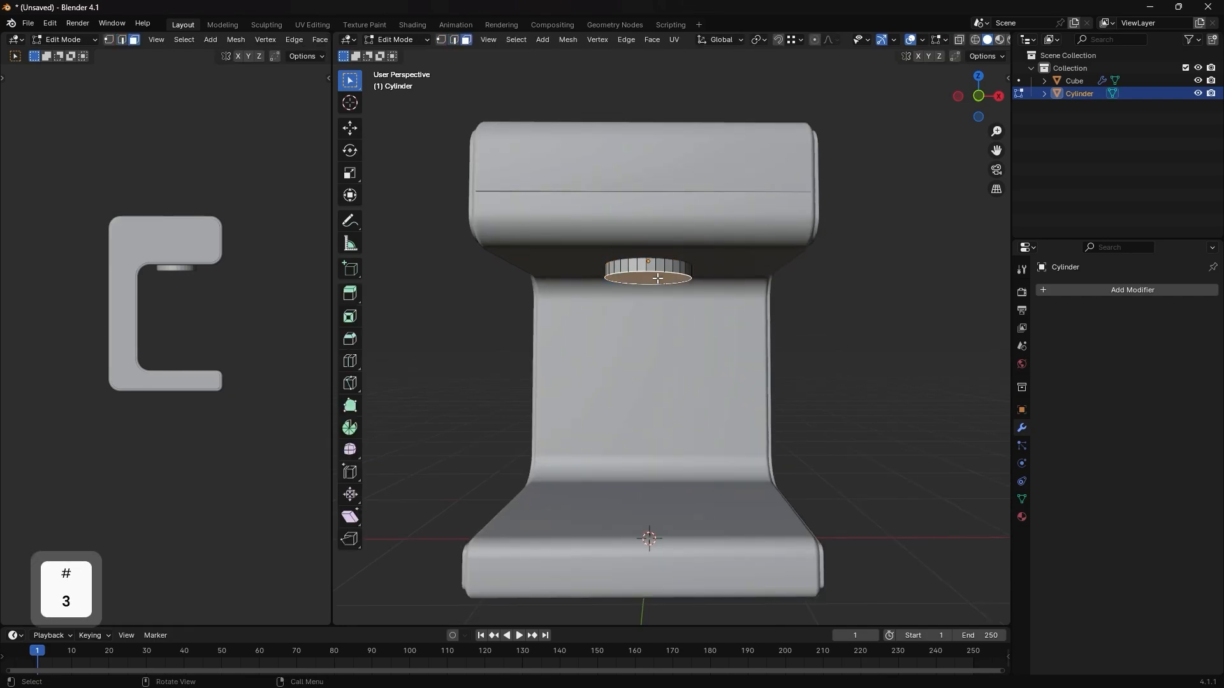
key(i)
click(781, 334)
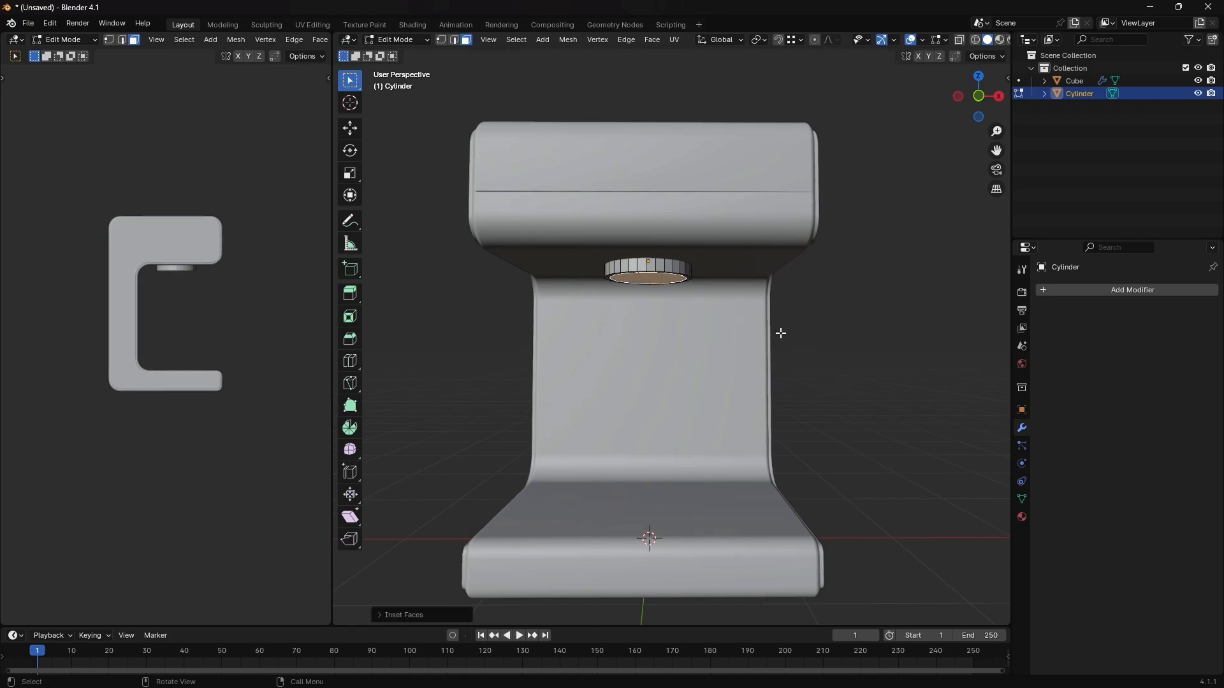
- Move the disc's inset bottom face down about 0.03 m along Z and inset it again
key(g)
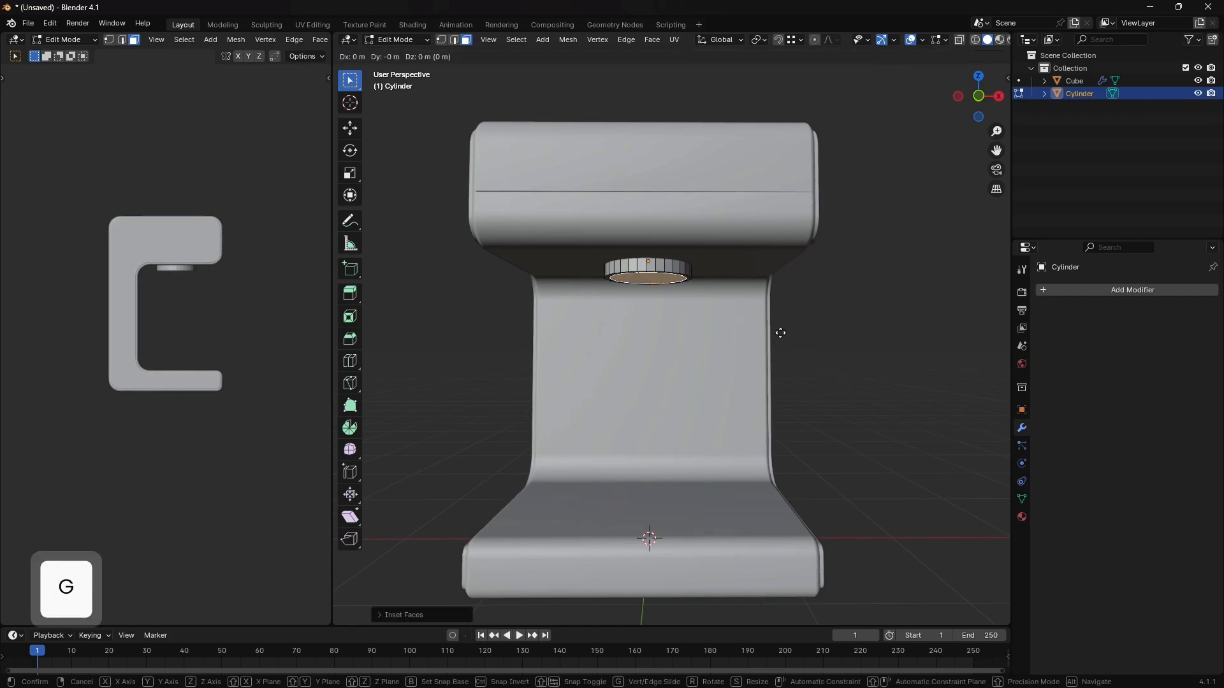
key(z)
key(z)
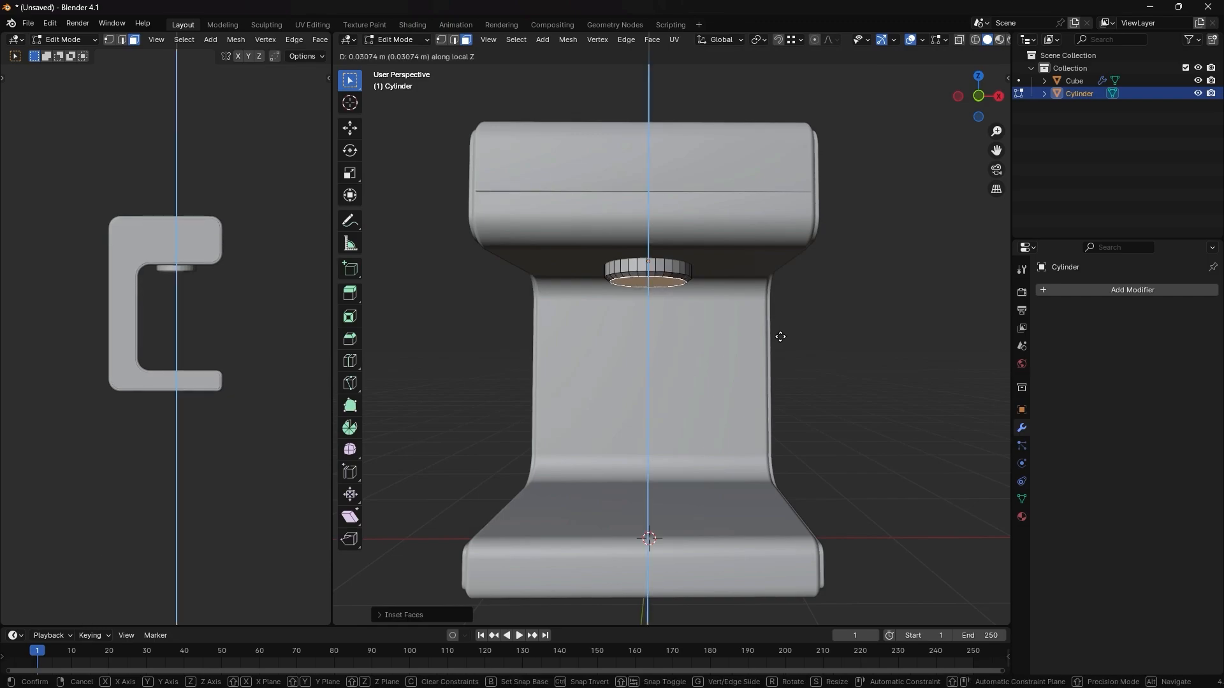
click(781, 336)
key(i)
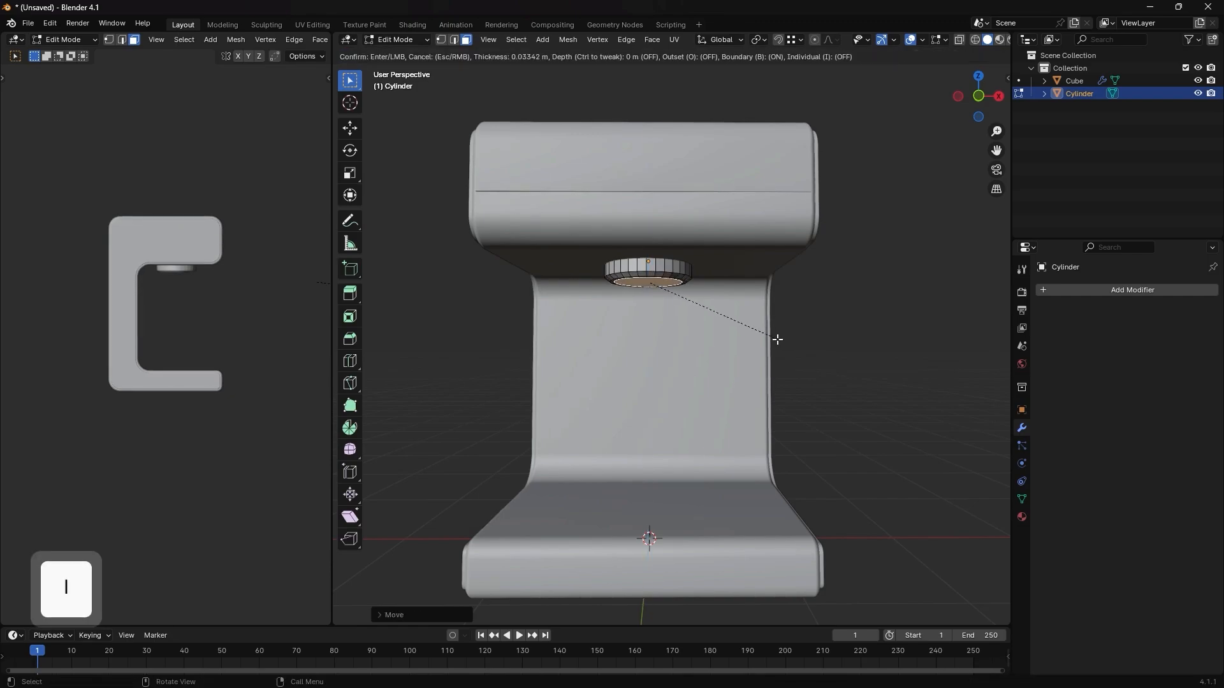
click(774, 341)
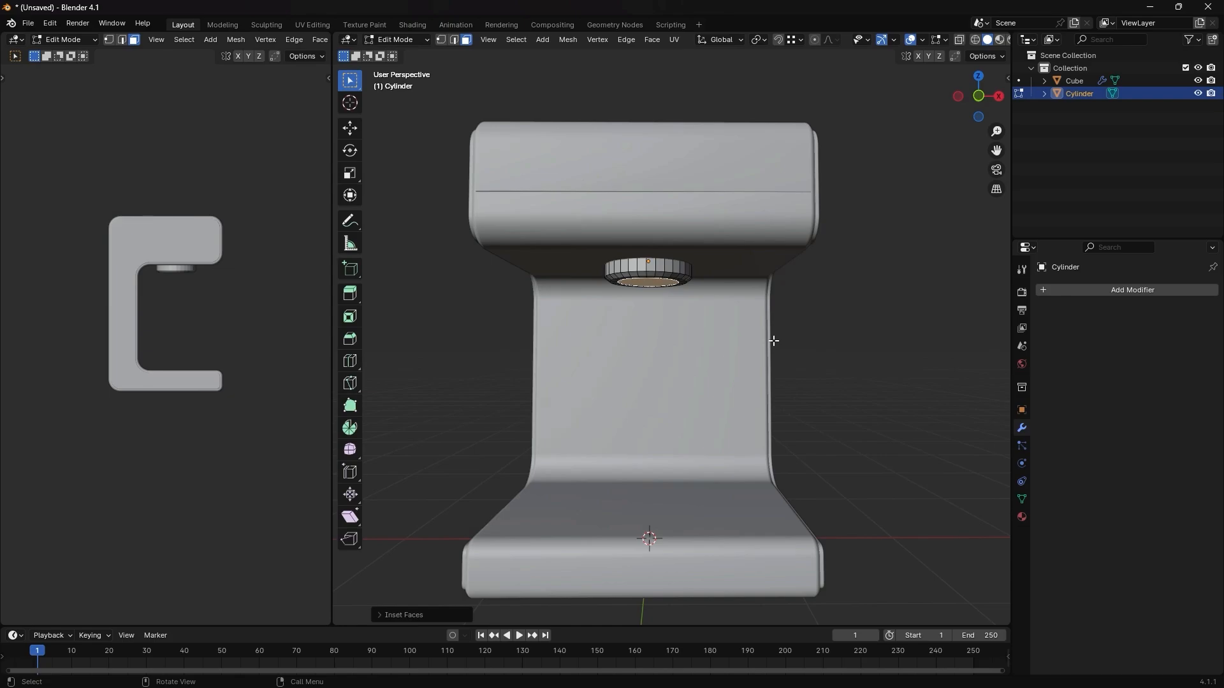
- Extrude the inner bottom face down about 0.06 m and inset the new face about 0.13 m
key(e)
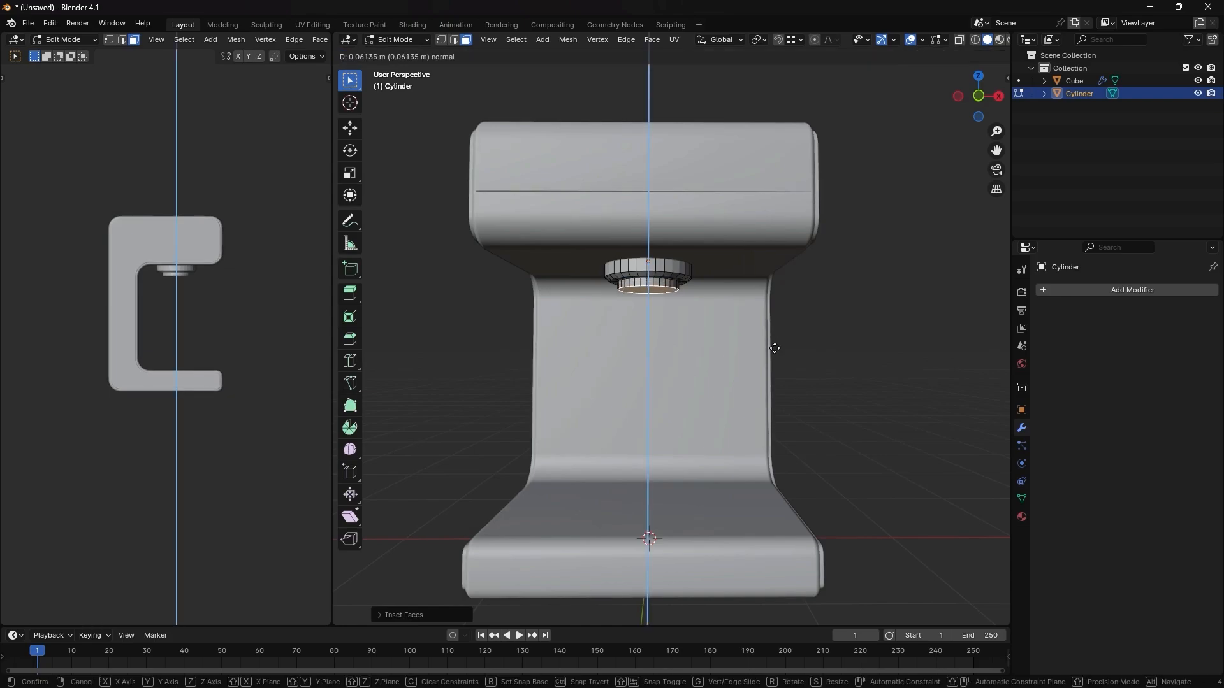
click(775, 349)
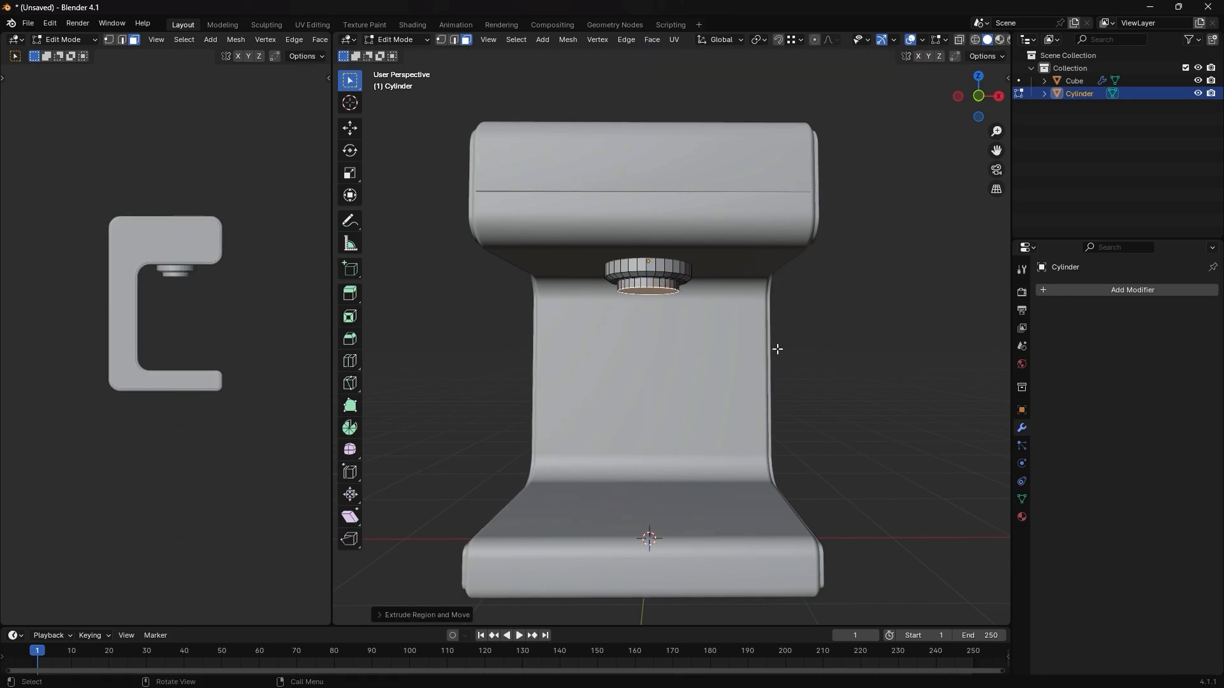
key(i)
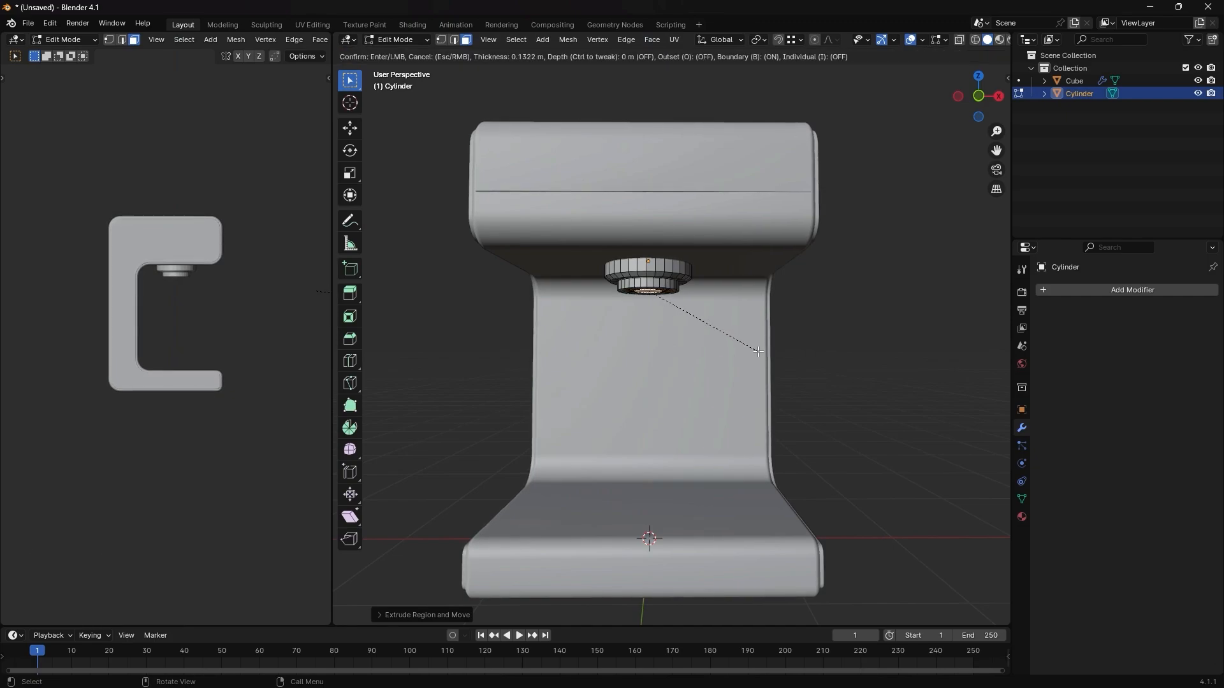
click(759, 352)
- Try to extrude the nozzle's small inset face upward along Z to hollow out its opening
key(e)
key(z)
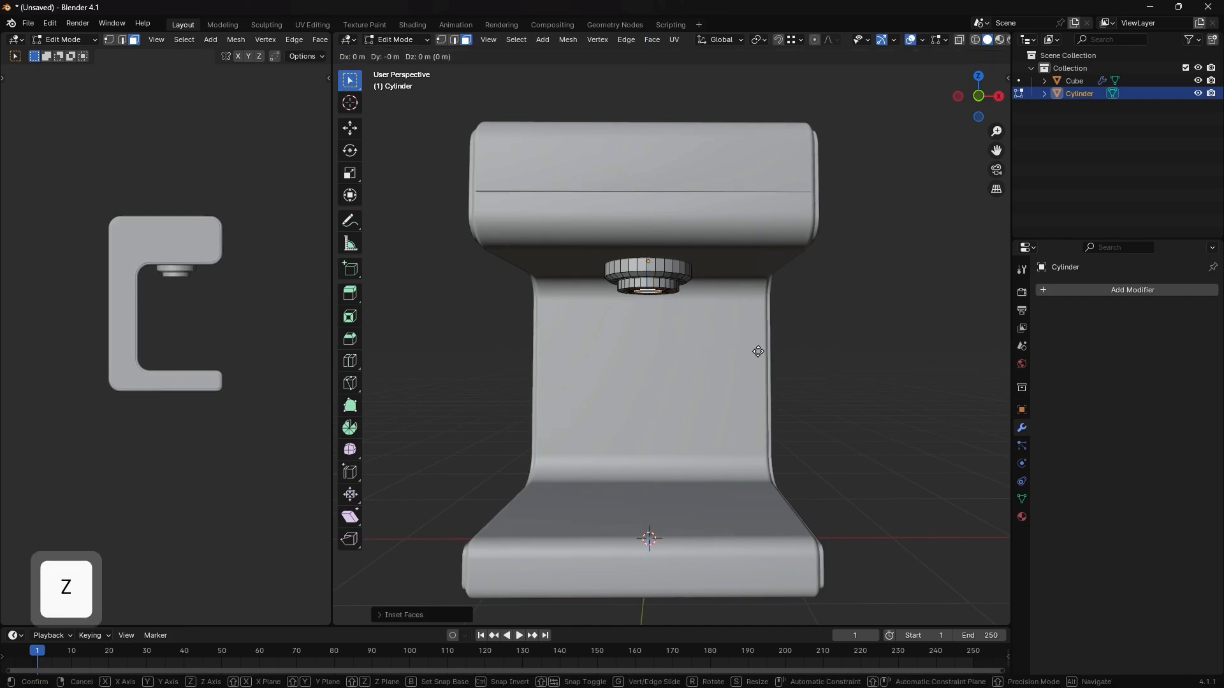
click(756, 339)
- Show the nozzle in the front view with X-ray on and undo the last extrusion
key(KP_1)
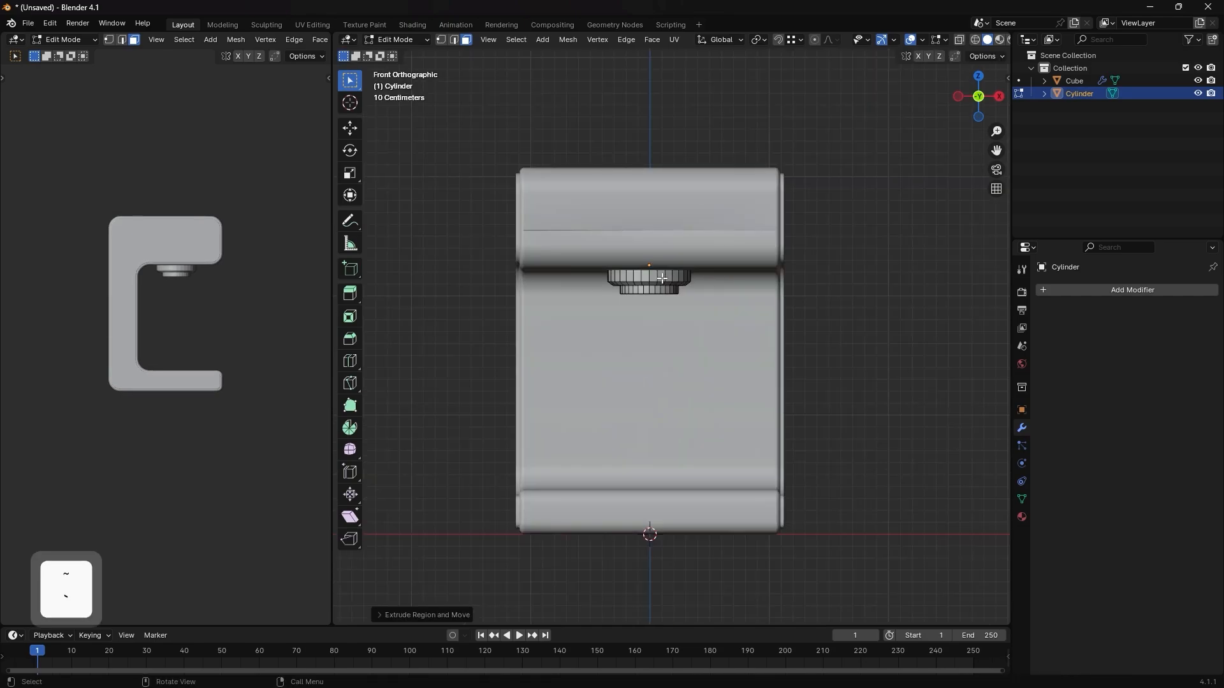
scroll(671, 292, up, 2)
key(alt+z)
scroll(668, 268, up, 2)
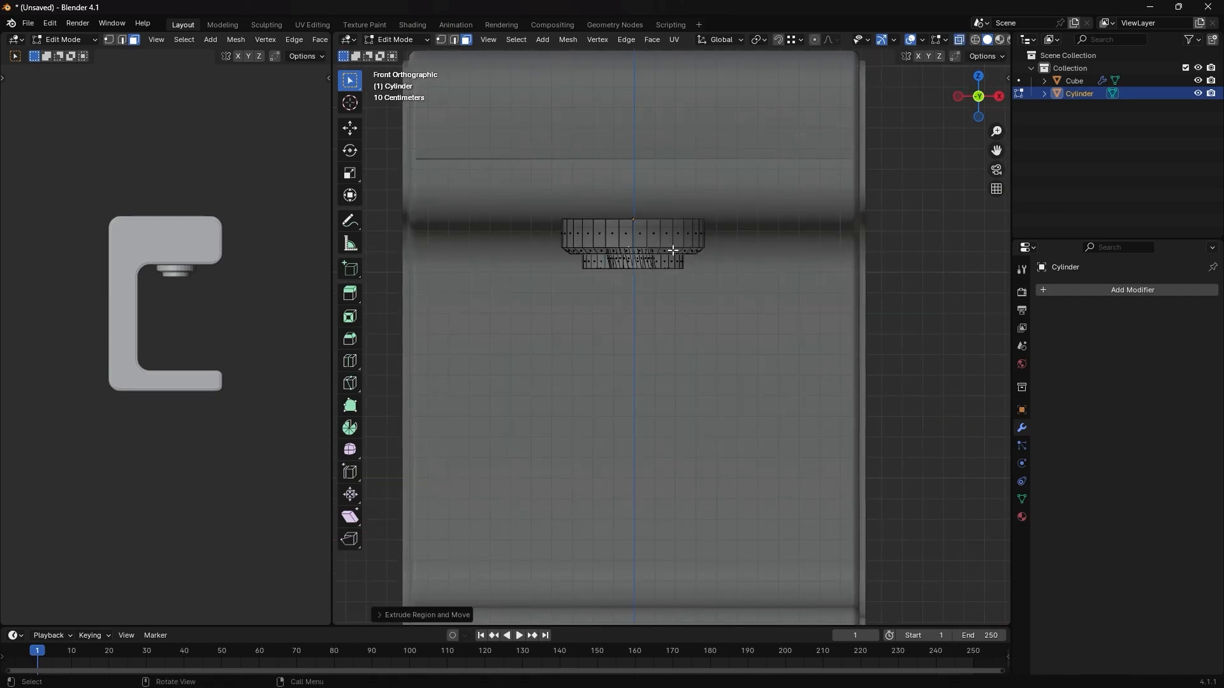
scroll(633, 256, up, 2)
key(ctrl+z)
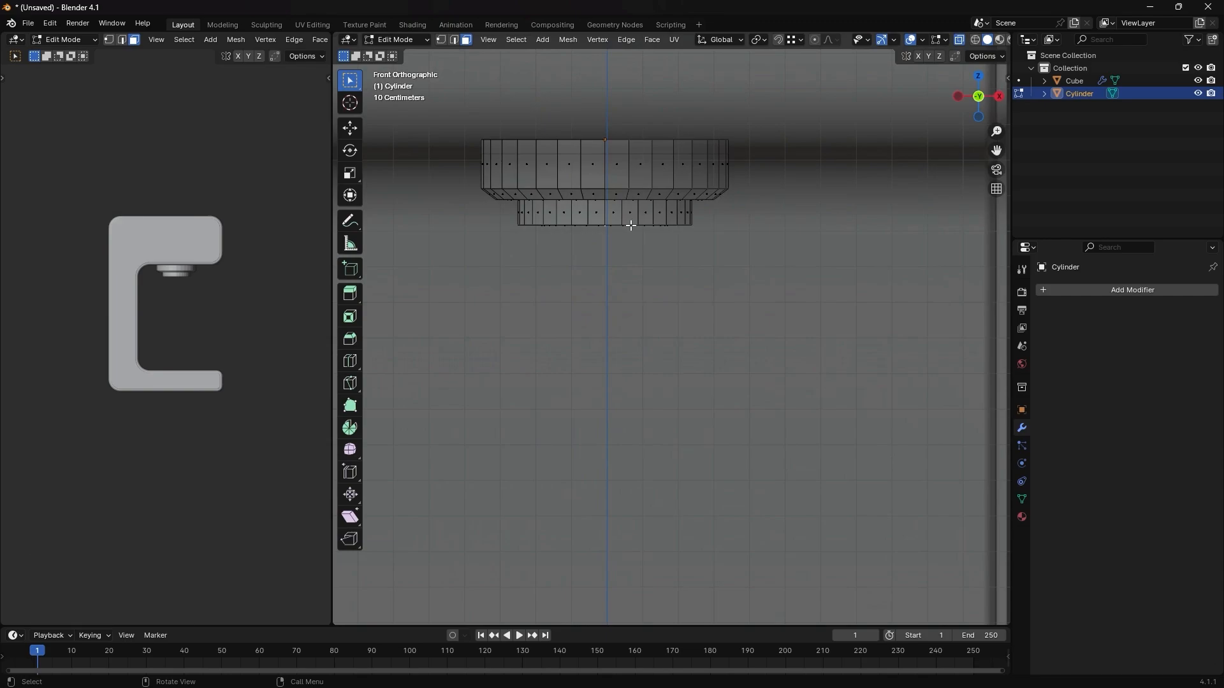
- Try to move the nozzle's inset face up along Z, undo it and return to the front view
key(g)
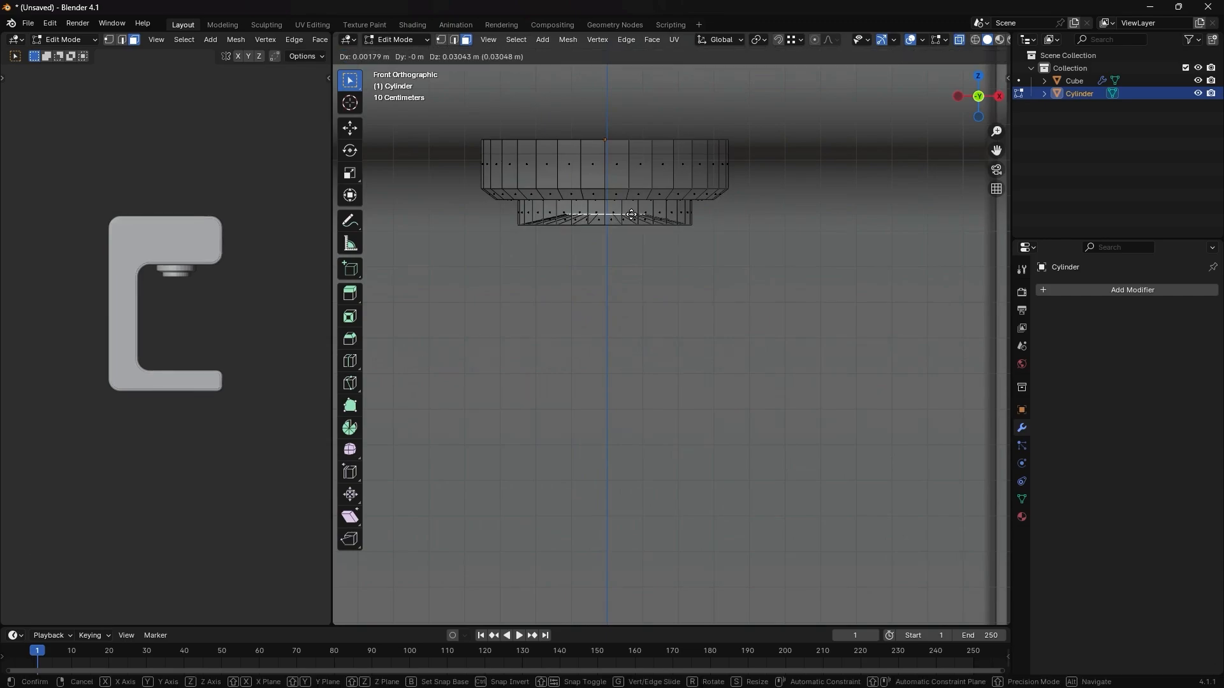
key(z)
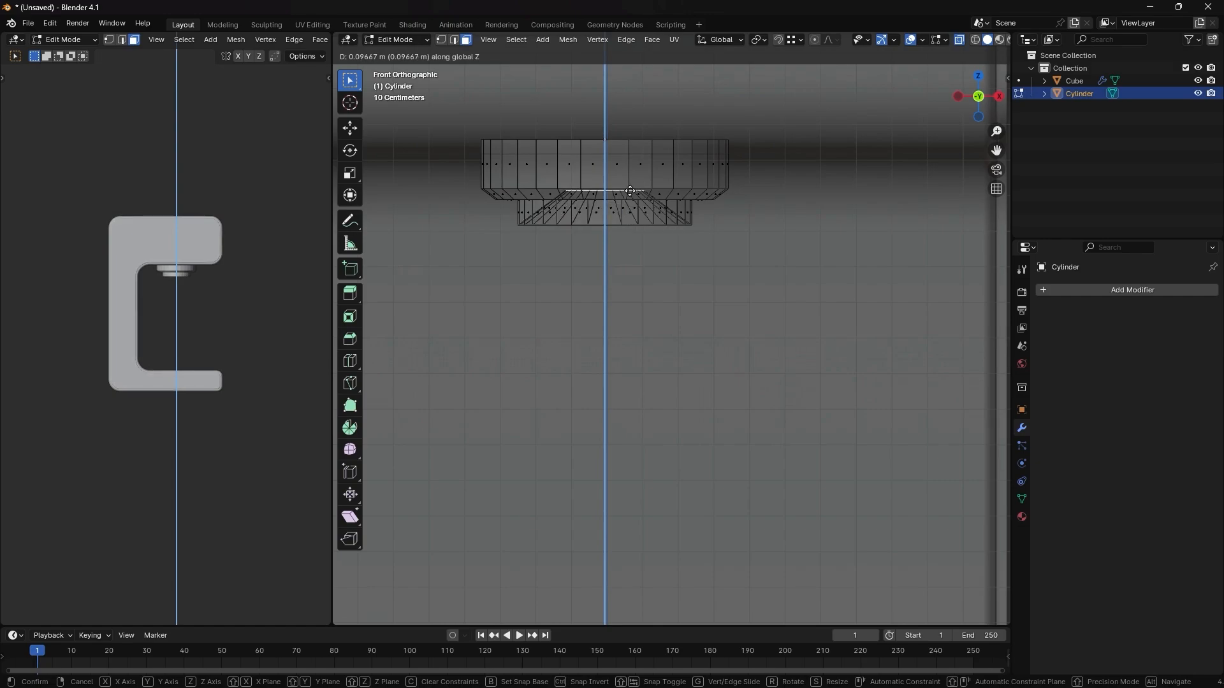
click(624, 202)
key(ctrl+z)
middle_drag(625, 249, 625, 223)
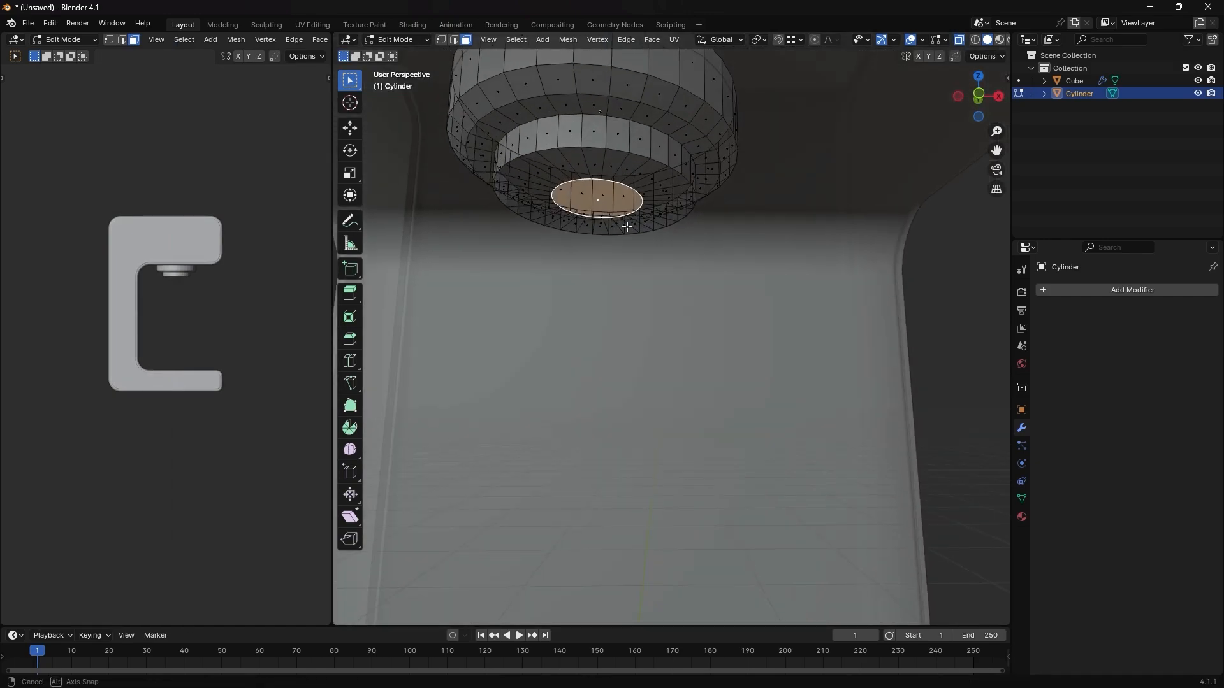
key(KP_1)
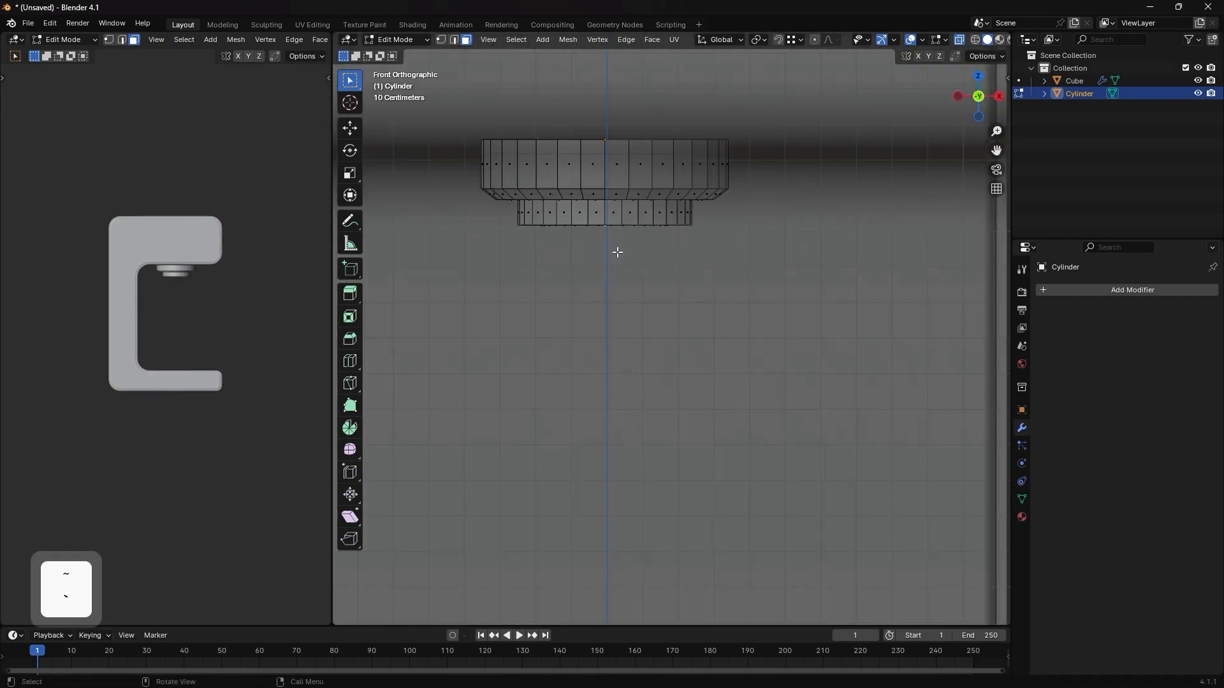
- Extrude the nozzle's inner bottom face upward along Z to form the recessed opening and turn X-ray off
key(e)
key(z)
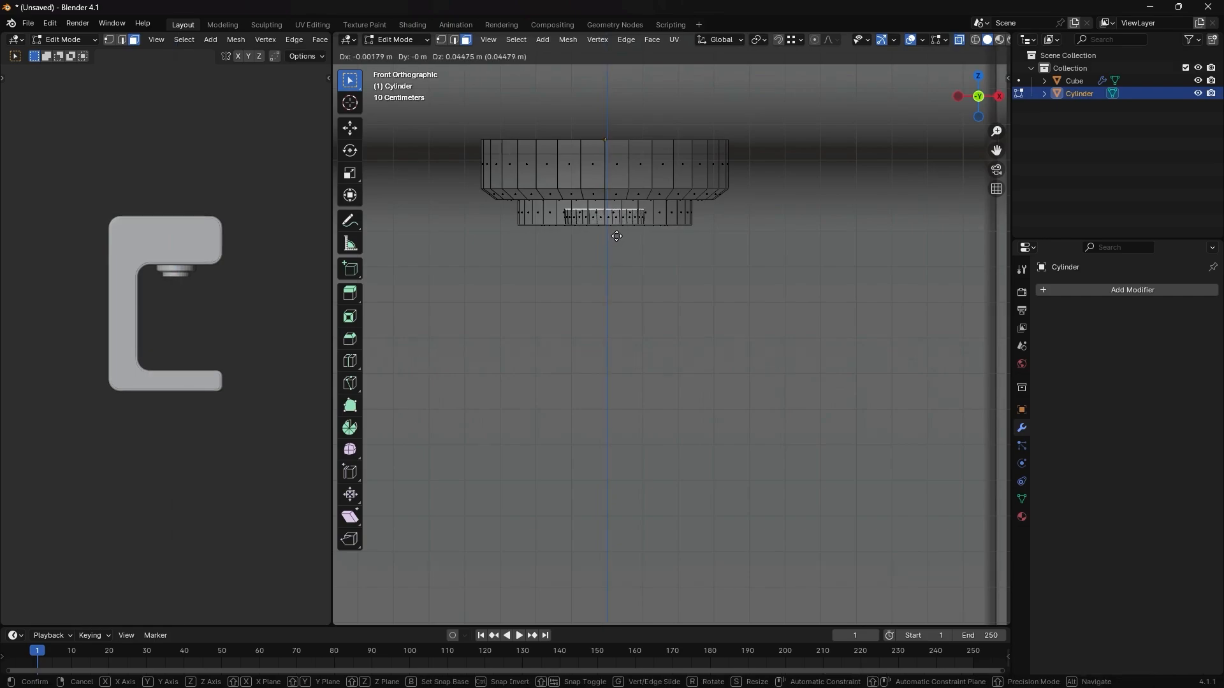
key(z)
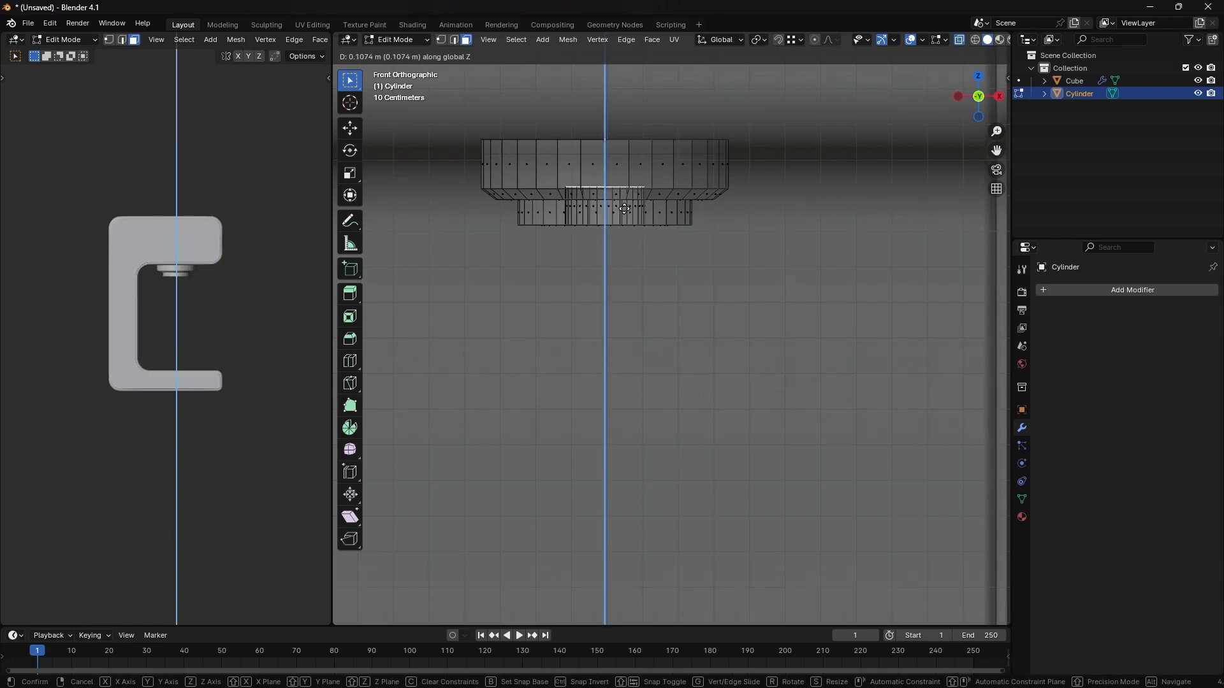
click(622, 172)
mouse_move(606, 231)
middle_down()
mouse_move(620, 231)
mouse_move(612, 205)
middle_up()
key(alt+z)
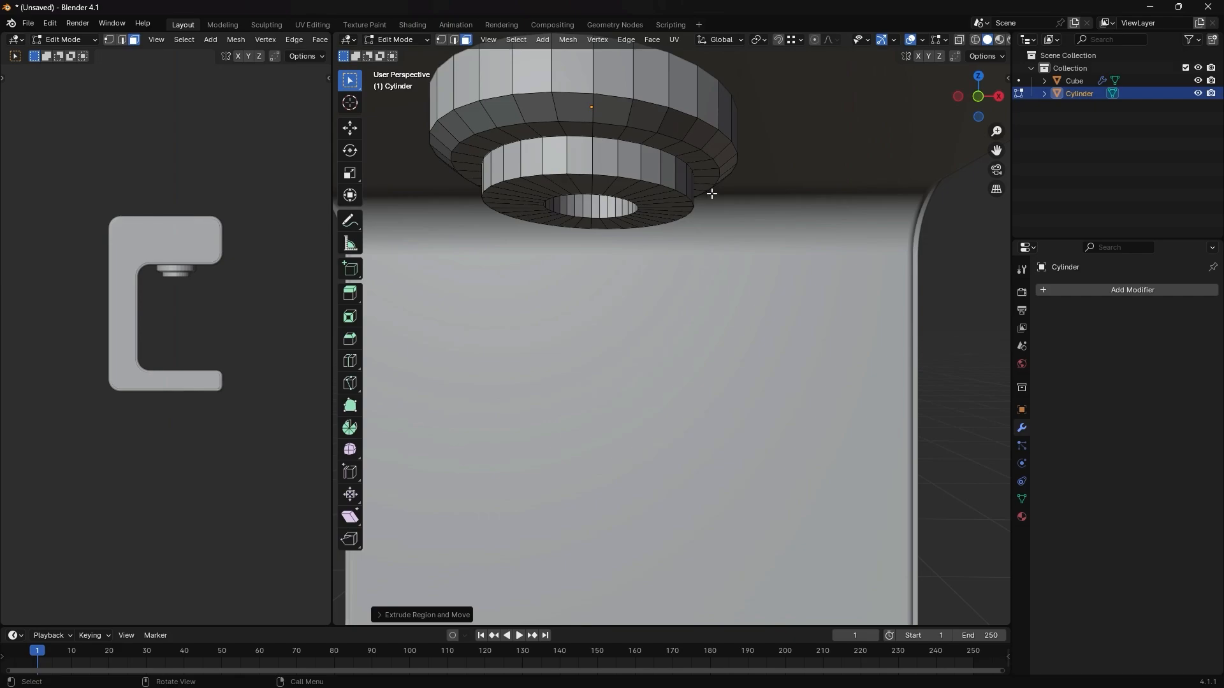
- Bevel the opening's rim and the lower ring's bottom and top edge loops with four segments
key(2)
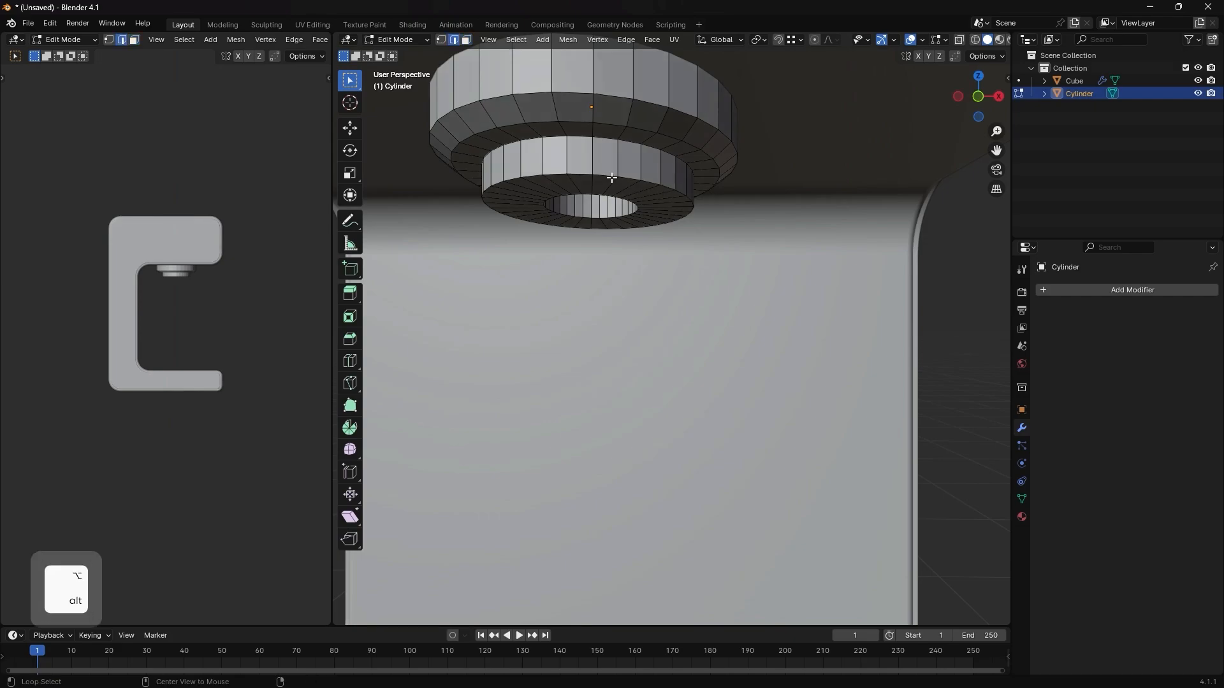
alt+click(612, 177)
alt+shift+click(605, 199)
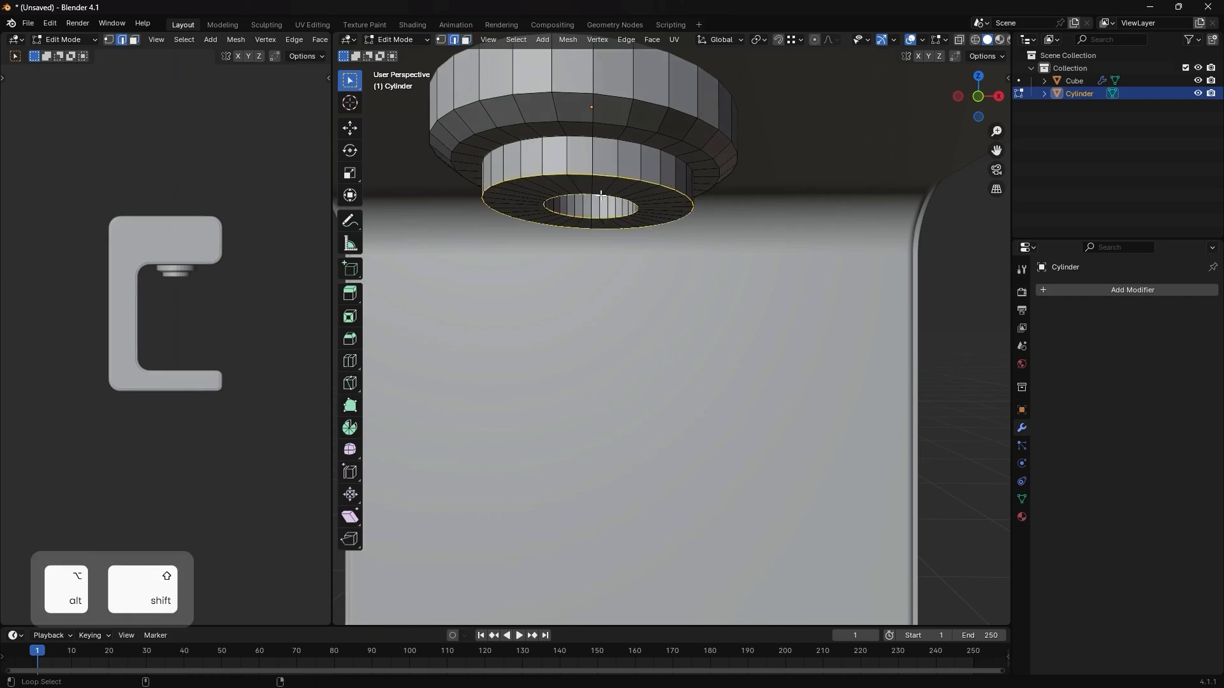
alt+shift+click(602, 142)
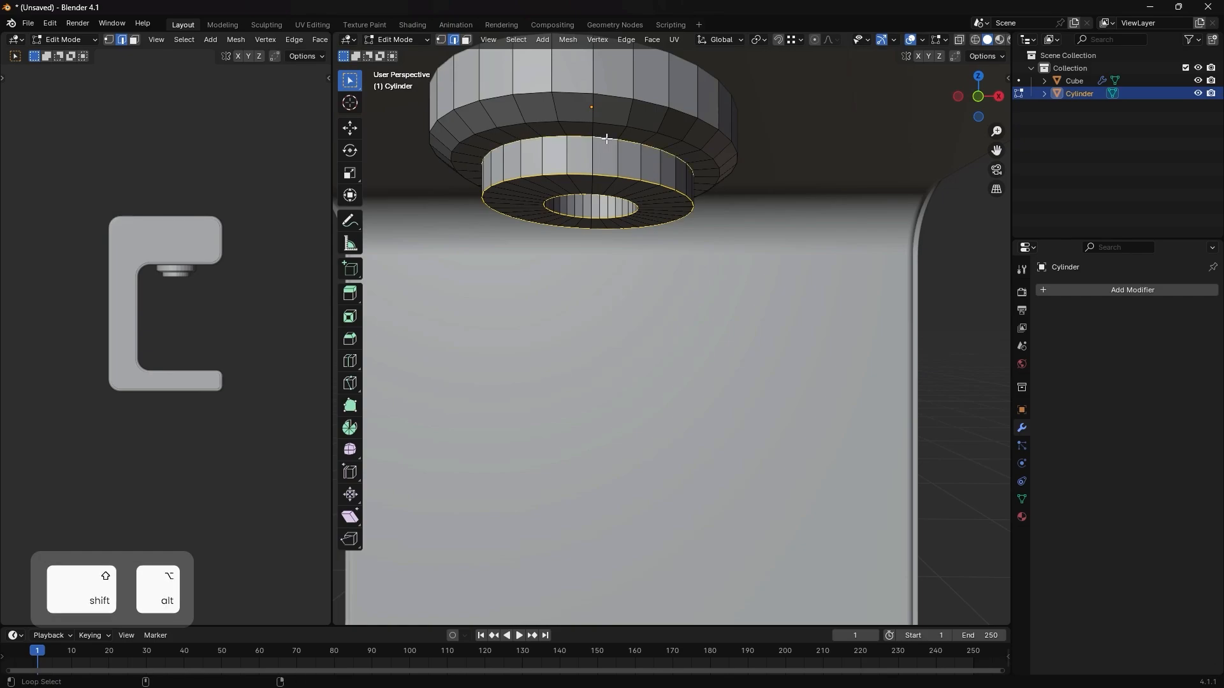
key(ctrl+b)
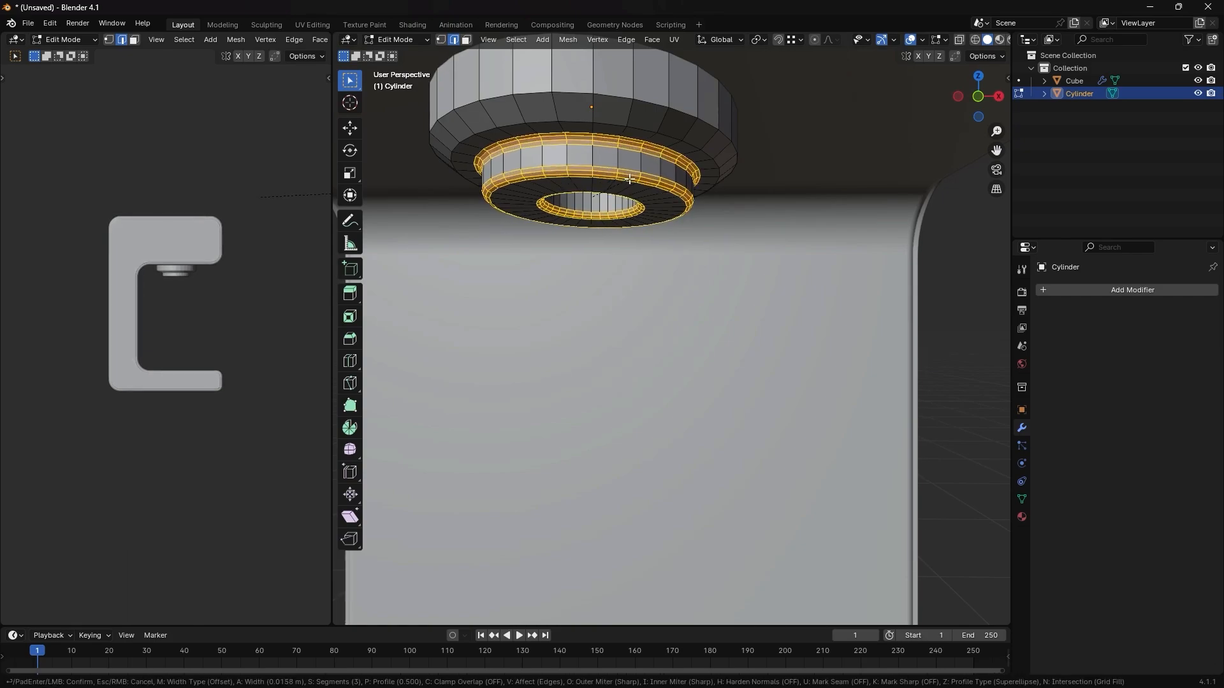
click(623, 152)
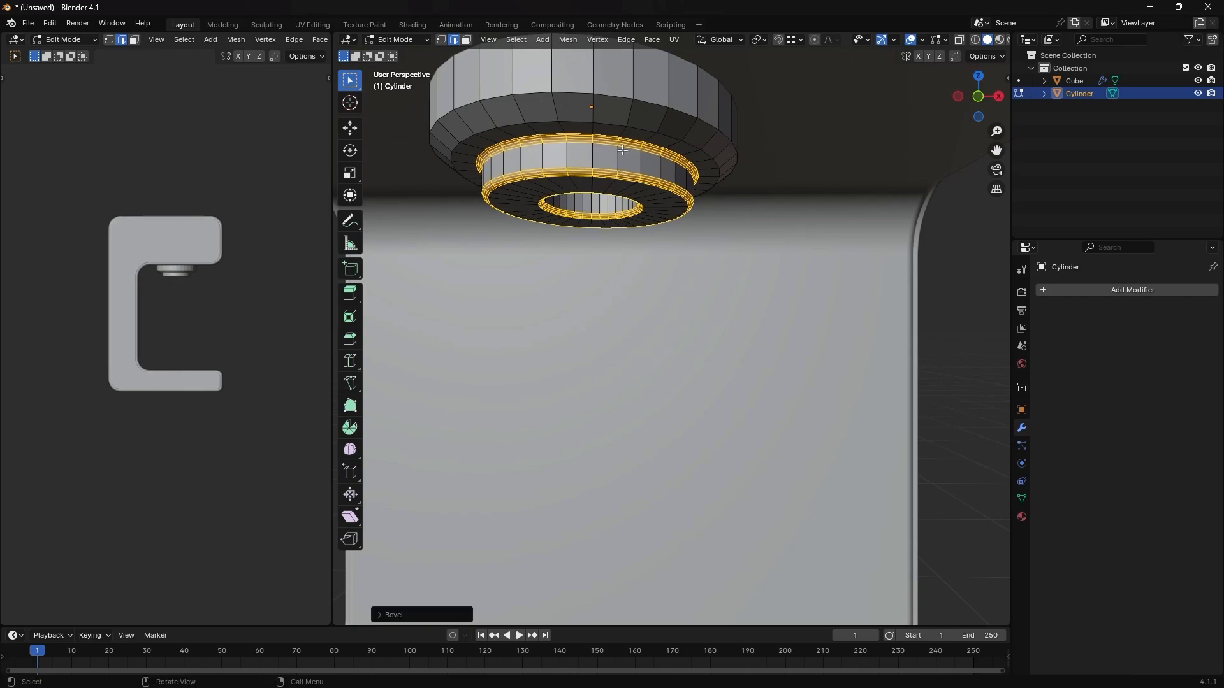
- Bevel the two edge loops bordering the sloped band of the nozzle's upper ring
key(alt+a)
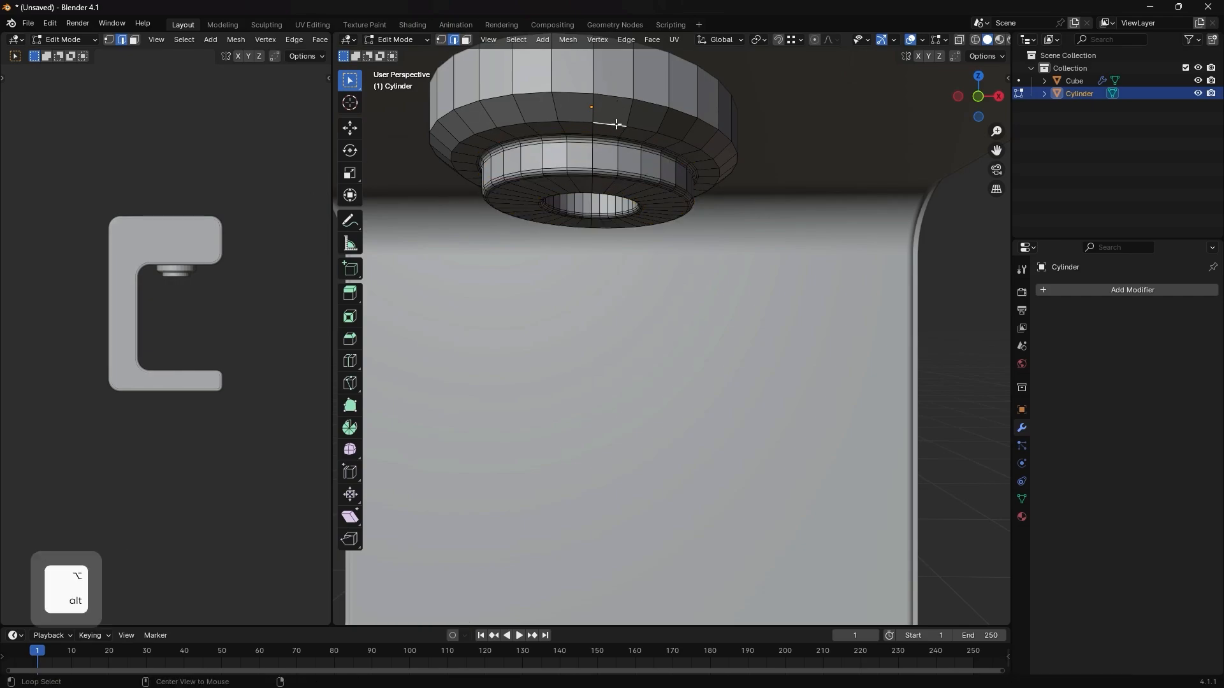
alt+click(616, 124)
alt+shift+click(621, 99)
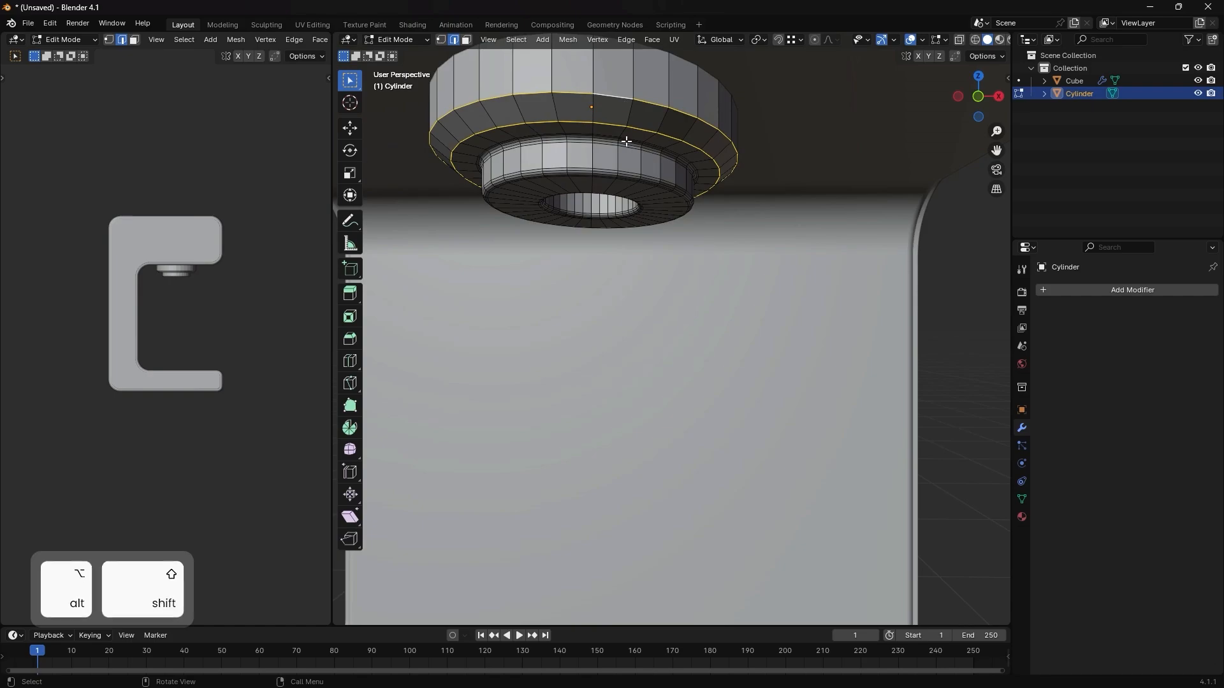
key(ctrl+b)
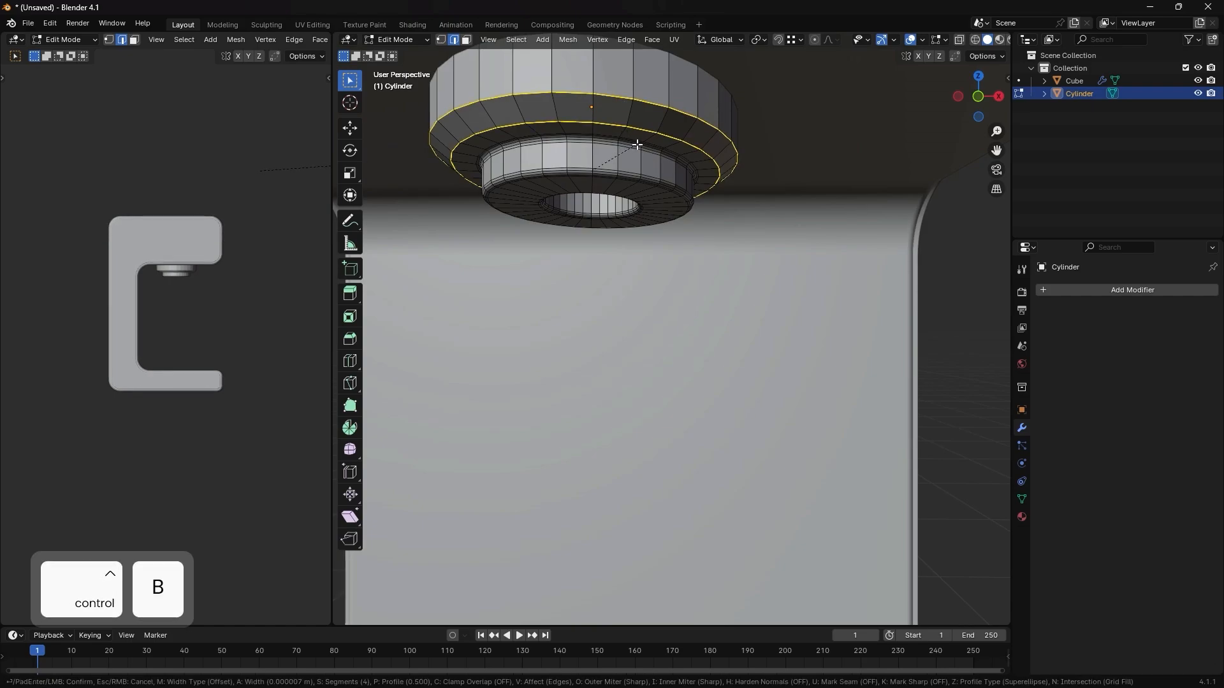
click(639, 145)
- Return to Object Mode and apply Shade Smooth by Angle to the nozzle
key(Tab)
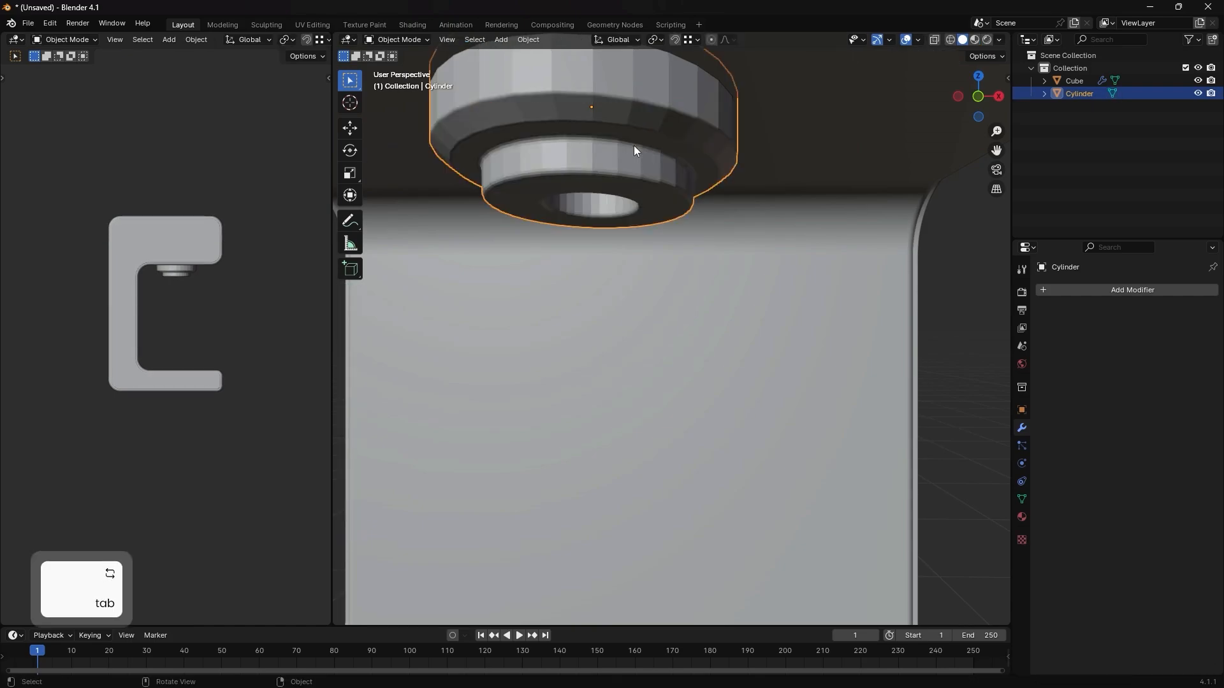
middle_drag(633, 145, 617, 174)
right_click(602, 112)
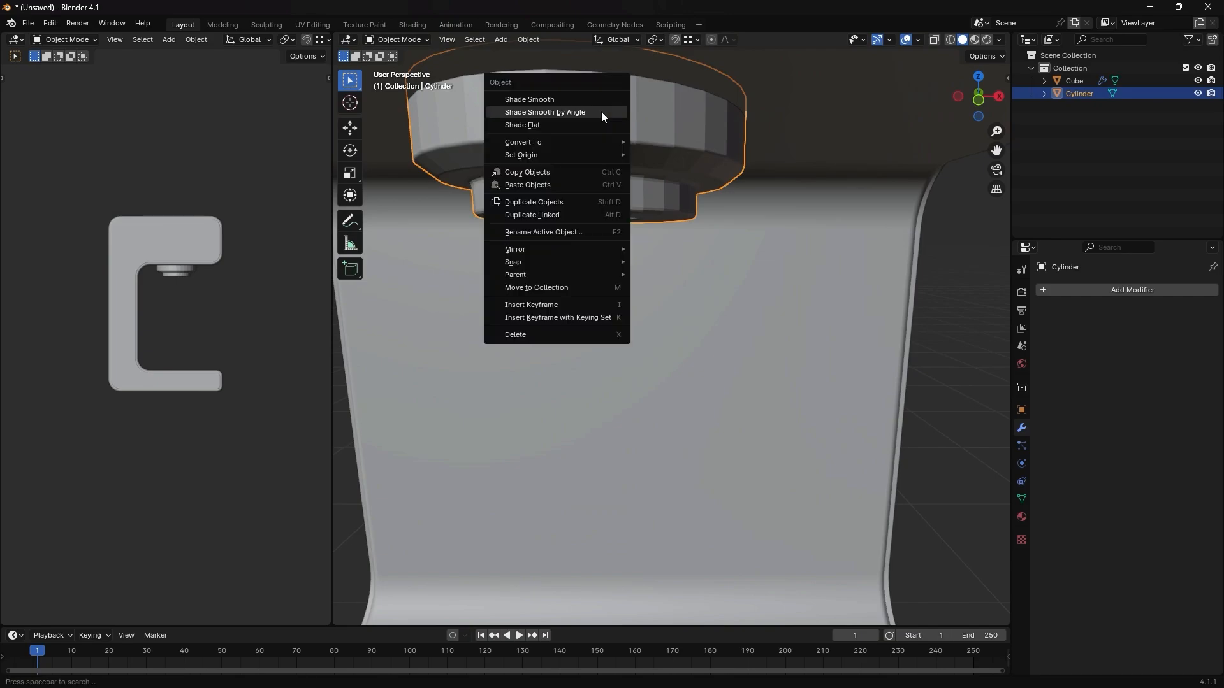
click(602, 113)
scroll(669, 162, down, 2)
middle_drag(661, 179, 634, 223)
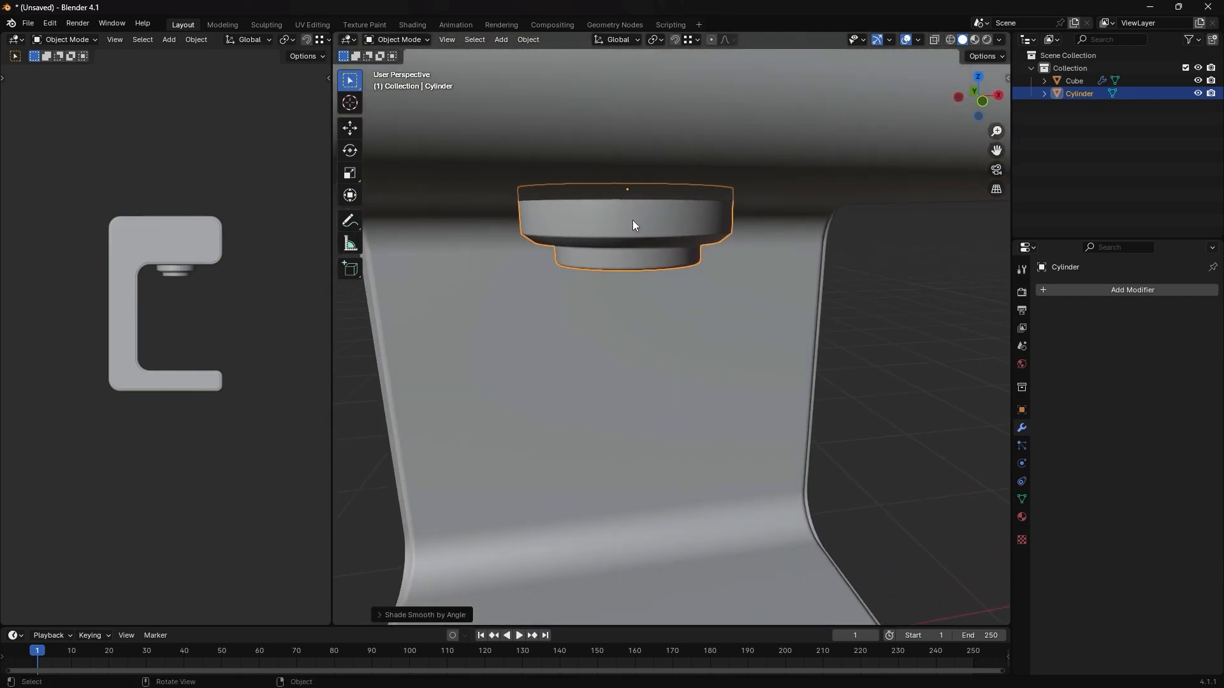
scroll(634, 224, down, 5)
scroll(622, 223, down, 1)
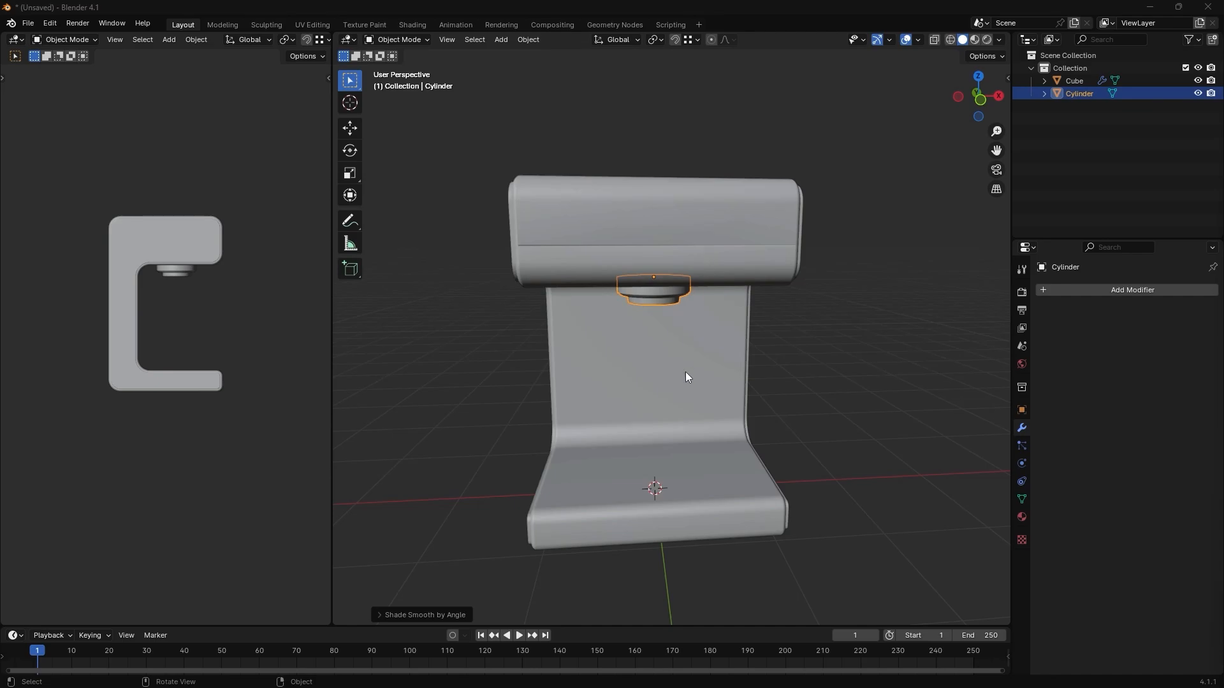
- Add a cylinder mesh in the front view and move it up 1 m along Z
middle_drag(686, 414, 681, 399)
key(grave)
click(606, 281)
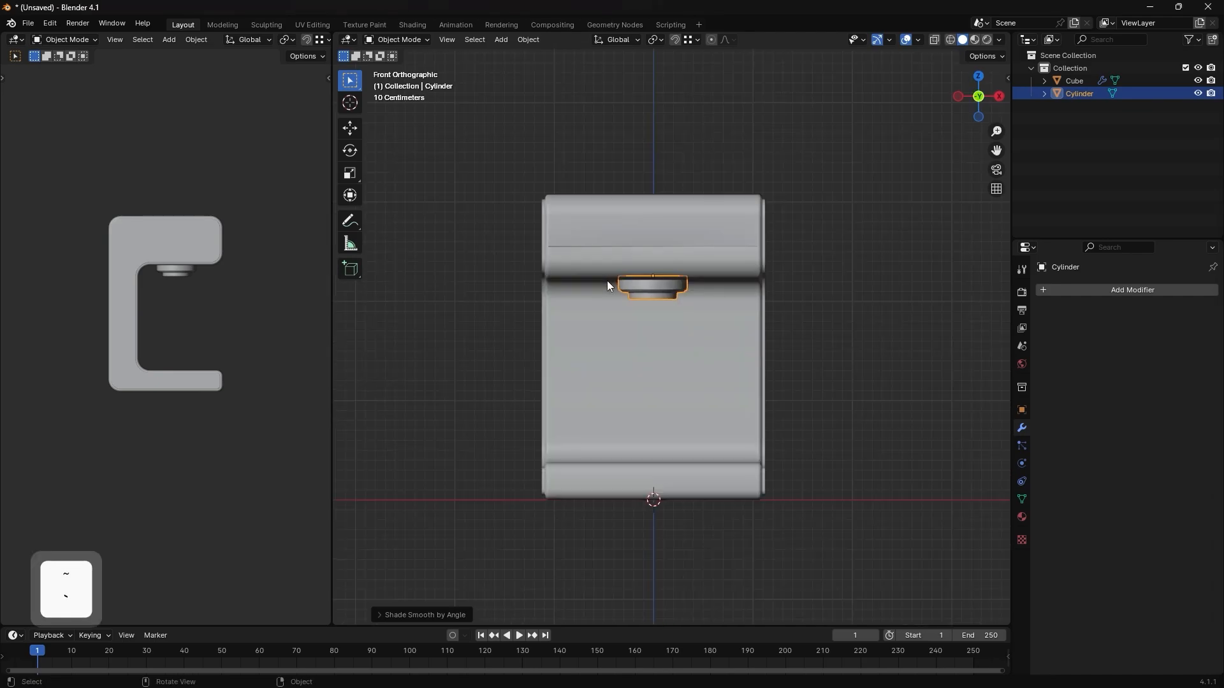
key(shift+a)
mouse_move(673, 409)
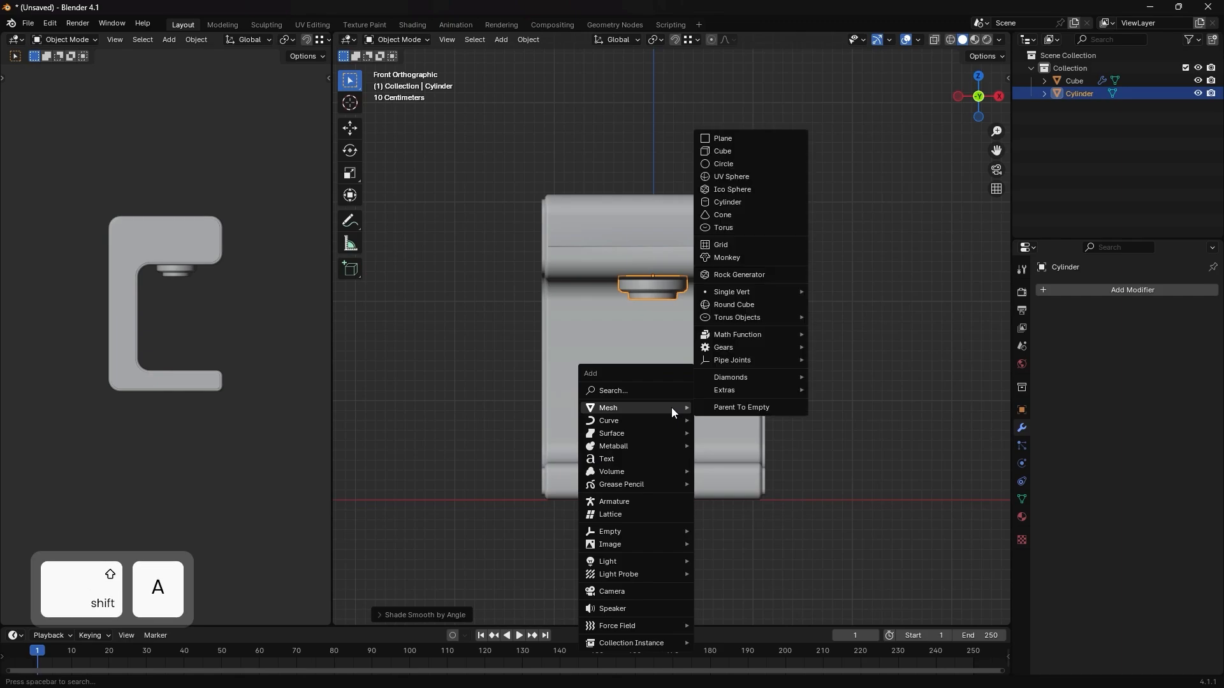
click(737, 201)
key(g)
key(z)
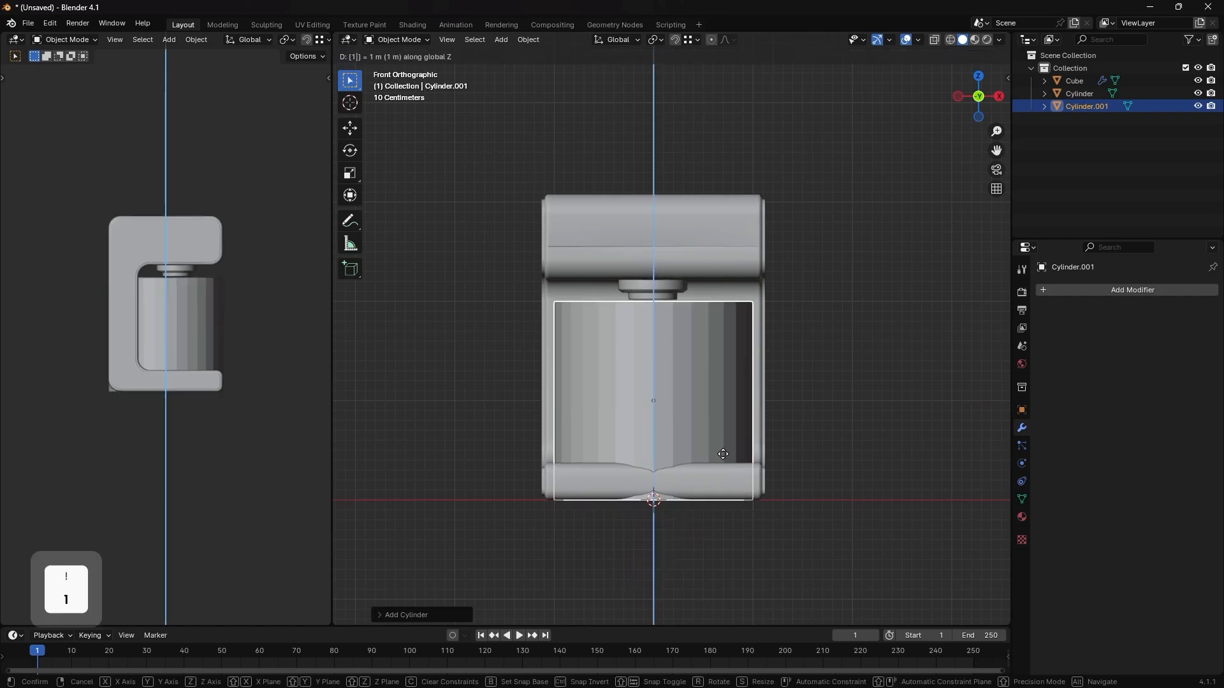
key(Return)
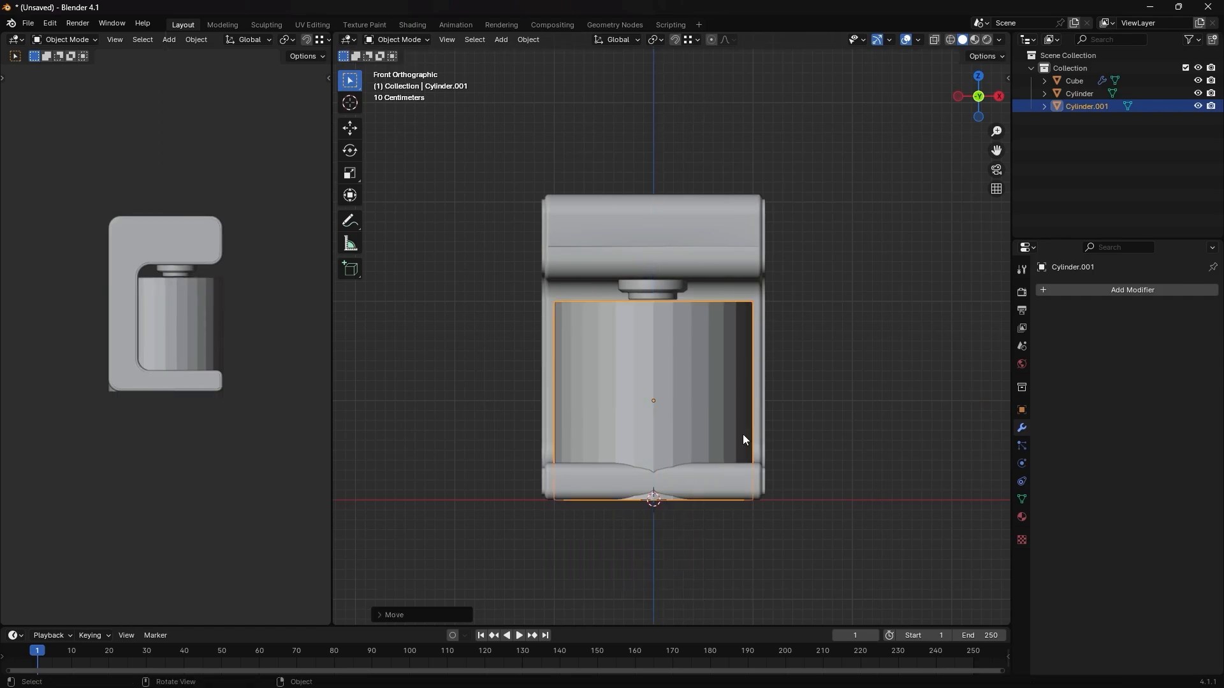
- Place the new cylinder's origin at its base centre and rotate the cylinder 90° in the front view
key(ctrl+alt+x)
click(732, 505)
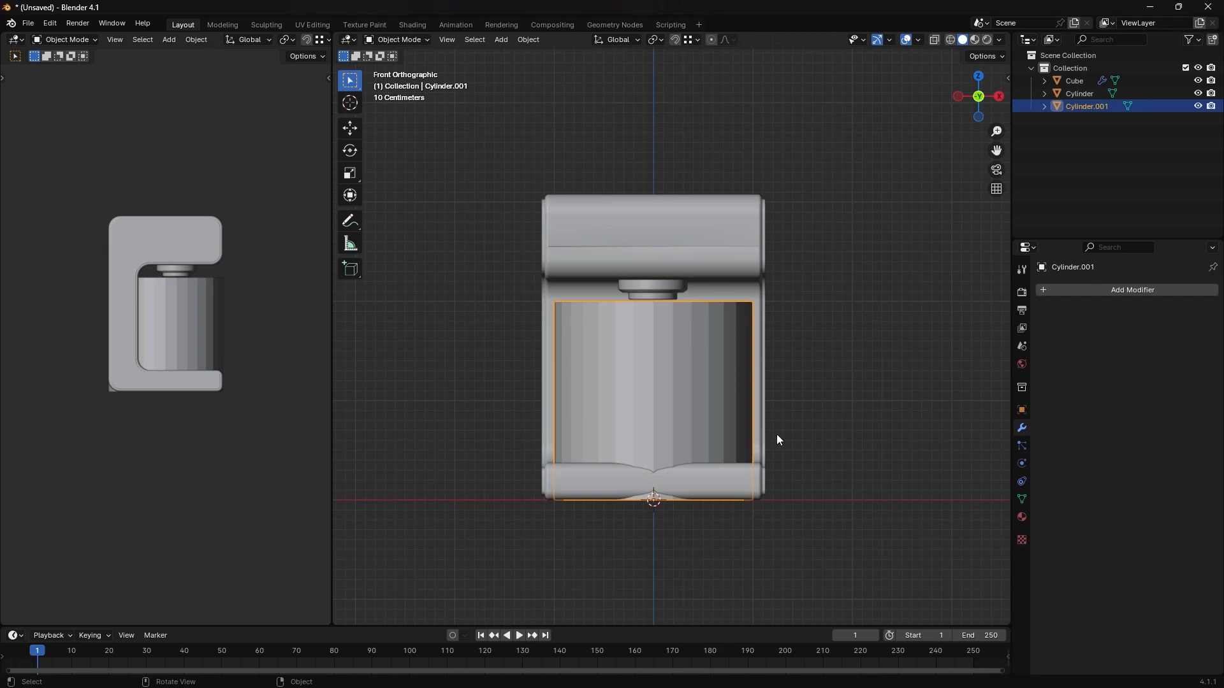
text(r90)
key(Return)
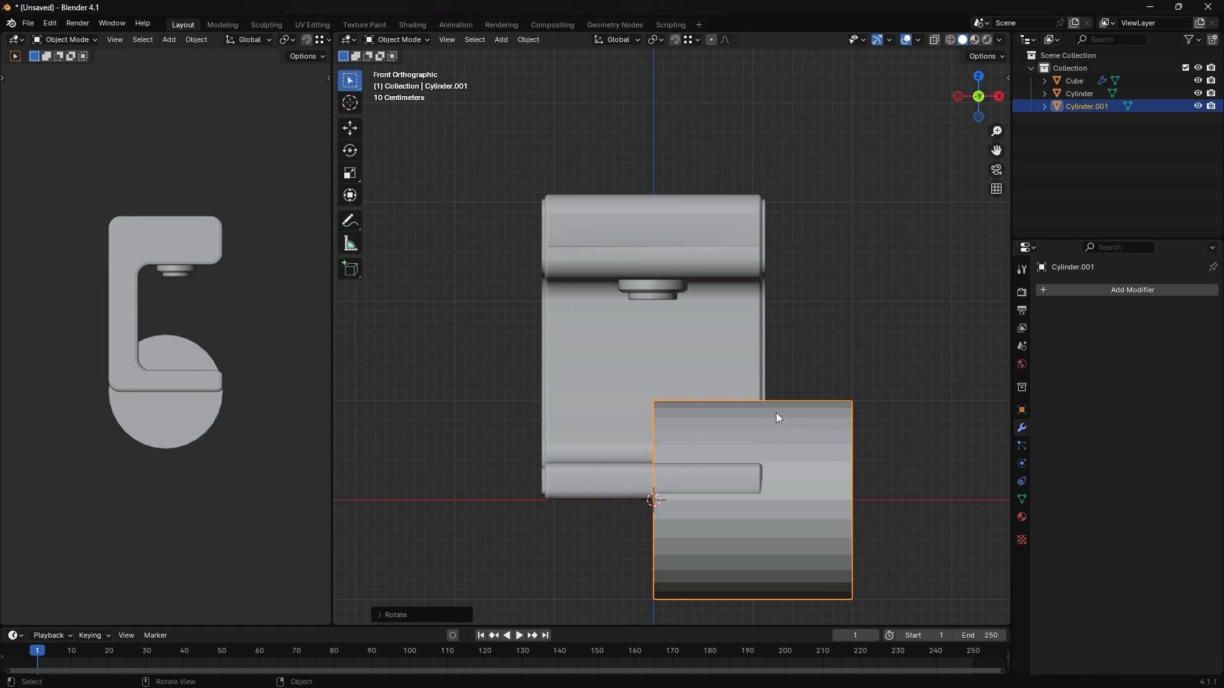
- Move the cylinder along X against the machine's right side and up about 2.7 m along Z to the upper block
key(g)
key(x)
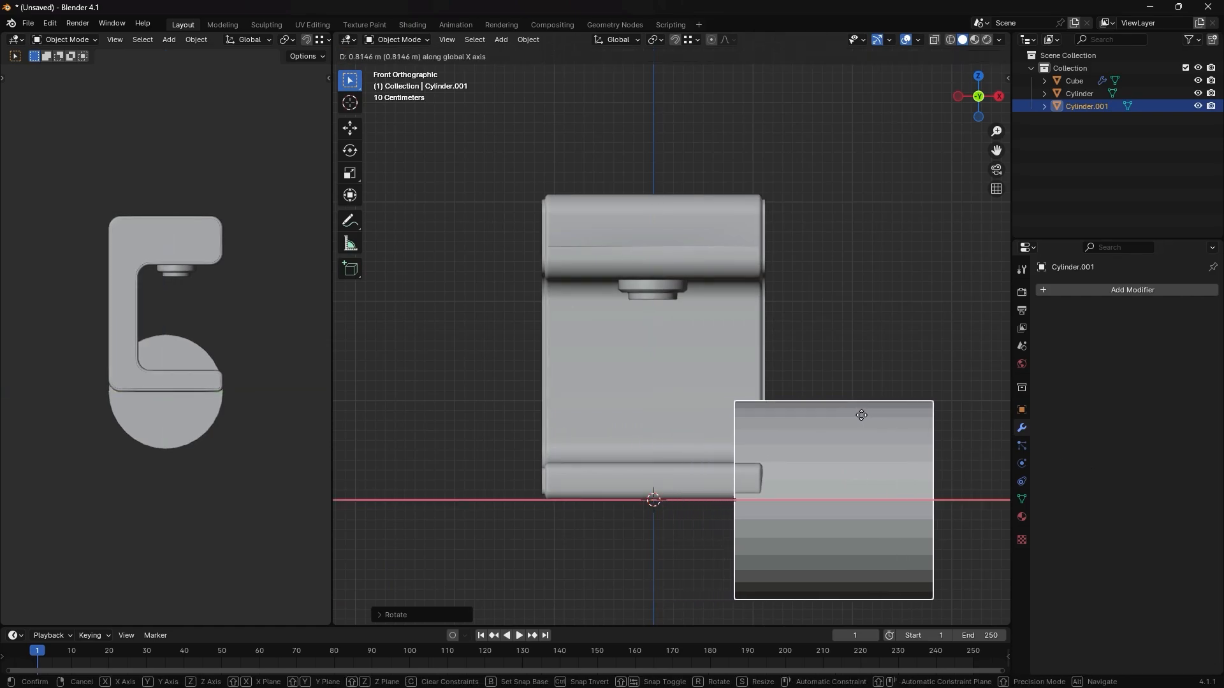
click(876, 428)
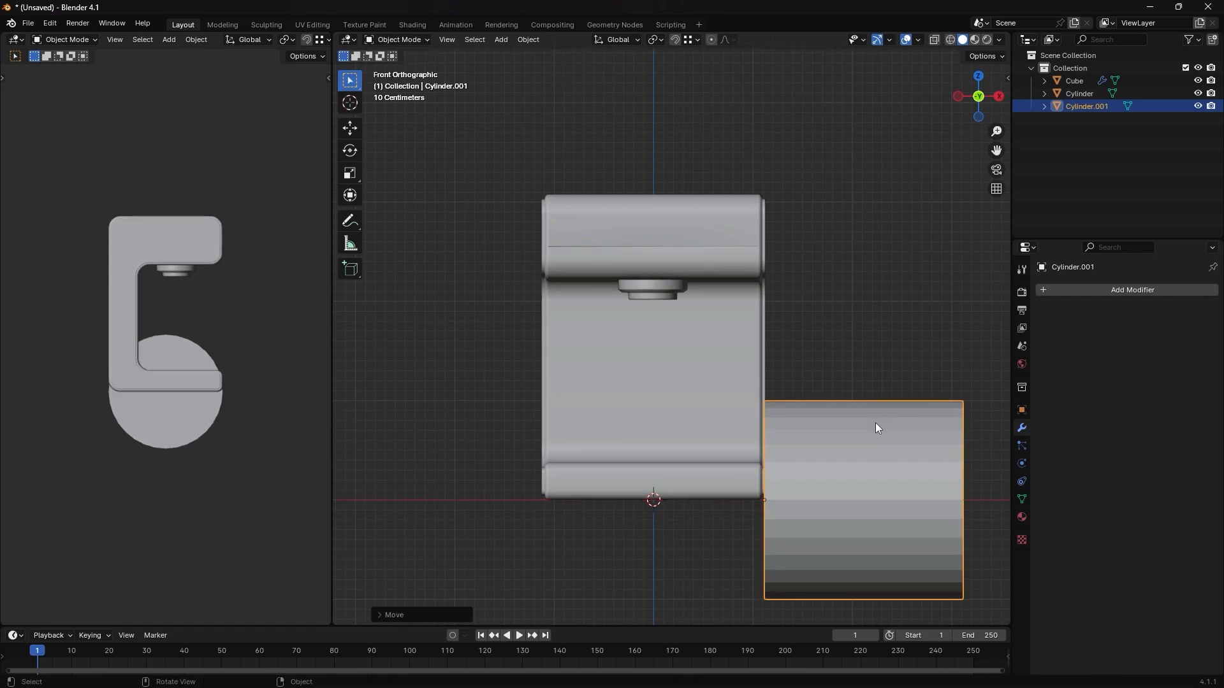
key(g)
key(z)
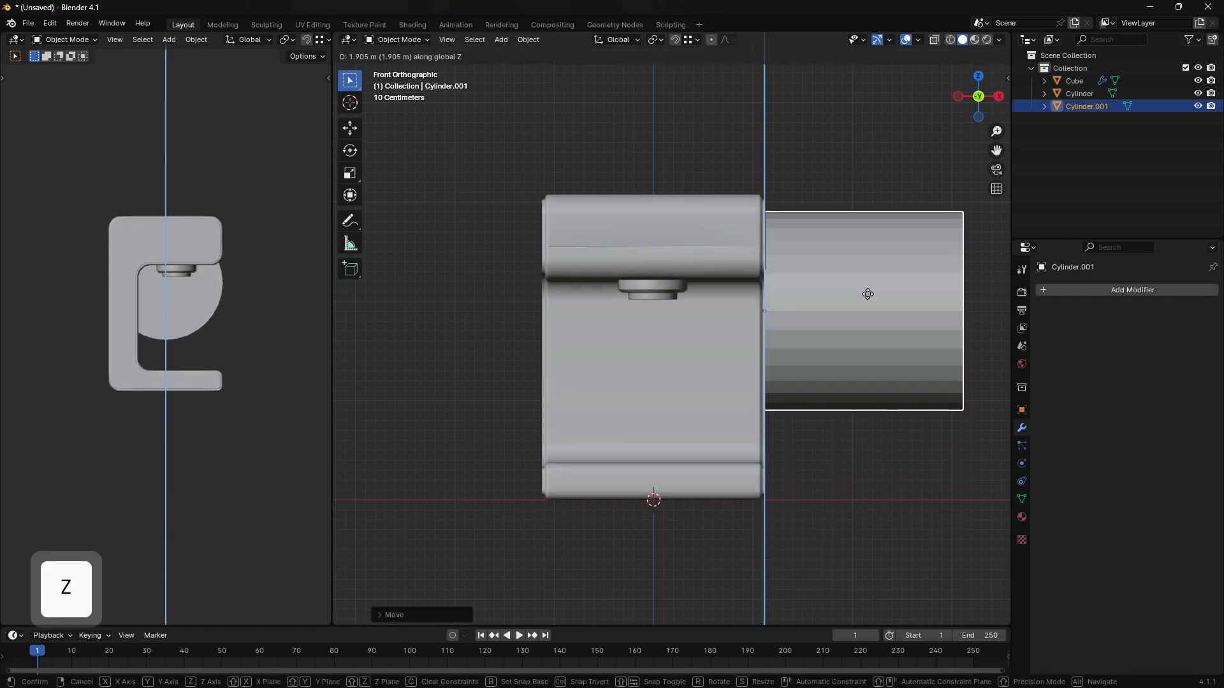
click(883, 224)
- Show the right view in the side viewport and scale the cylinder down to a small knob on the upper block
key(grave)
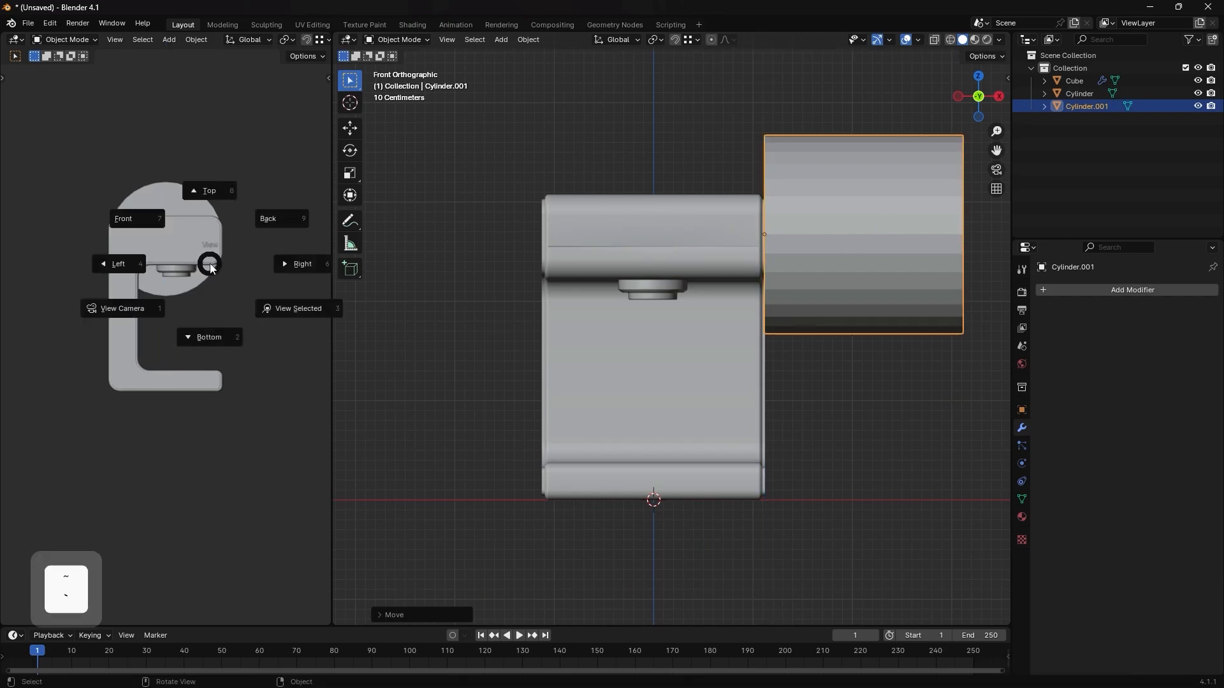
click(413, 265)
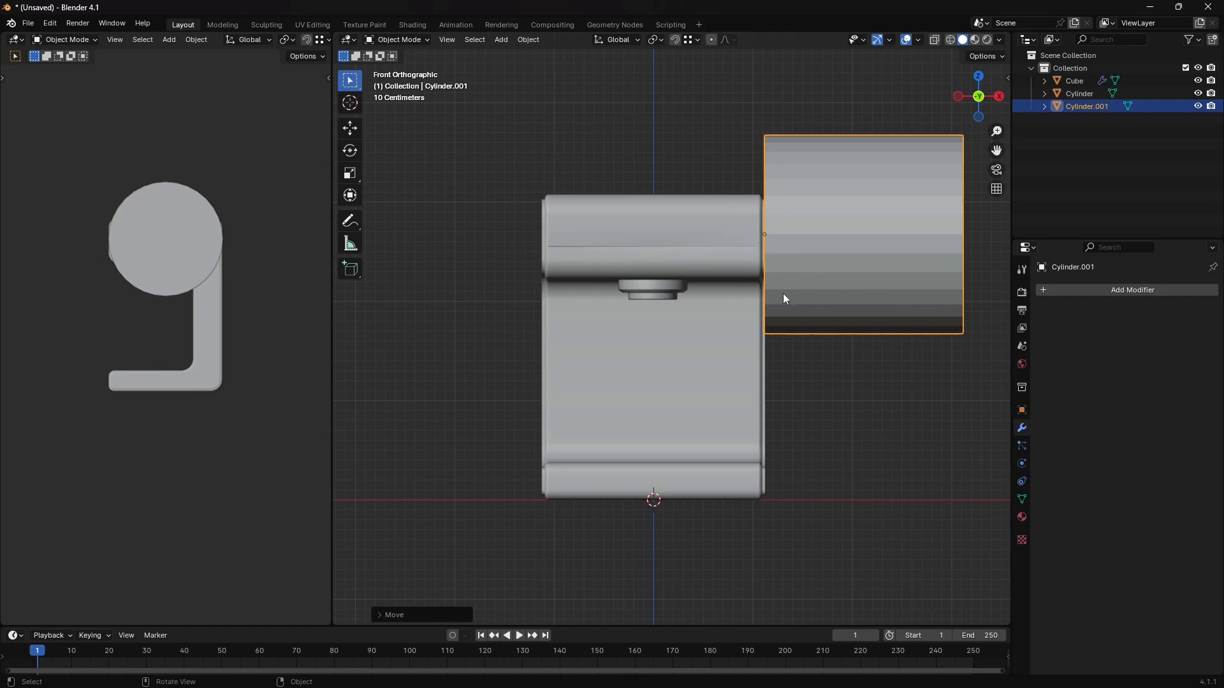
key(s)
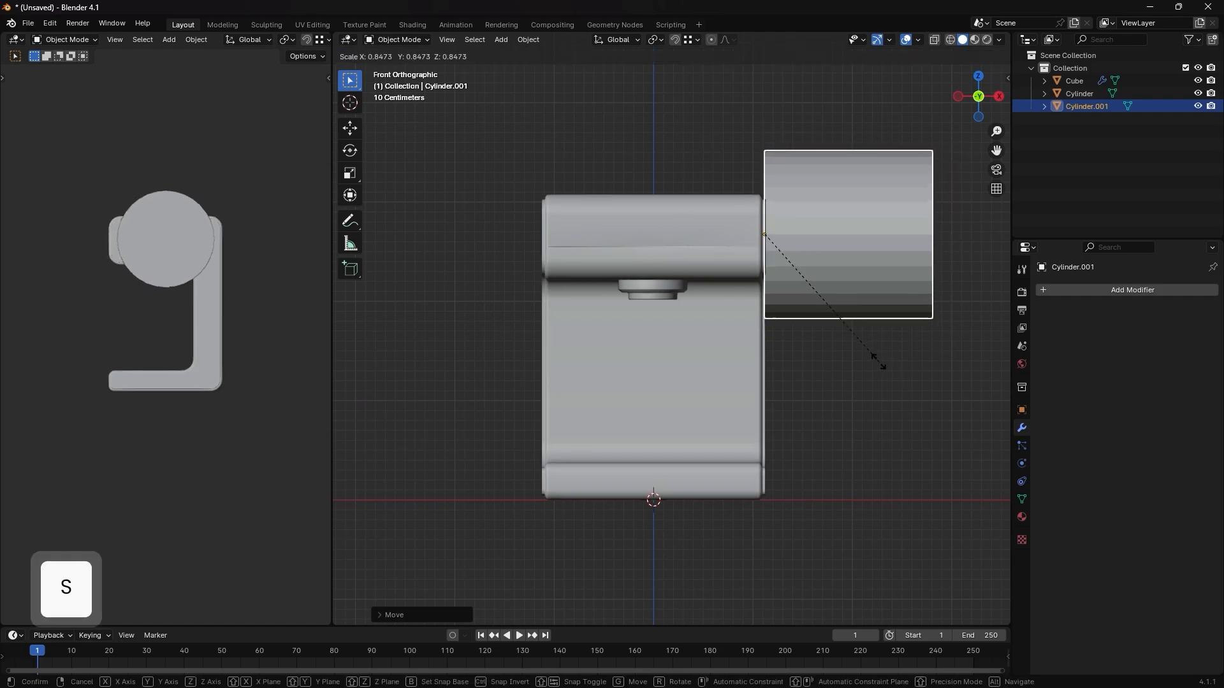
click(794, 256)
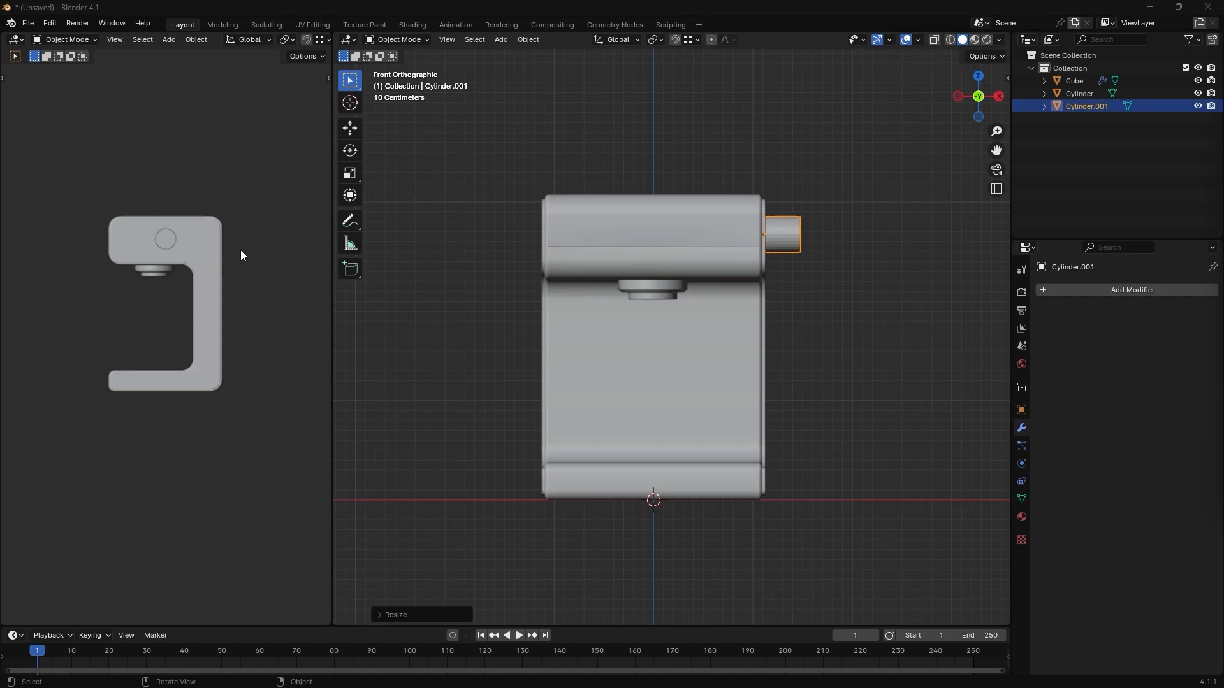
- Move the knob about -0.56 m along Y toward the front of the upper block
key(g)
key(x)
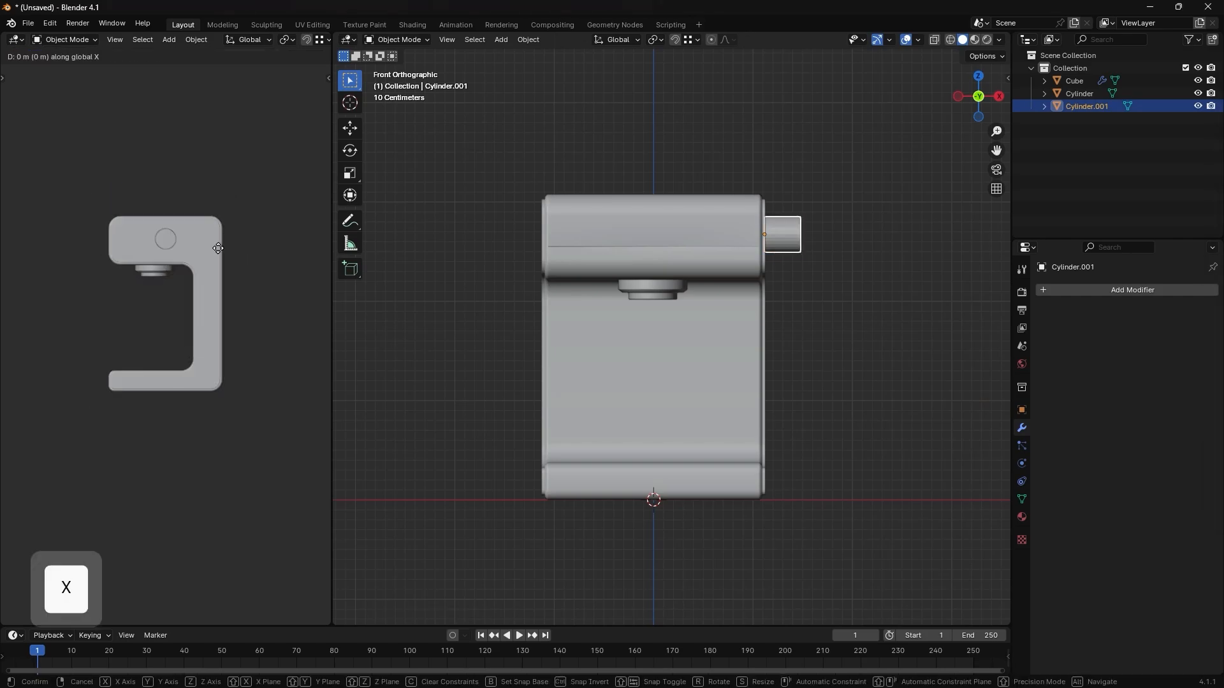
key(y)
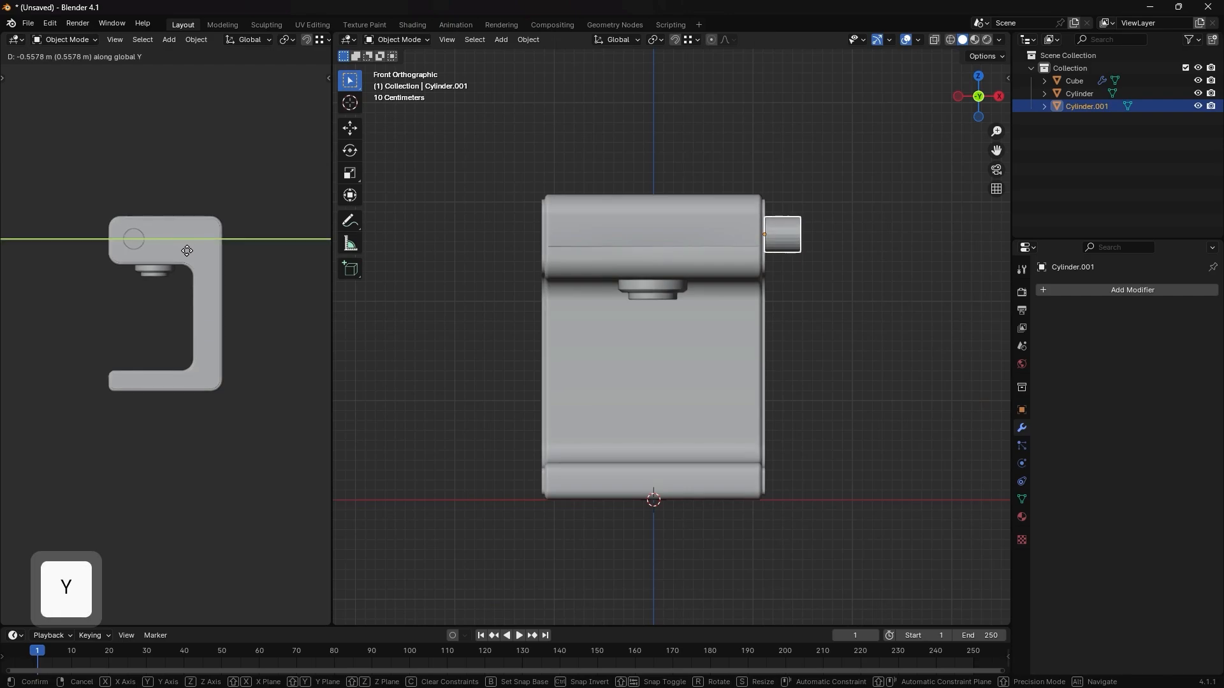
click(184, 251)
scroll(135, 239, up, 4)
key(g)
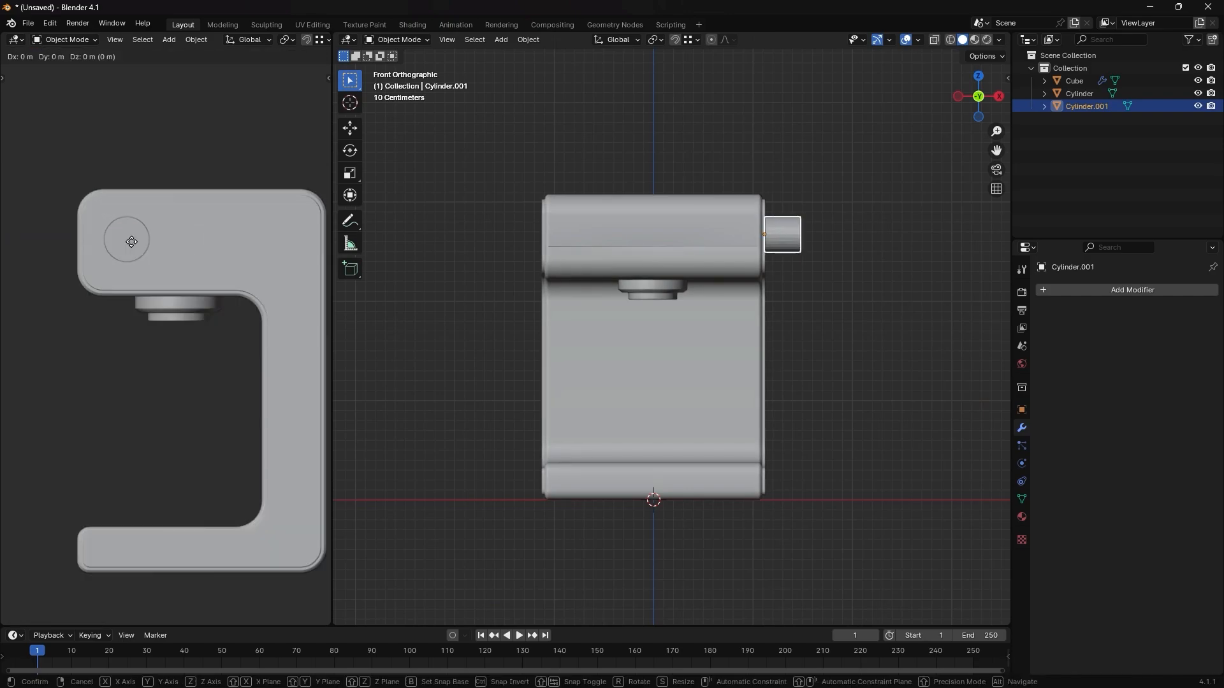
click(131, 242)
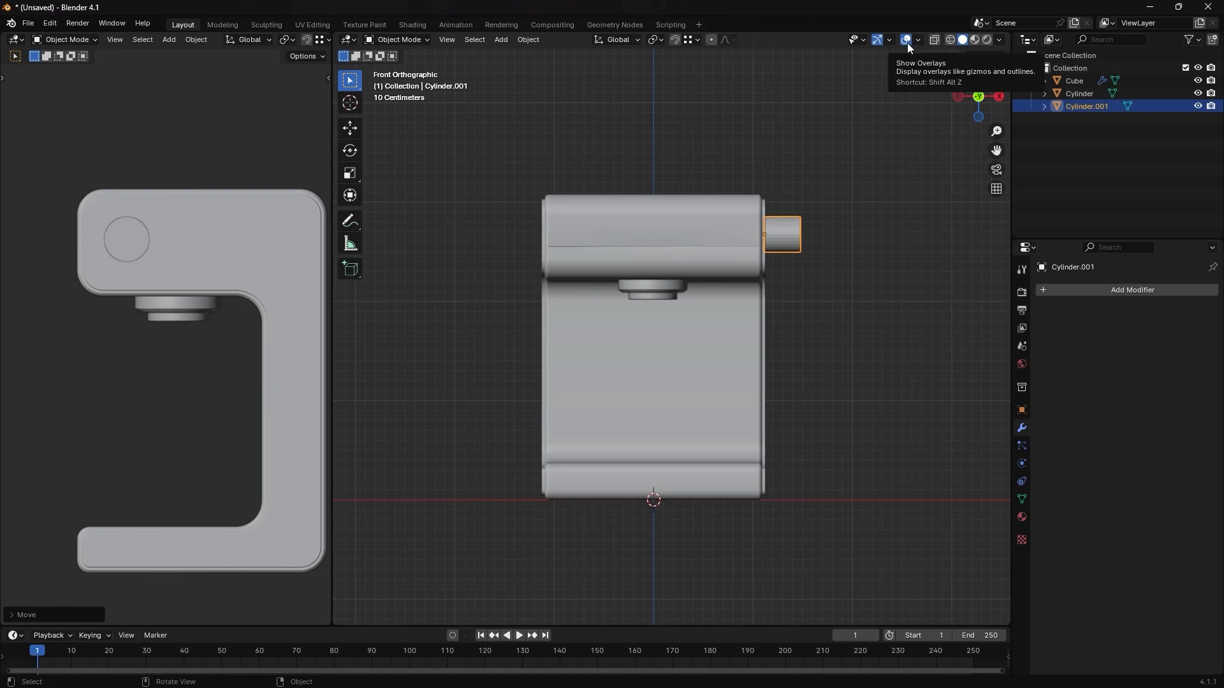
- Turn overlays back on in the side viewport and nudge the knob slightly back along Y and down along Z
key(shift+alt+z)
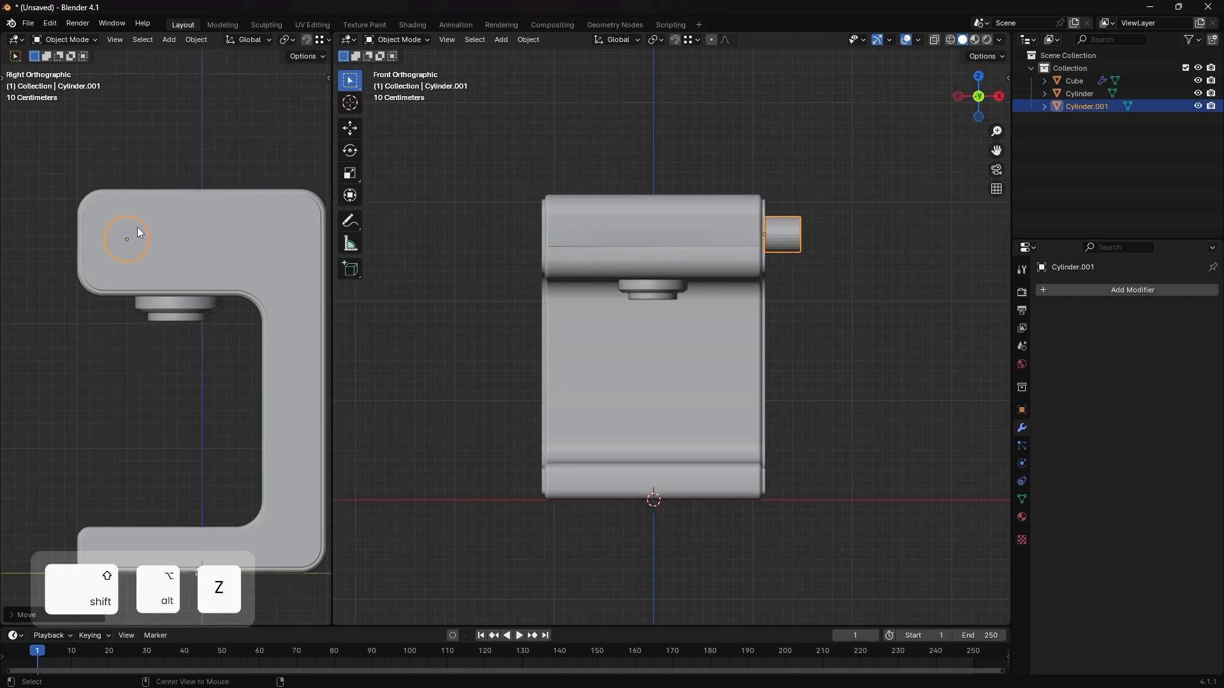
click(144, 246)
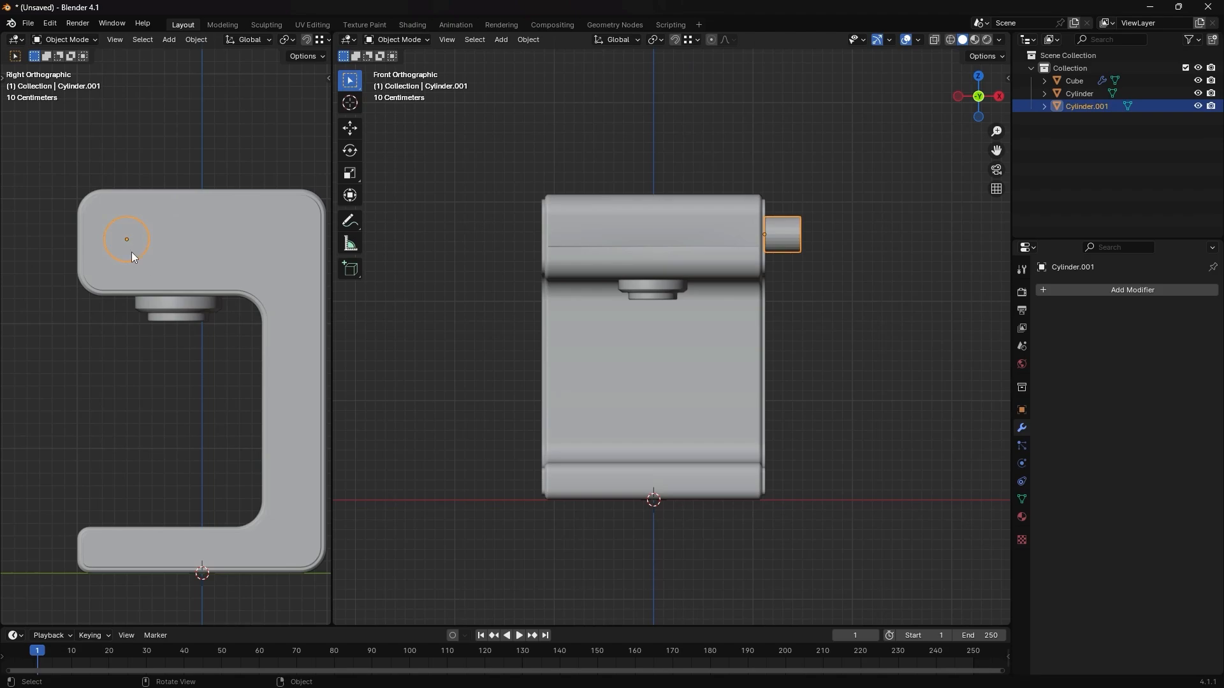
key(g)
key(y)
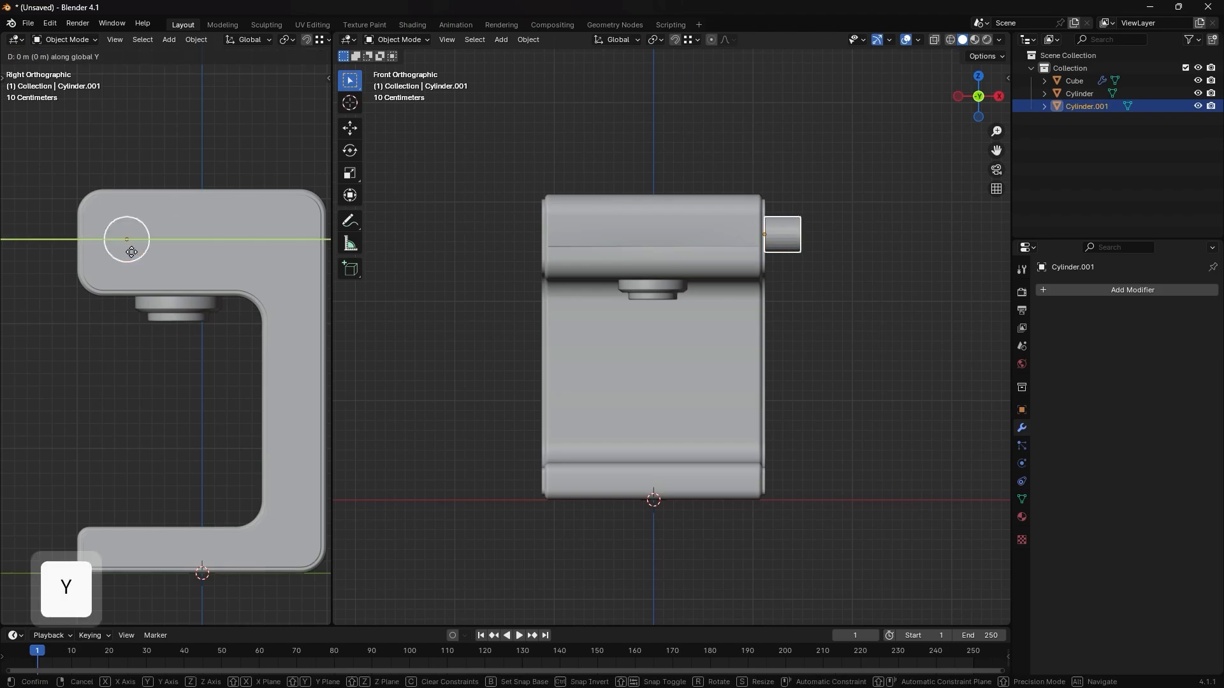
key(z)
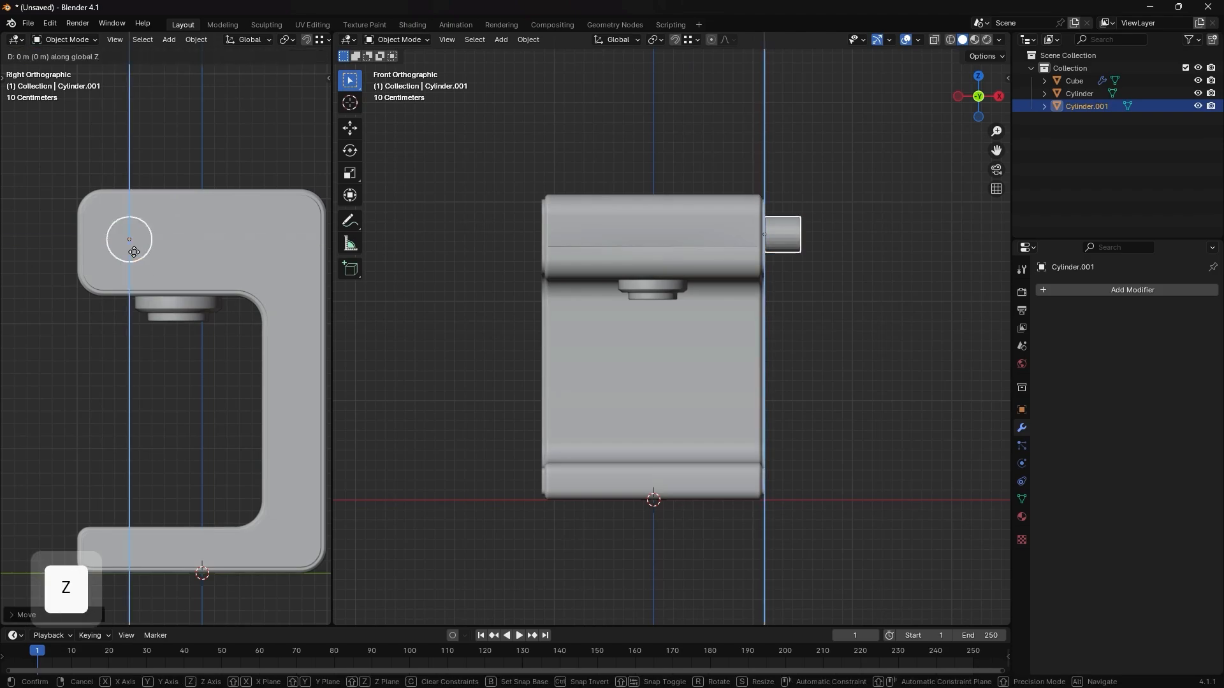
click(133, 254)
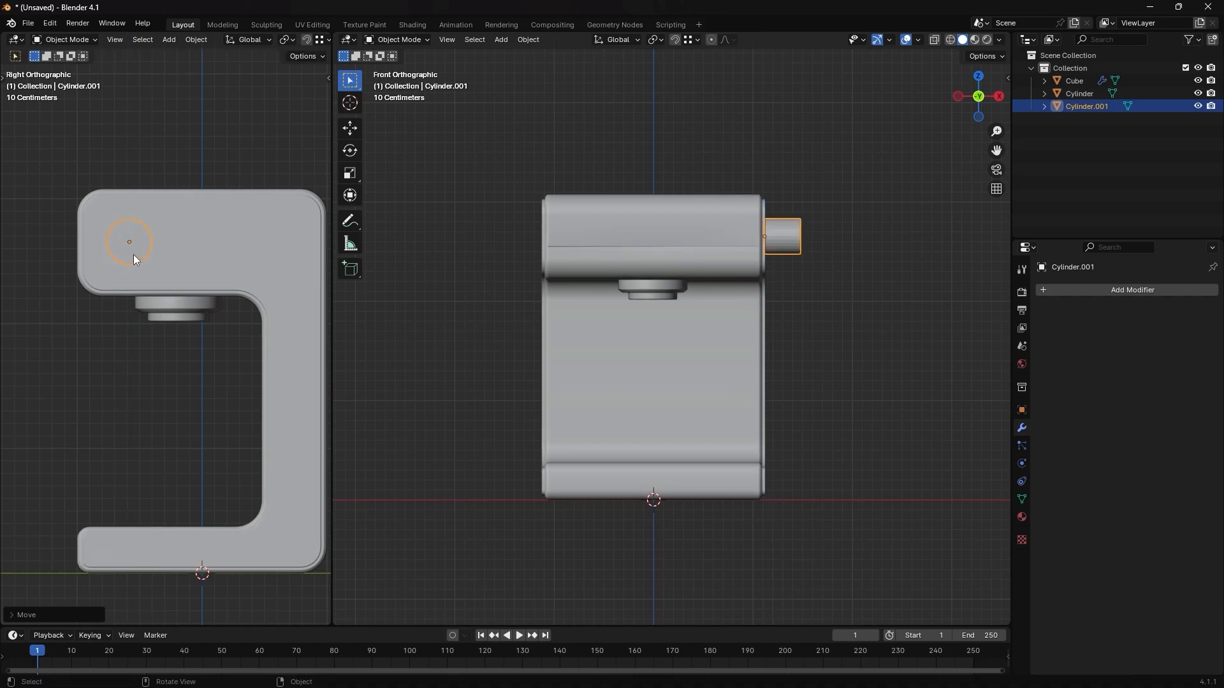
- Scale the knob by about 1.56 in Y and Z only, and move it slightly back along Y
key(s)
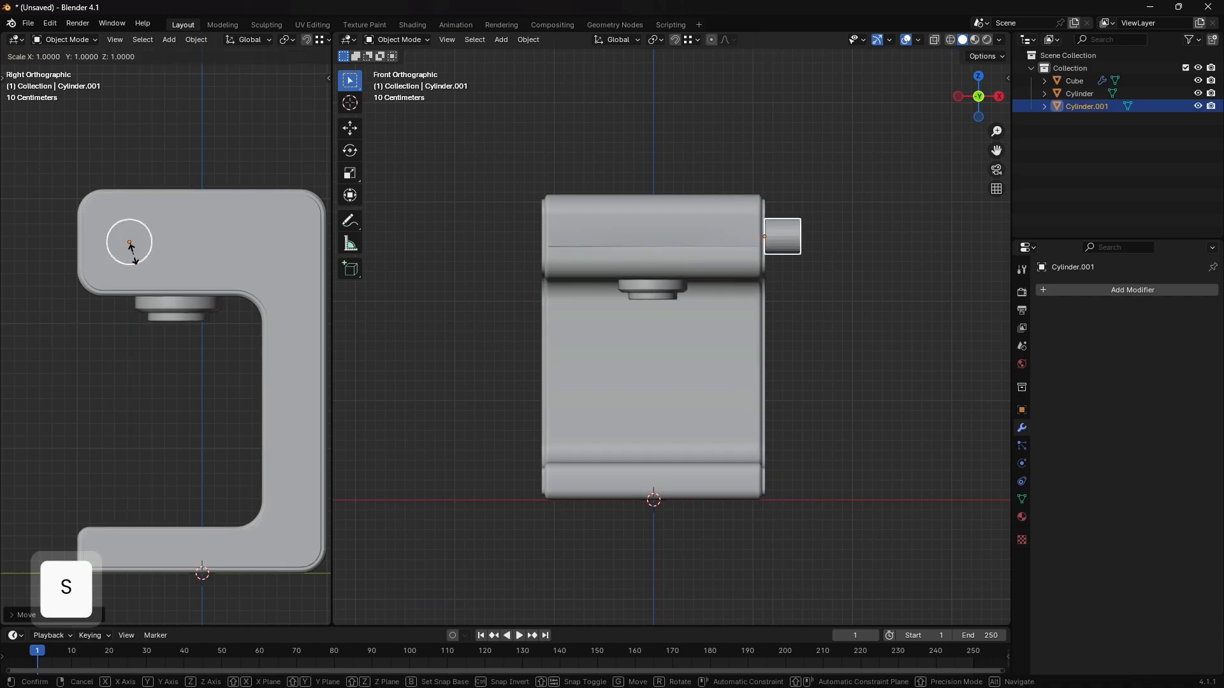
key(shift+x)
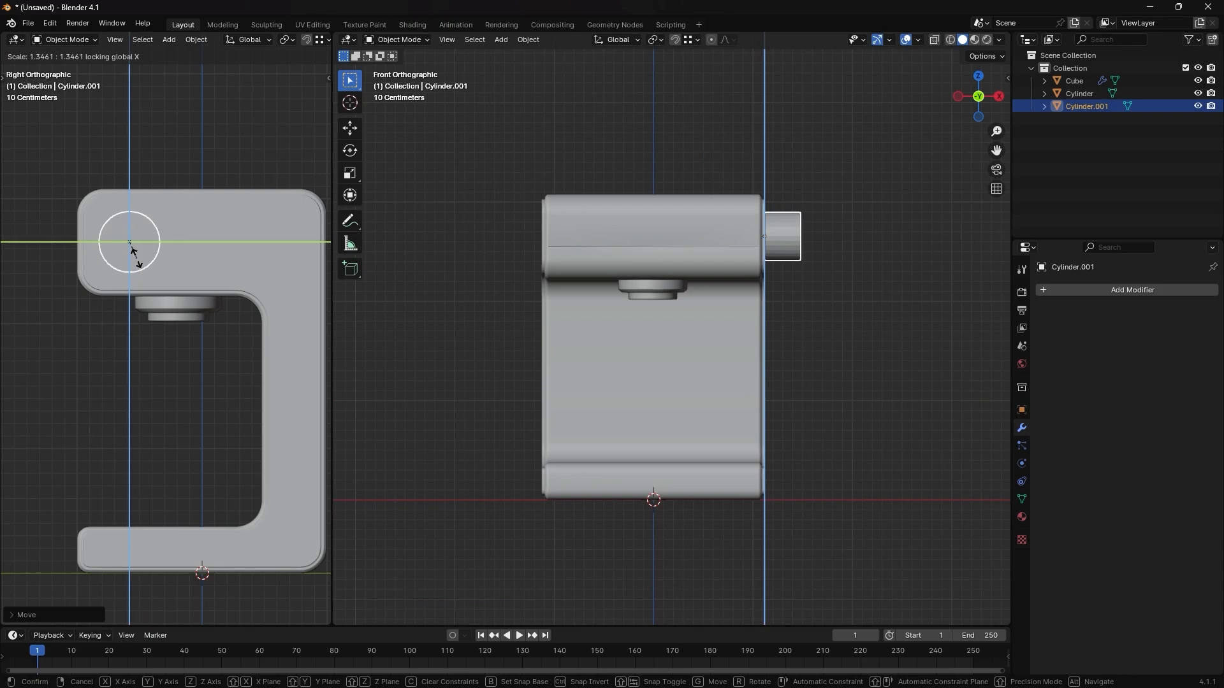
click(137, 261)
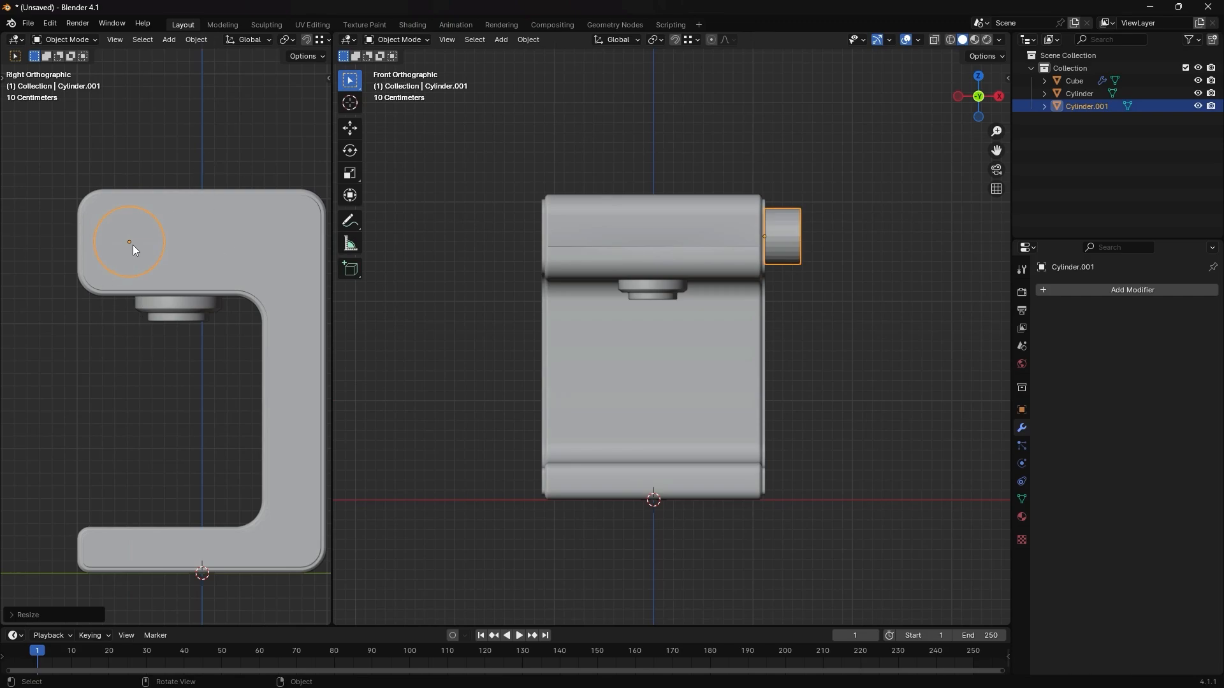
key(g)
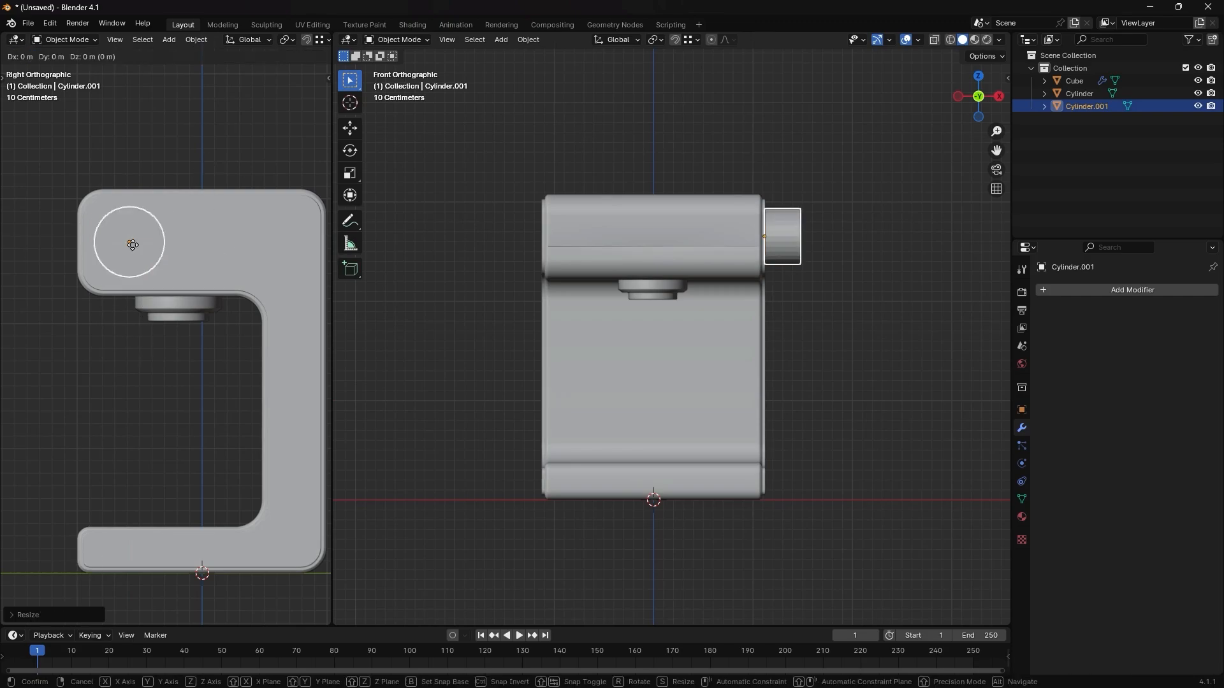
key(y)
click(142, 245)
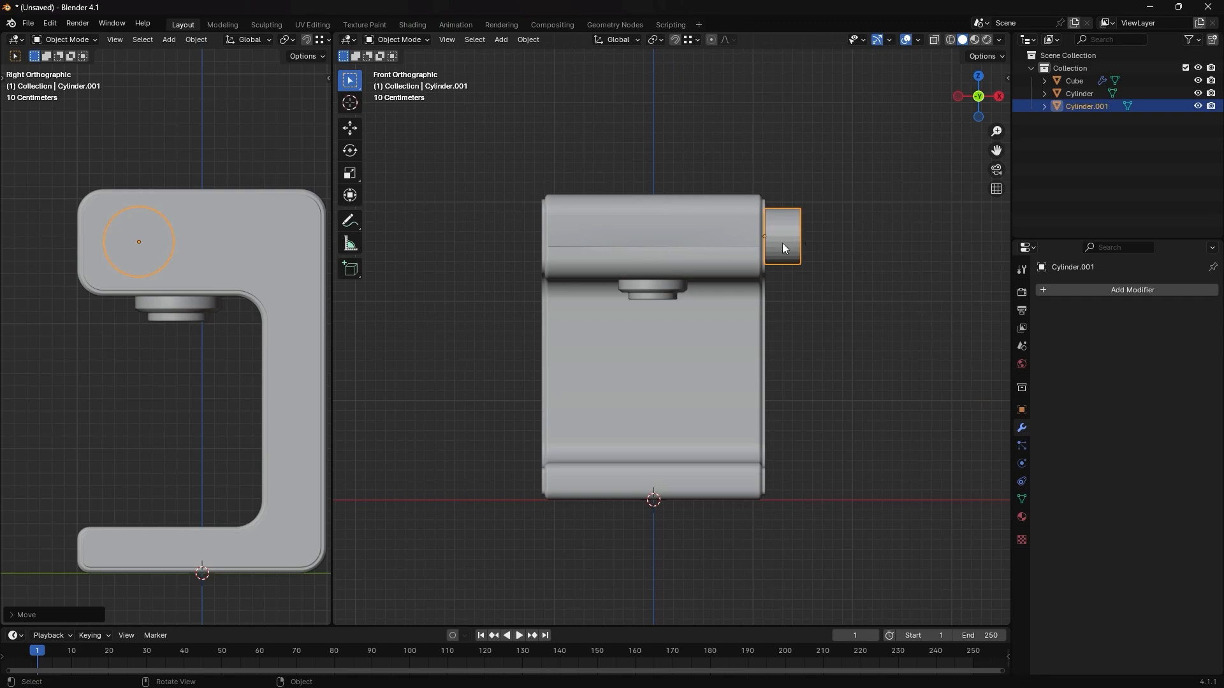
- Flatten the knob along X by a factor of about 0.19 in the front view
key(s)
key(x)
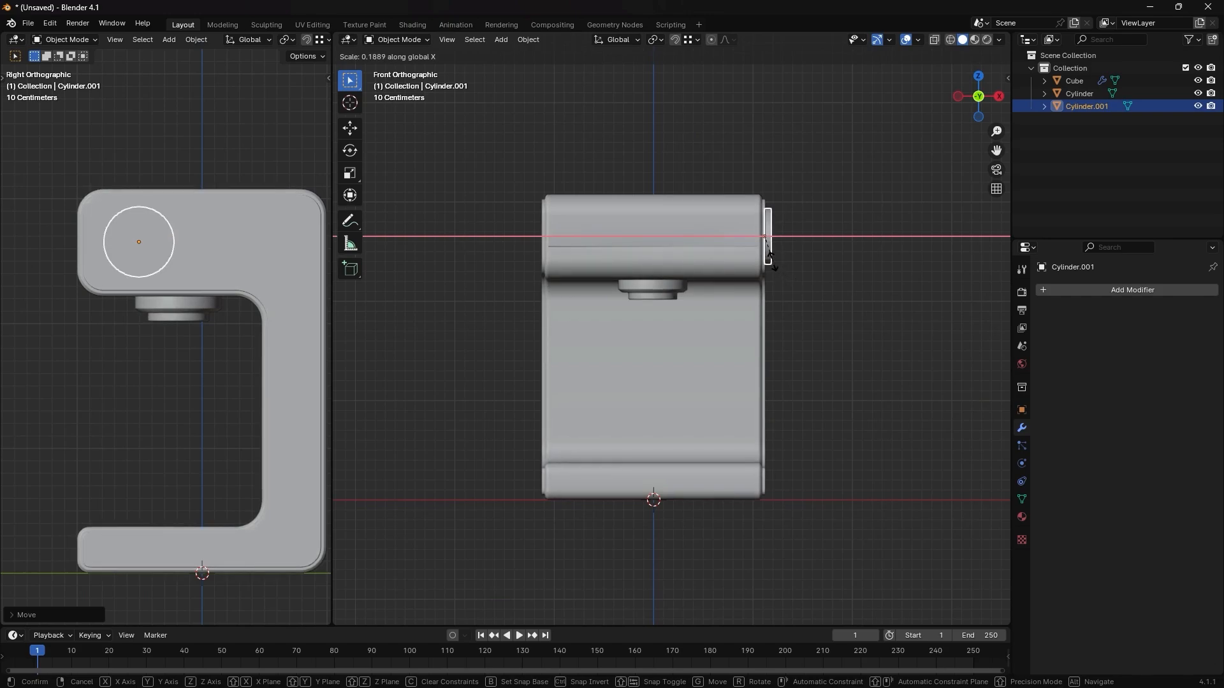
click(777, 235)
scroll(778, 235, up, 5)
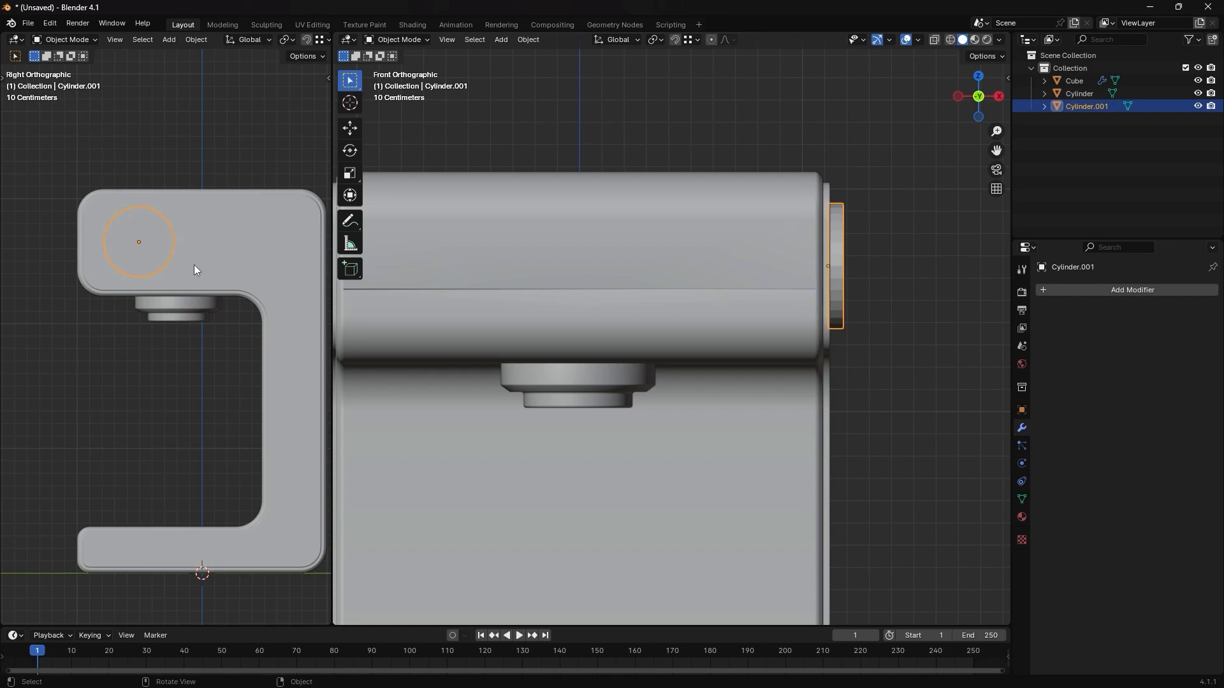
- Set the side viewport to a front view without overlays and show the knob in Edit Mode from the right in the main viewport
key(grave)
click(115, 218)
key(Tab)
key(grave)
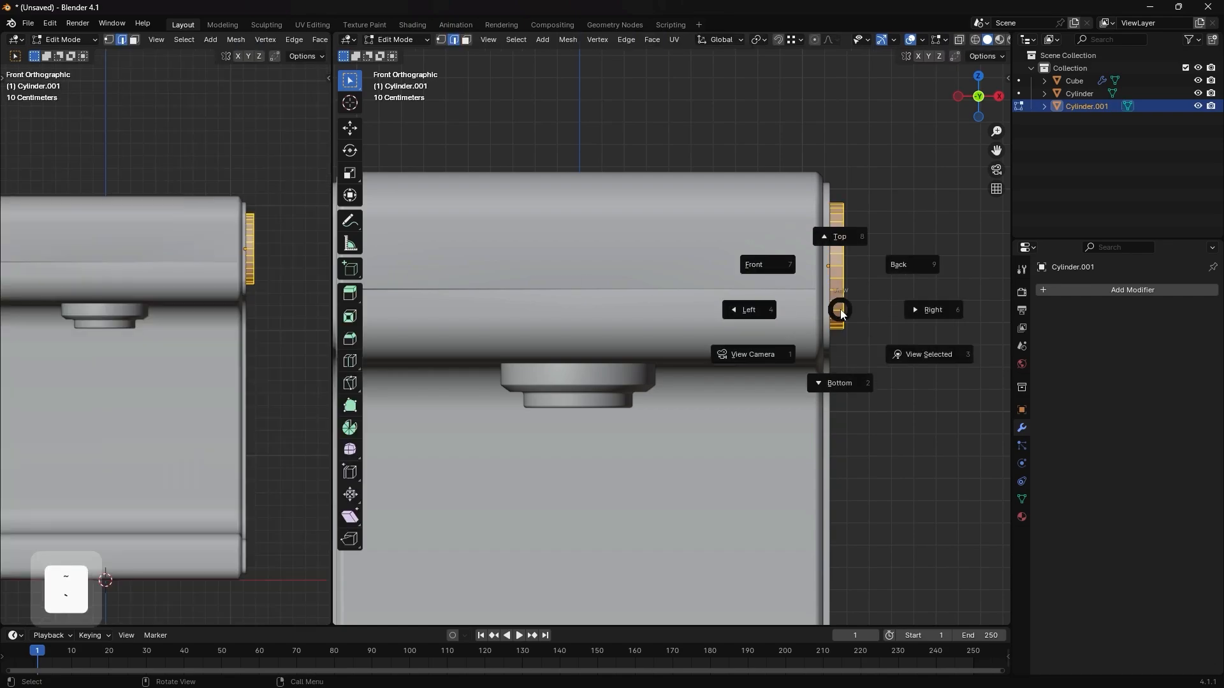
click(979, 310)
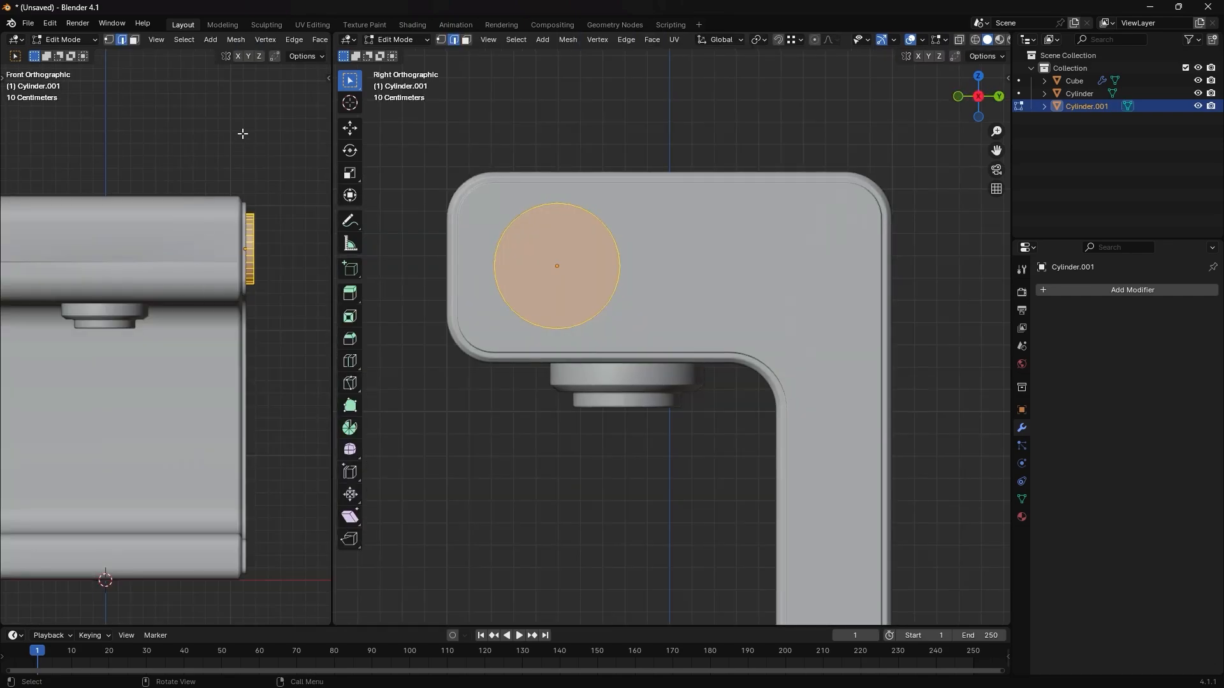
key(shift+alt+z)
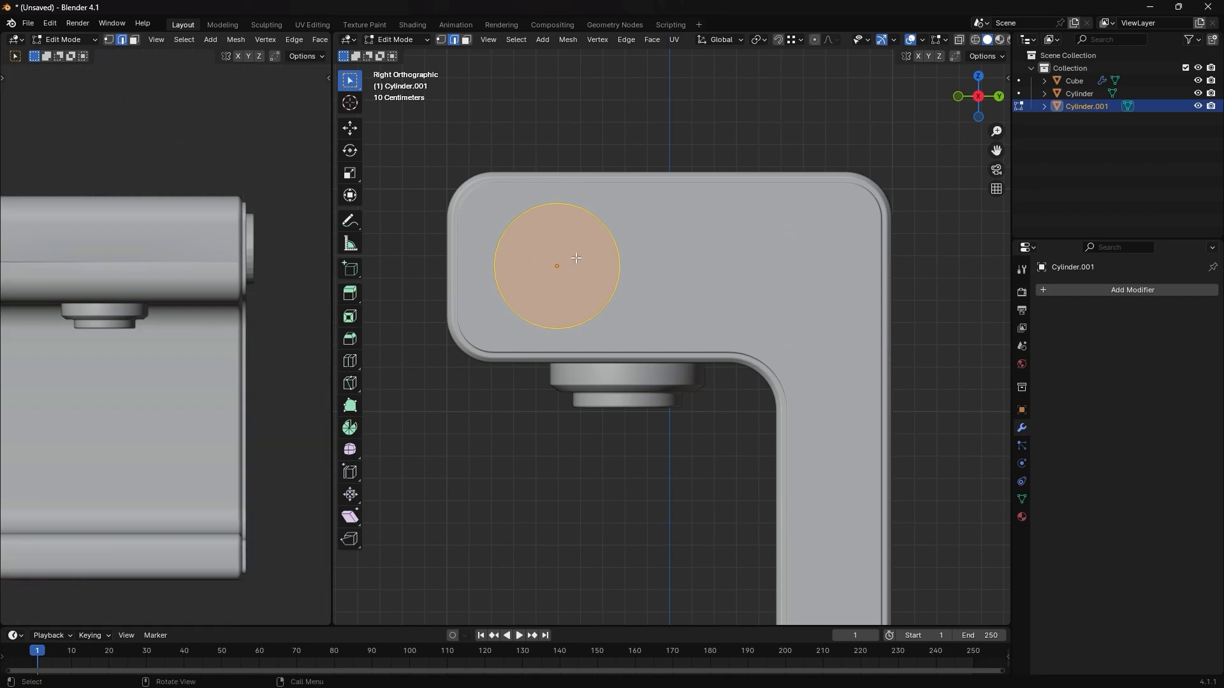
- Switch to face selection and select the knob's outer round face
middle_drag(531, 258, 682, 289)
key(3)
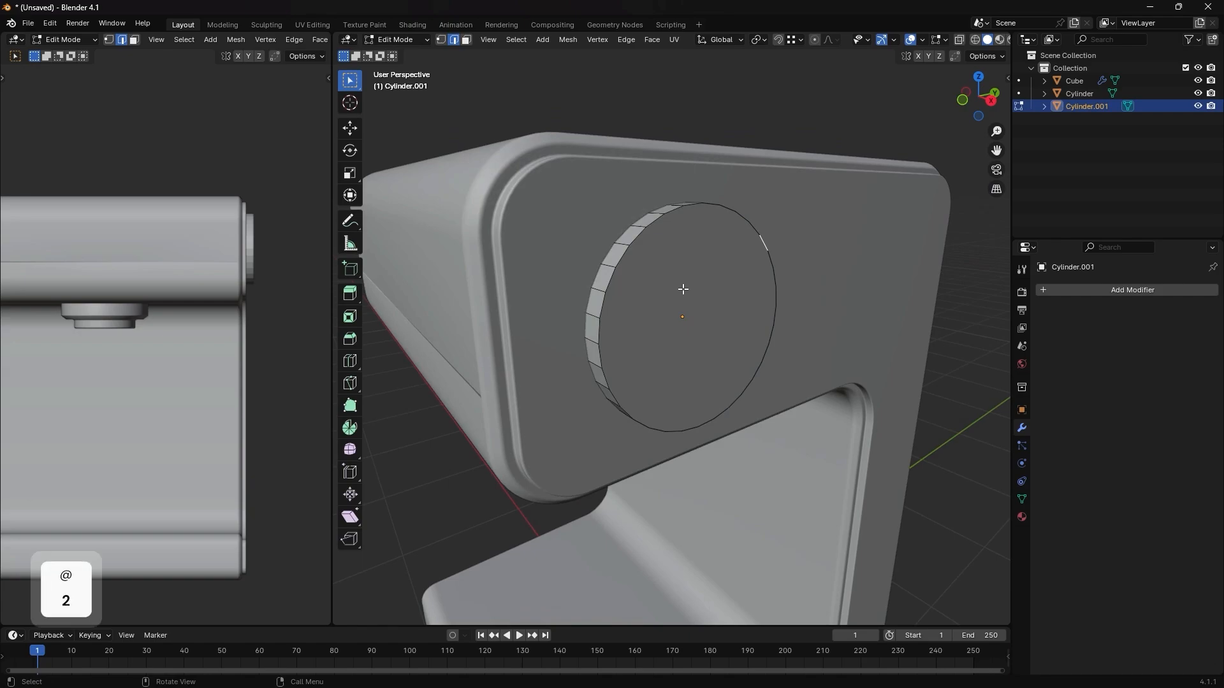
click(669, 291)
- Apply the knob's scale in Object Mode and return to editing its faces with the transform values shown
key(ctrl+Tab)
key(Escape)
key(Tab)
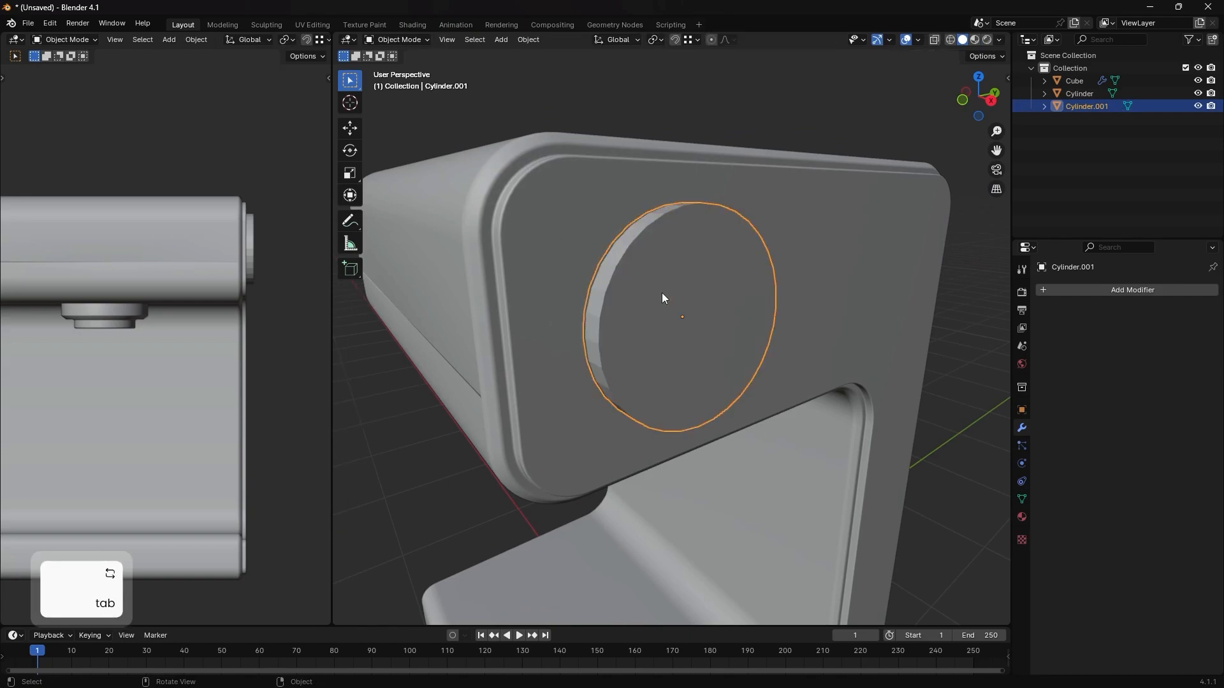
key(ctrl+a)
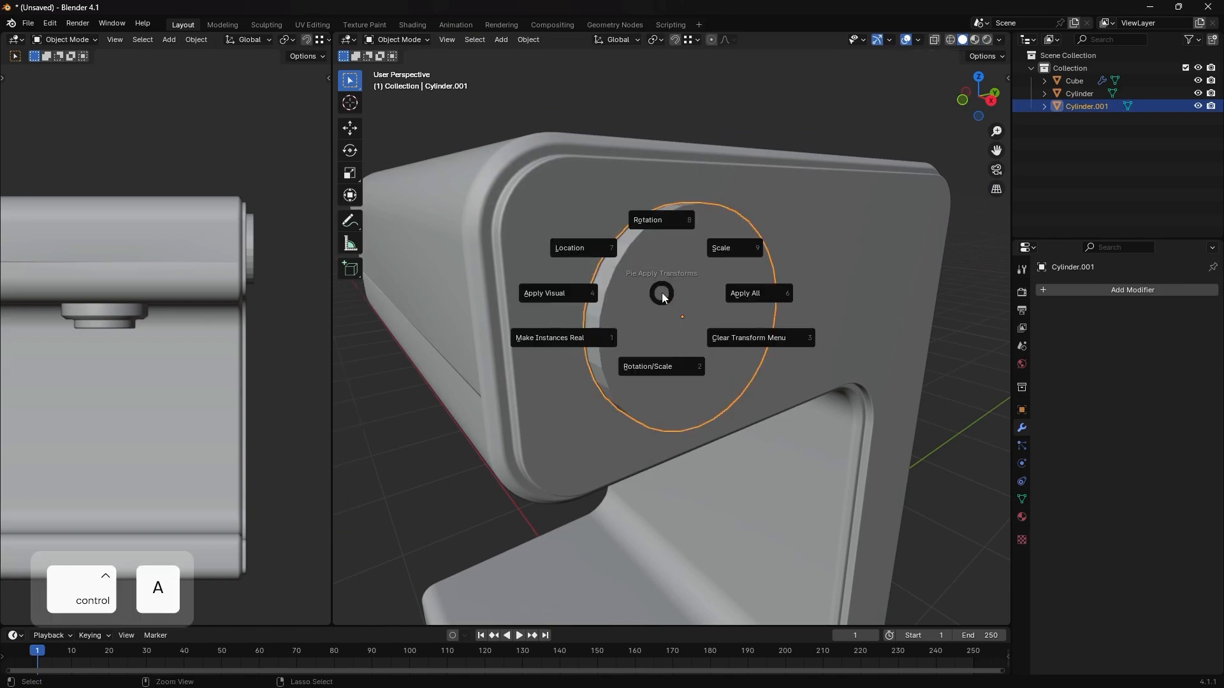
click(741, 223)
key(ctrl+a)
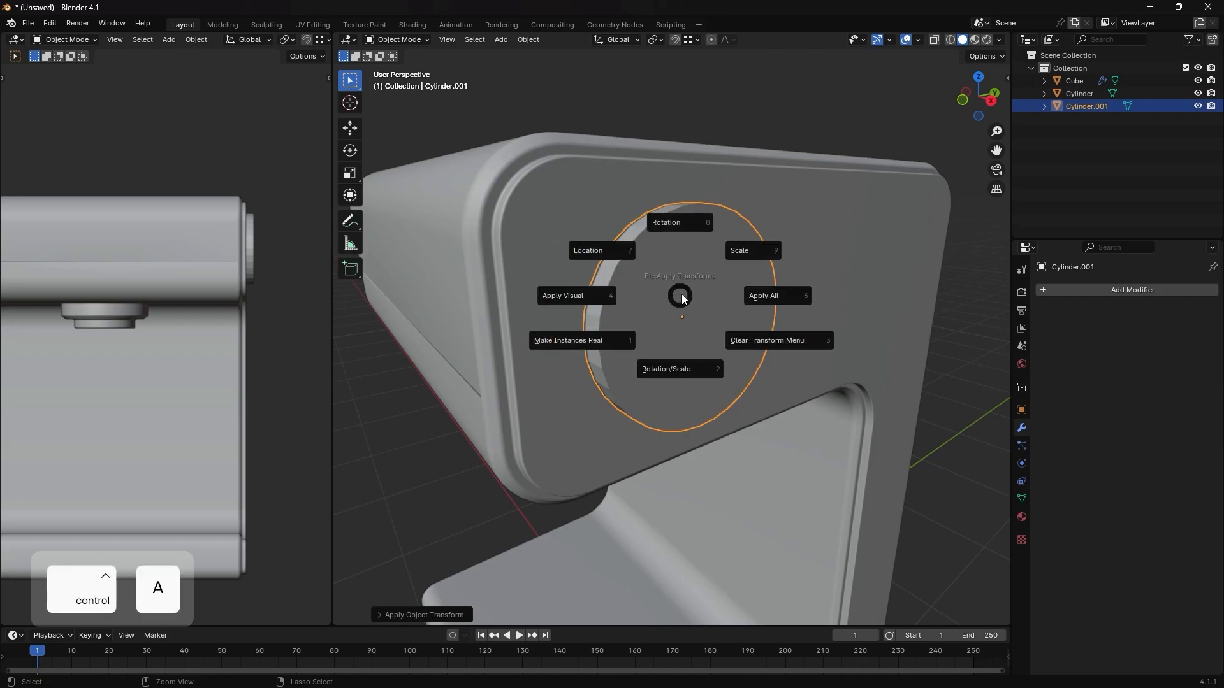
click(749, 241)
key(n)
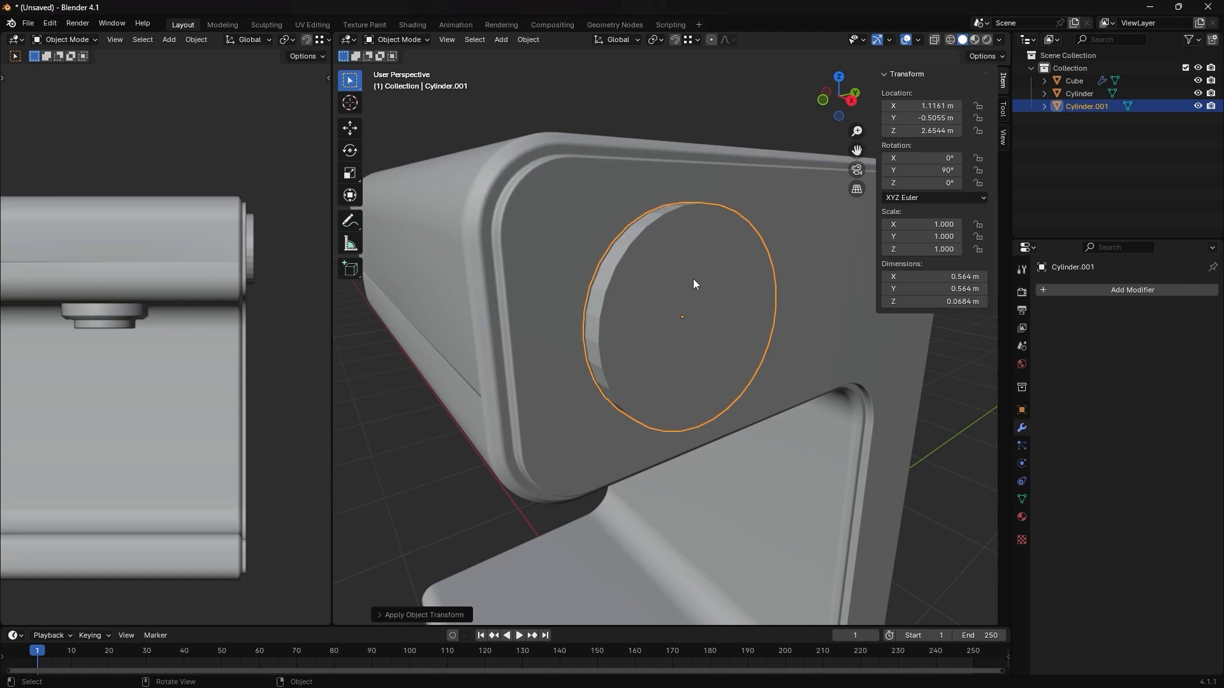
key(Tab)
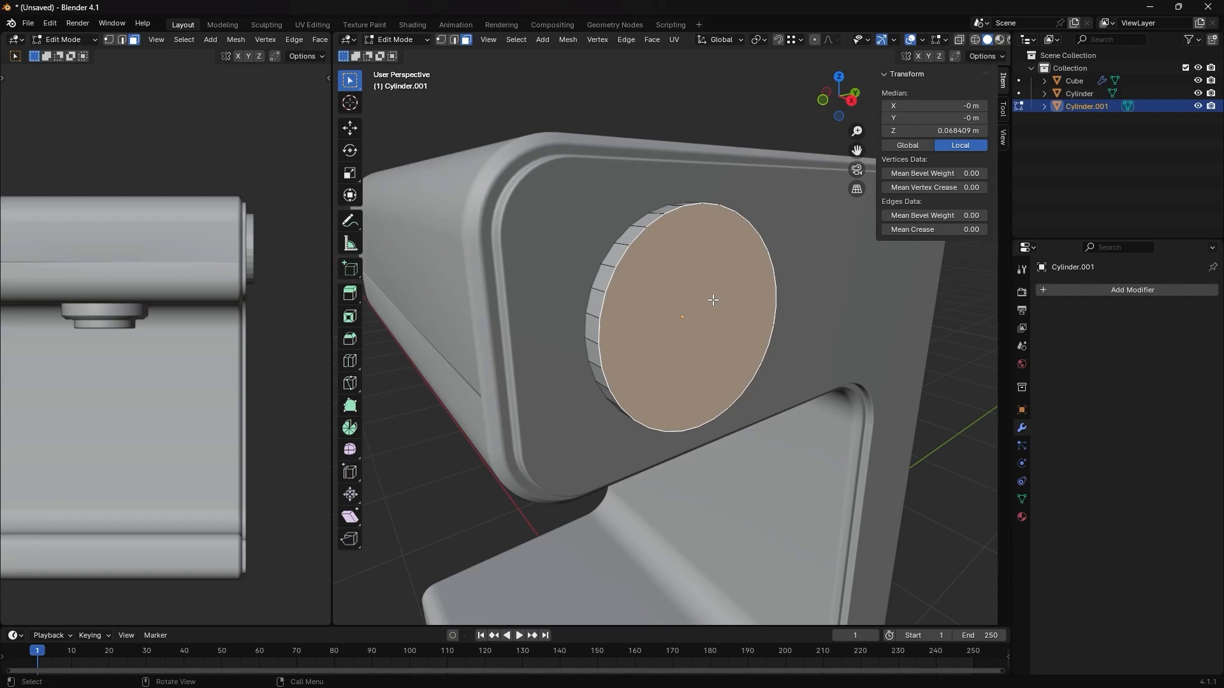
key(3)
- Try to inset the knob's outer face by about 0.016 m
key(i)
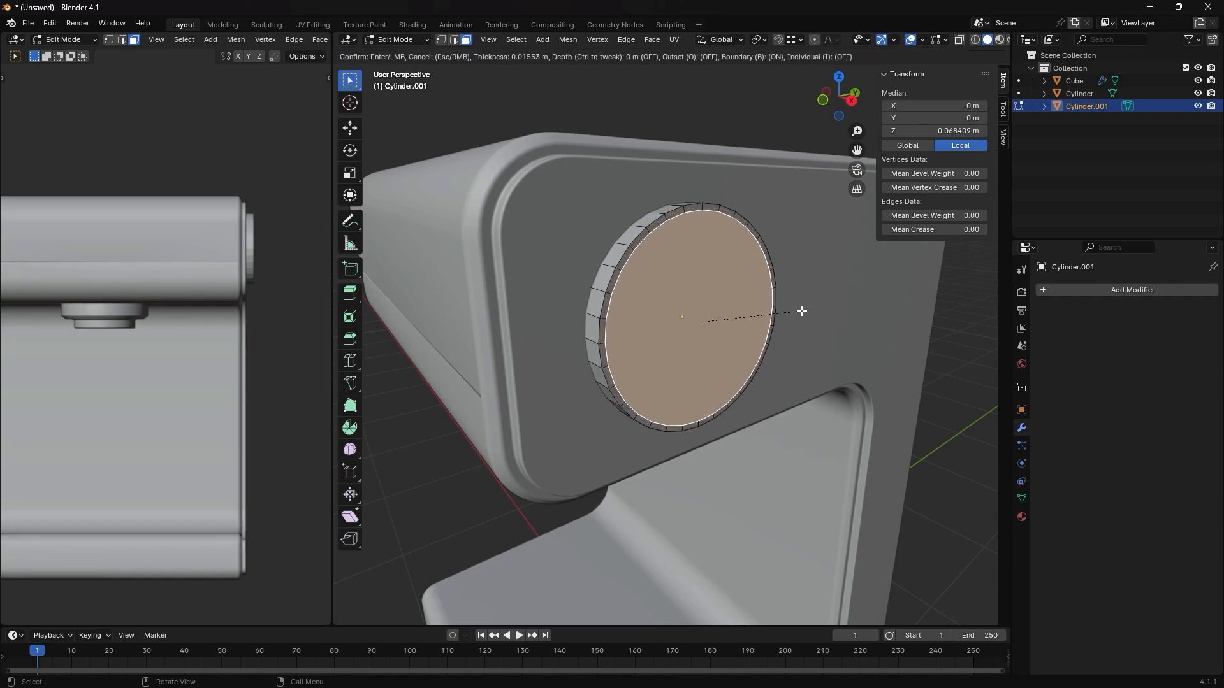
click(801, 312)
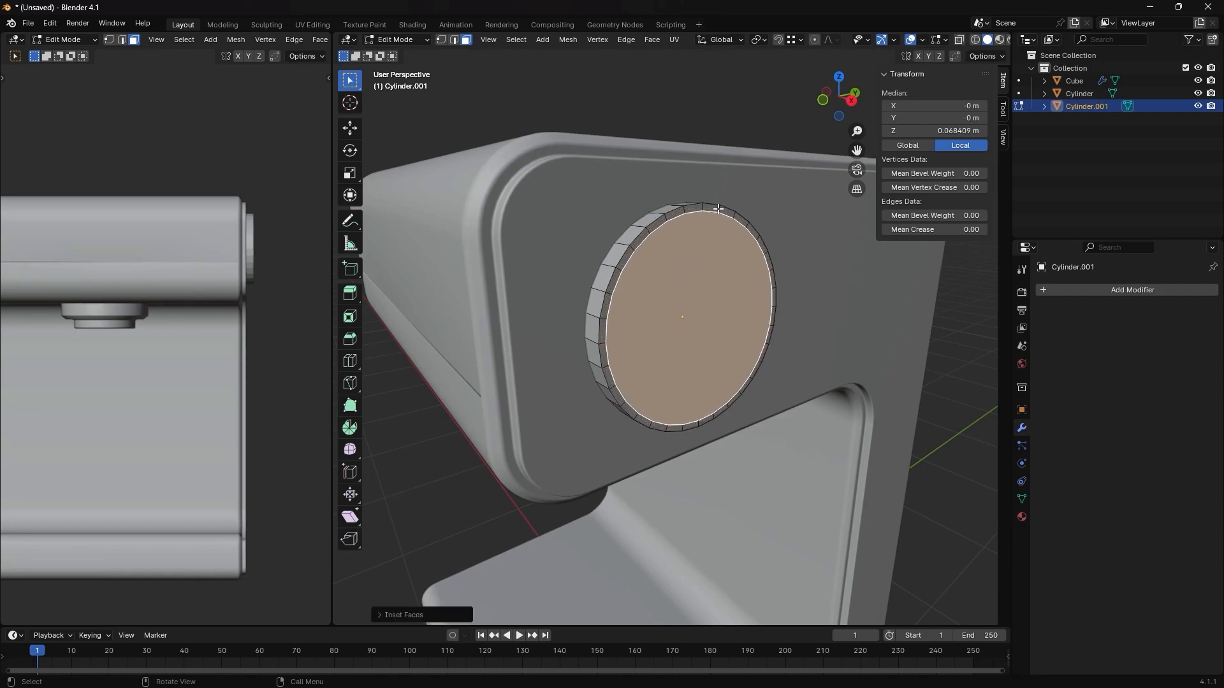
alt+click(717, 209)
key(ctrl+z)
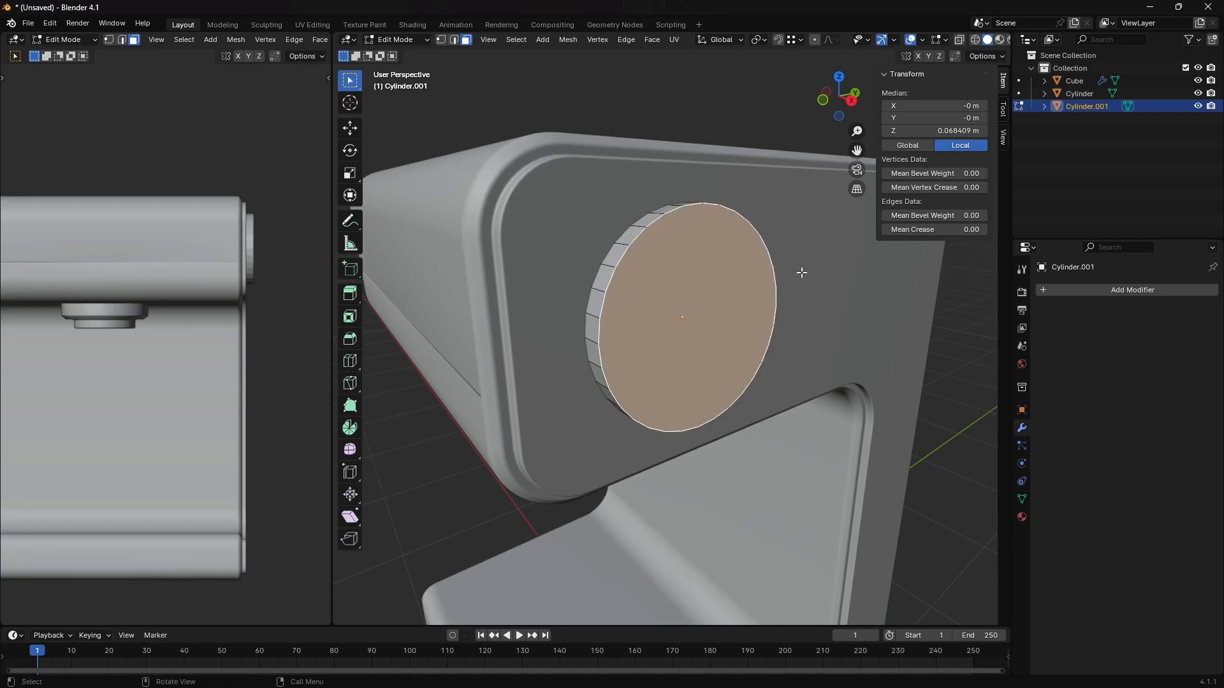
- Scale the knob's outer face to about 0.94 to taper the side, and inset it about 0.01 m
key(s)
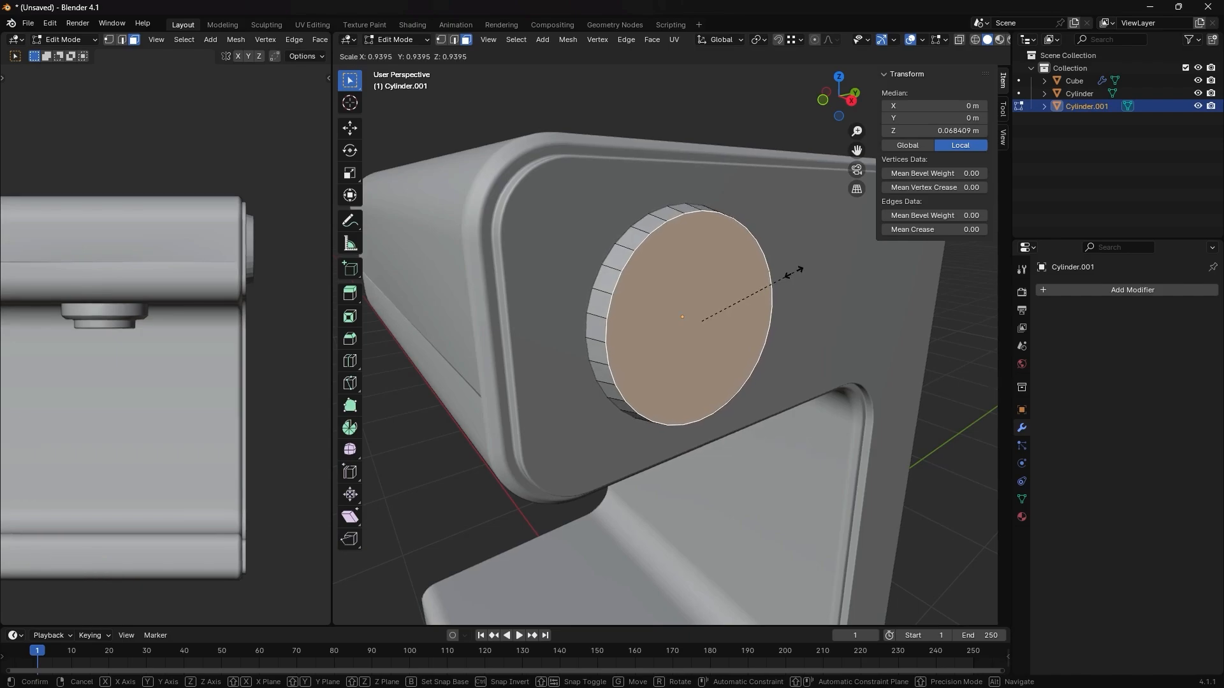
click(794, 273)
key(i)
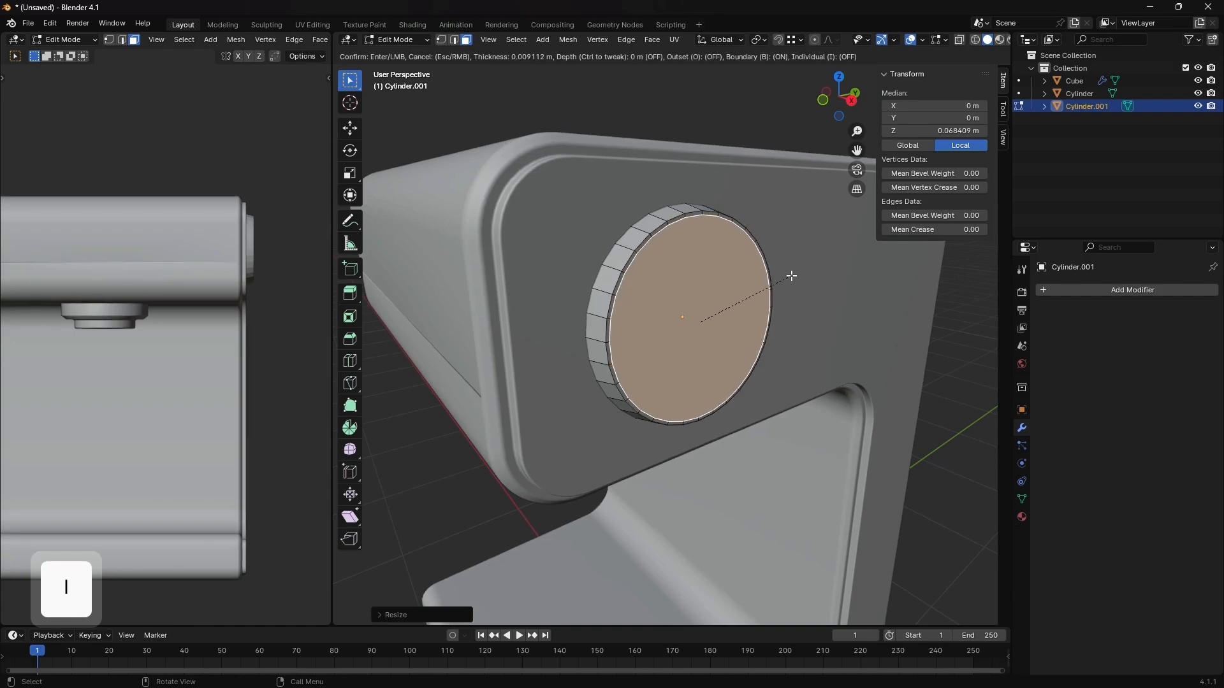
click(788, 280)
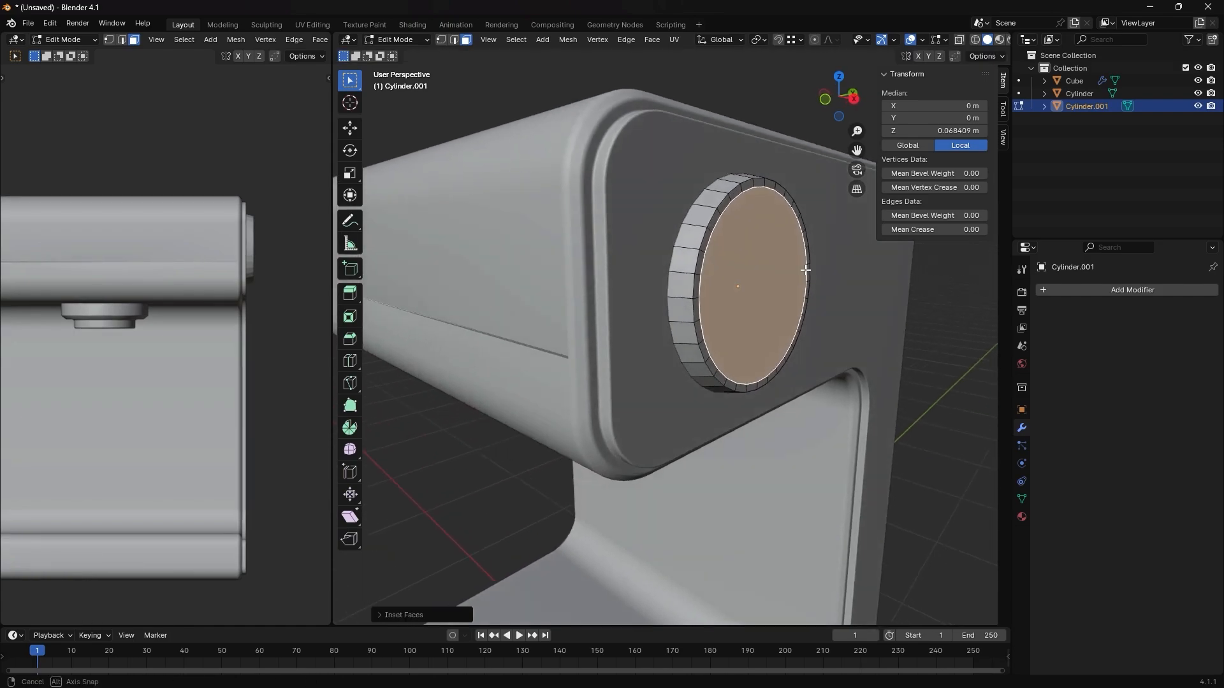
- Extrude the inset face about 0.049 m inward to recess the knob
middle_drag(788, 279, 804, 271)
key(e)
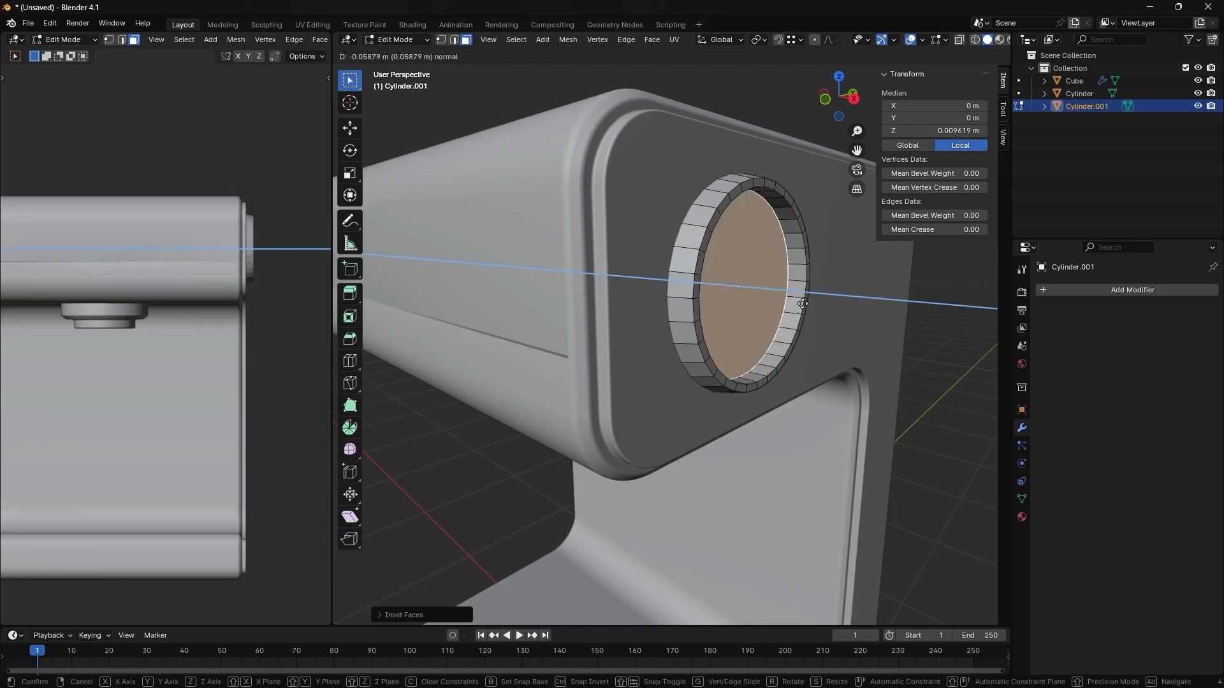
click(806, 304)
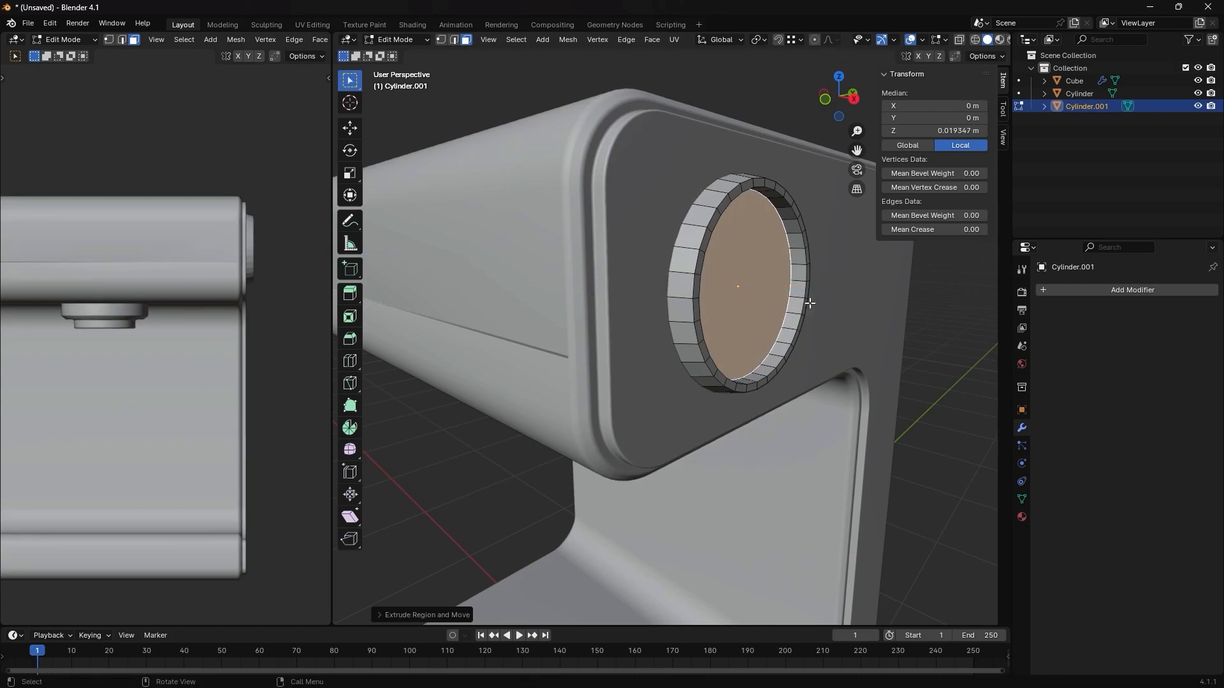
- Inset the recessed face slightly and extrude it about 0.117 m outward as an inner dial
key(i)
click(806, 306)
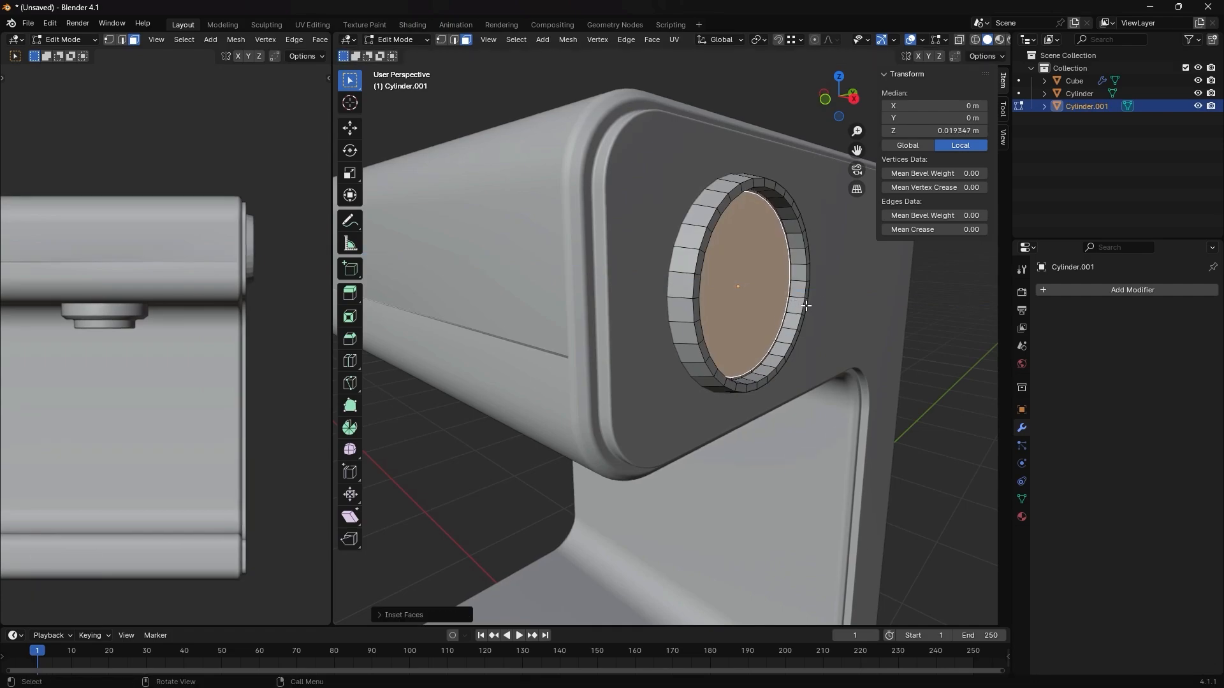
key(e)
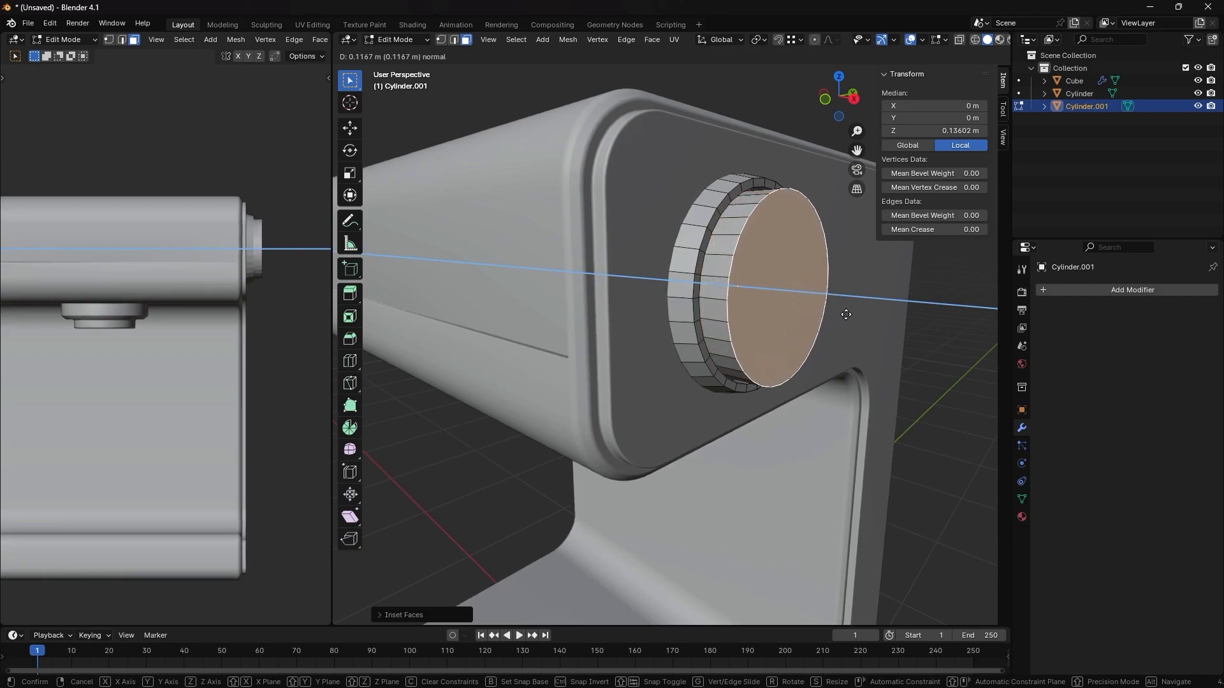
click(846, 315)
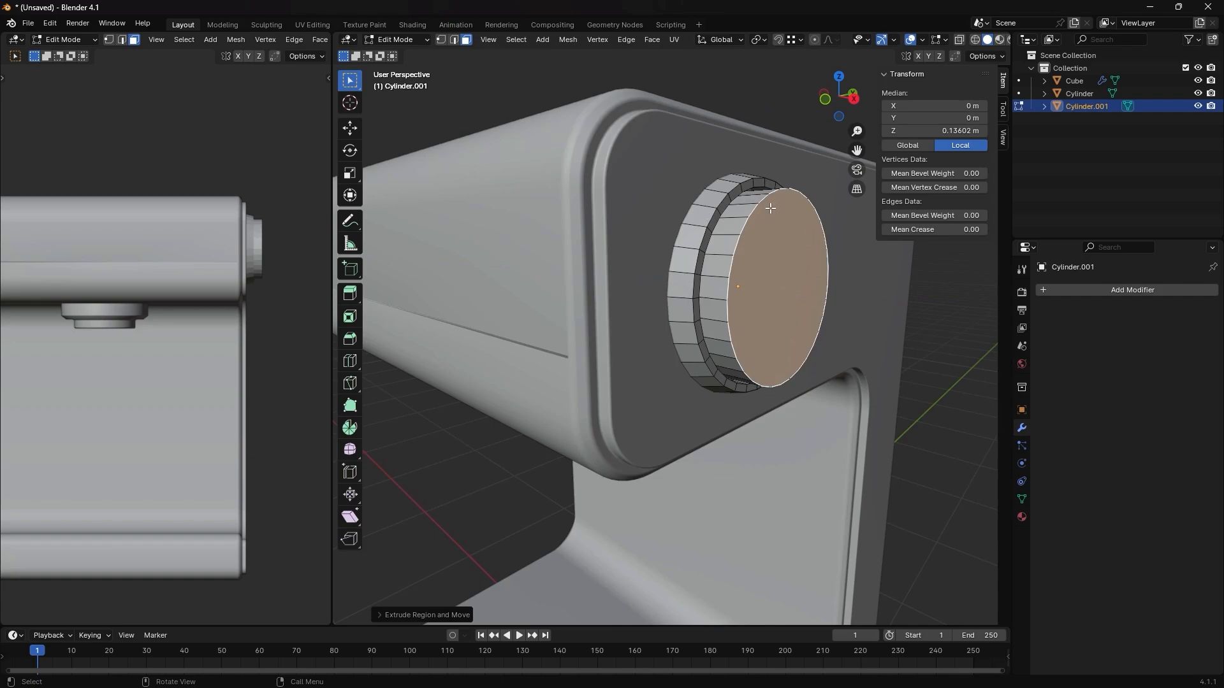
- Move the inner dial's end face about -0.079 m along X to shorten its protrusion
middle_drag(761, 218, 791, 290)
key(g)
key(x)
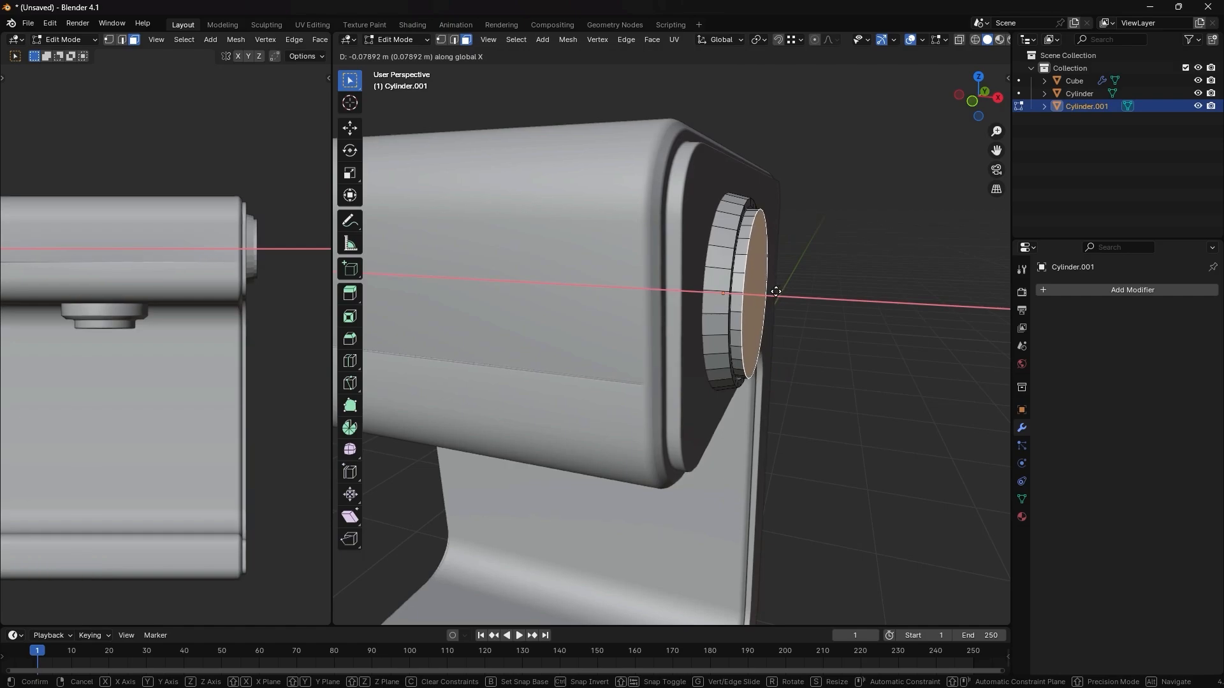
click(775, 292)
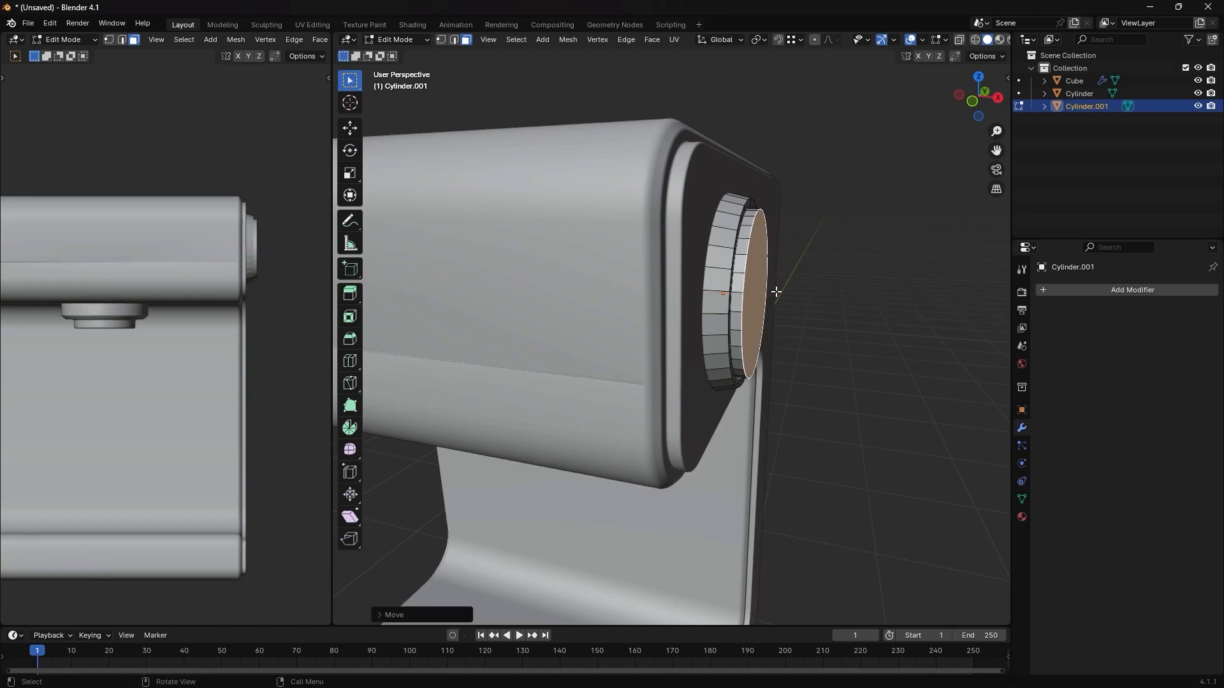
- Inset the inner dial's end face about 0.01 m and move it about 0.023 m outward along X
key(i)
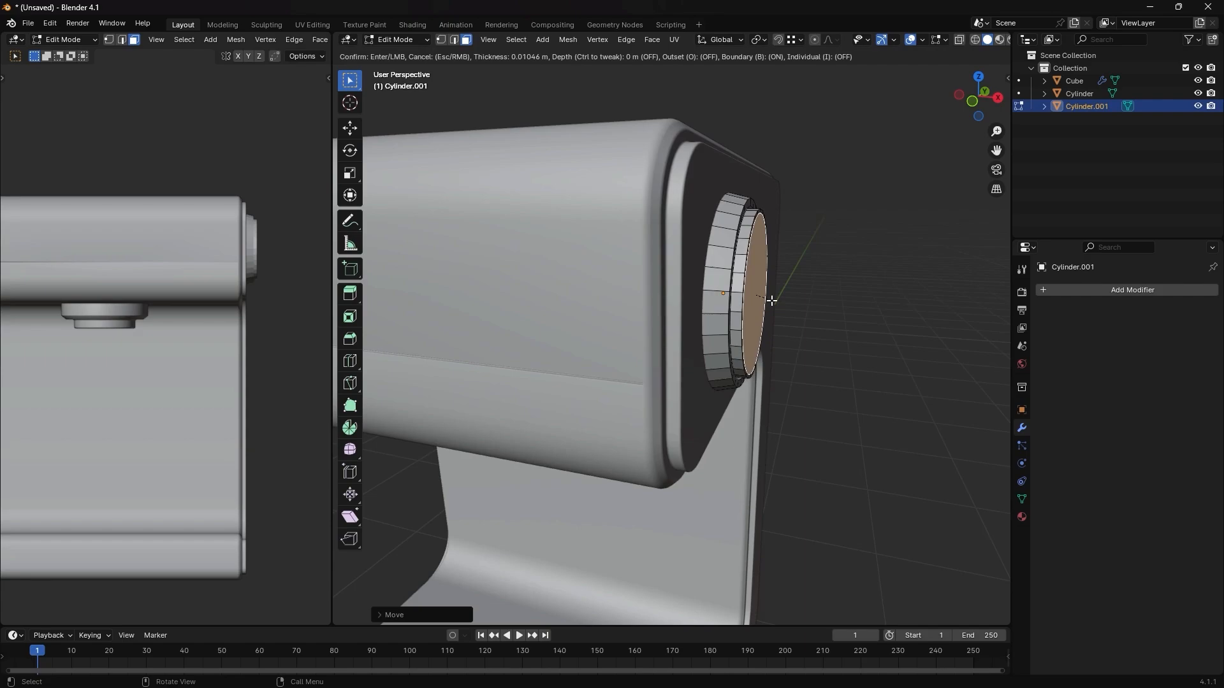
click(769, 298)
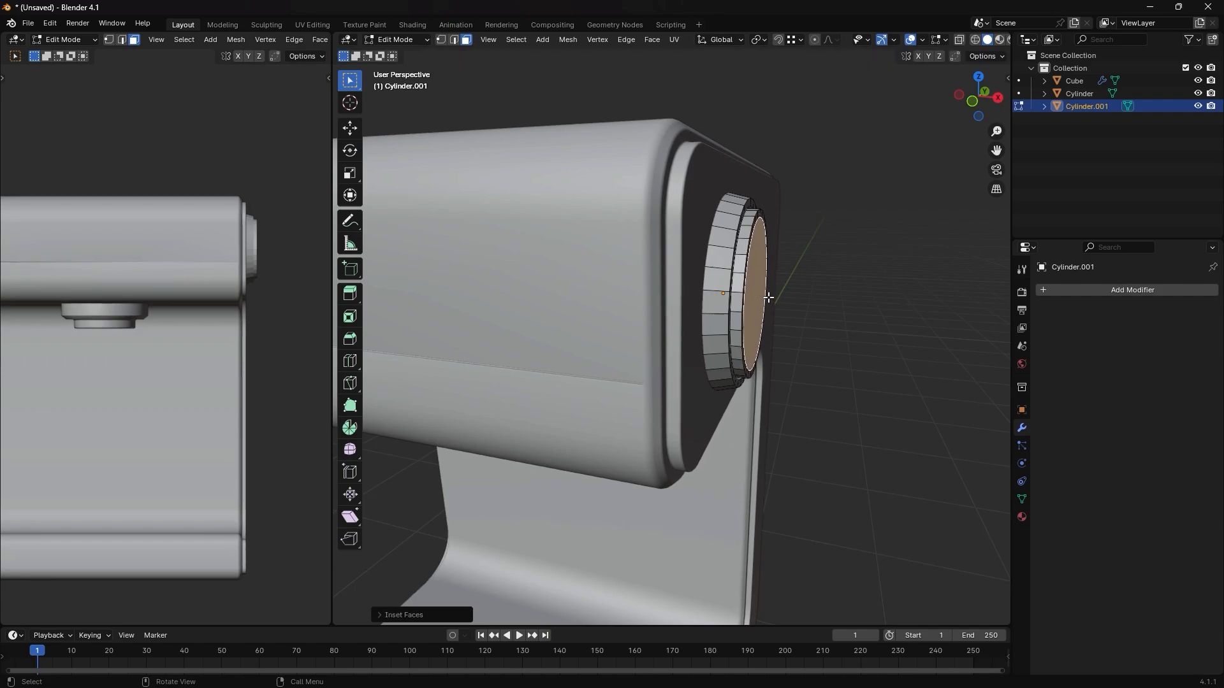
key(g)
key(x)
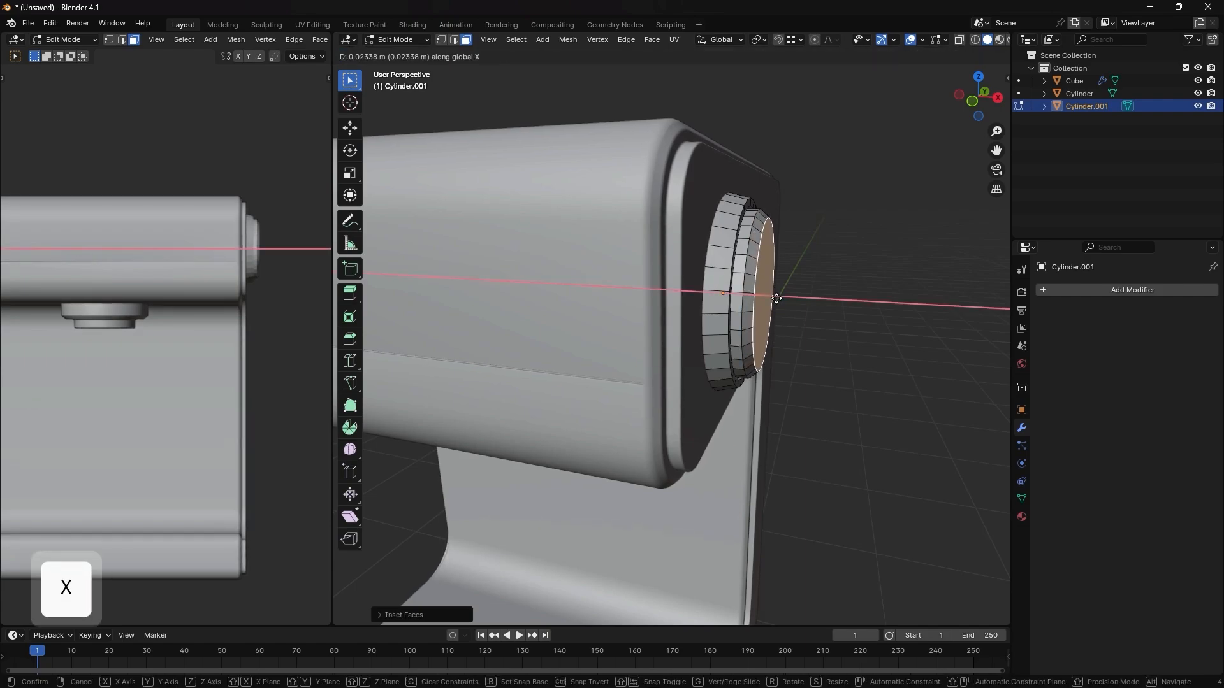
click(777, 297)
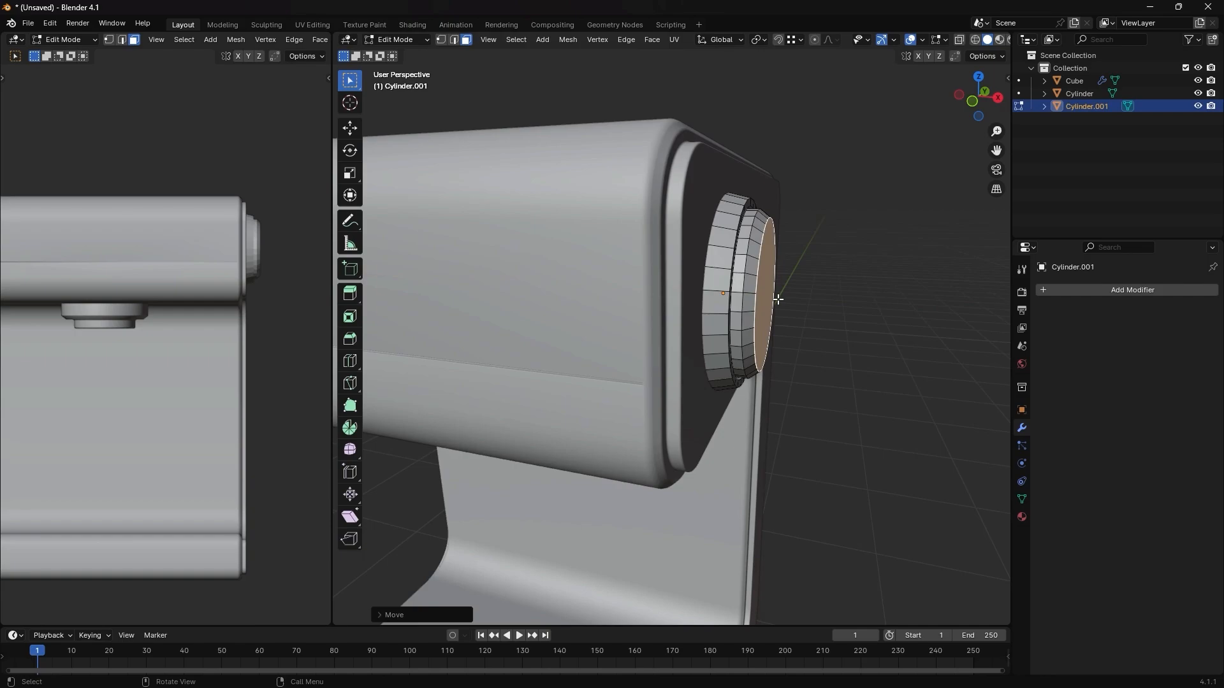
- Select the edge loops around the dial and the knob's outer rim and bevel them about 0.005 m with 4 segments
key(2)
alt+shift+click(742, 300)
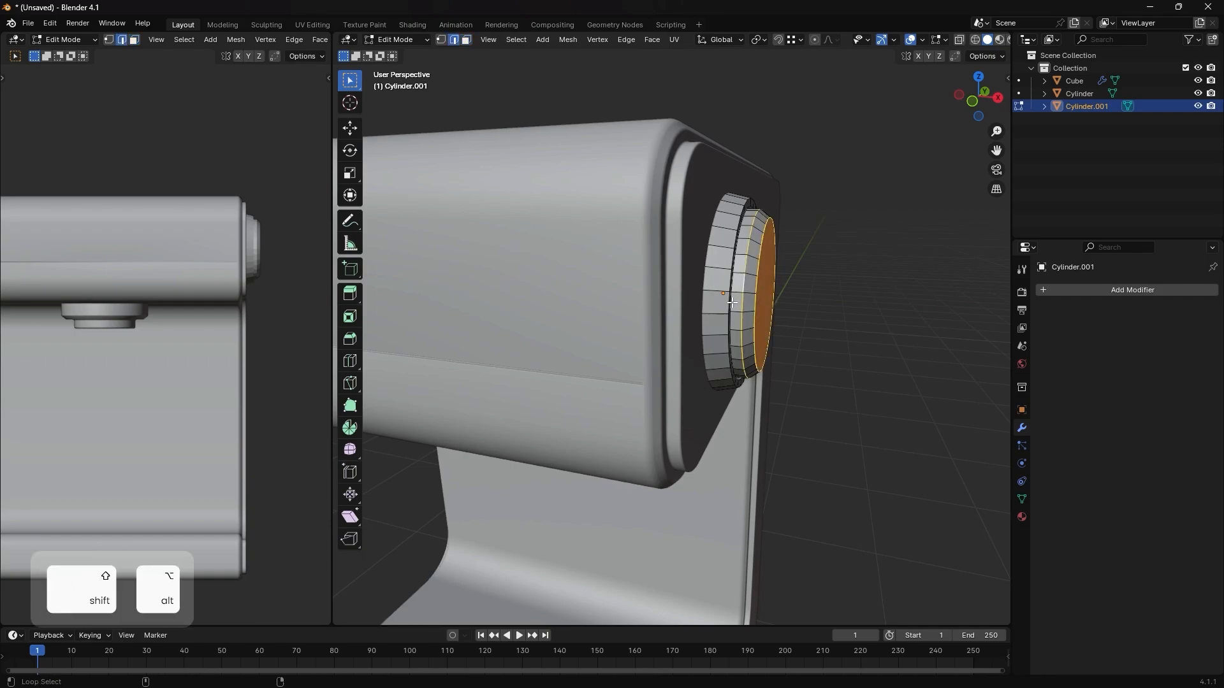
alt+shift+click(728, 305)
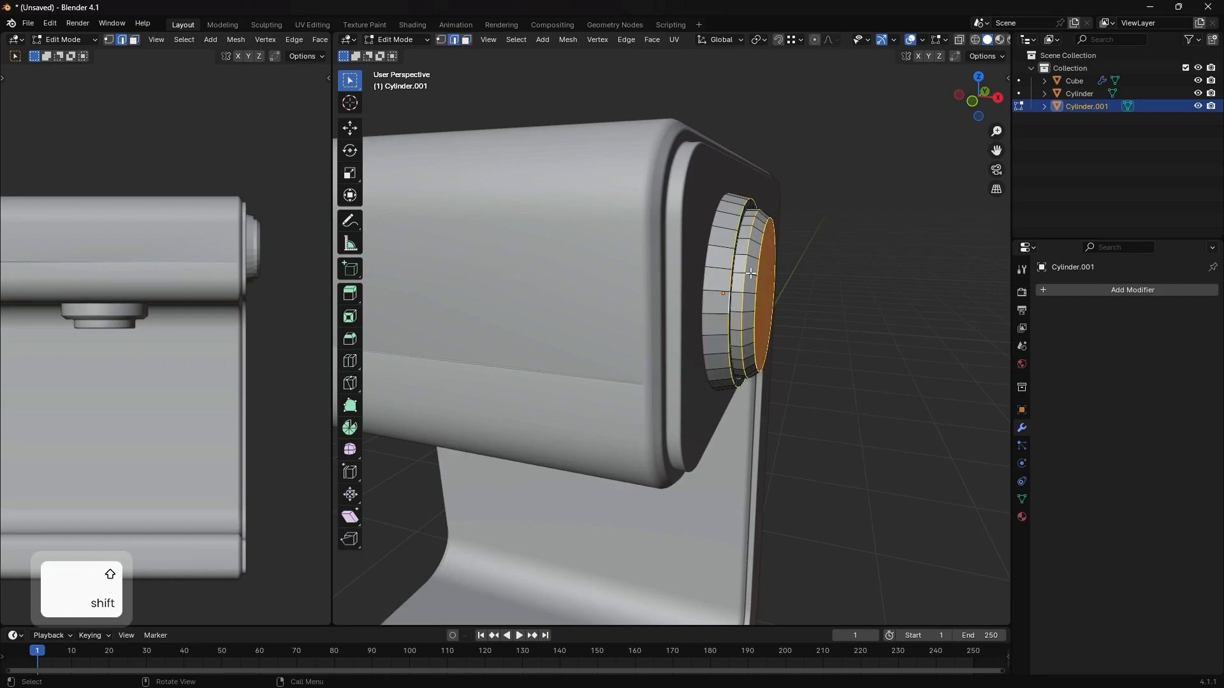
scroll(756, 215, up, 2)
middle_drag(780, 176, 759, 186)
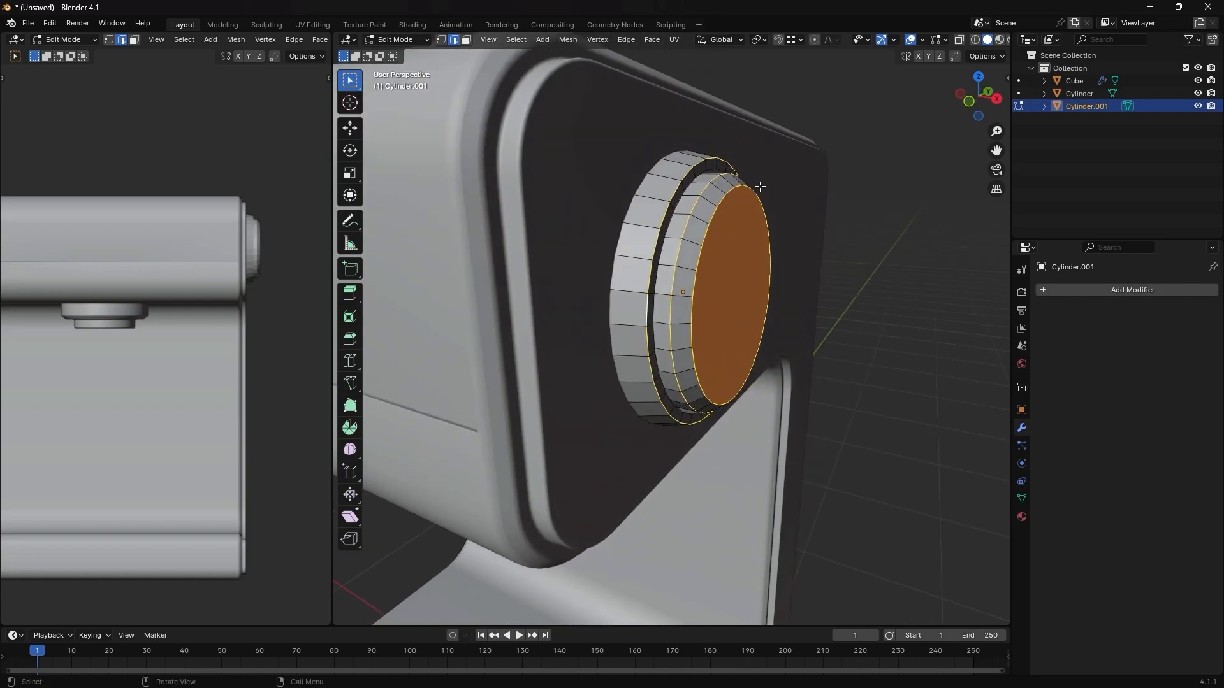
alt+shift+click(716, 170)
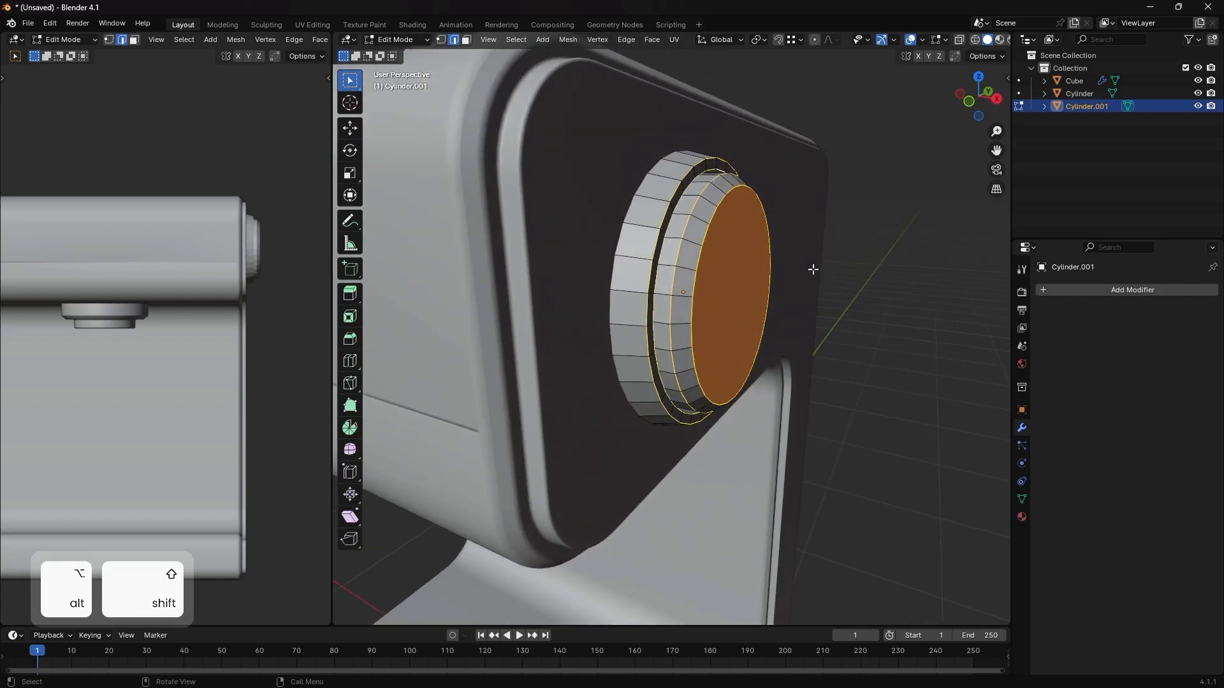
key(ctrl+b)
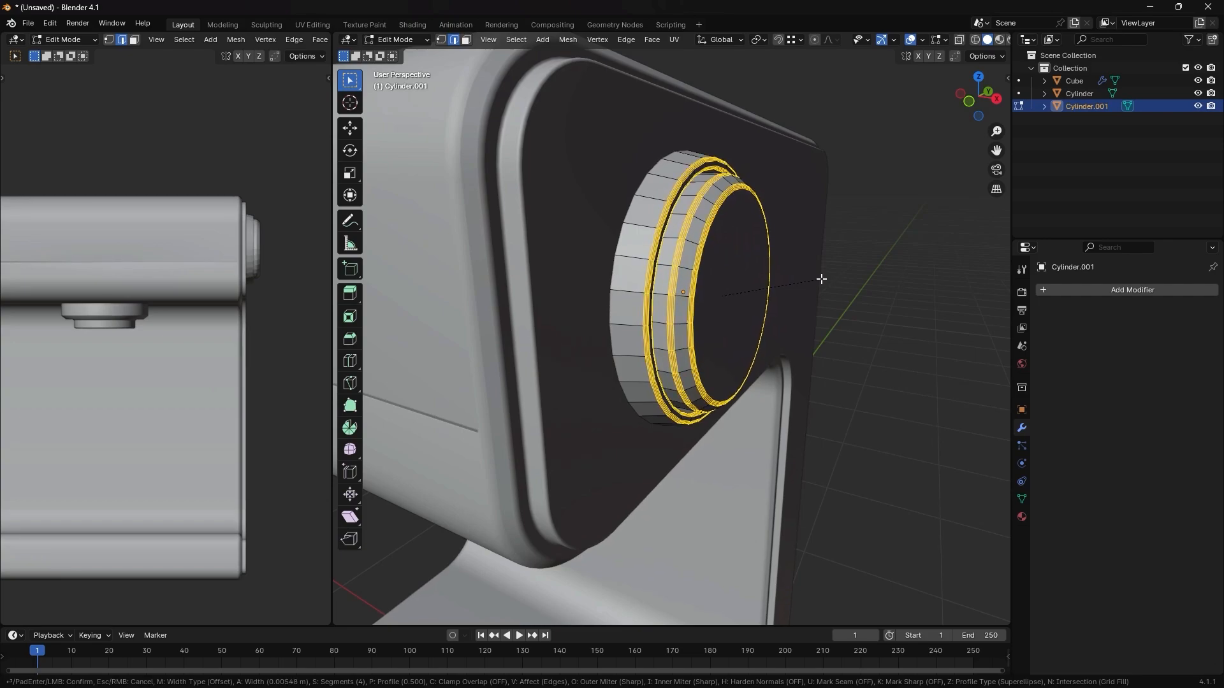
click(771, 296)
- Shade the knob smooth by angle and add a Subdivision modifier with viewport level 1
key(Tab)
right_click(718, 279)
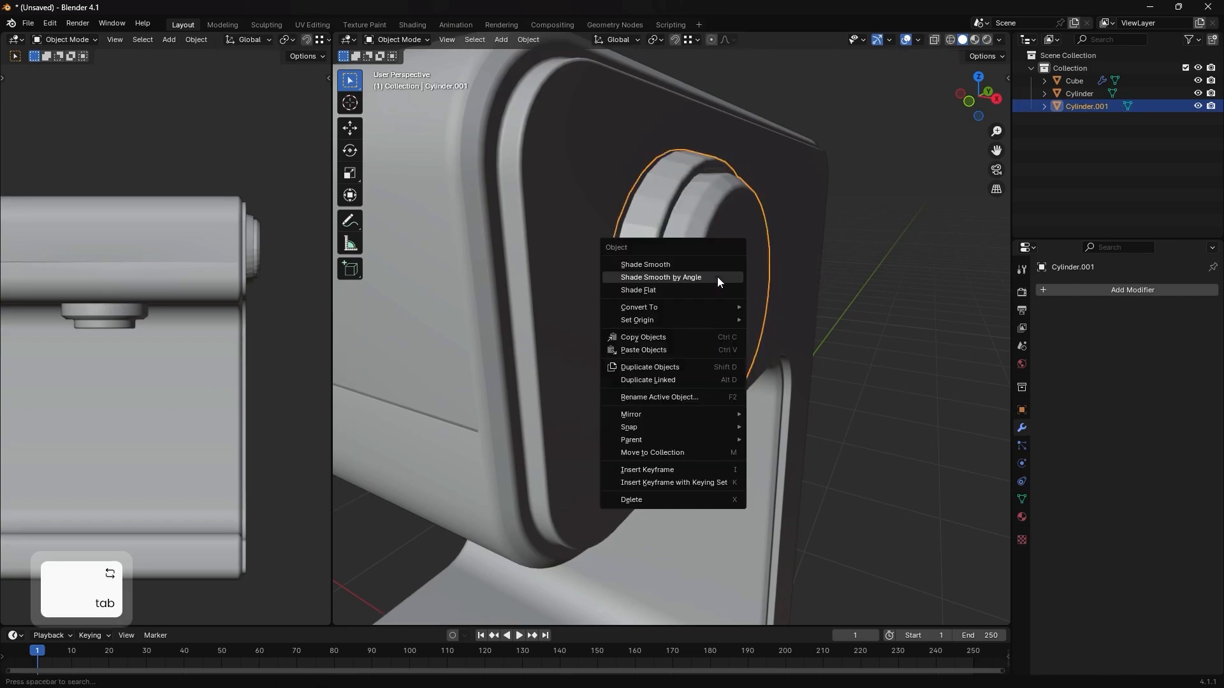
click(717, 276)
middle_drag(702, 263, 663, 271)
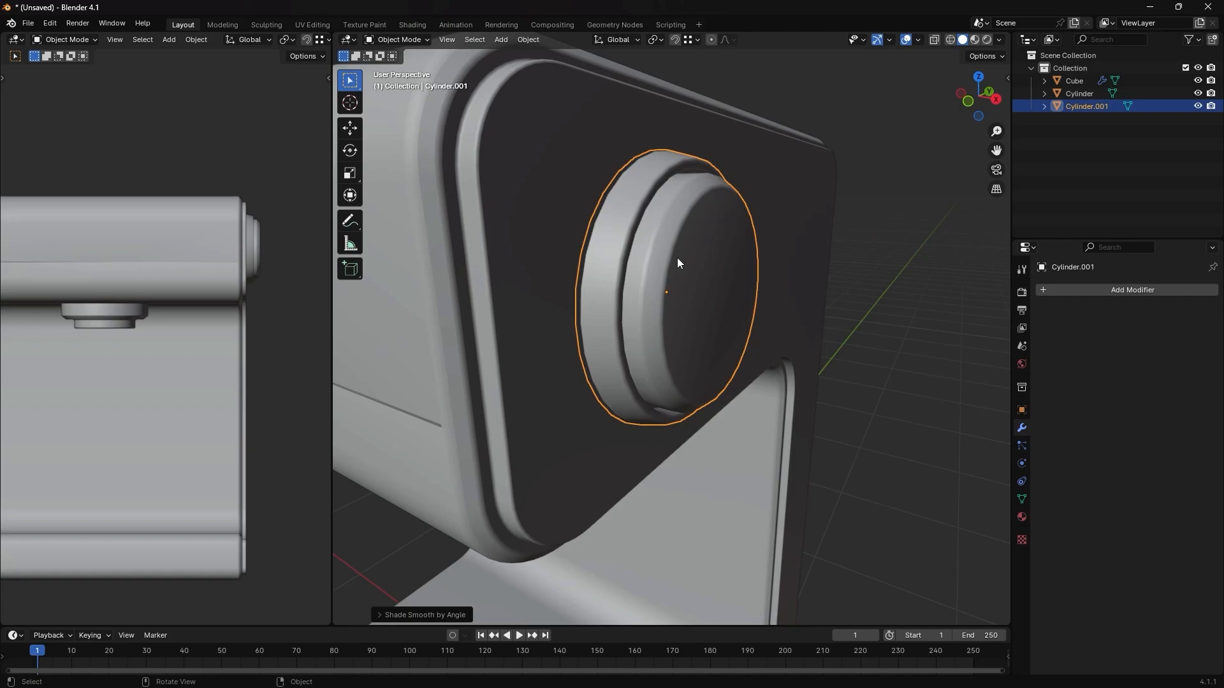
click(1057, 293)
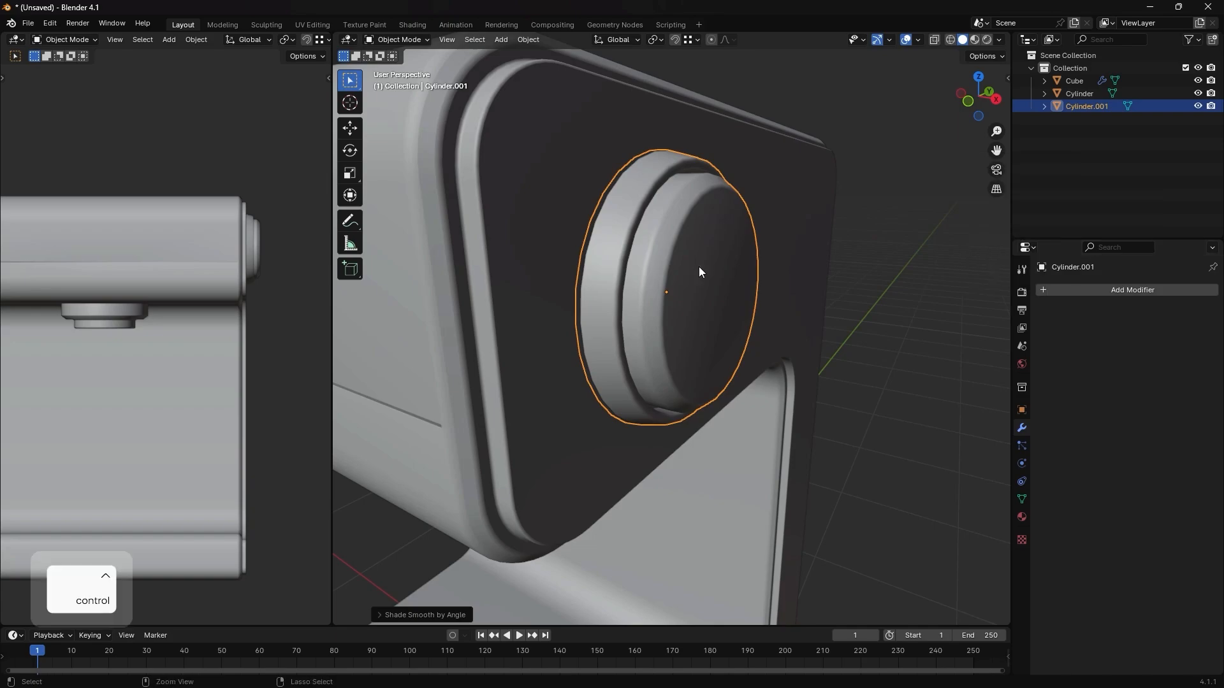
key(ctrl+1)
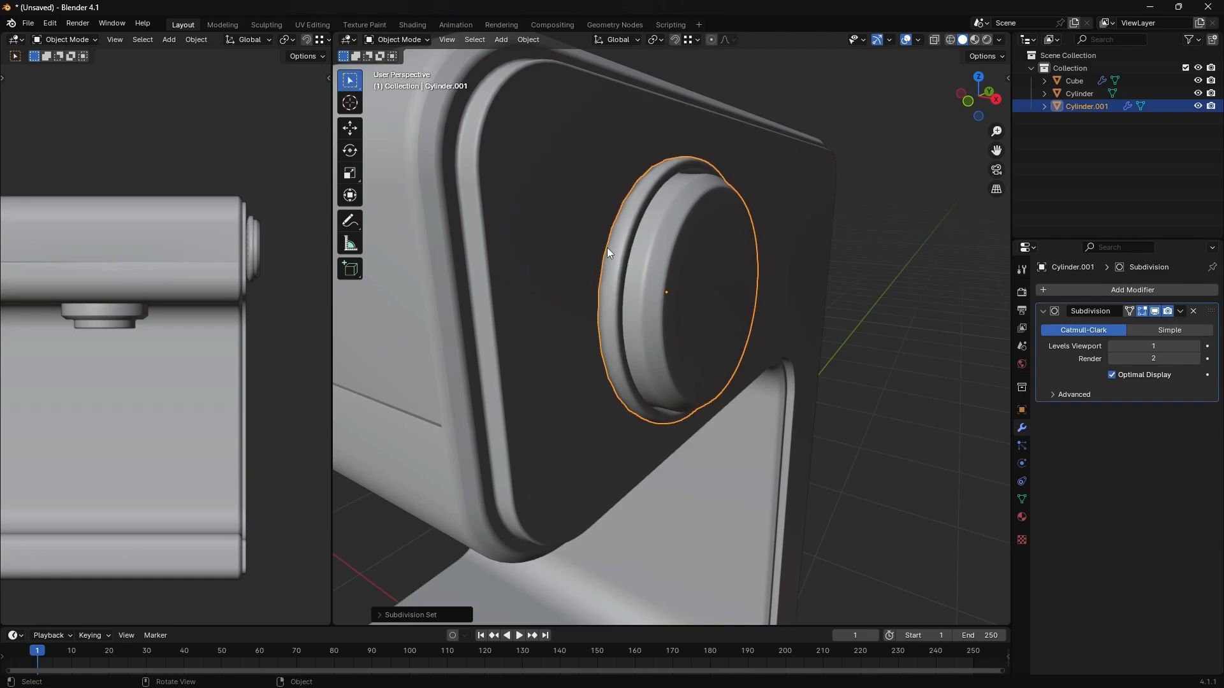
- Add a loop cut around the knob's outer side wall and slide it fully to the base edge to hold its shape
key(Tab)
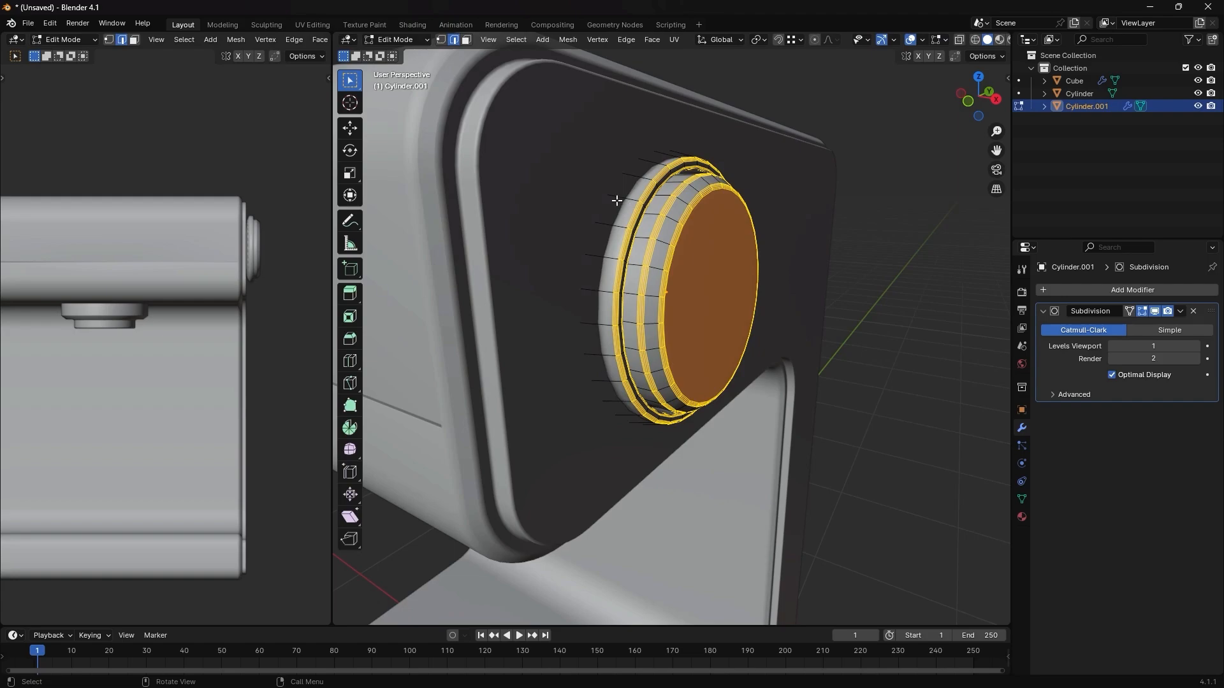
key(2)
click(617, 195)
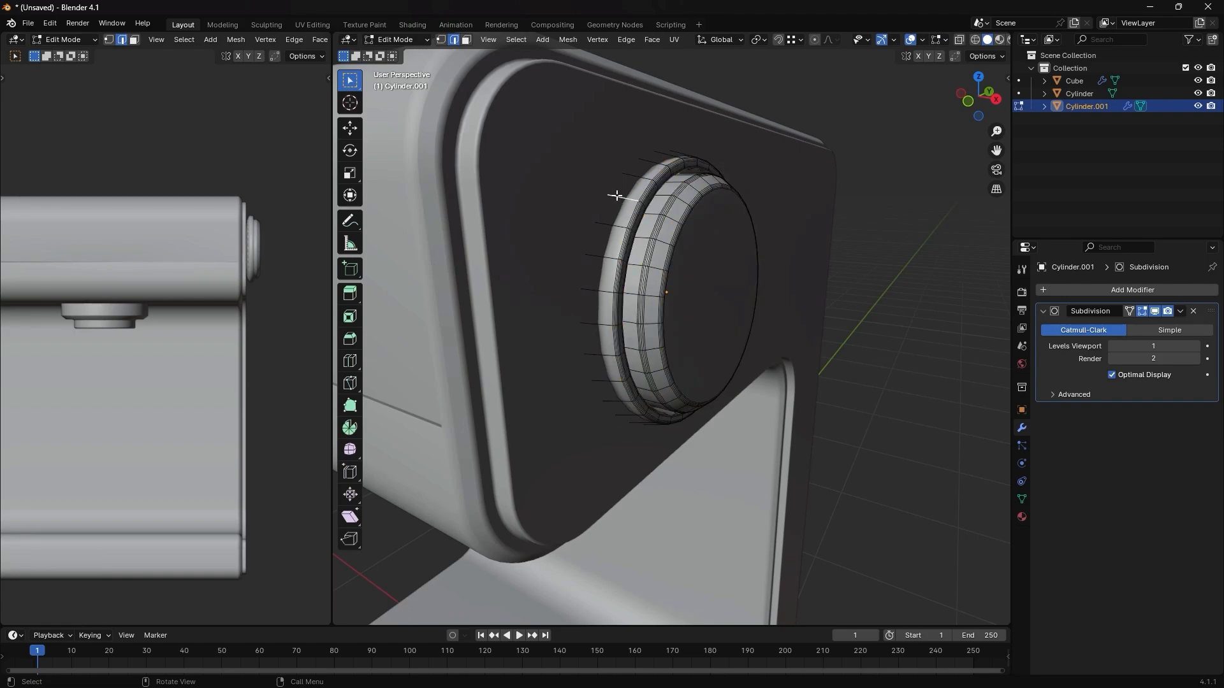
key(ctrl+r)
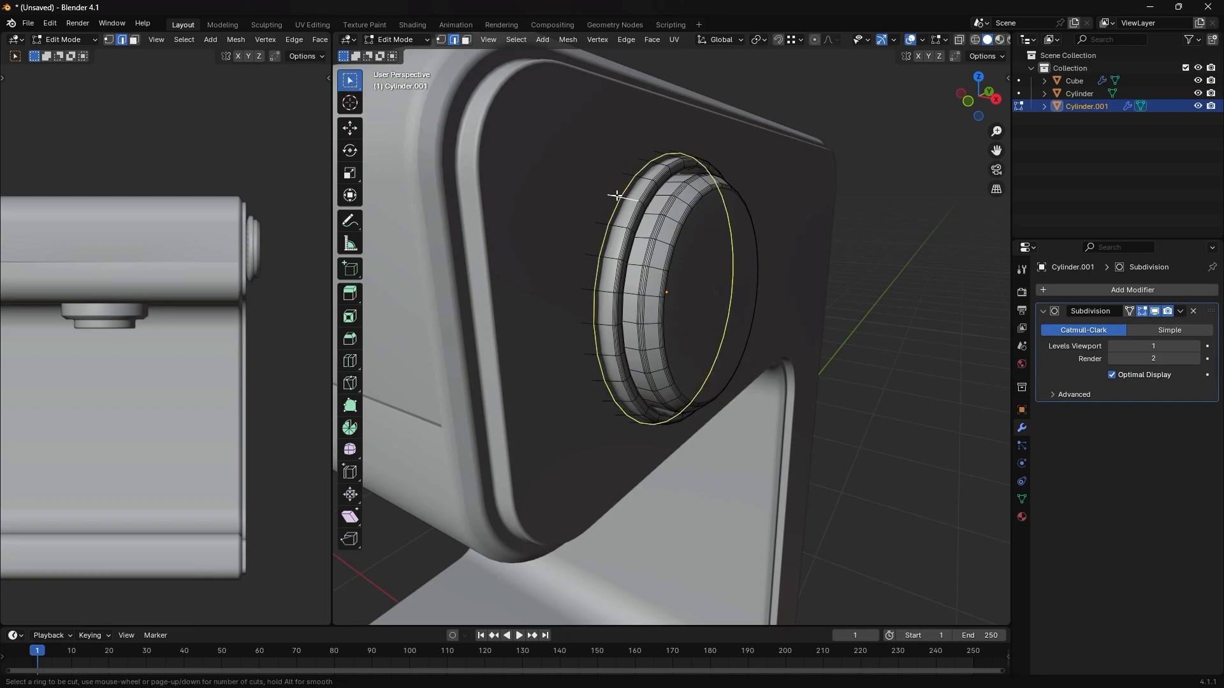
click(616, 195)
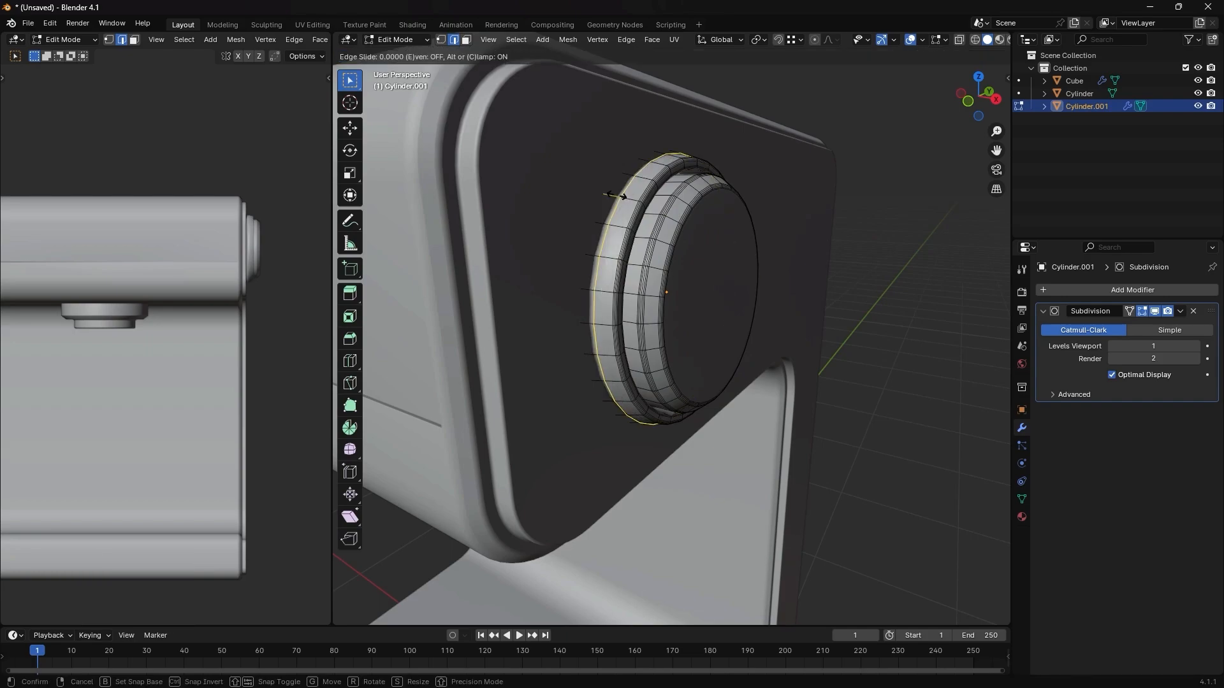
click(552, 185)
key(Tab)
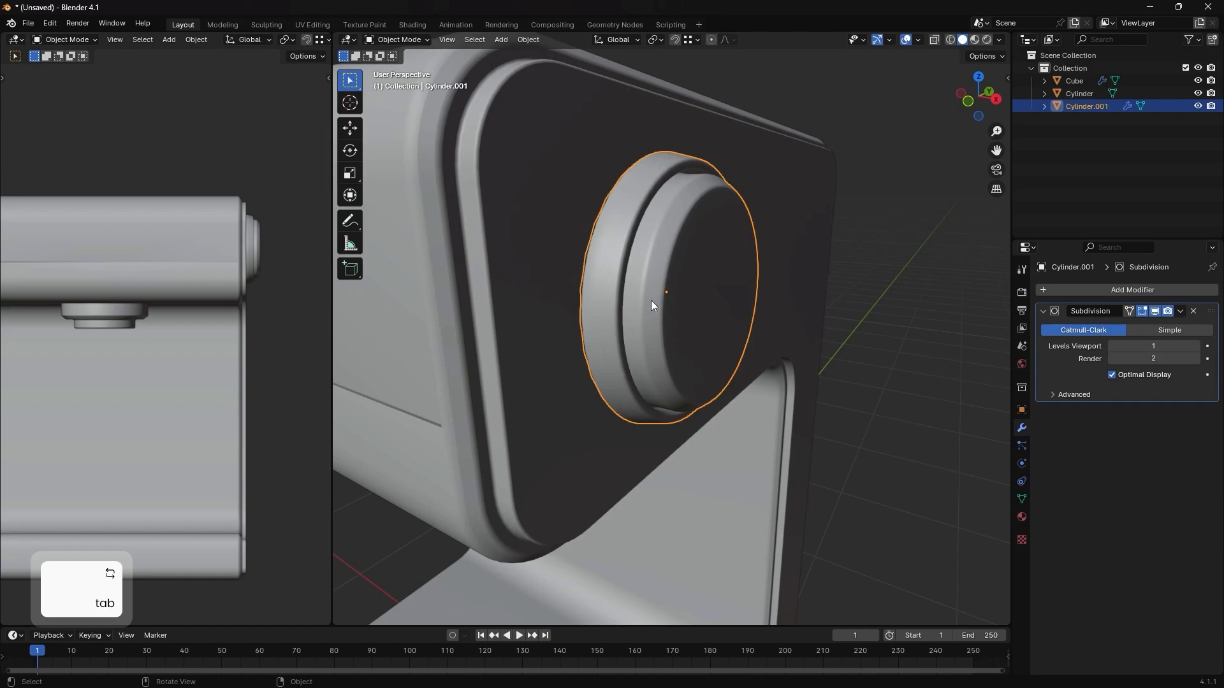
scroll(649, 300, down, 2)
click(877, 327)
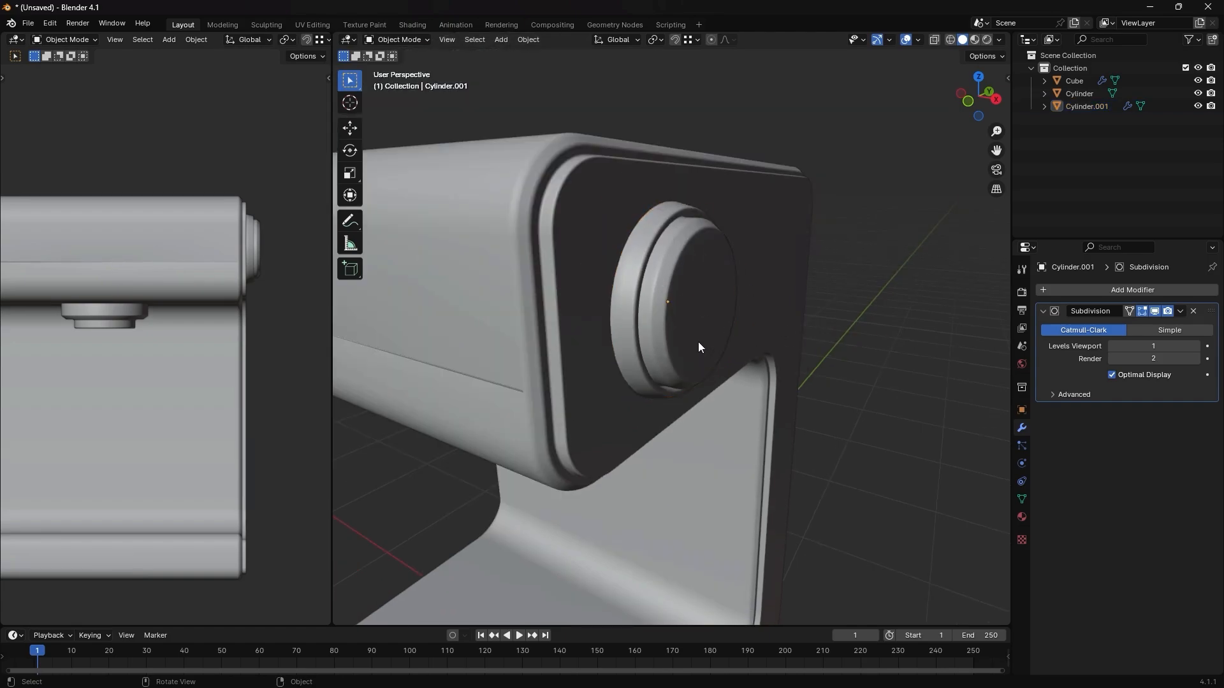
scroll(698, 342, down, 3)
middle_drag(698, 342, 740, 326)
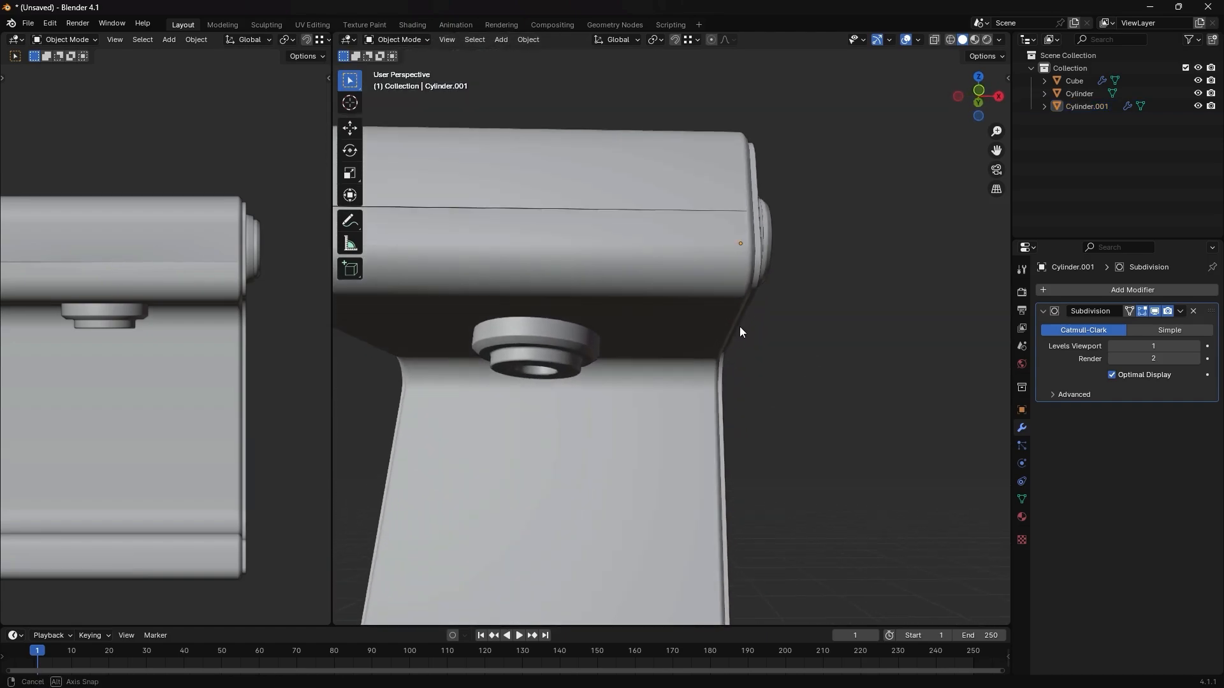
key(Delete)
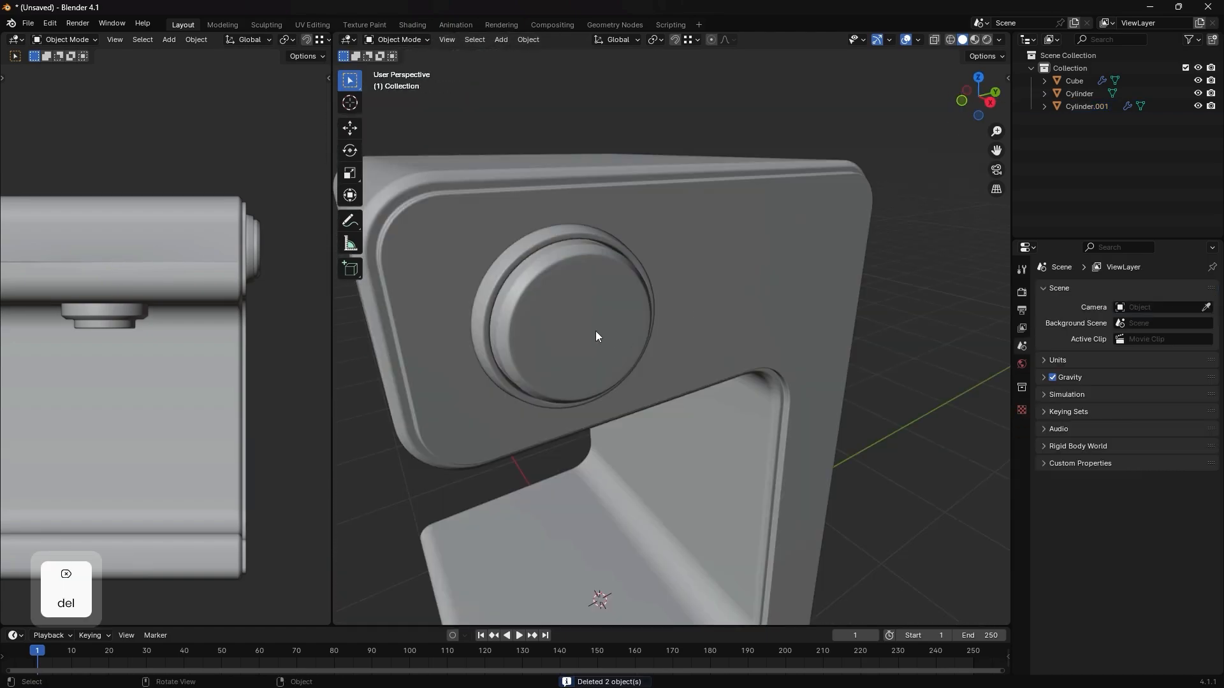
middle_drag(596, 336, 626, 323)
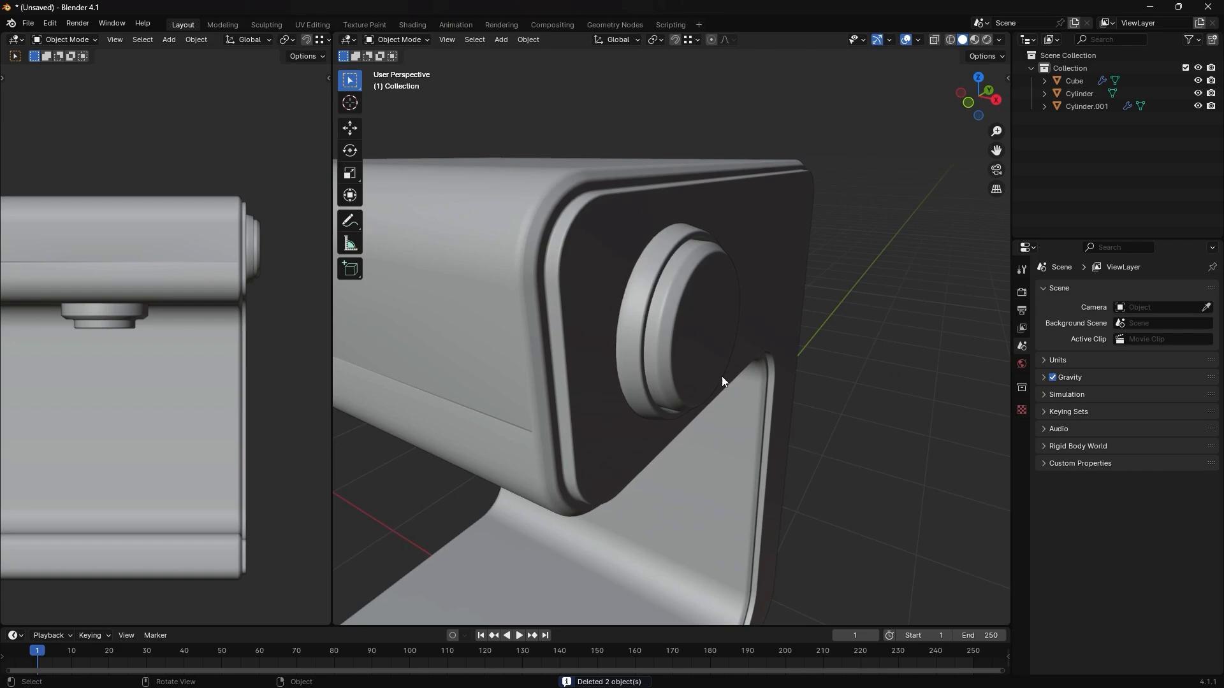
- Make a linked duplicate of the side knob and place it along Y toward the rear of the side face
middle_drag(724, 380, 694, 361)
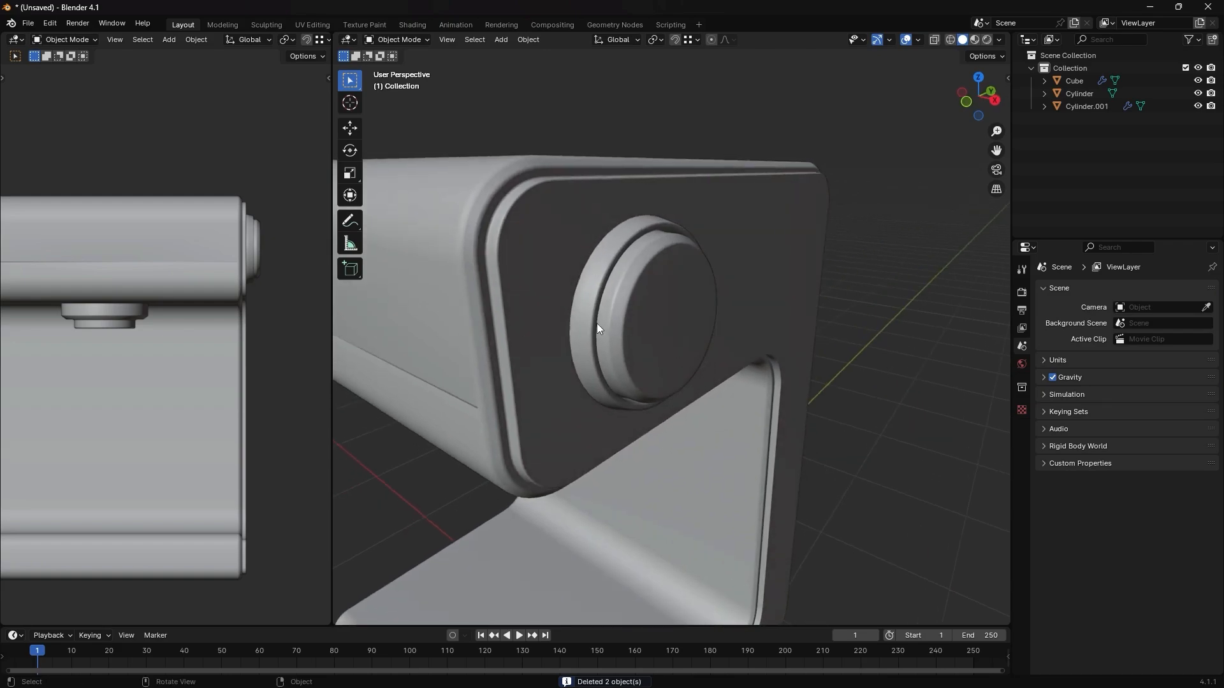
middle_drag(596, 324, 584, 319)
click(607, 310)
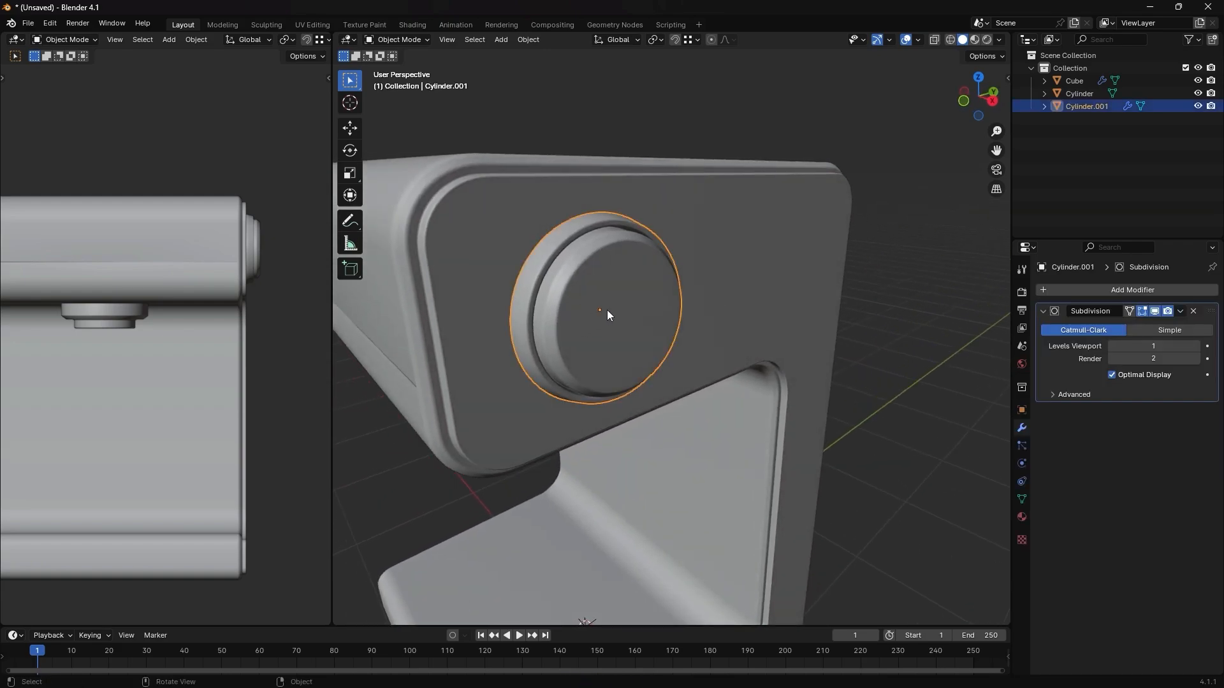
key(shift+d)
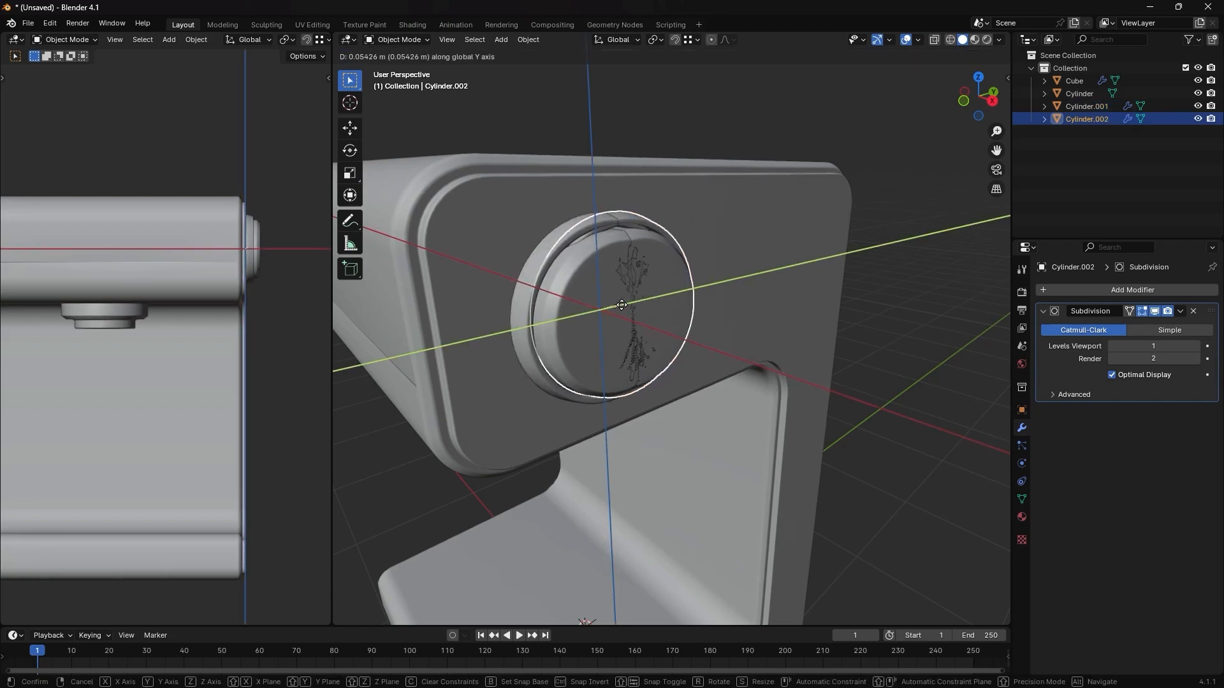
click(763, 295)
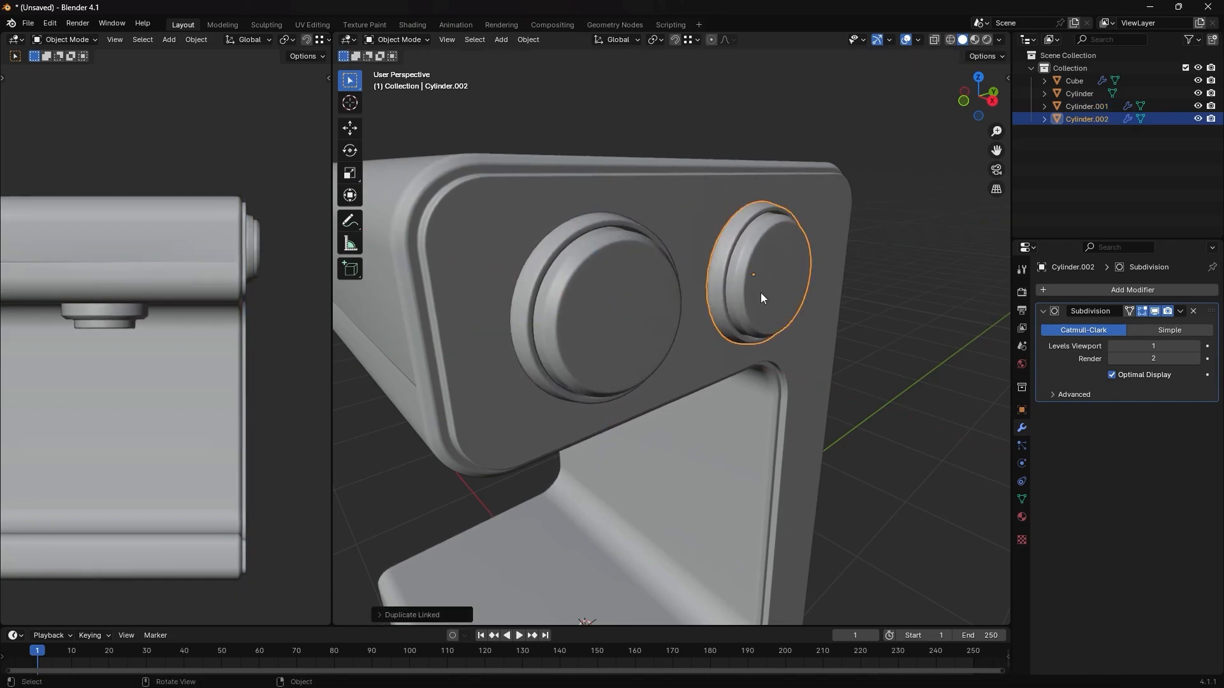
- Rotate the duplicated knob 90° about the Z axis
middle_drag(761, 306, 762, 325)
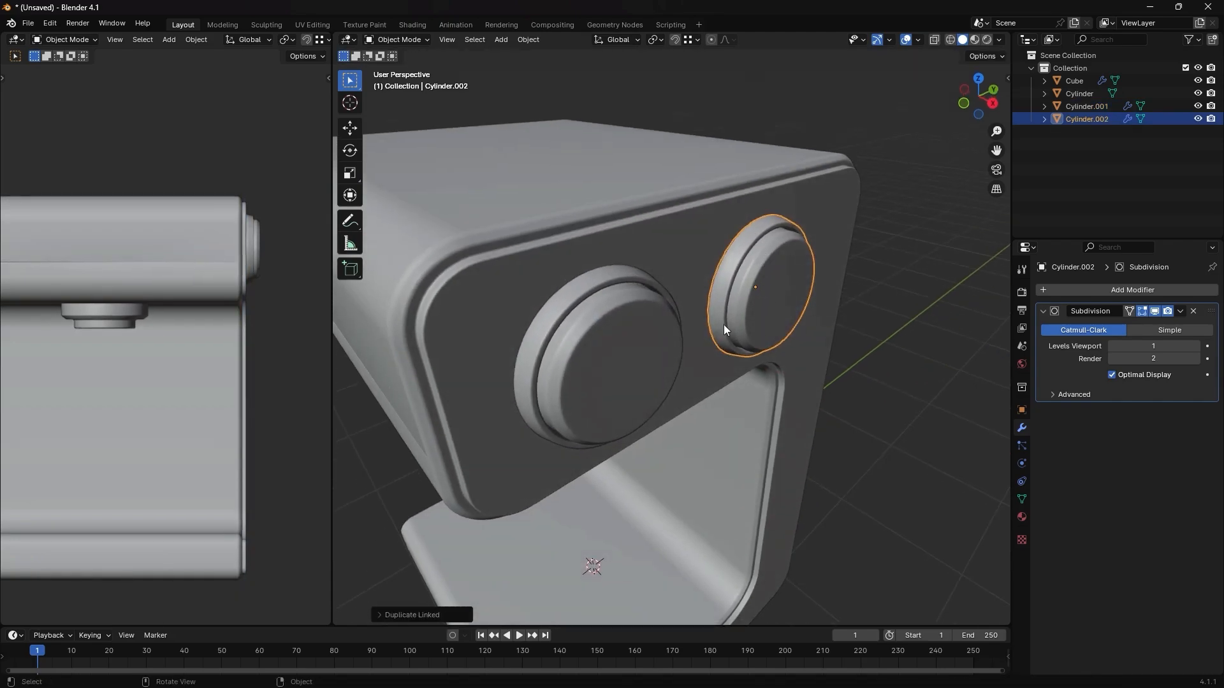
key(r)
key(z)
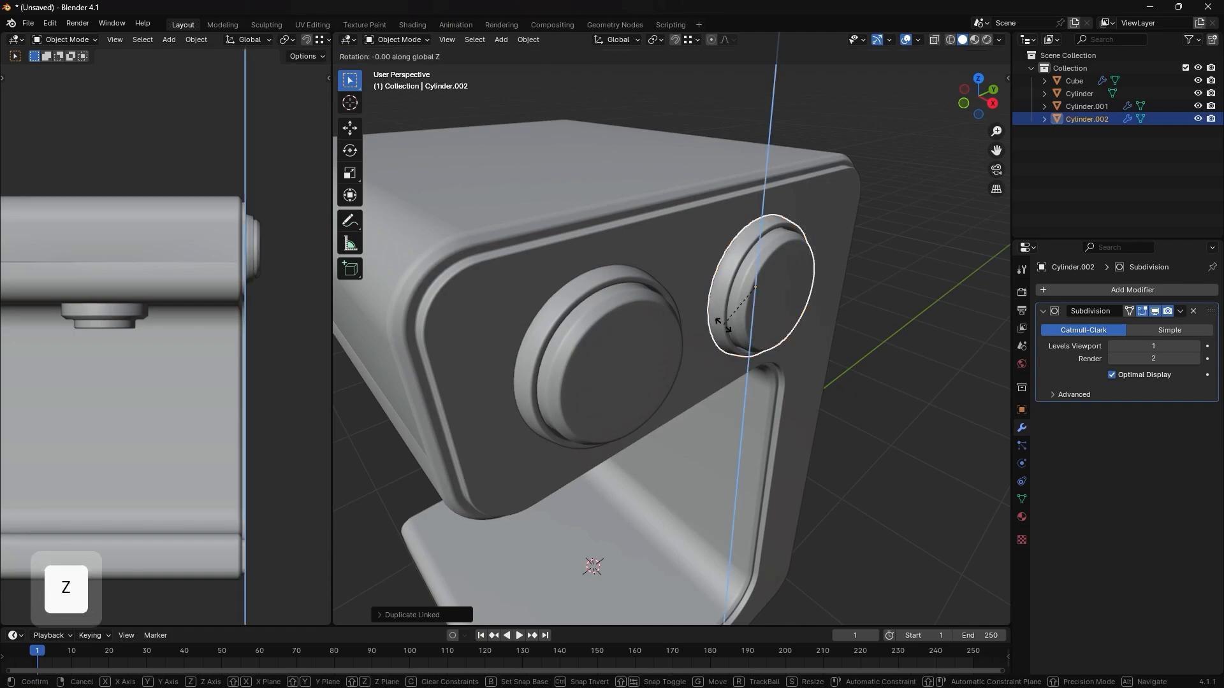
key(9)
key(0)
key(Return)
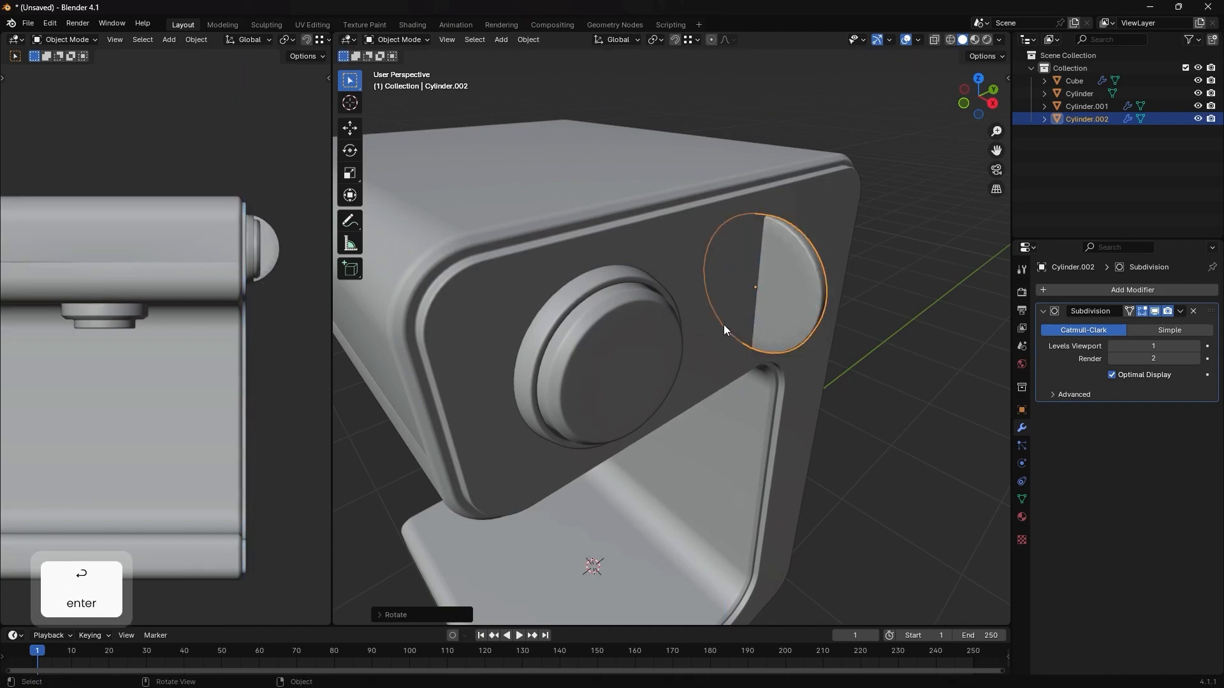
- Rotate the duplicated knob again about the Z axis so its dial points toward the machine's front
key(ctrl)
key(r)
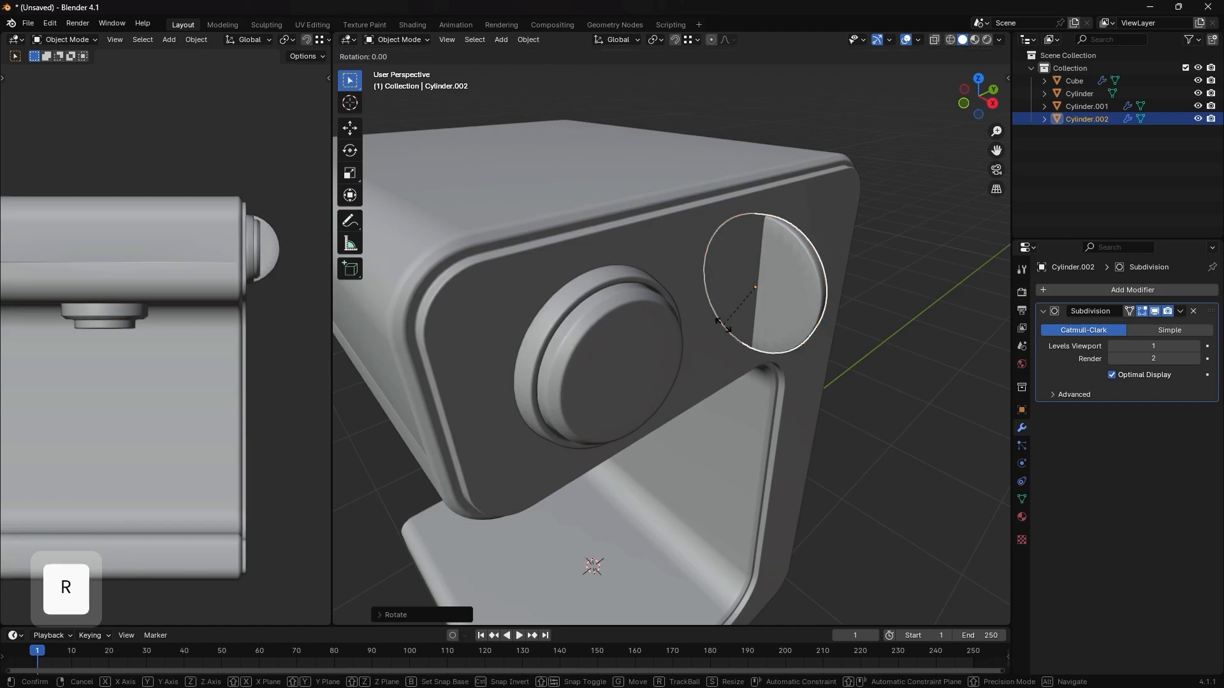
key(z)
key(9)
key(0)
key(Return)
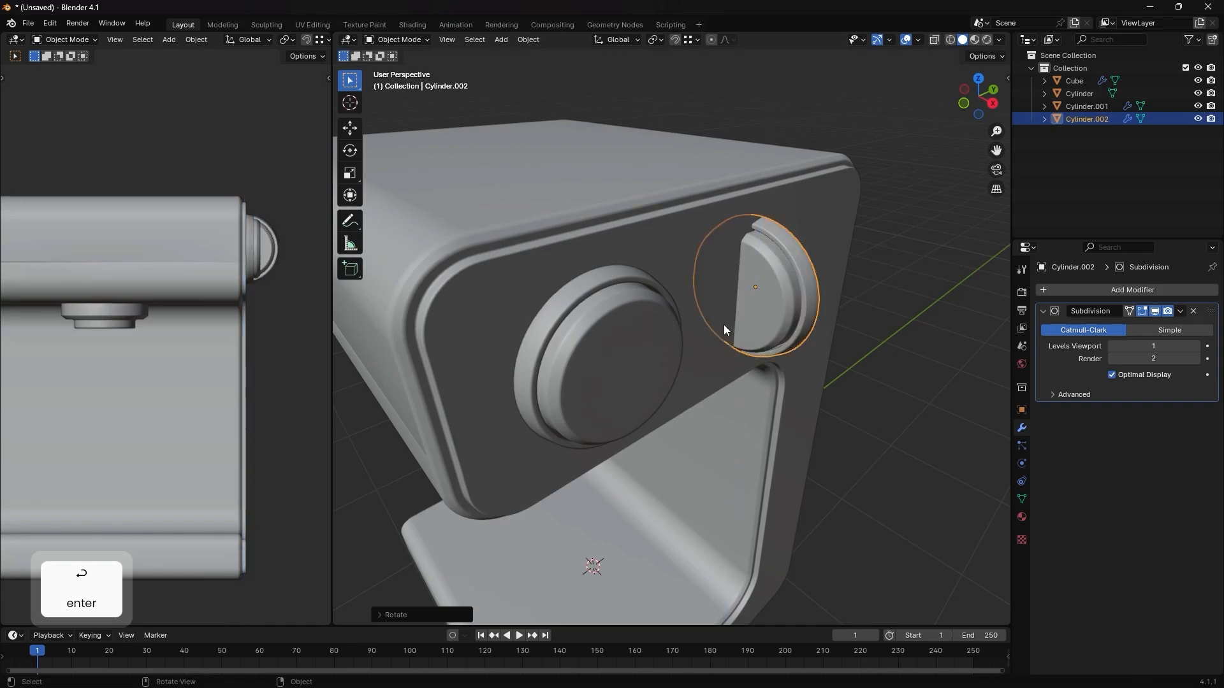
key(s)
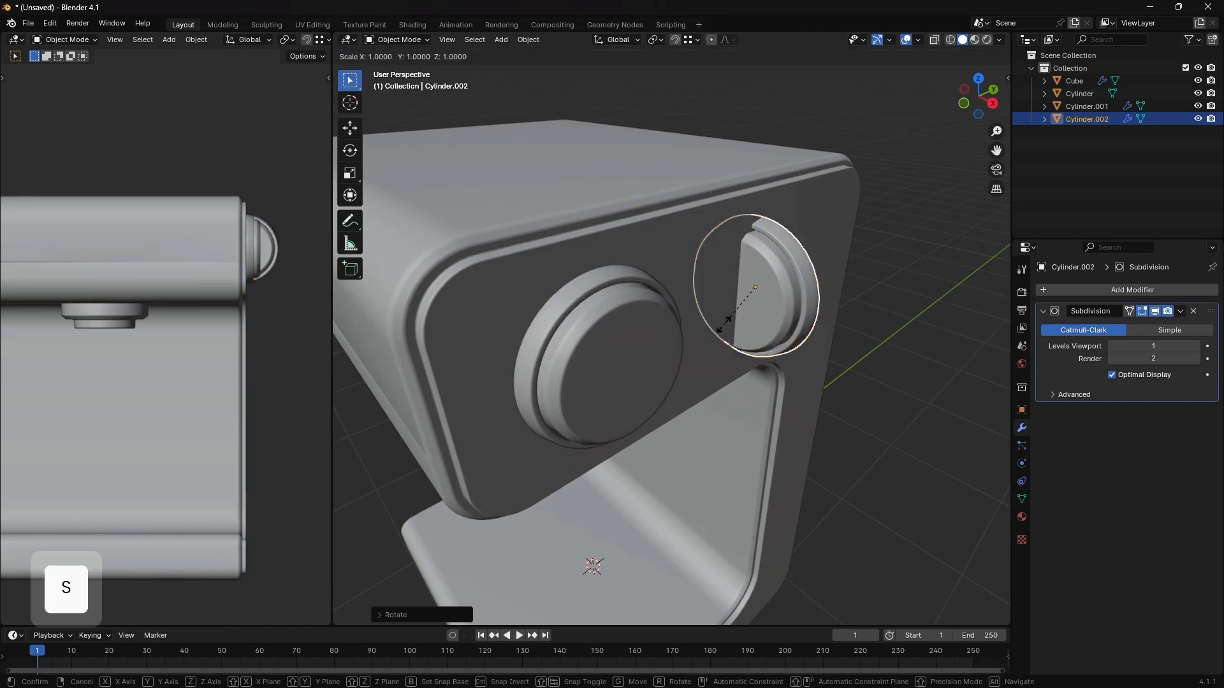
key(Escape)
- In the right view, move the duplicated knob about -1.222 m along Y against the upper block's front face
key(grave)
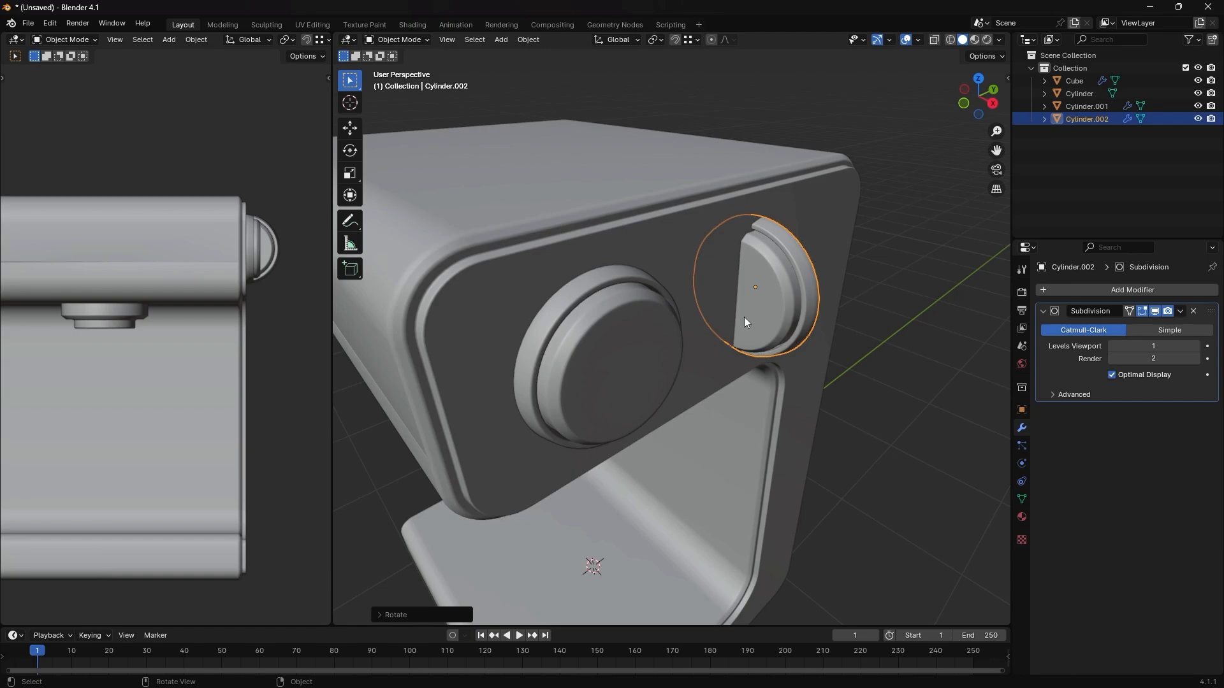
click(765, 313)
shift+middle_drag(614, 296, 768, 329)
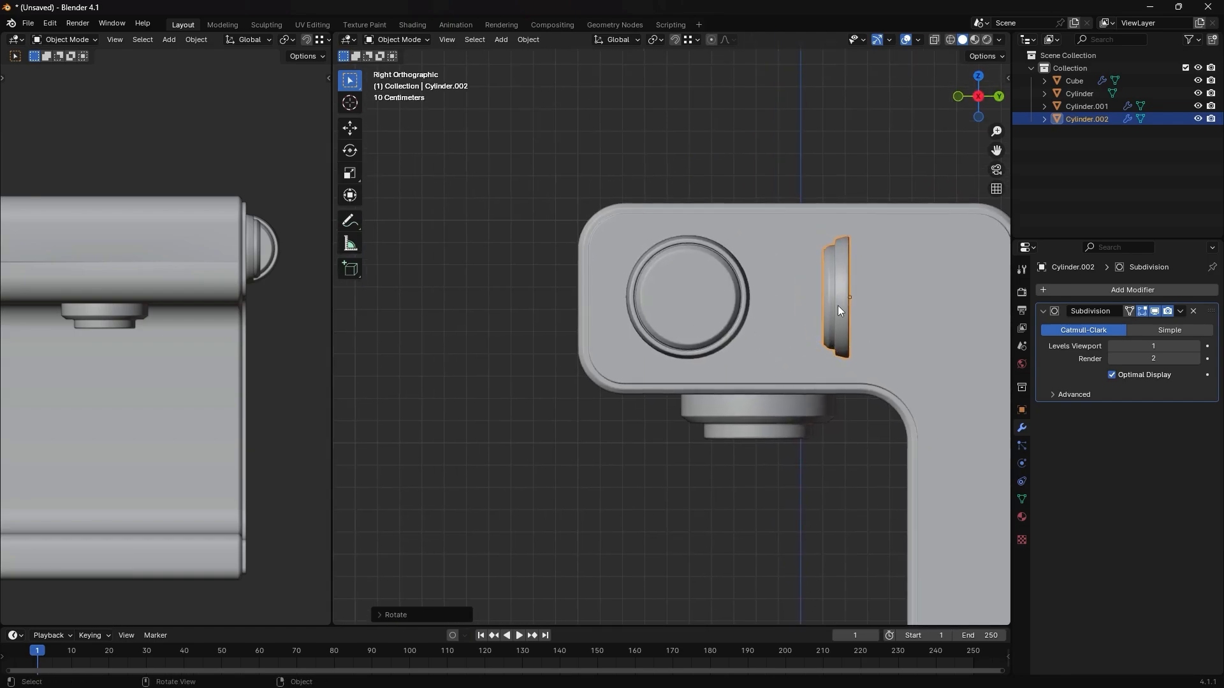
key(g)
key(y)
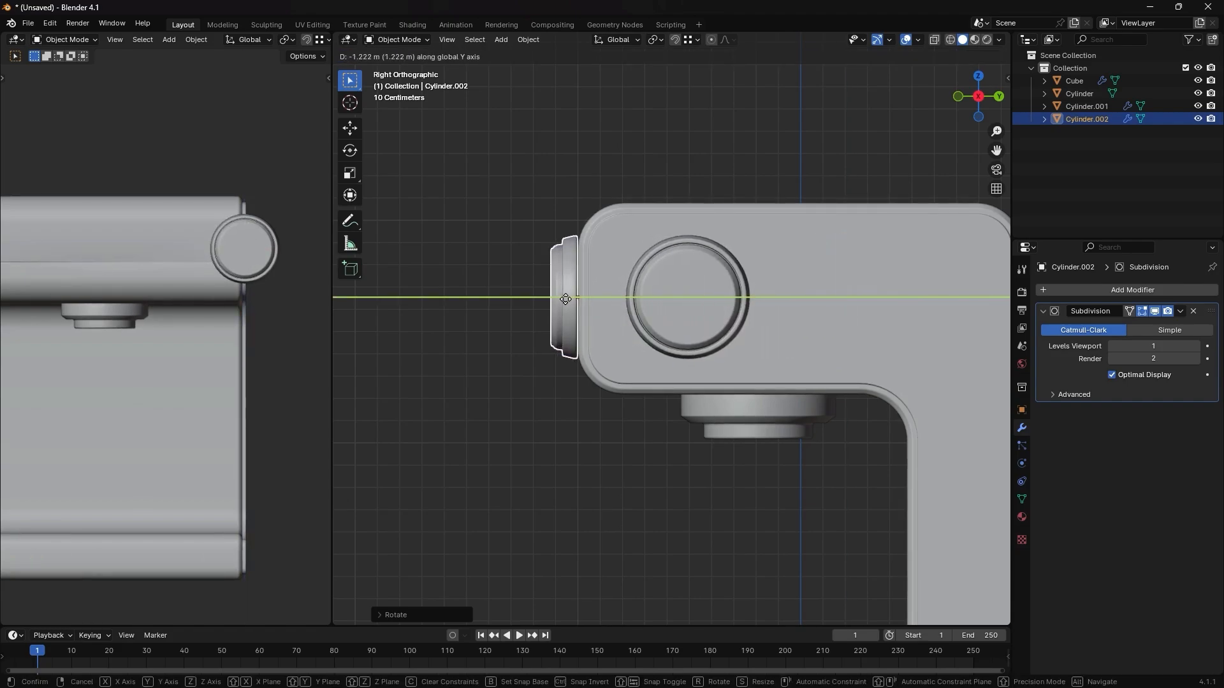
click(566, 299)
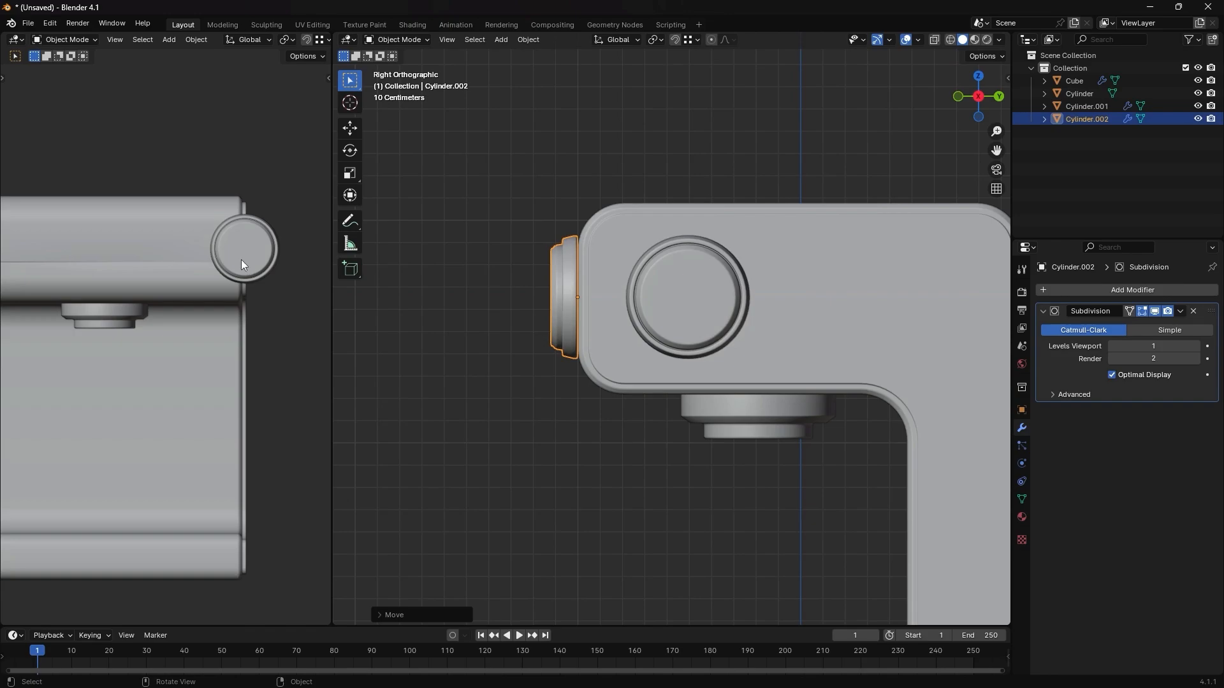
- Move the duplicated knob about -0.42 m along X onto the block's front face and raise it about 0.11 m along Z
key(g)
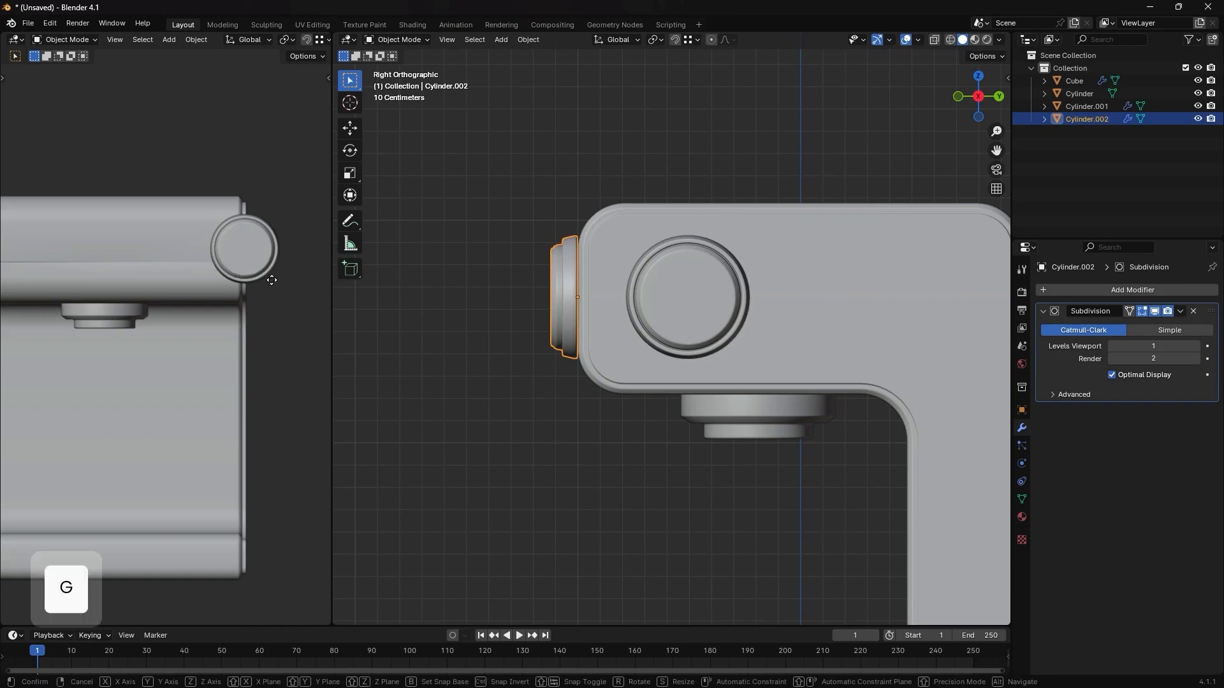
key(x)
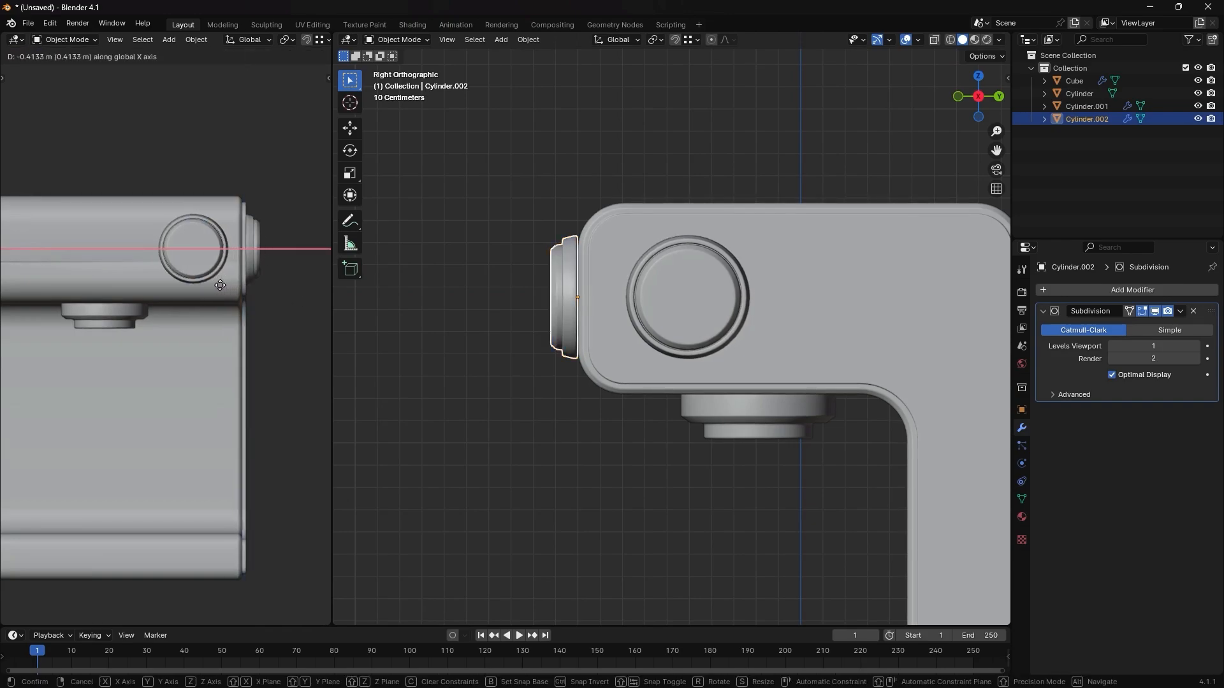
click(218, 290)
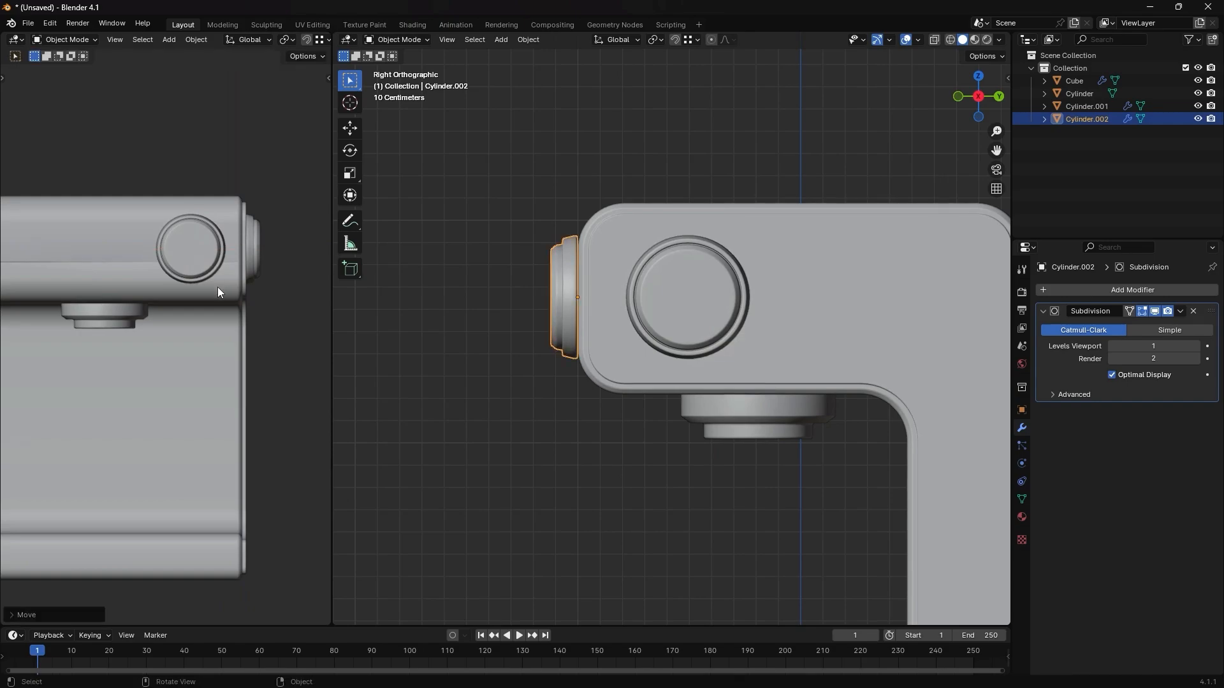
key(g)
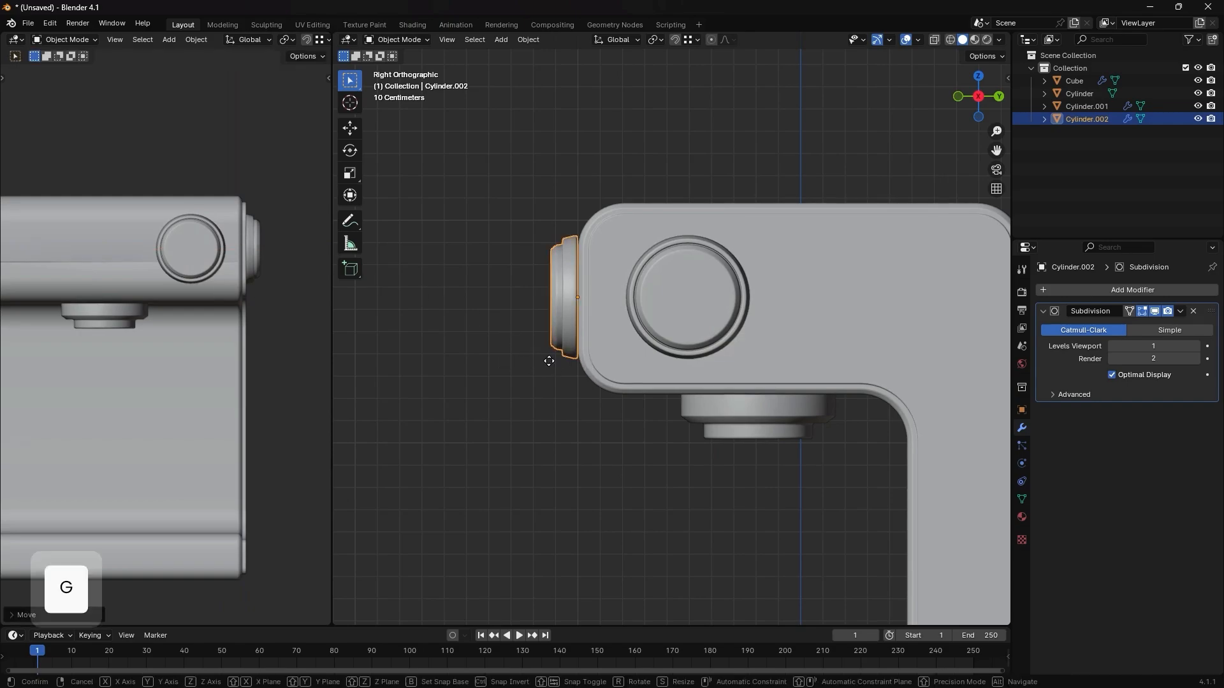
key(z)
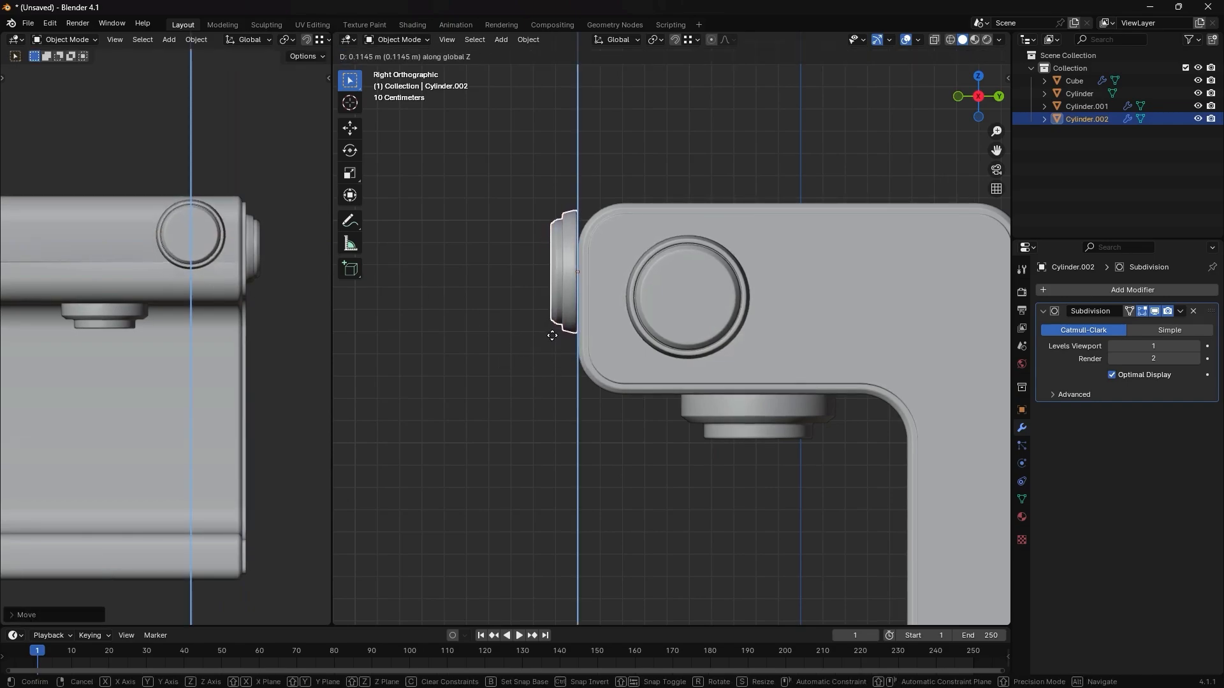
click(552, 335)
- Scale the front knob down uniformly to less than half its size and lower it about 0.04 m along Z
key(s)
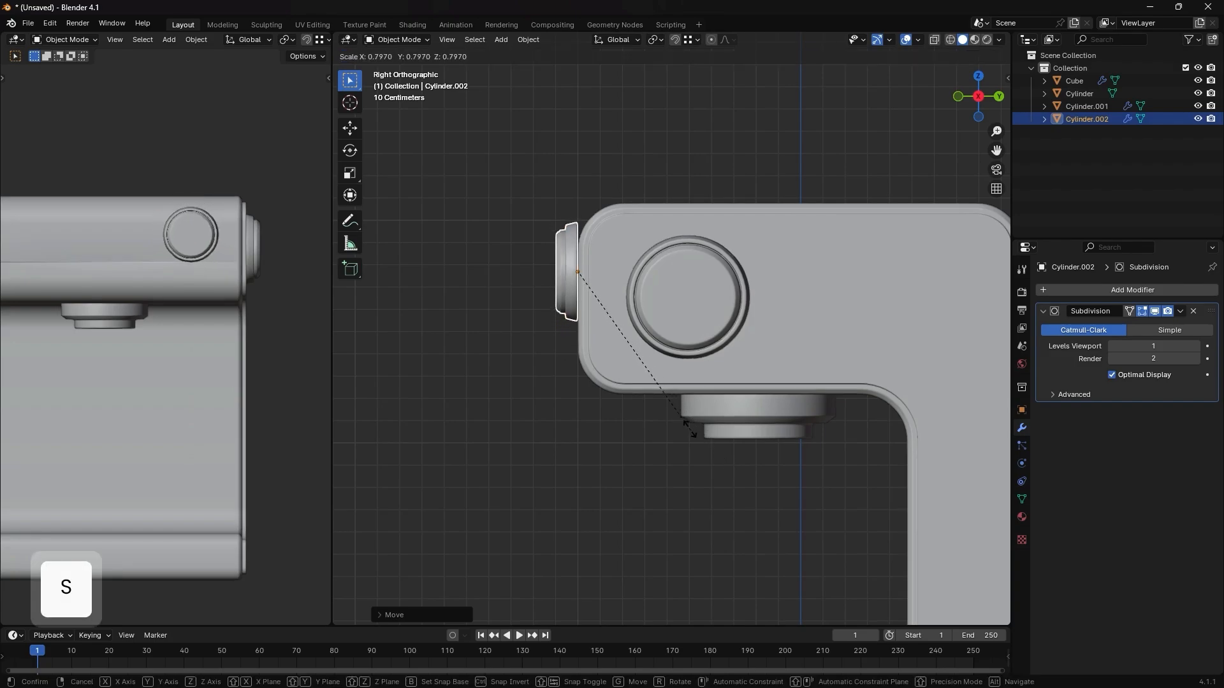
click(587, 286)
key(g)
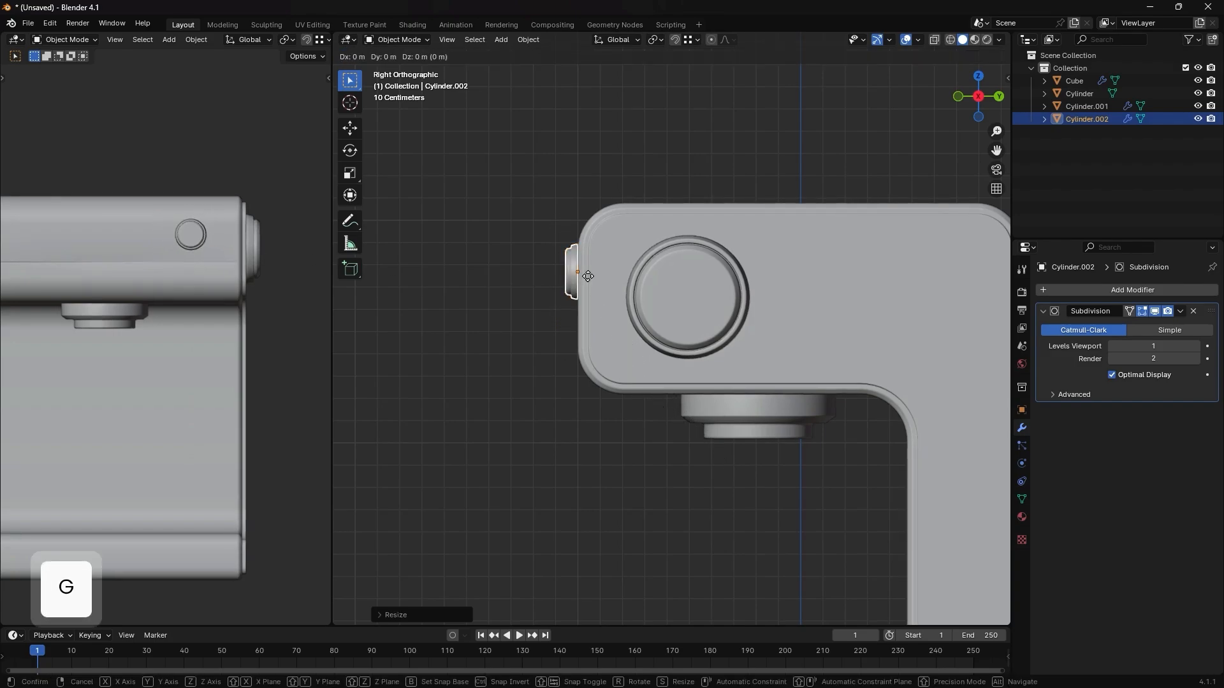
key(z)
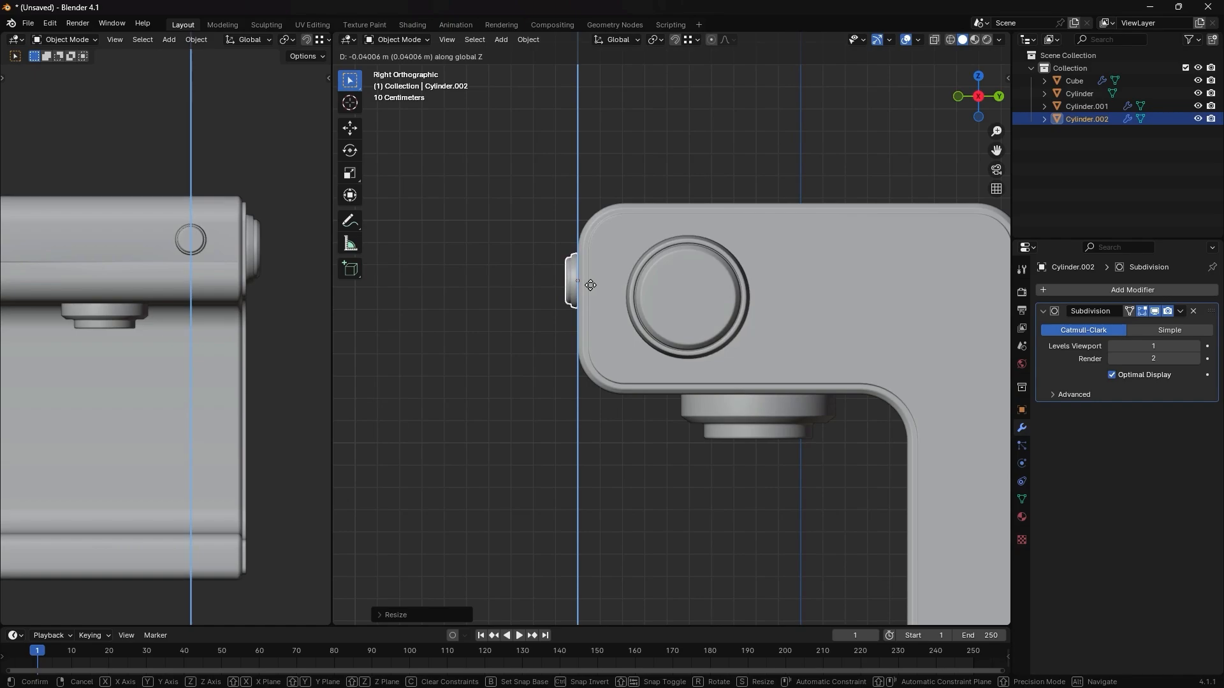
click(590, 284)
- In the front view, add a mesh plane and raise it along Z to the height of the upper block
scroll(573, 278, up, 2)
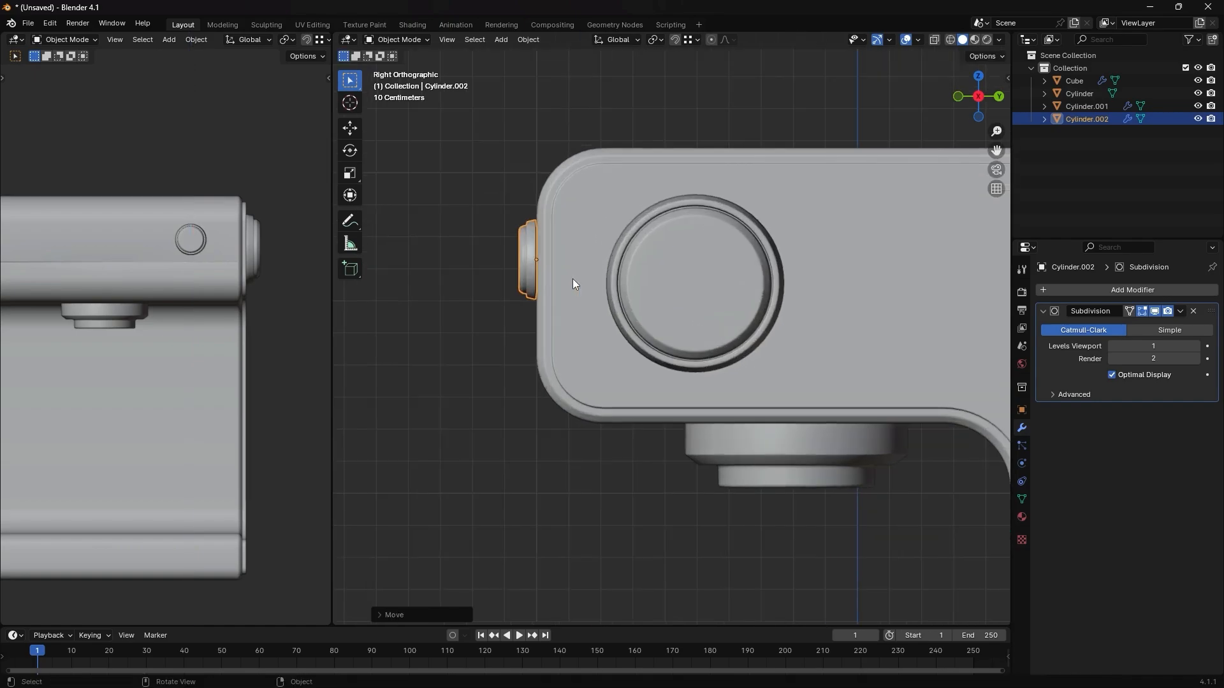
middle_drag(545, 280, 728, 299)
middle_drag(627, 317, 652, 321)
key(grave)
click(592, 246)
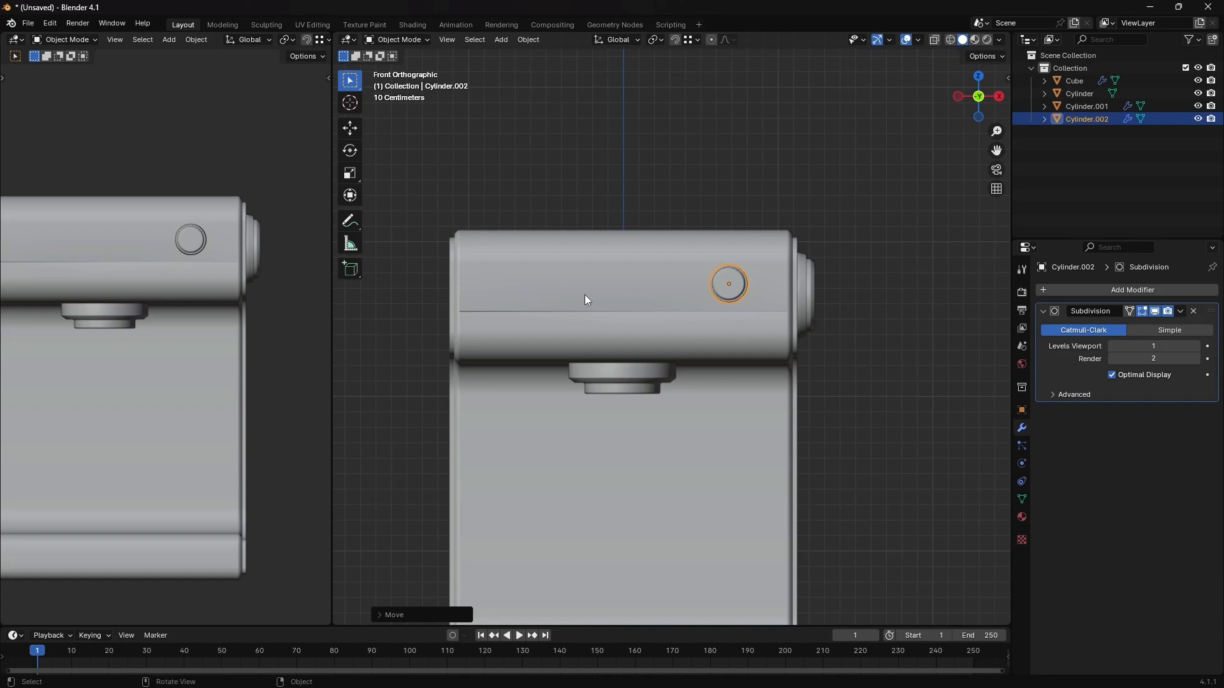
key(shift+a)
mouse_move(629, 295)
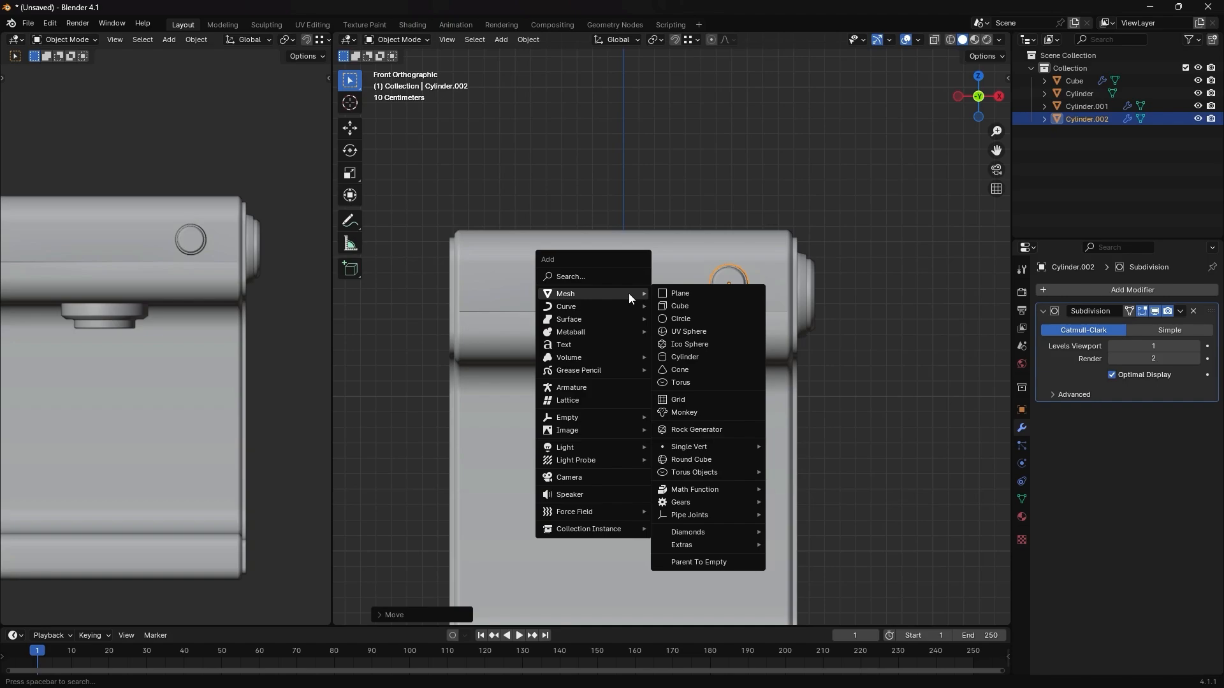
click(670, 293)
scroll(668, 383, down, 7)
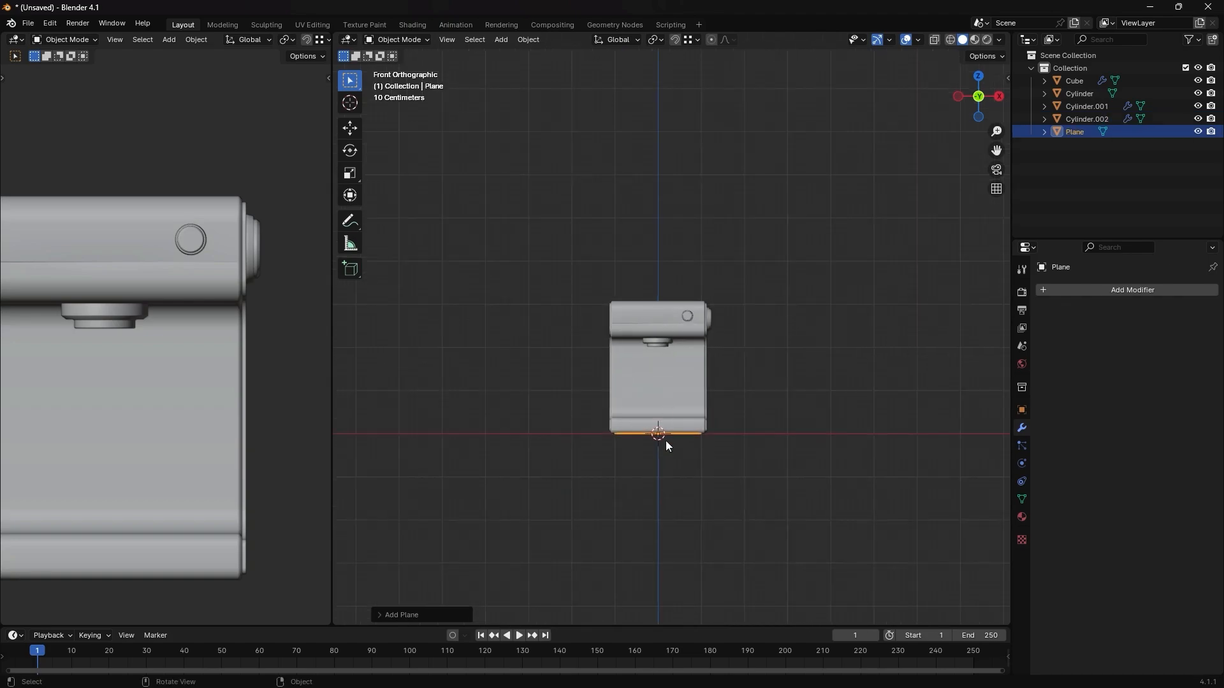
key(g)
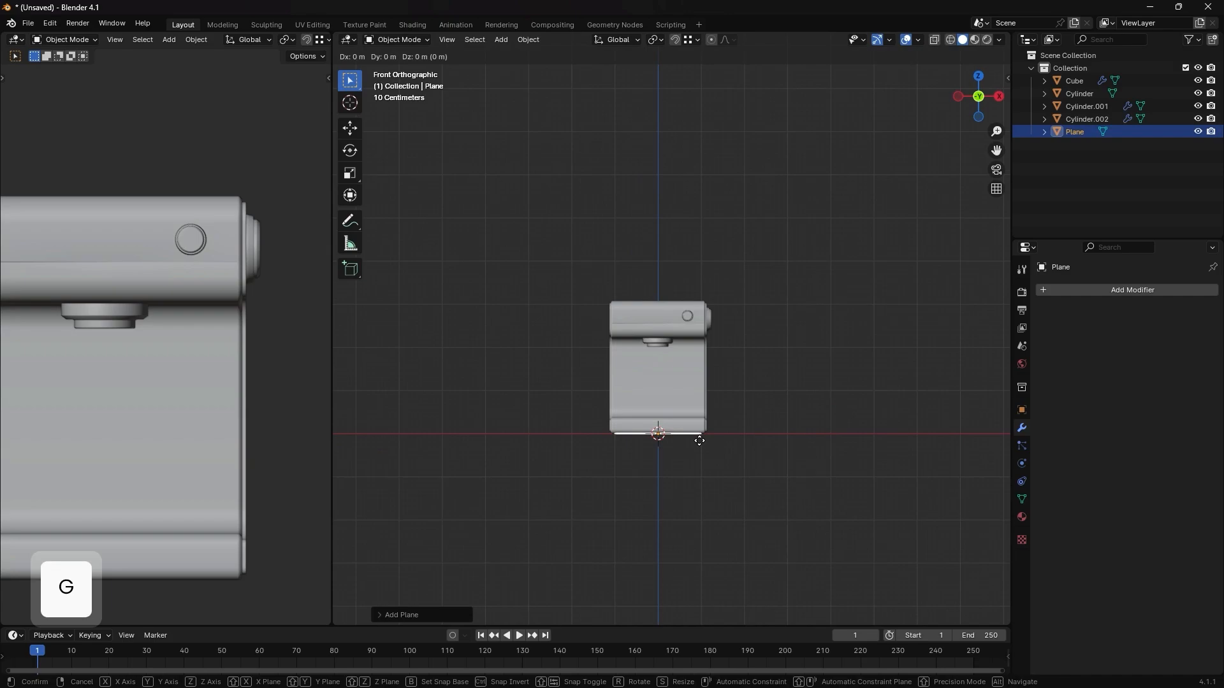
key(z)
click(706, 328)
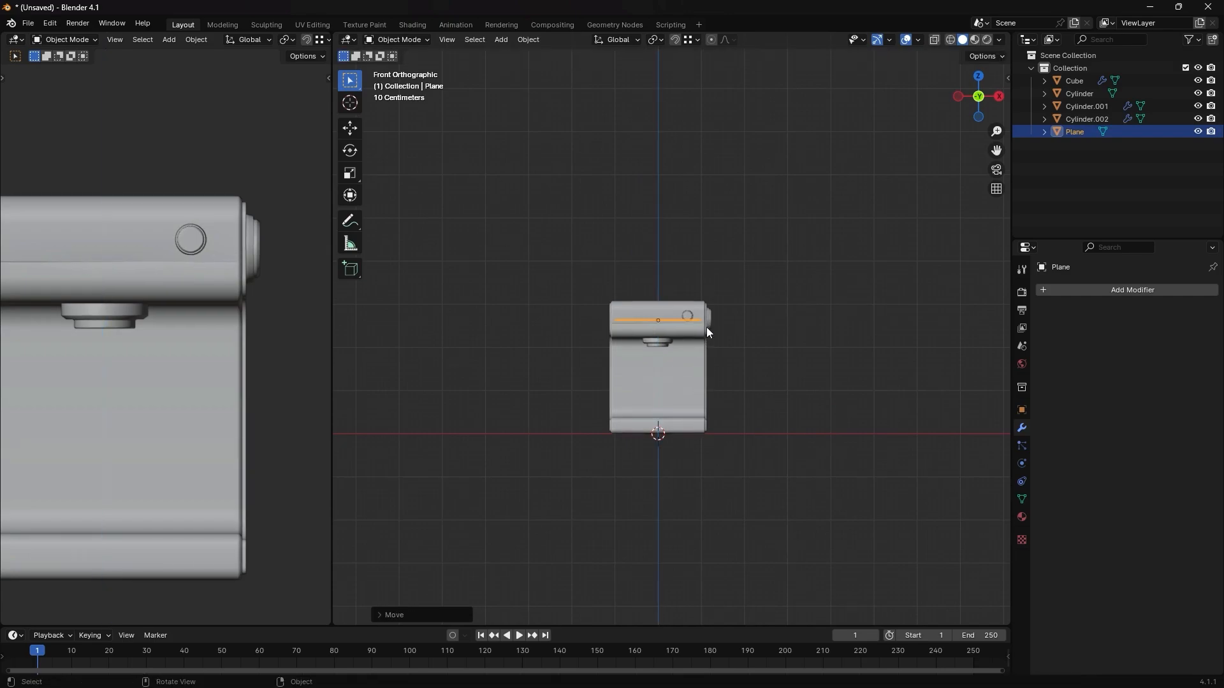
- Rotate the plane 90° about the X axis and move it along negative Y until it stands at the upper block's front face
text(rx90)
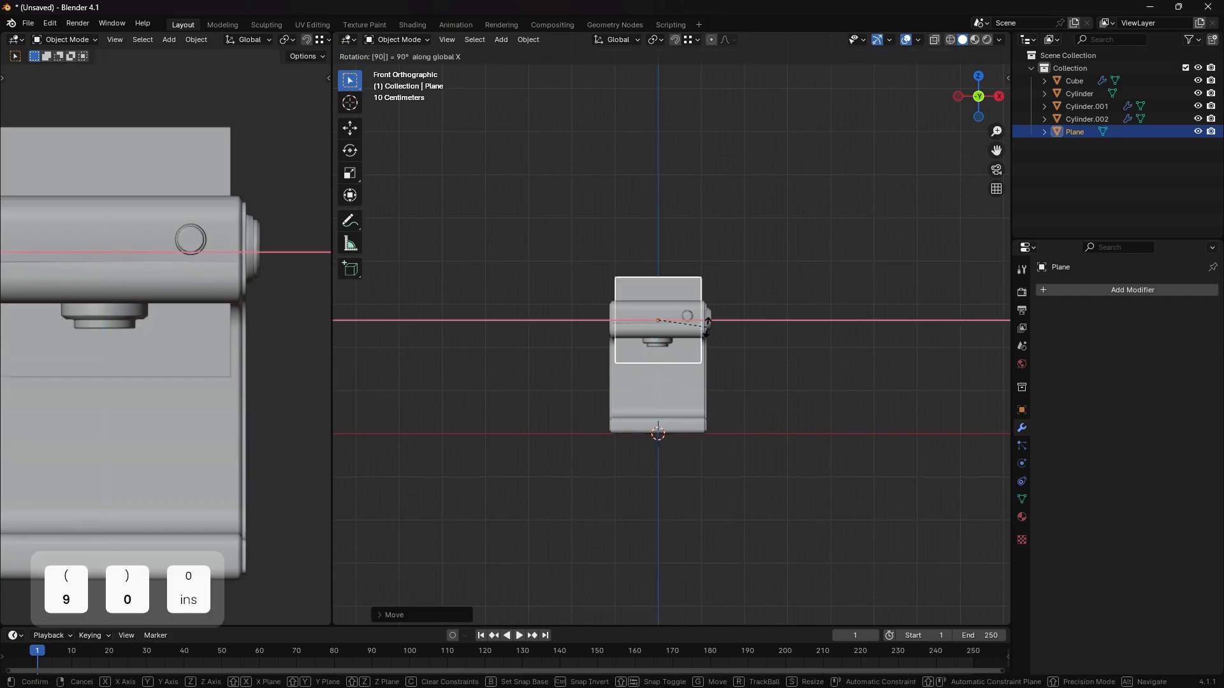
key(backslash)
key(Return)
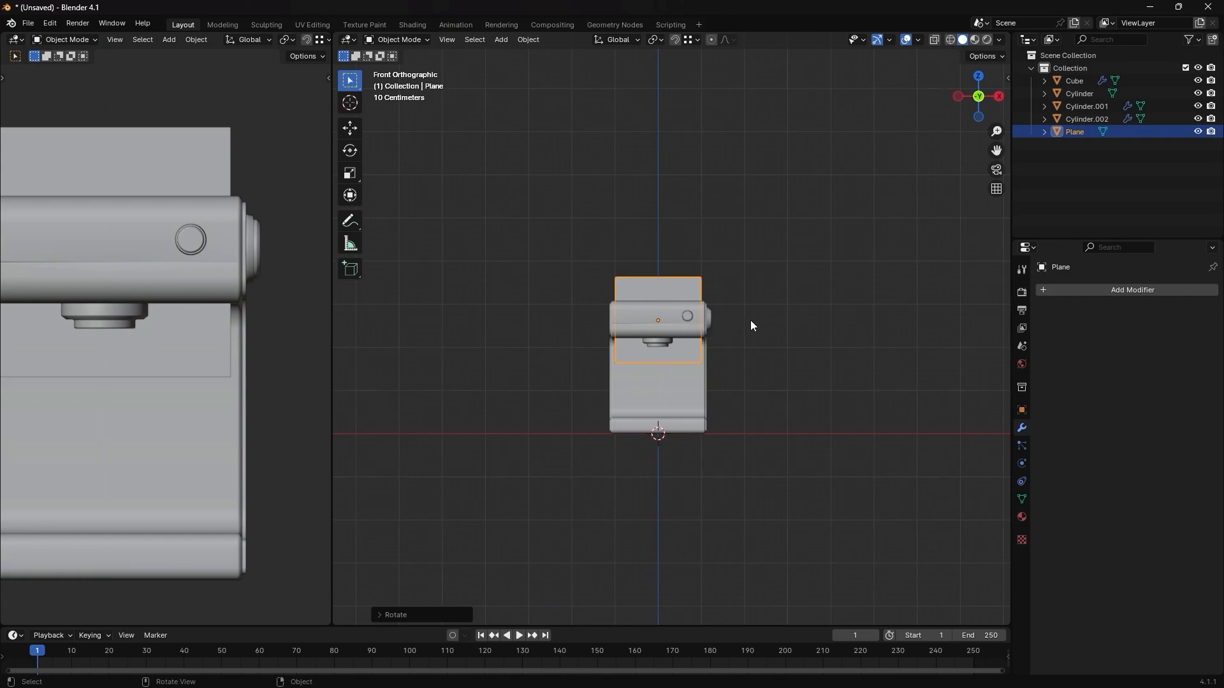
middle_drag(750, 320, 750, 339)
key(g)
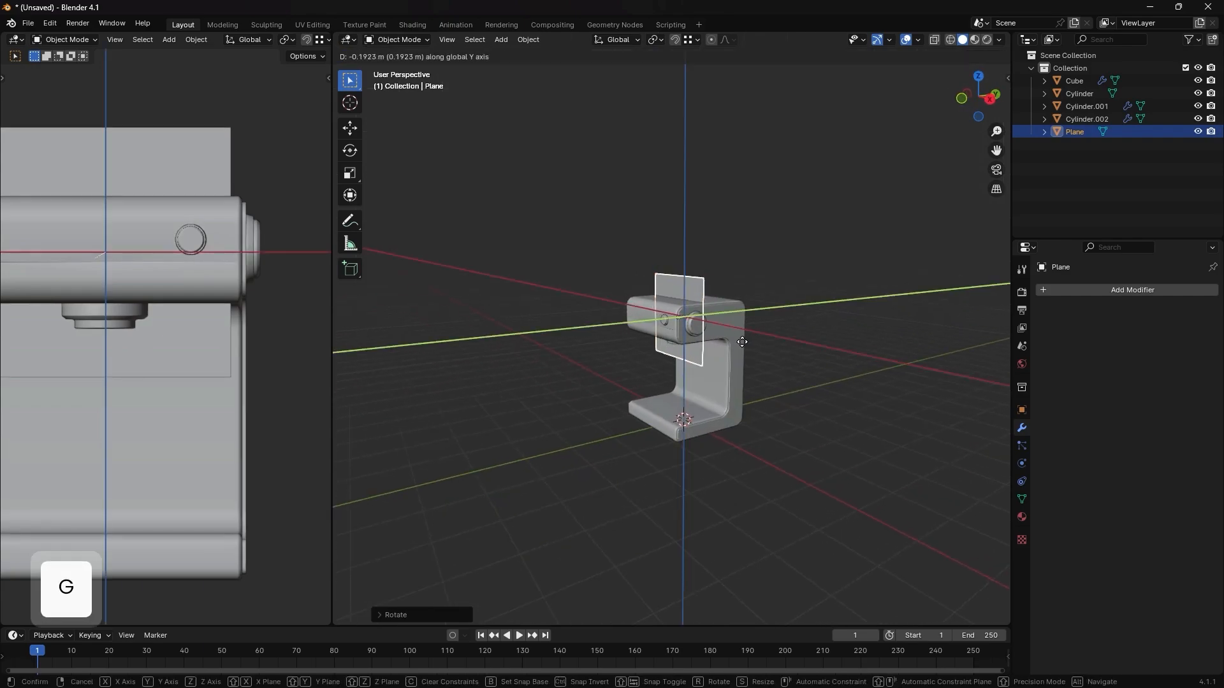
click(714, 350)
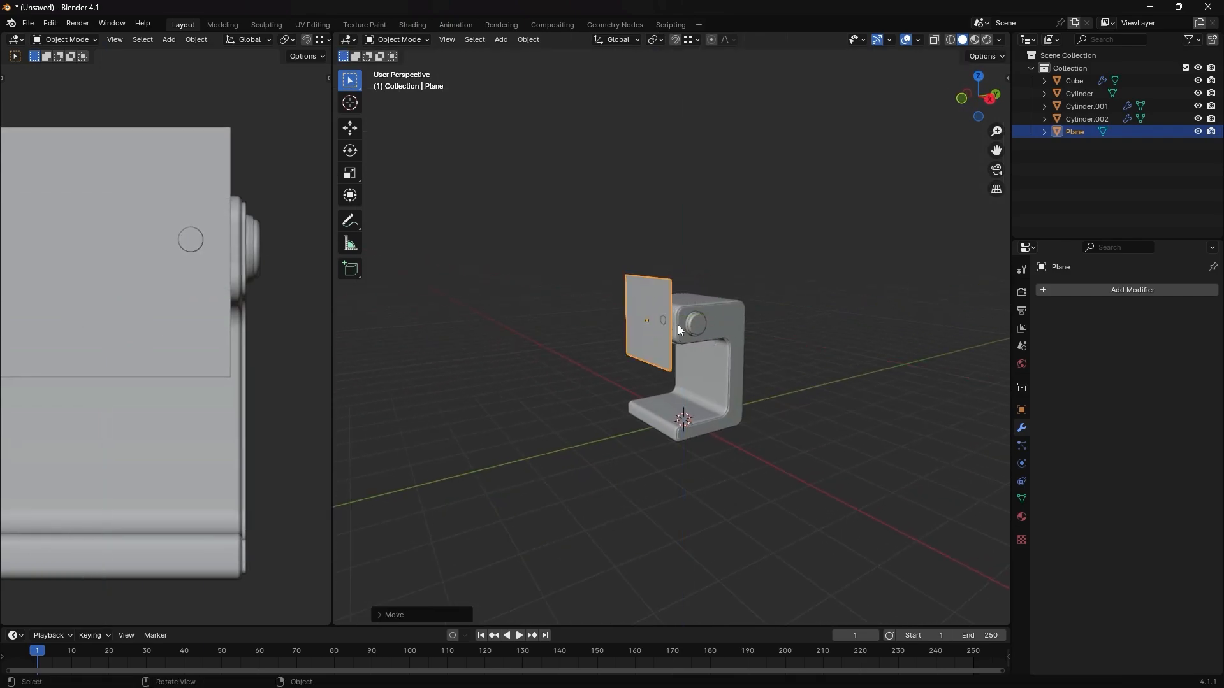
- Scale the plane down uniformly to a small square slightly smaller than the front knob, with the machine's side visible in the second viewport
key(KP_1)
scroll(668, 309, up, 3)
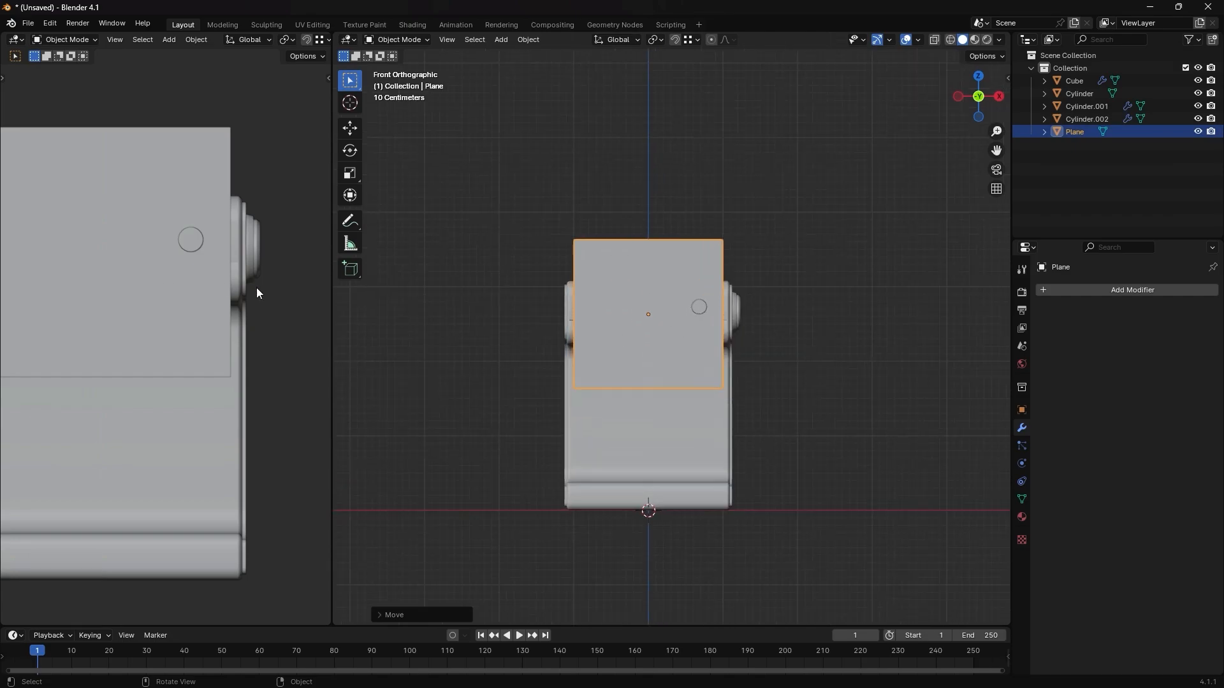
key(grave)
click(412, 290)
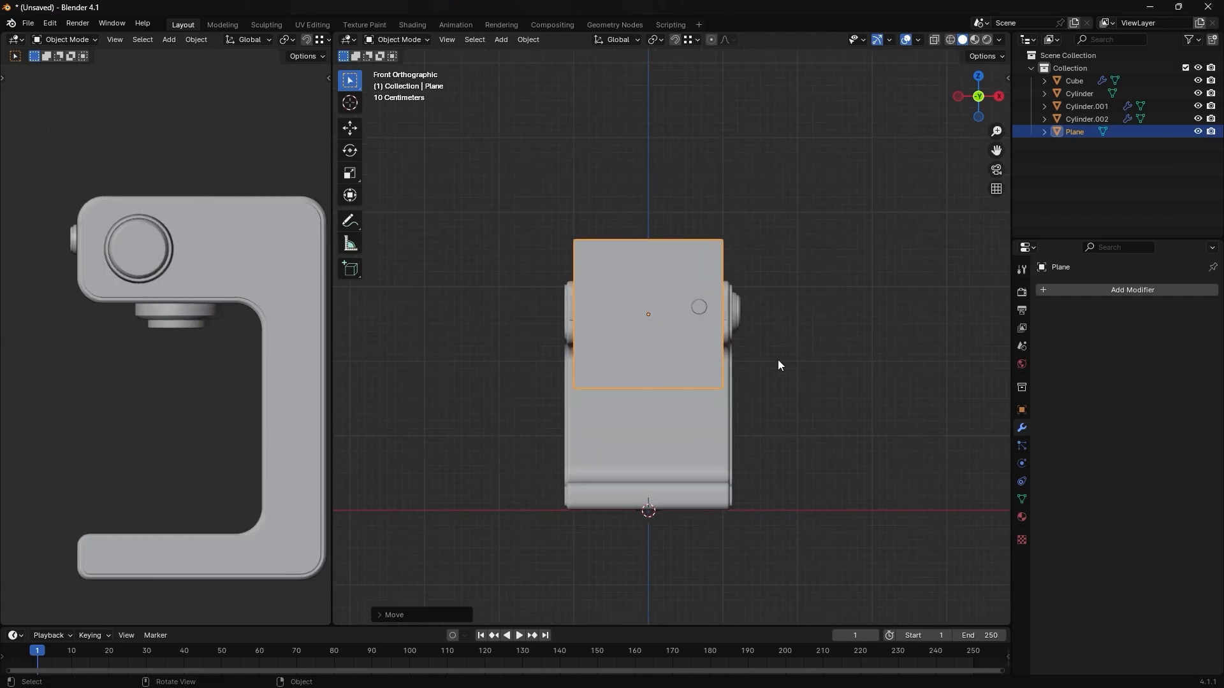
key(s)
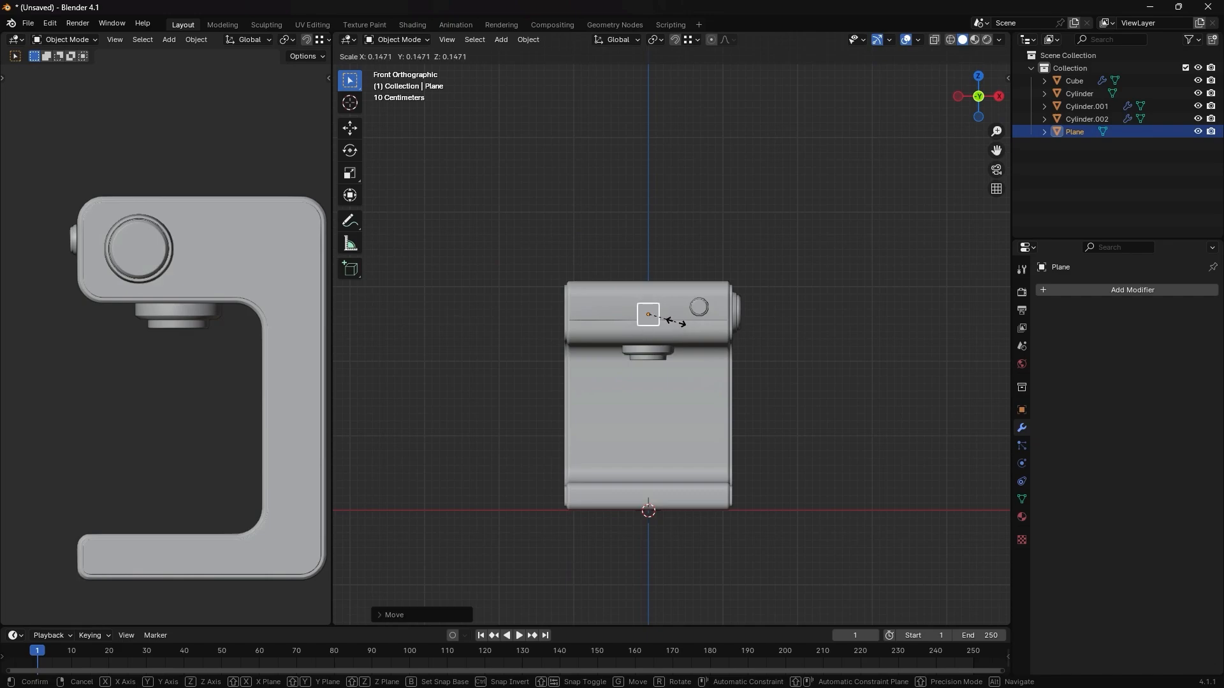
click(668, 320)
scroll(664, 318, up, 6)
shift+middle_drag(663, 318, 694, 386)
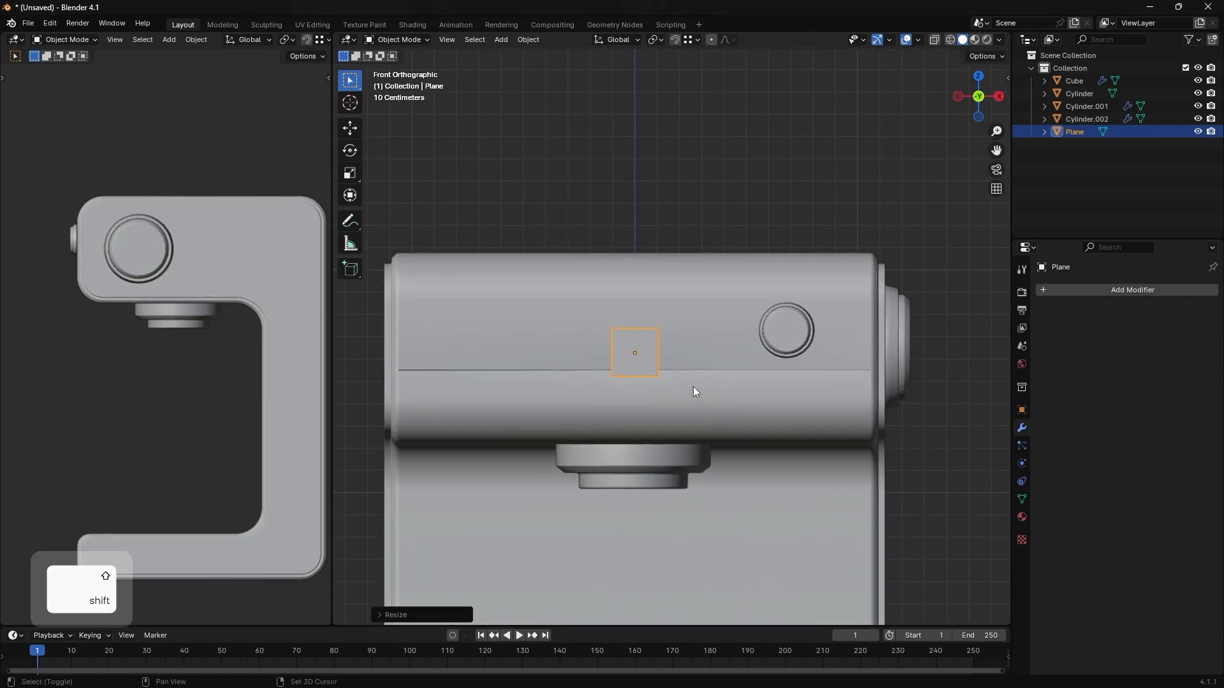
- Raise the small plane along Z to the front knob's height and shift it about 0.37 m along X beside the knob
key(g)
key(z)
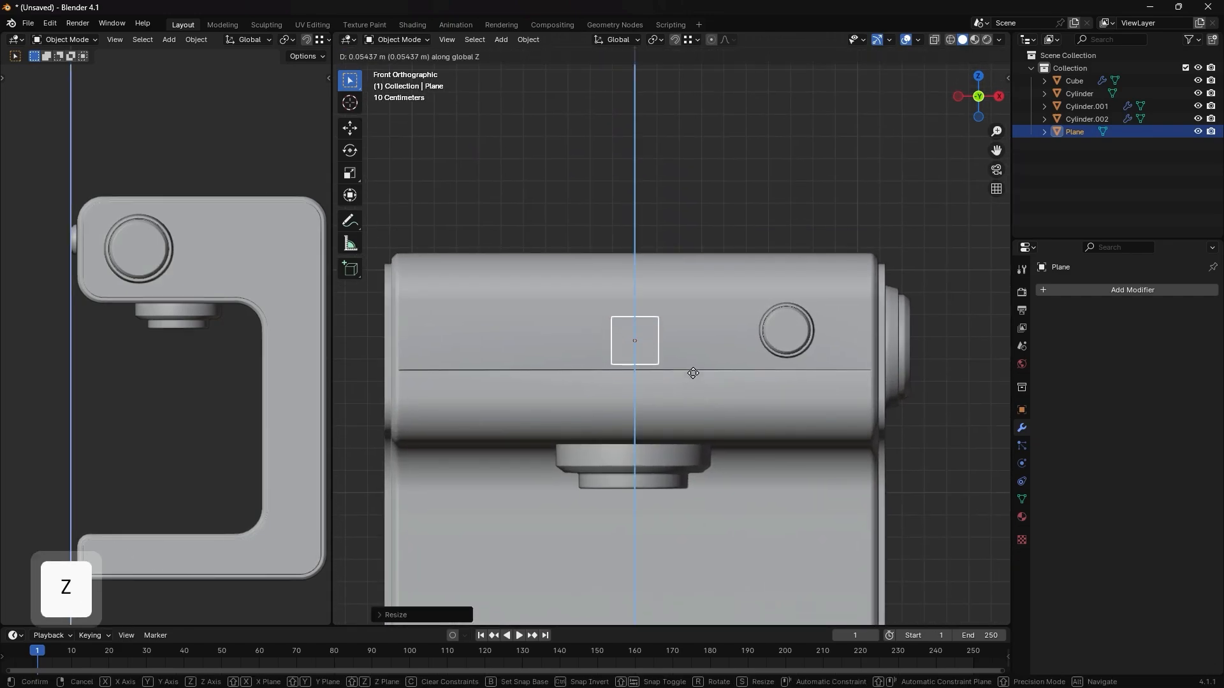
click(695, 363)
key(g)
key(x)
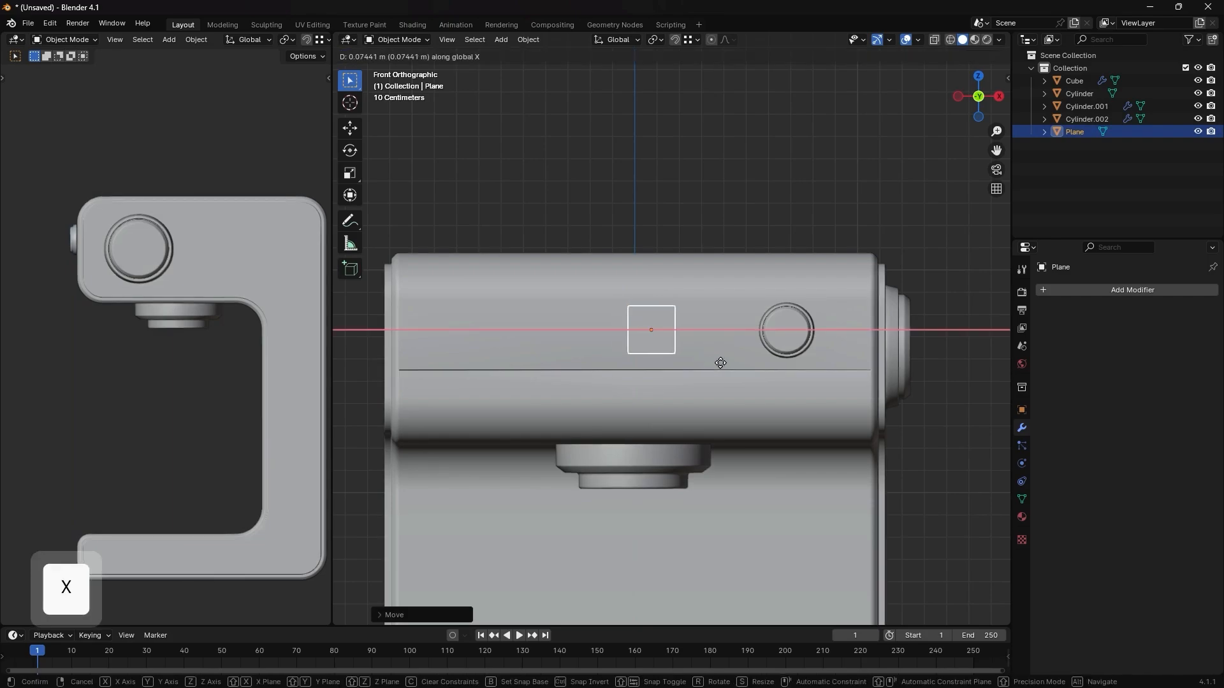
click(778, 363)
- Scale the small plane along Z to about 0.57 to make it a wide rectangle
scroll(702, 319, up, 2)
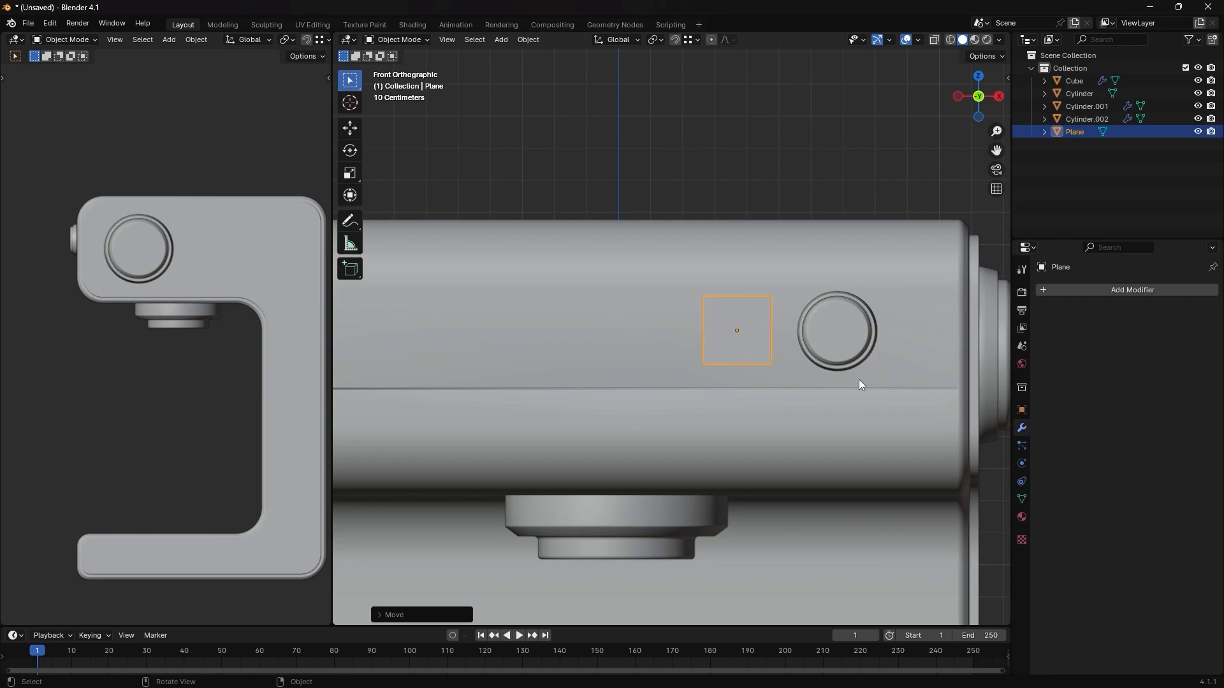
key(s)
key(z)
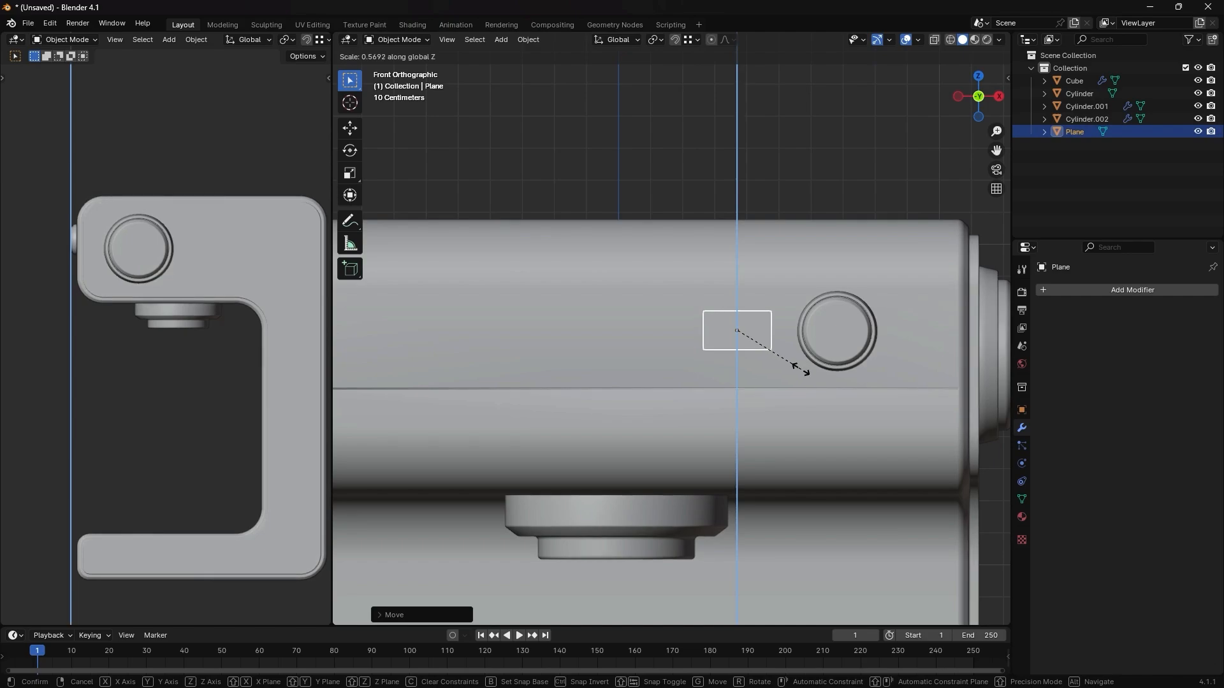
click(801, 368)
- In Edit Mode, select the rectangle's four corner vertices and round them with a vertex bevel of 4 segments
scroll(739, 320, up, 1)
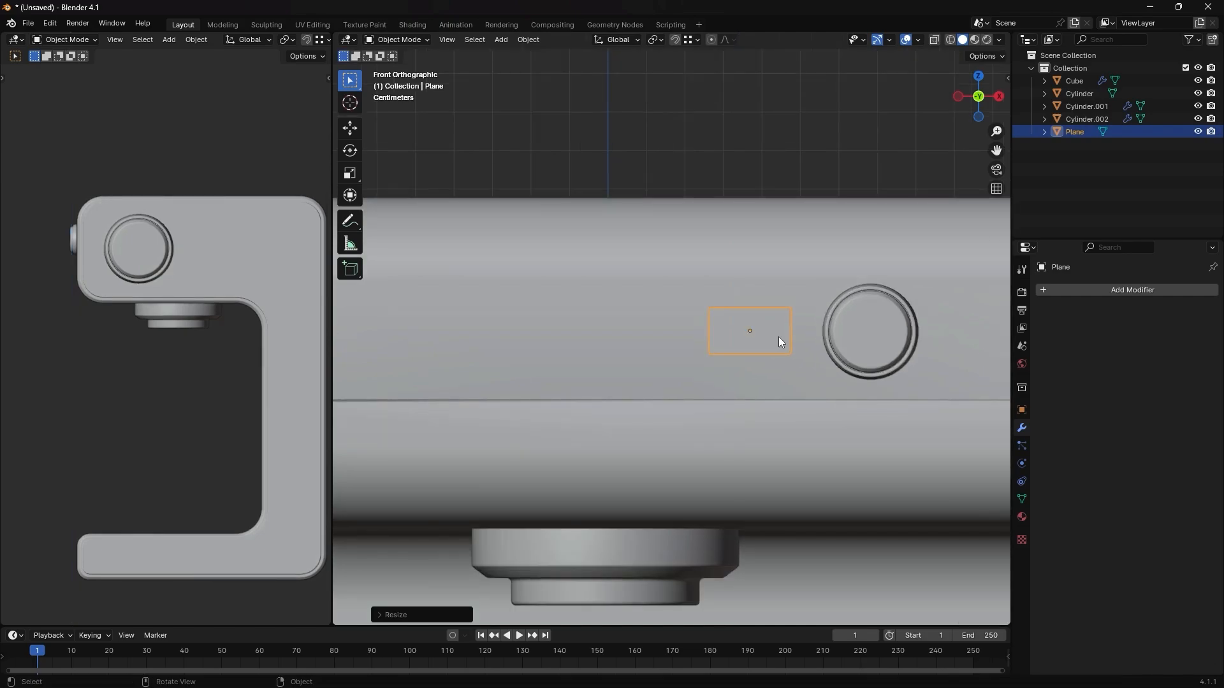
key(Tab)
middle_drag(778, 337, 661, 358)
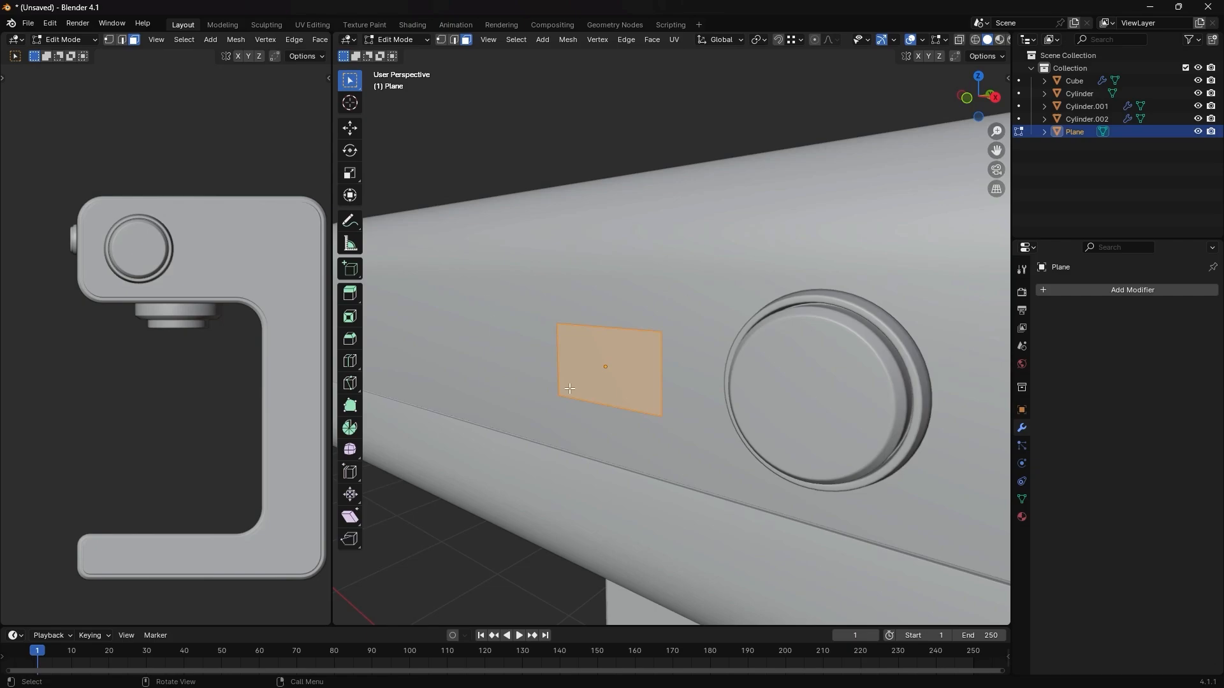
key(1)
drag(690, 311, 496, 432)
key(ctrl+shift+b)
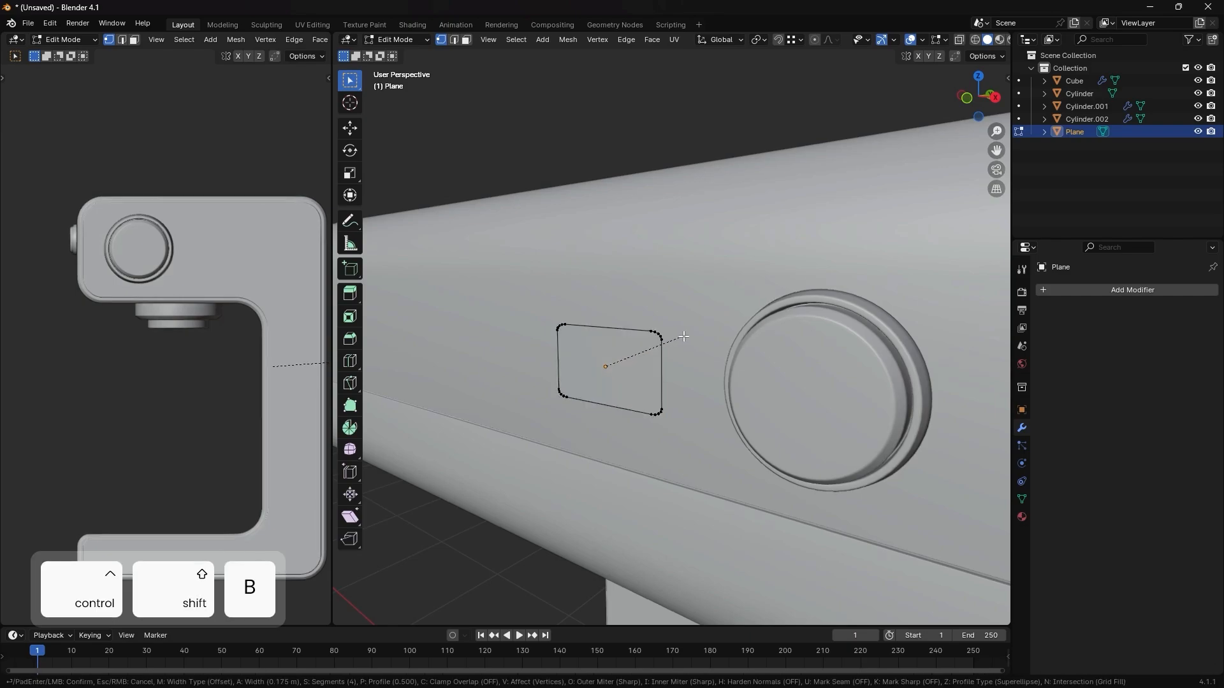
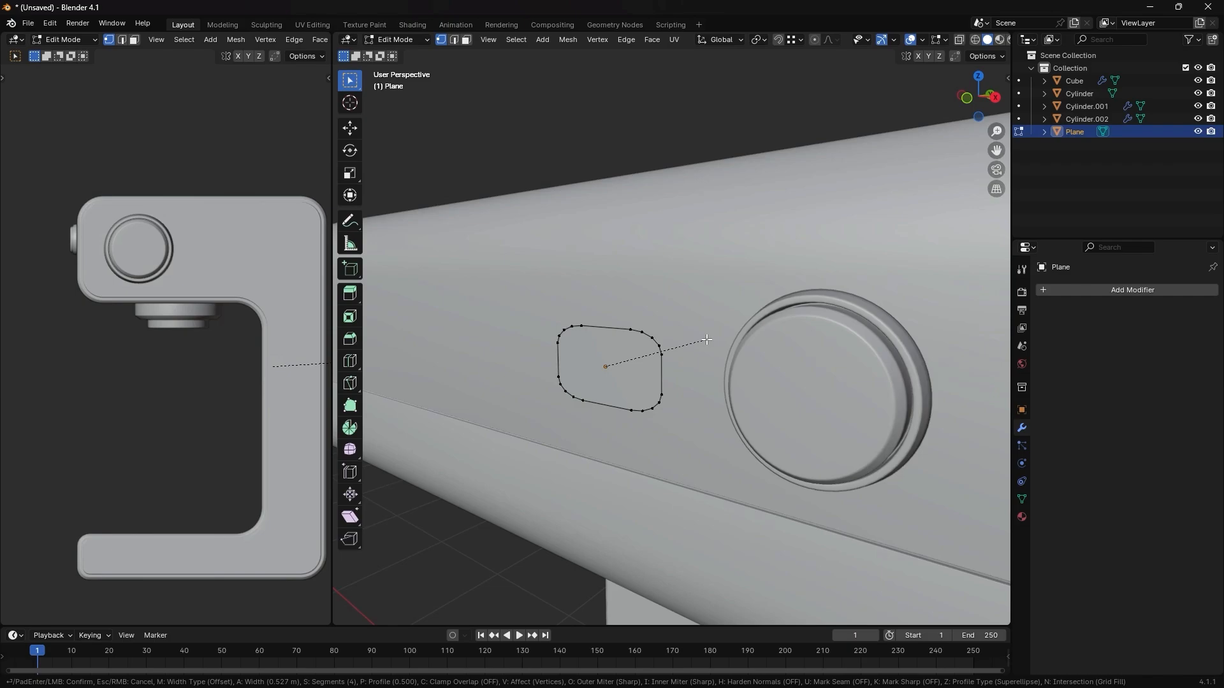
- Undo the rectangle's corner bevel and apply the plane's scale in Object Mode
click(707, 340)
key(ctrl+z)
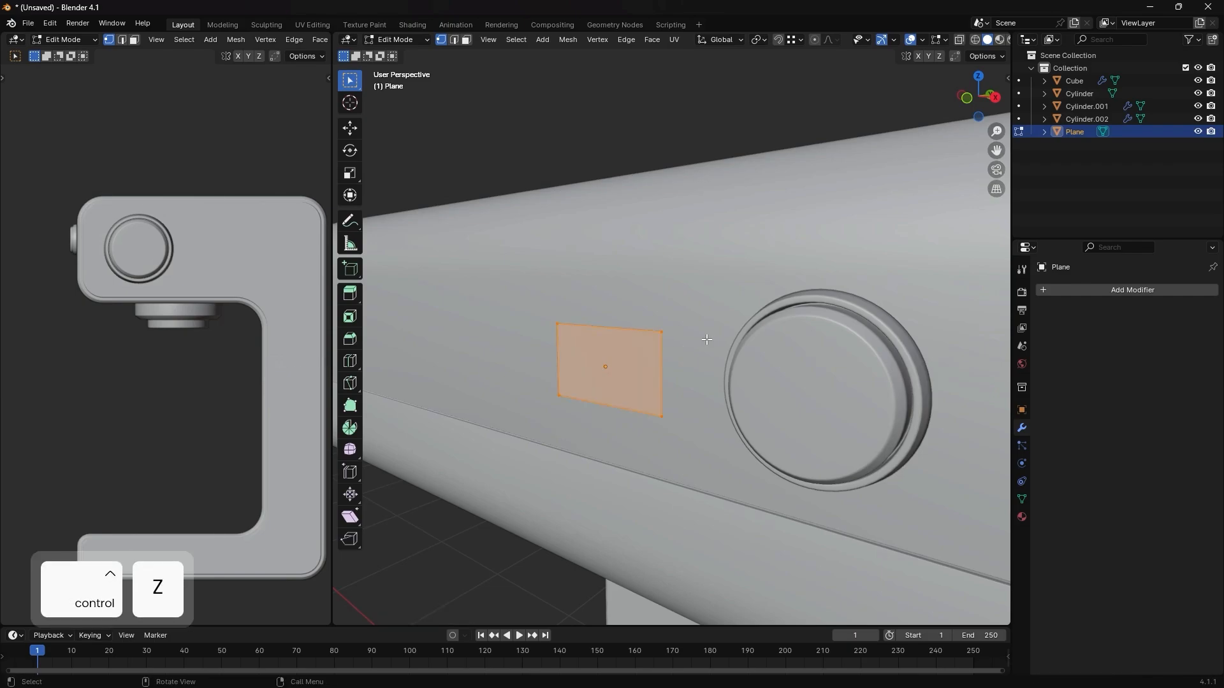
key(Tab)
key(ctrl+a)
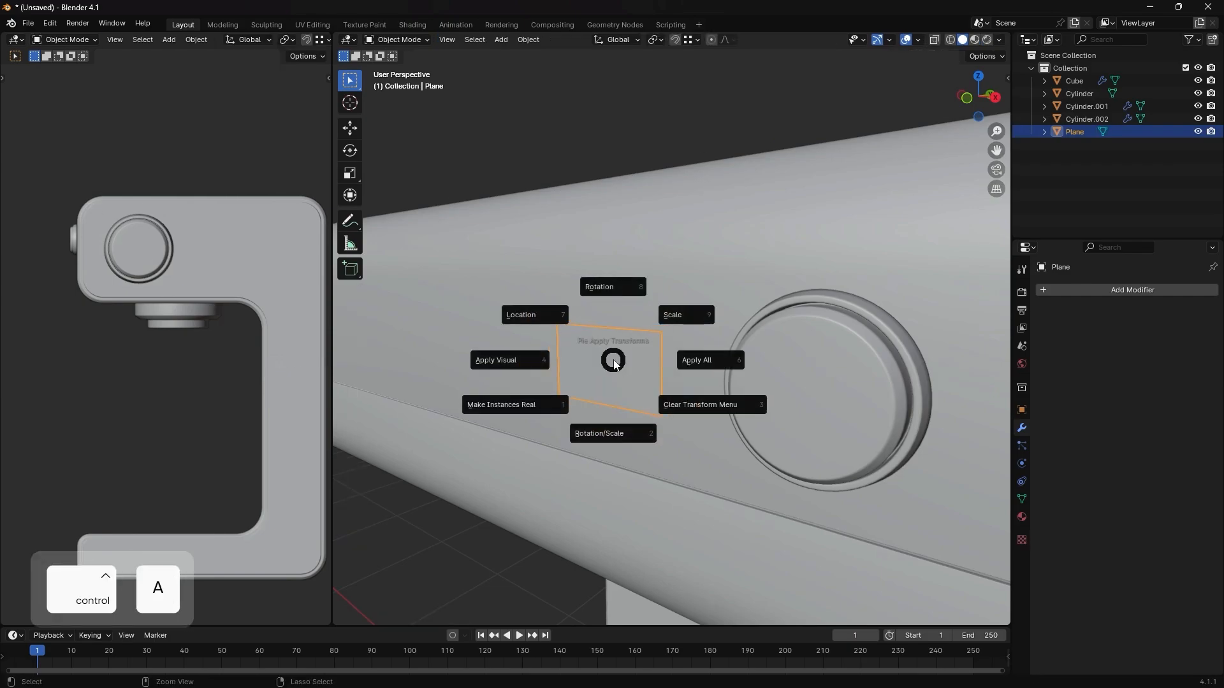
key(ctrl+a)
click(687, 308)
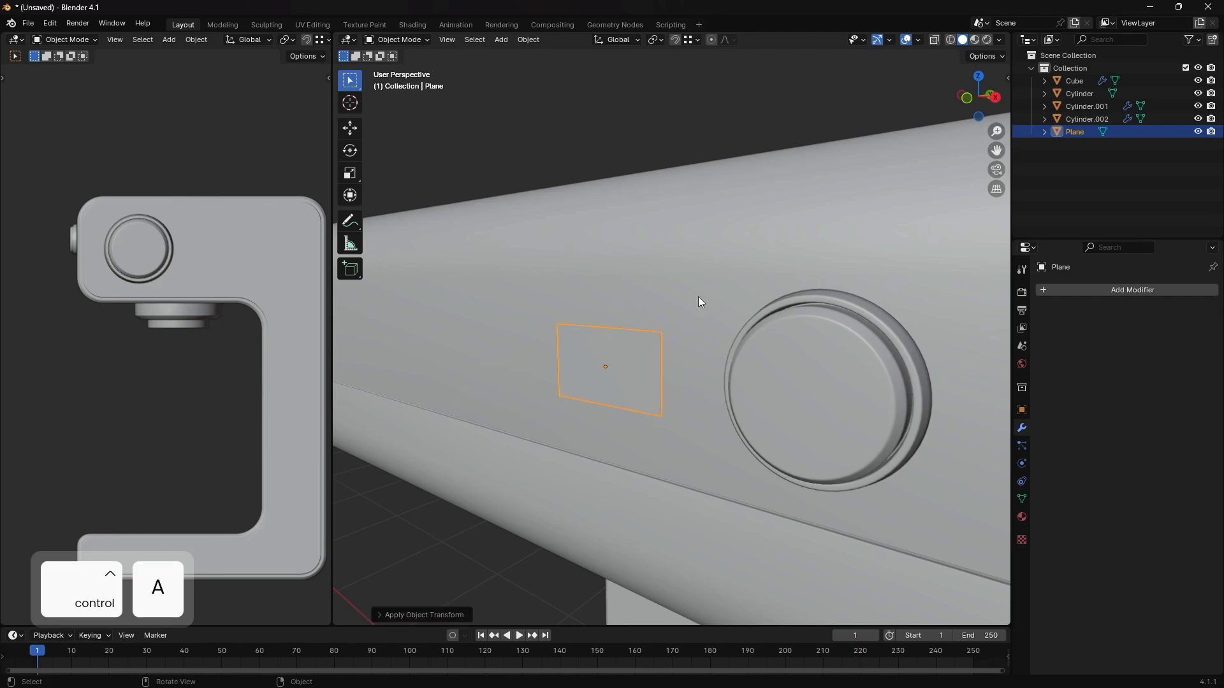
- In Edit Mode, round the rectangle's four corners with a vertex bevel of about 0.04 m and 6 segments
key(n)
key(Tab)
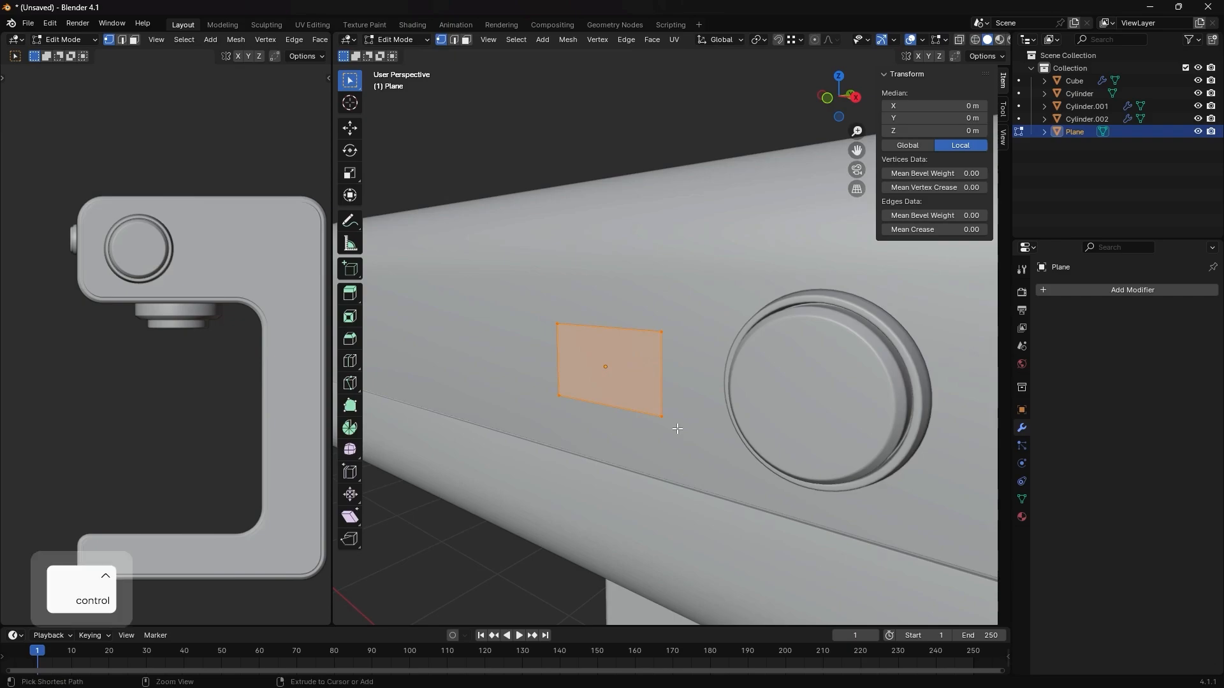
key(ctrl+shift+b)
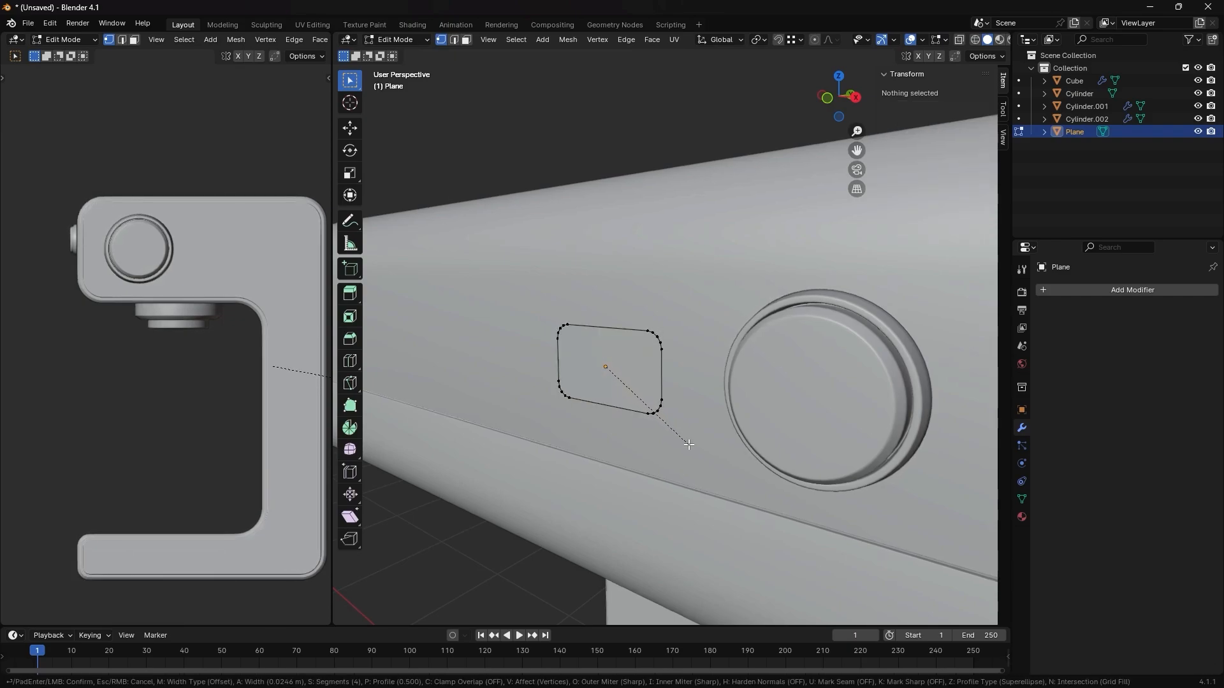
scroll(690, 447, up, 2)
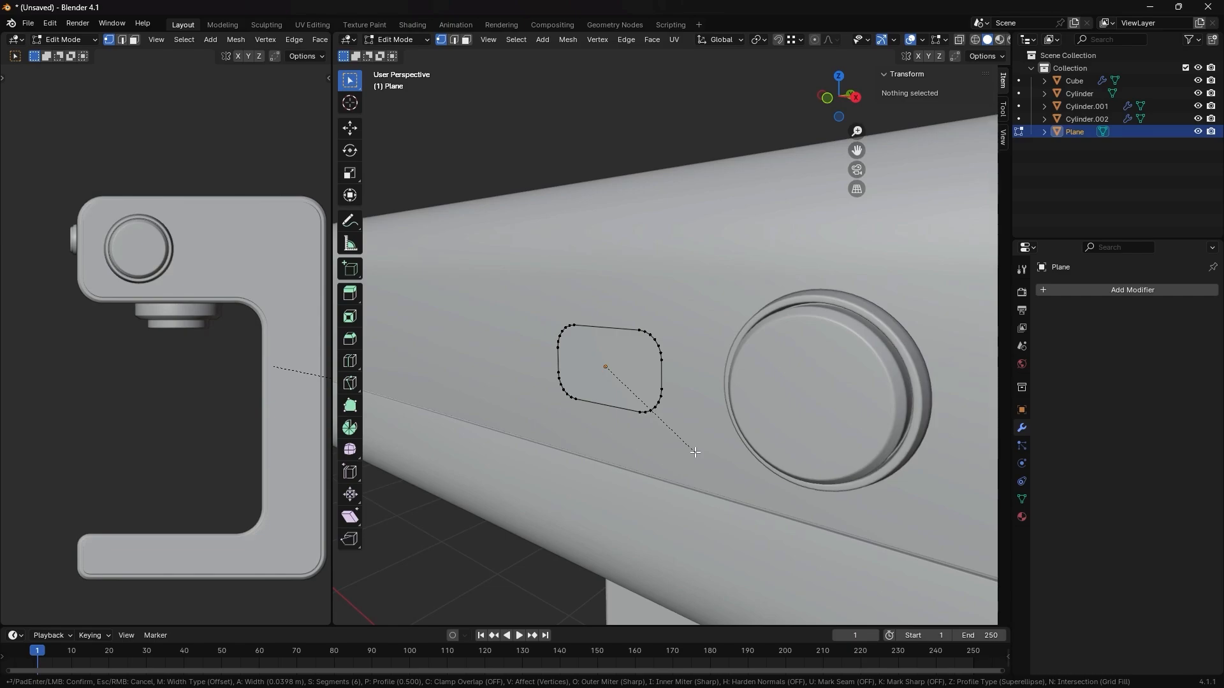
click(695, 453)
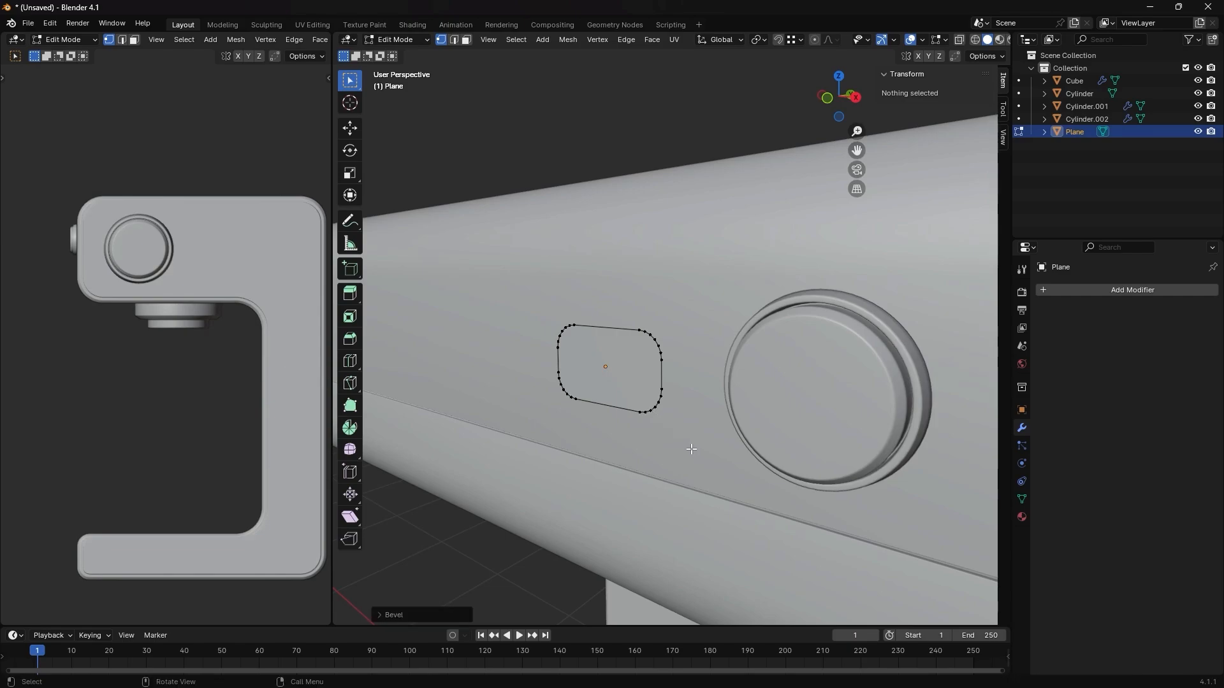
- Select the rounded face and inset it twice to form two thin concentric border rings
key(3)
click(631, 364)
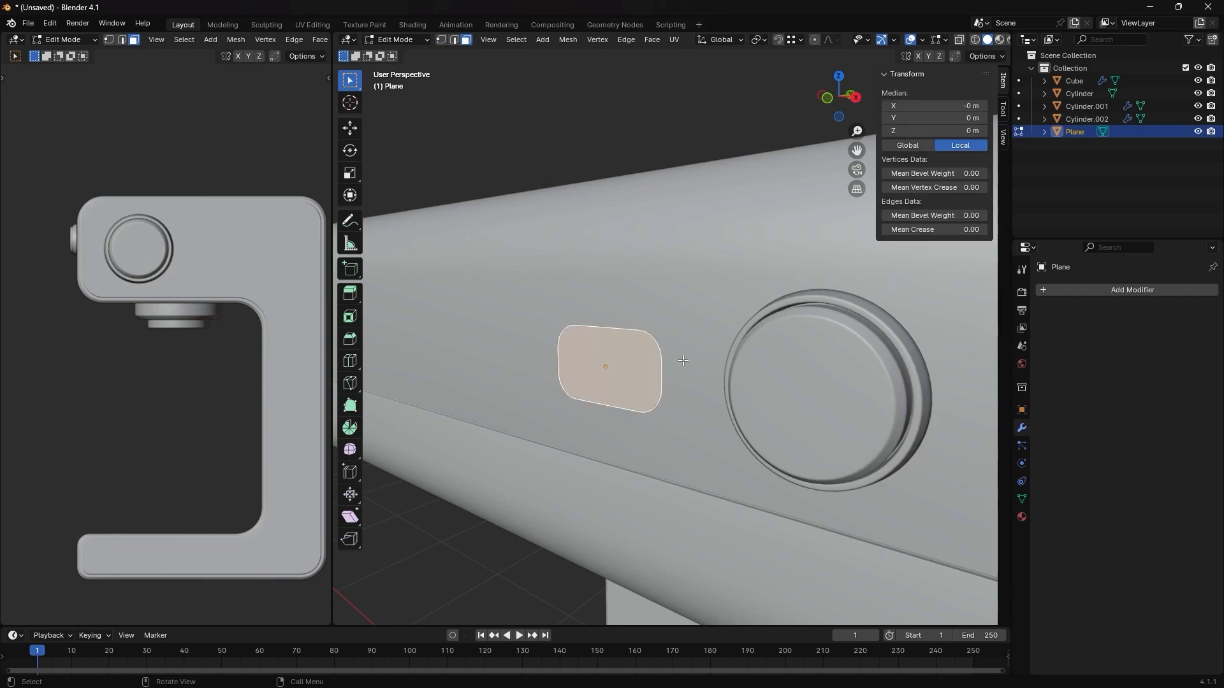
key(i)
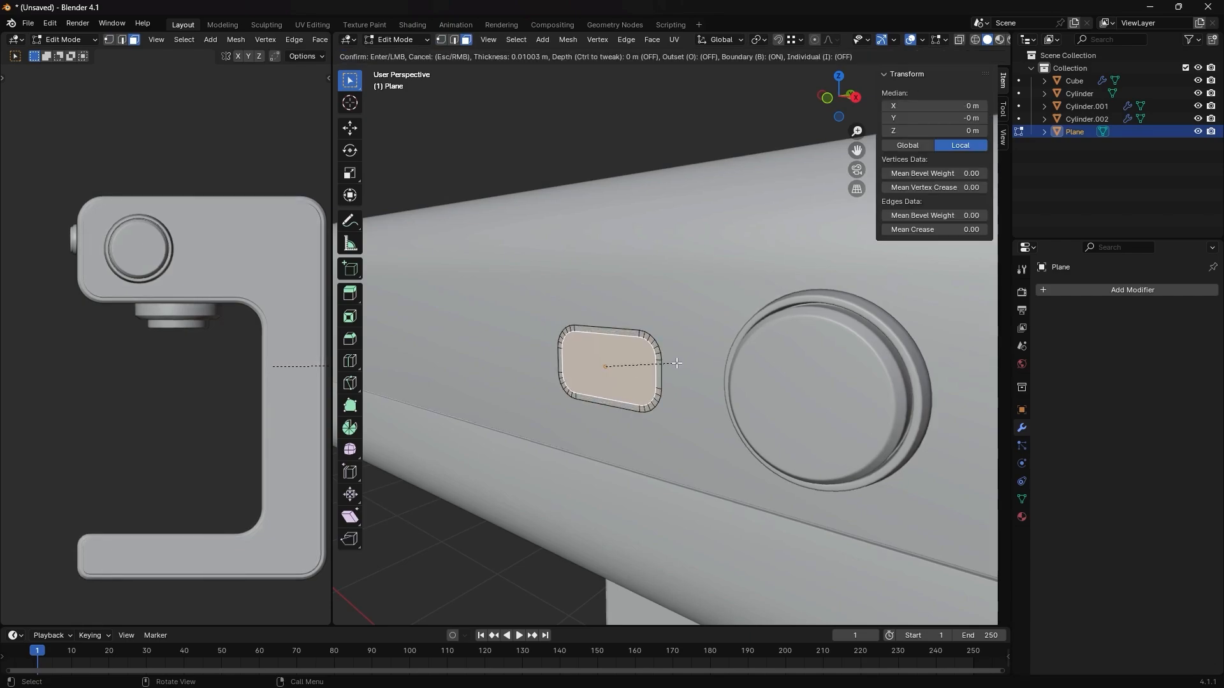
click(678, 363)
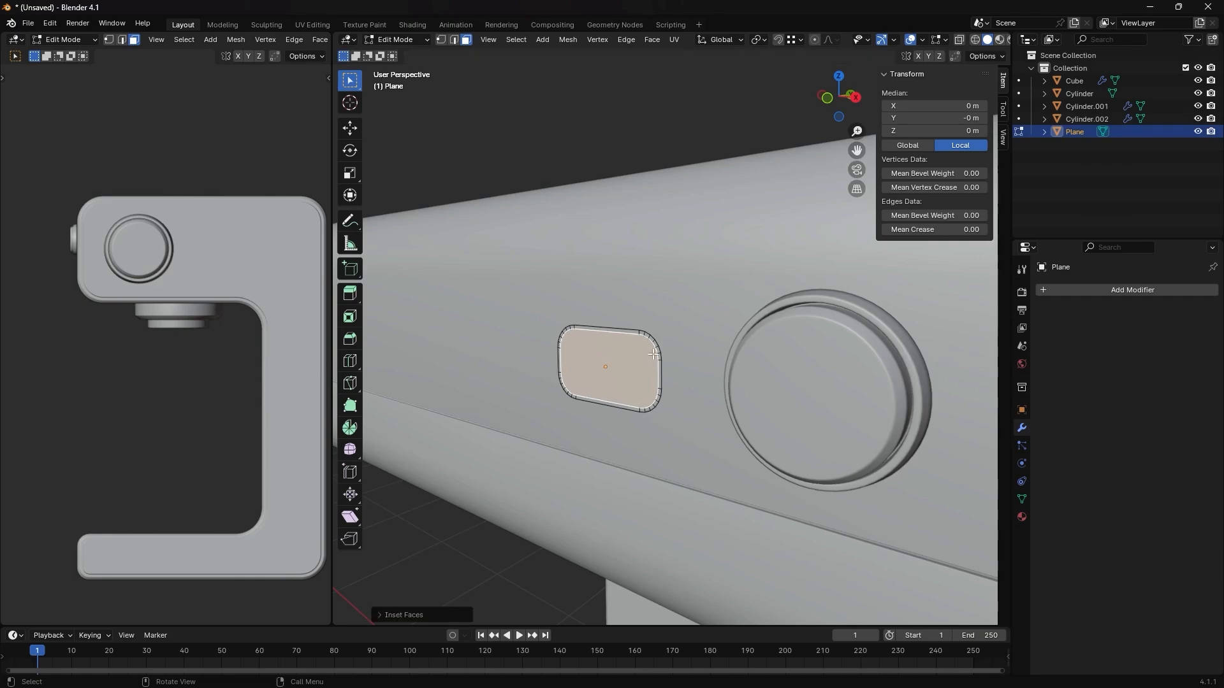
key(i)
click(647, 357)
scroll(643, 357, up, 4)
shift+middle_drag(593, 357, 758, 324)
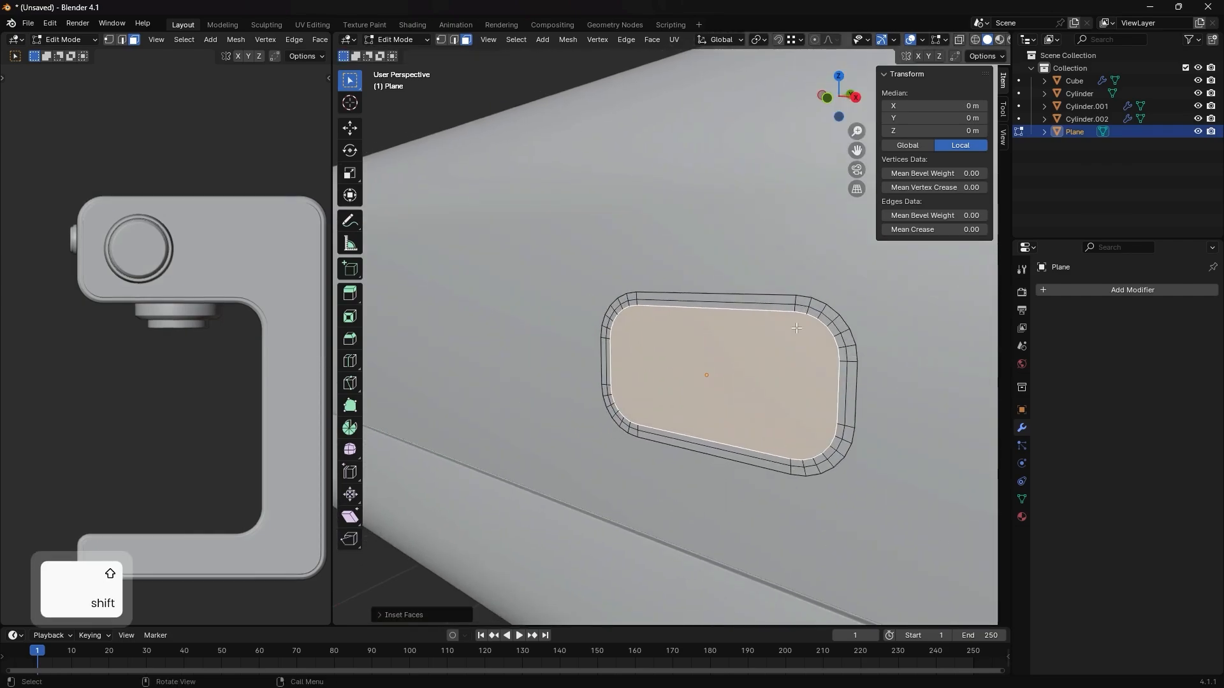
- Select the outer ring of faces and extrude it outward about 0.006 m as a raised rim
click(838, 324)
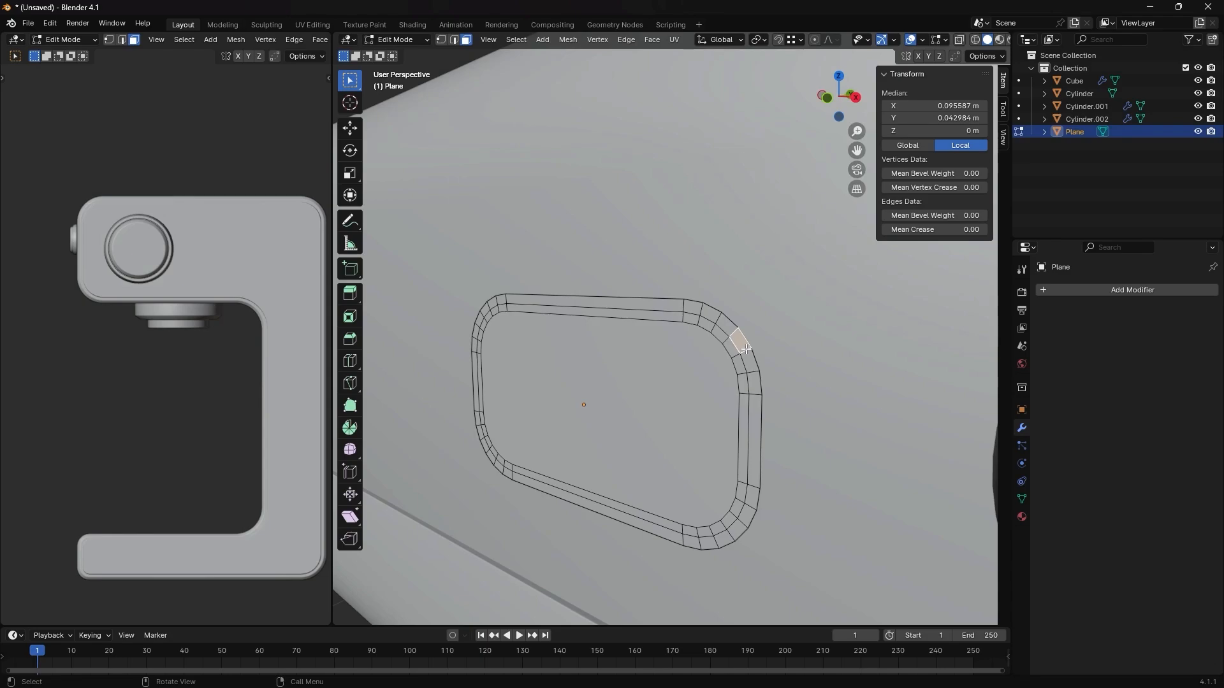
alt+click(745, 350)
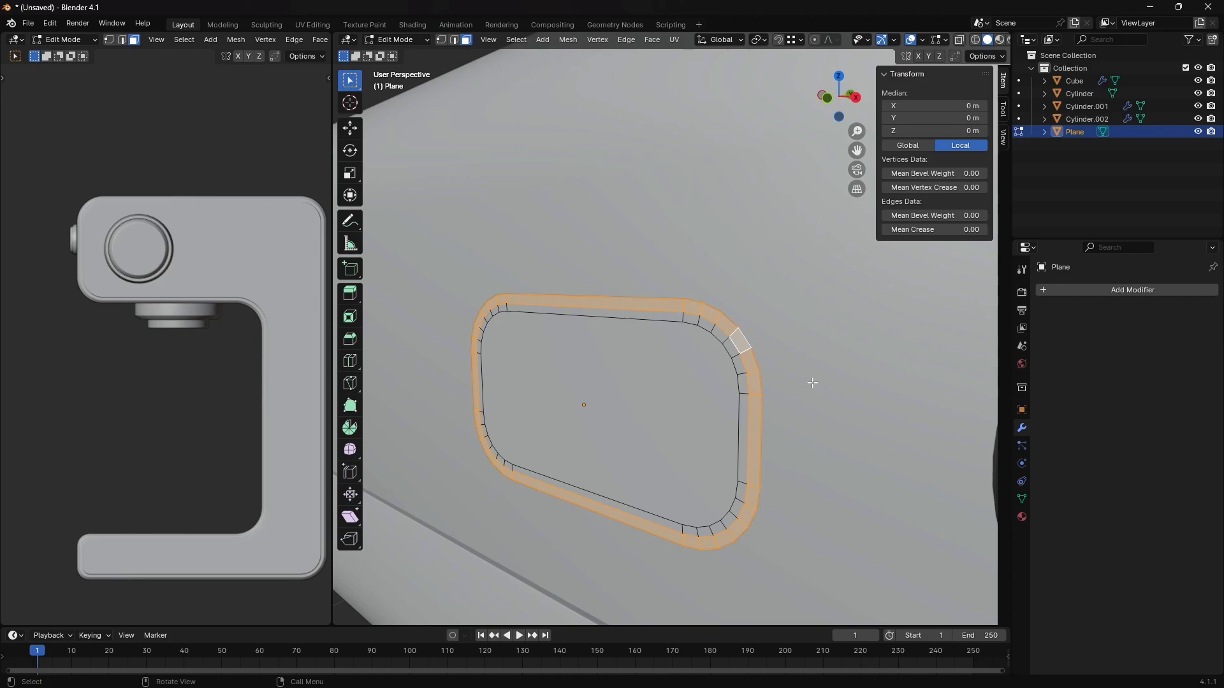
key(e)
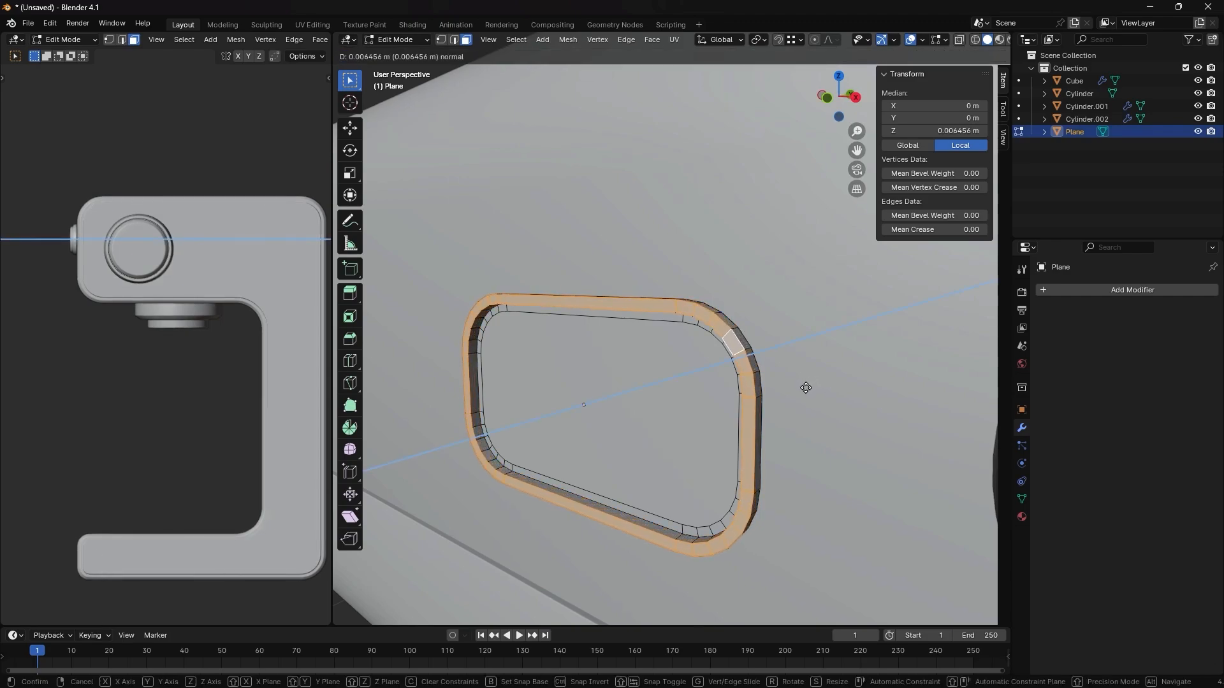
click(805, 388)
- Extrude the central face outward about 0.035 m to form the button body
click(681, 416)
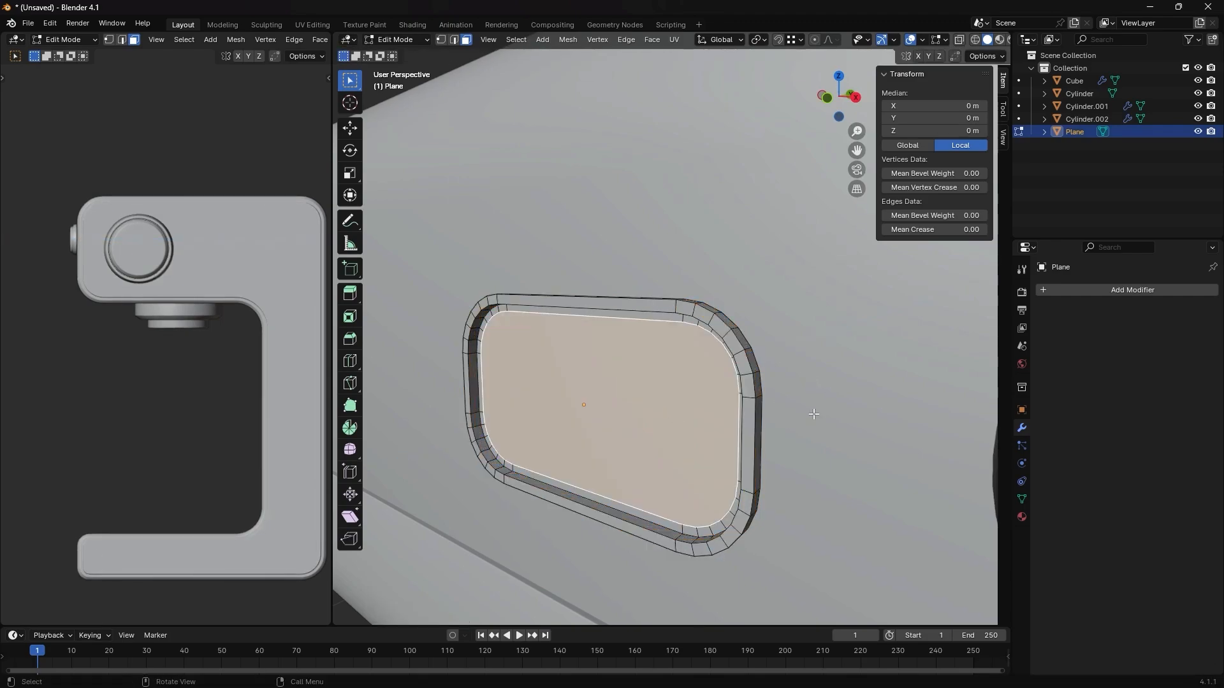
key(e)
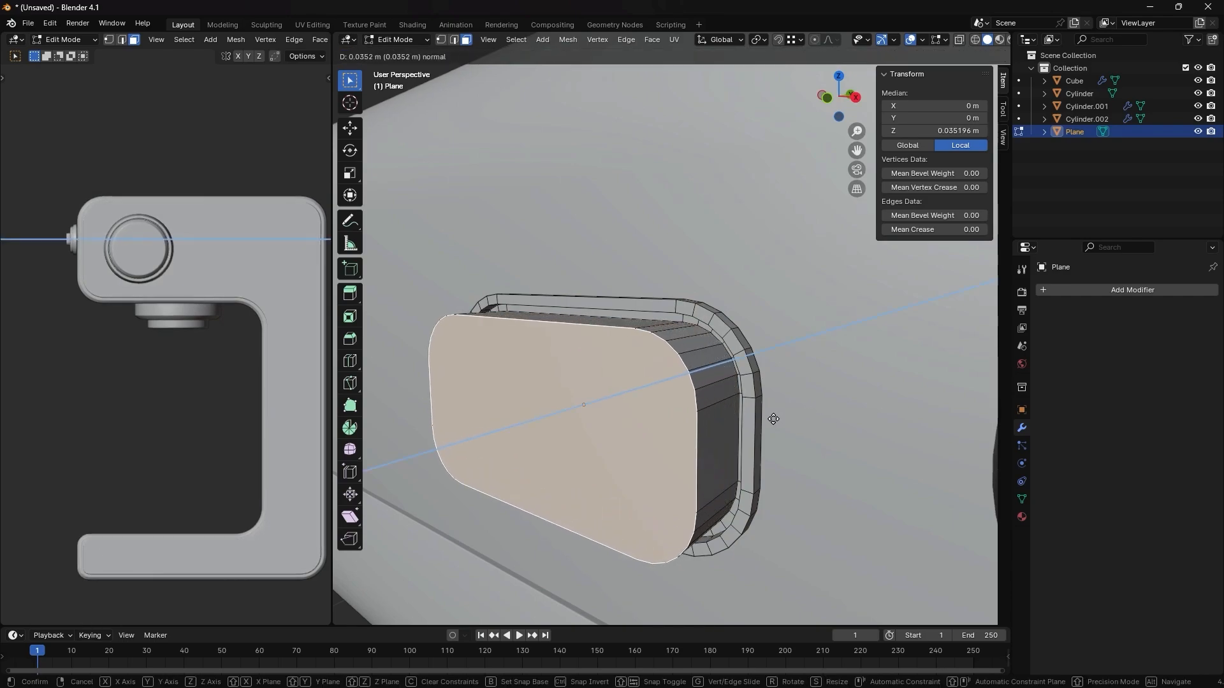
click(768, 420)
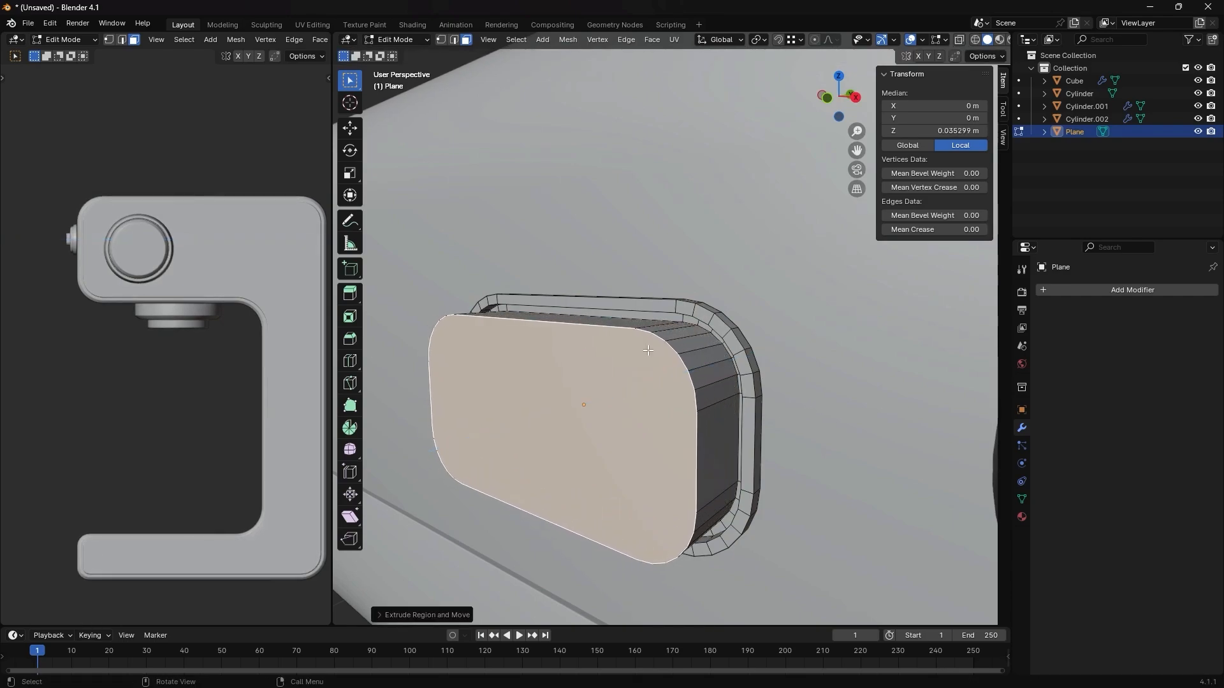
key(Tab)
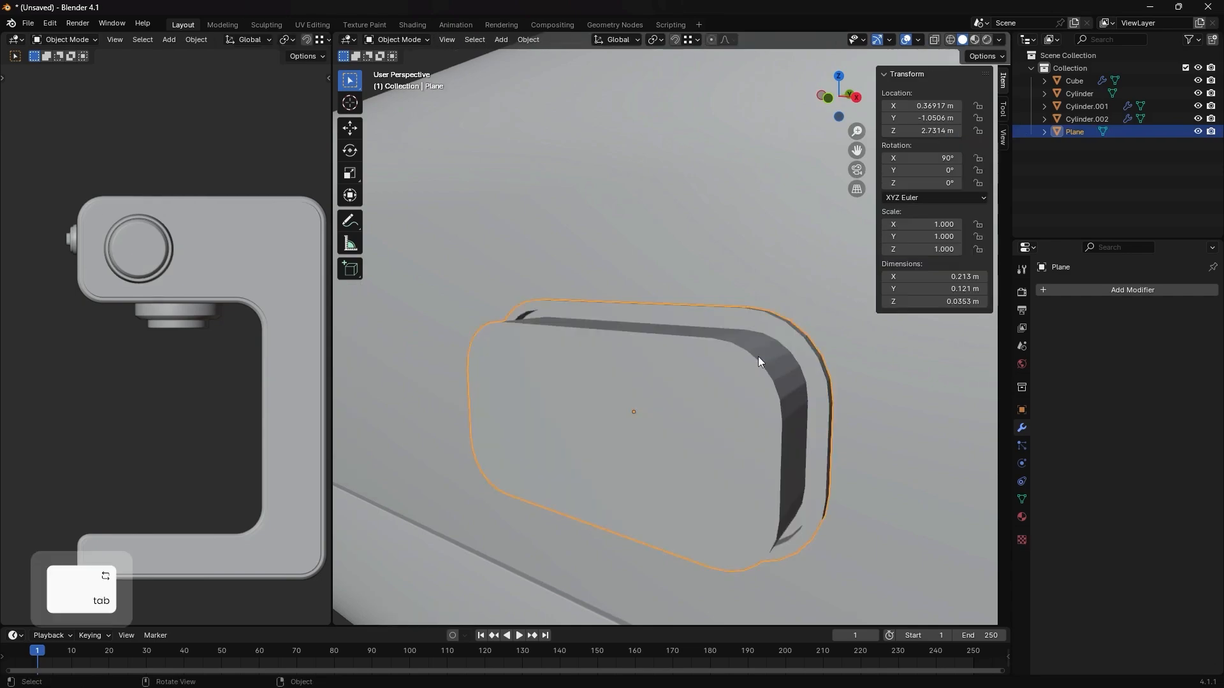
middle_drag(760, 355, 640, 401)
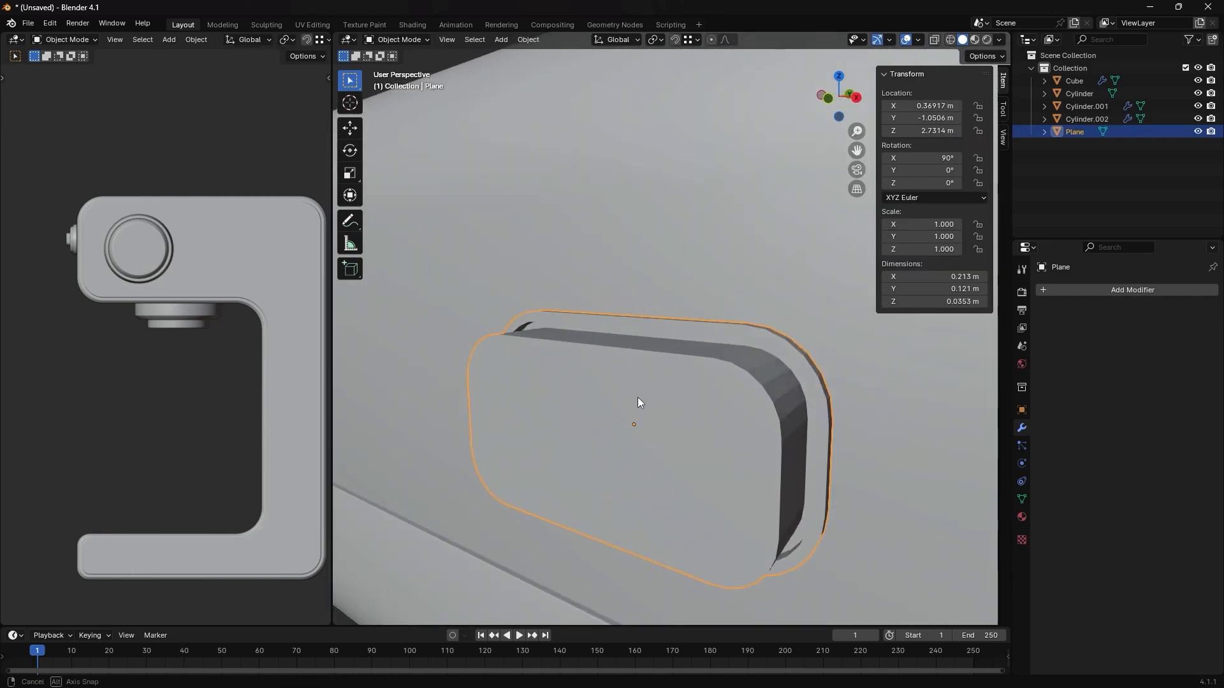
- Select the edge loops around the button's front, its base and the raised rim, and bevel them about 0.0016 m with 6 segments
key(Tab)
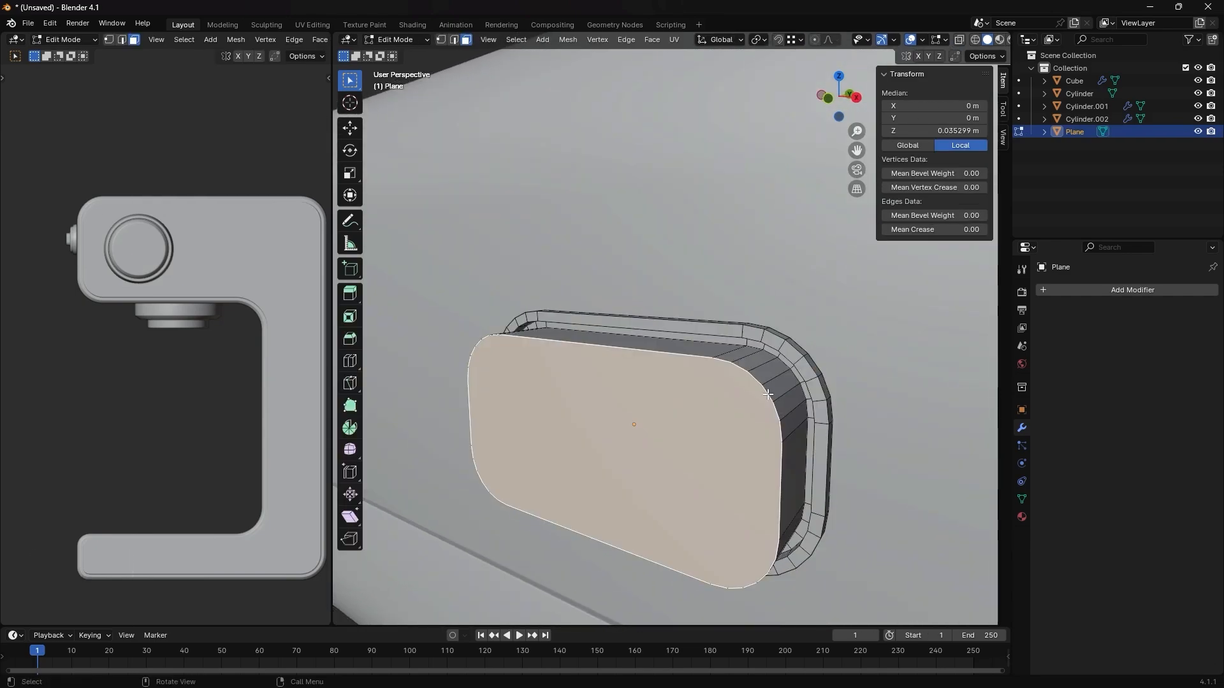
key(2)
alt+shift+click(808, 441)
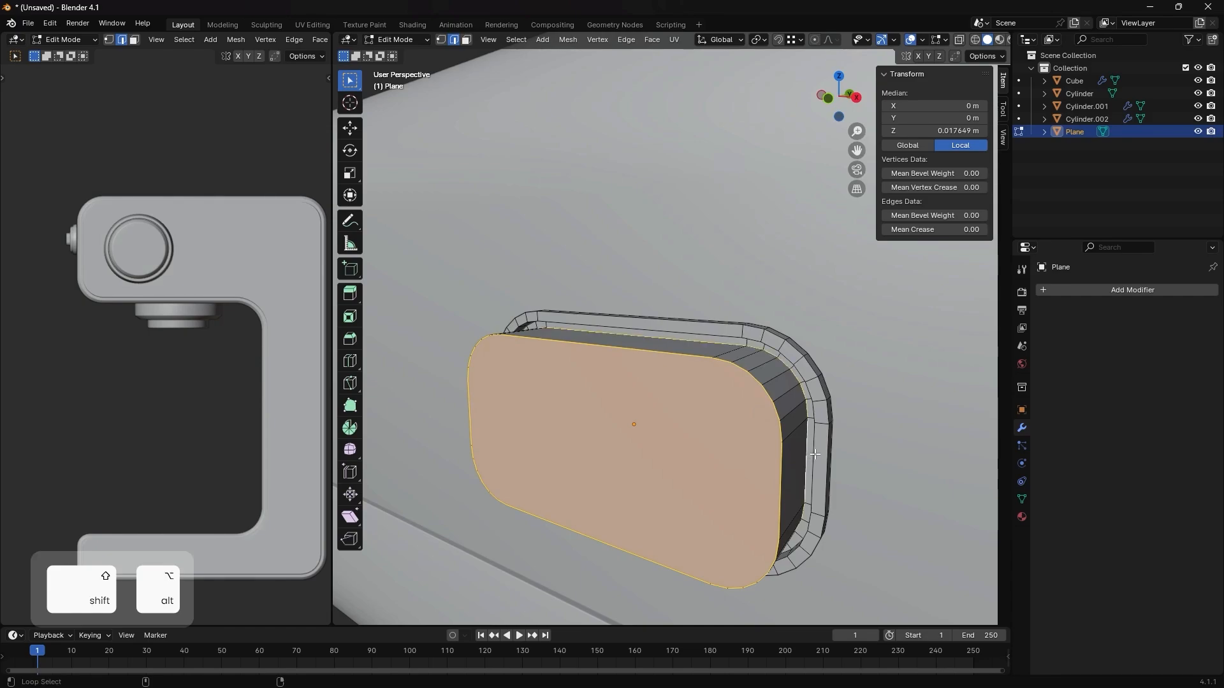
alt+shift+click(816, 453)
alt+shift+click(828, 446)
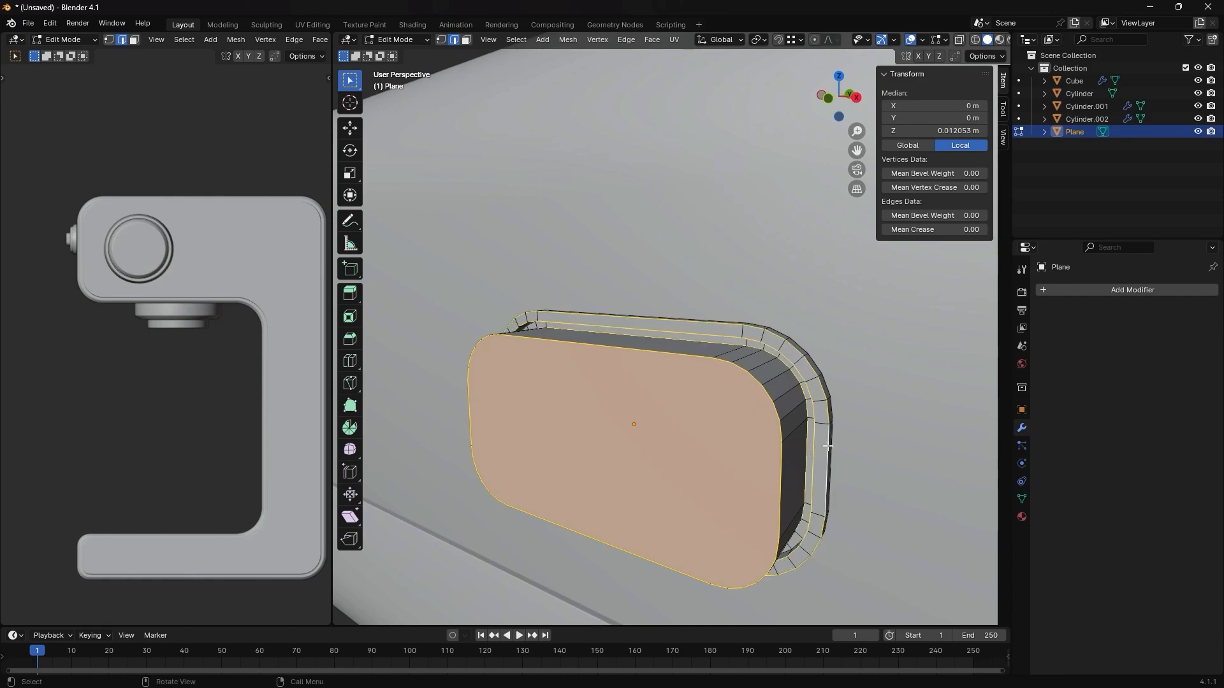
key(ctrl+b)
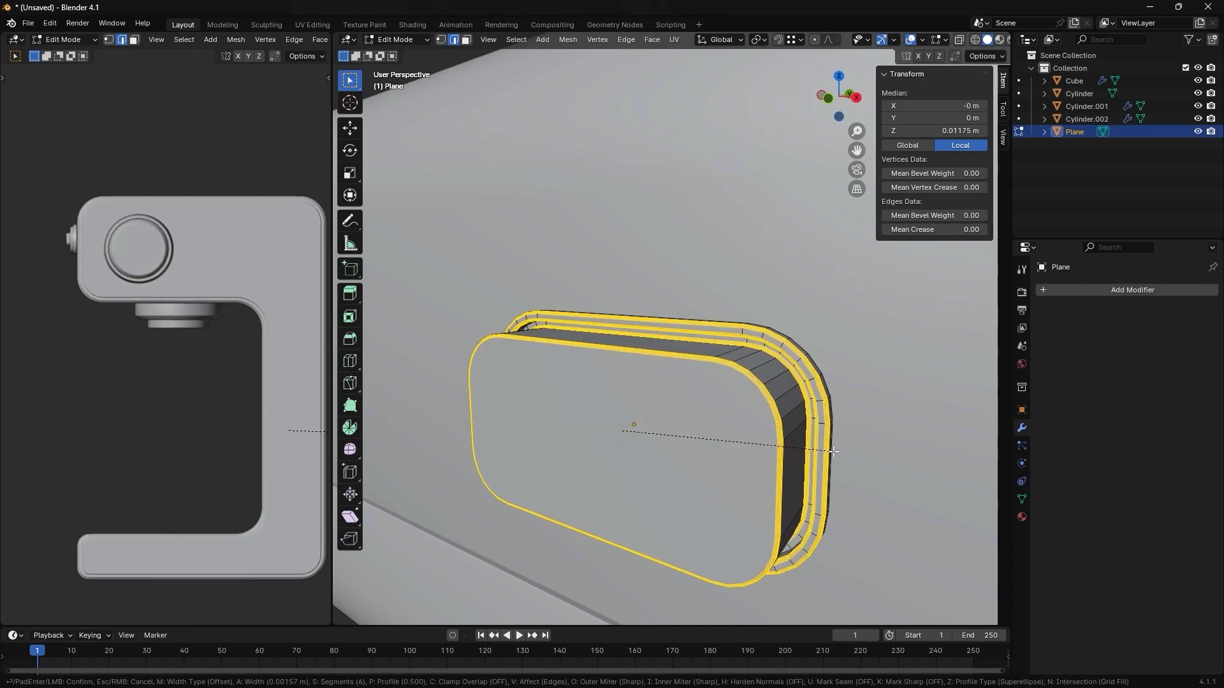
click(832, 452)
- In Object Mode, shade the button smooth by angle and give it a level 1 Subdivision modifier
key(Tab)
middle_drag(810, 455, 784, 435)
middle_drag(747, 311, 745, 346)
right_click(728, 465)
click(723, 450)
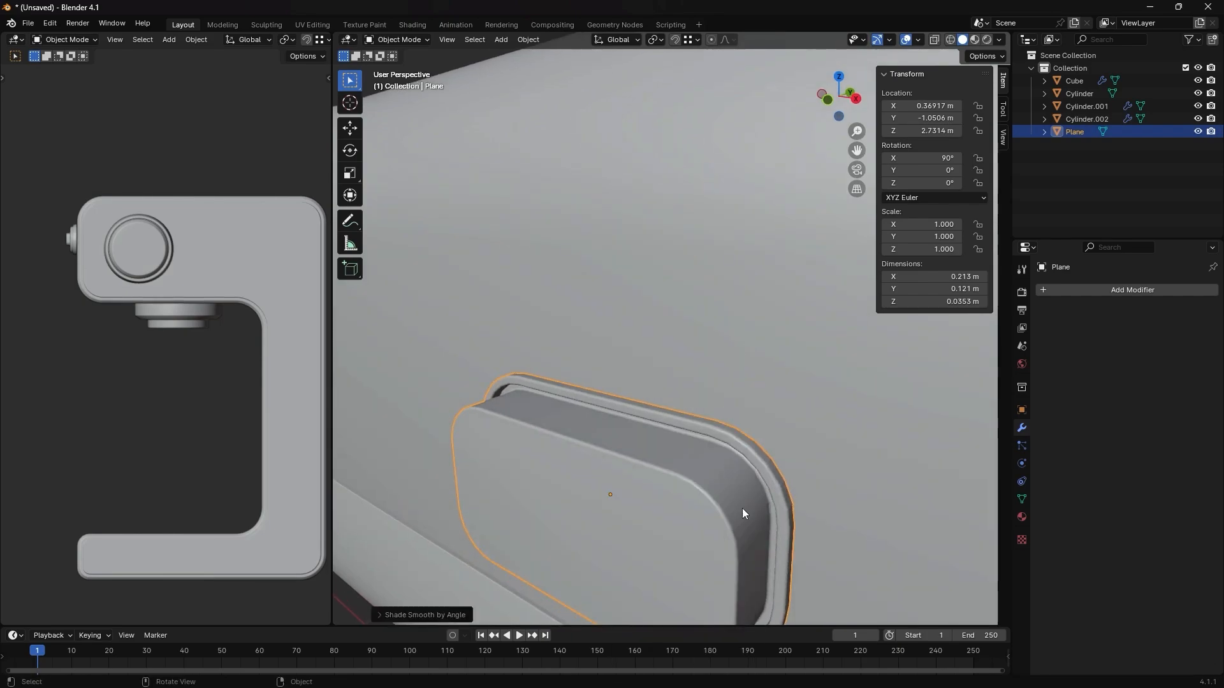
middle_drag(742, 507, 816, 500)
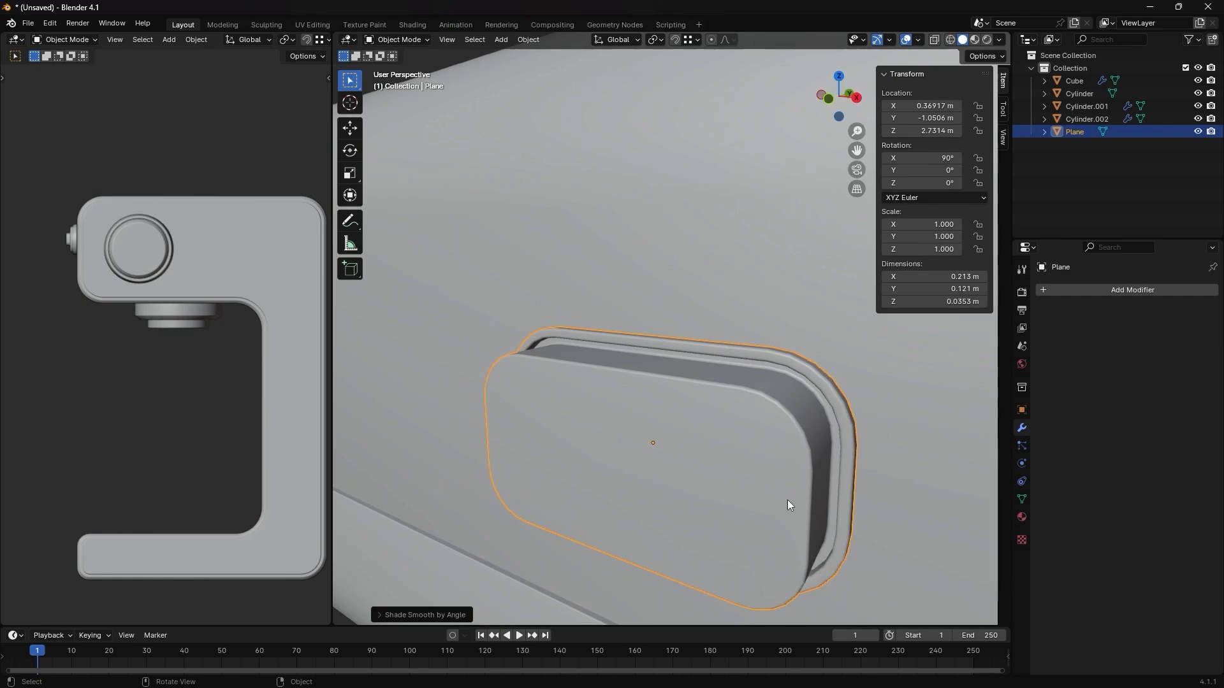
key(ctrl+1)
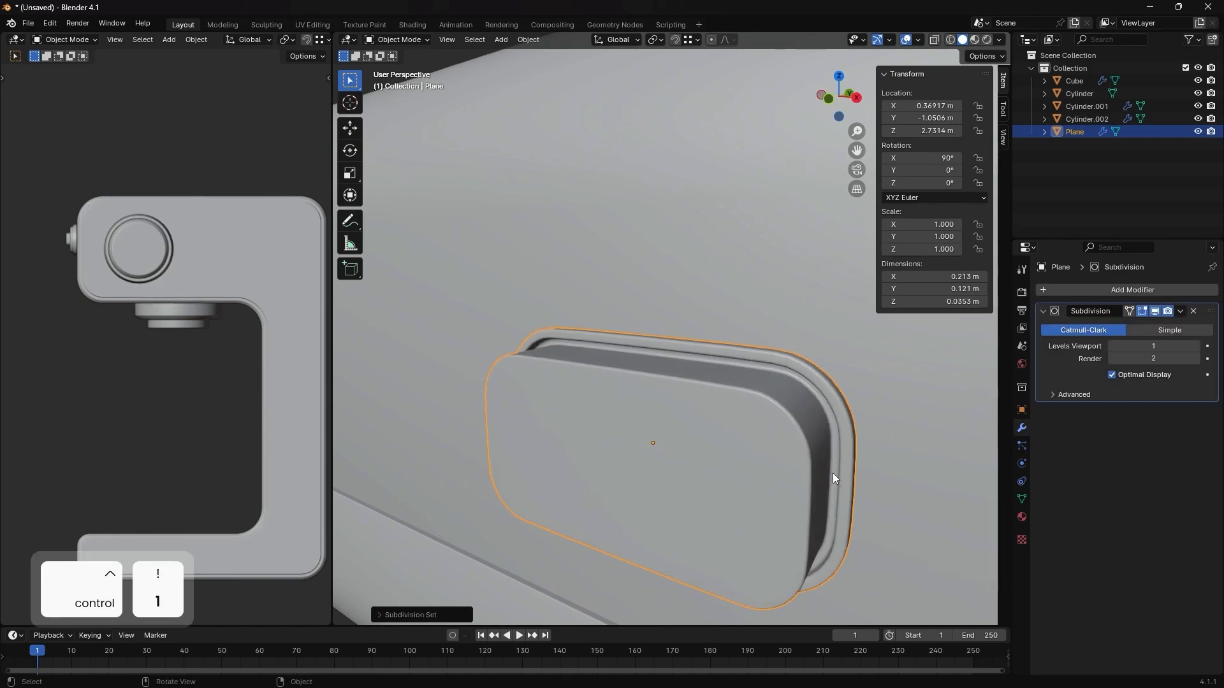
middle_drag(833, 473, 823, 476)
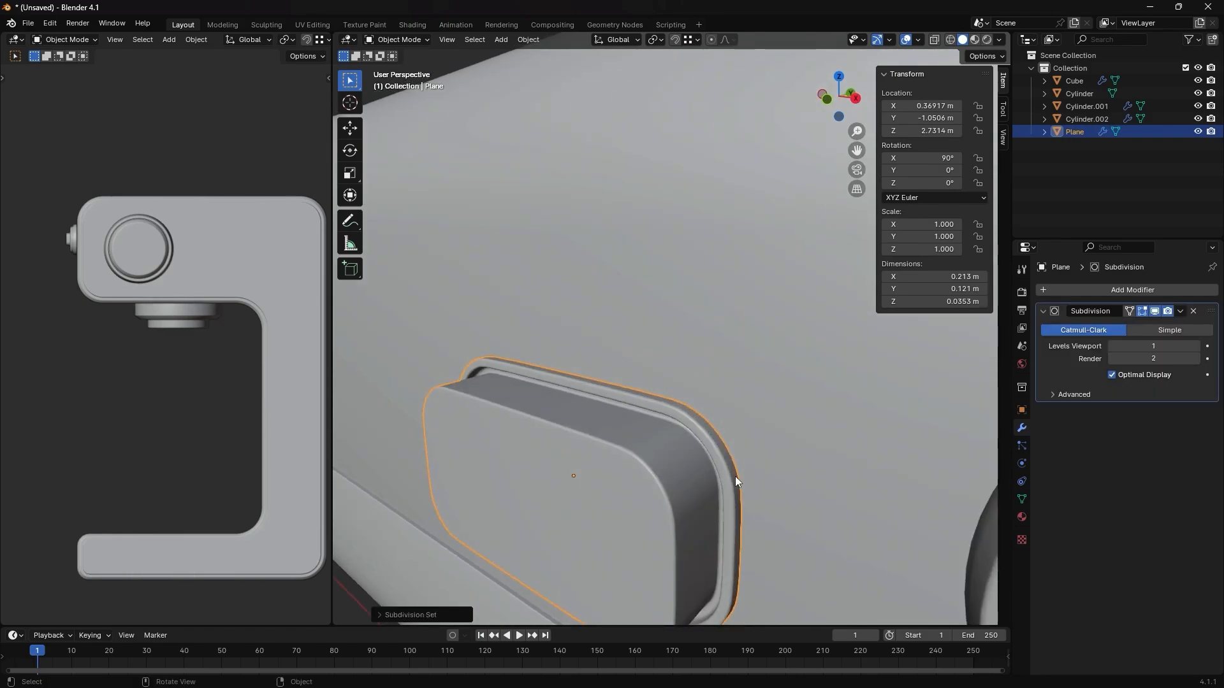
- Add an edge loop around the outer wall of the button's rim and slide it to the wall's base edge
key(Tab)
scroll(733, 480, up, 5)
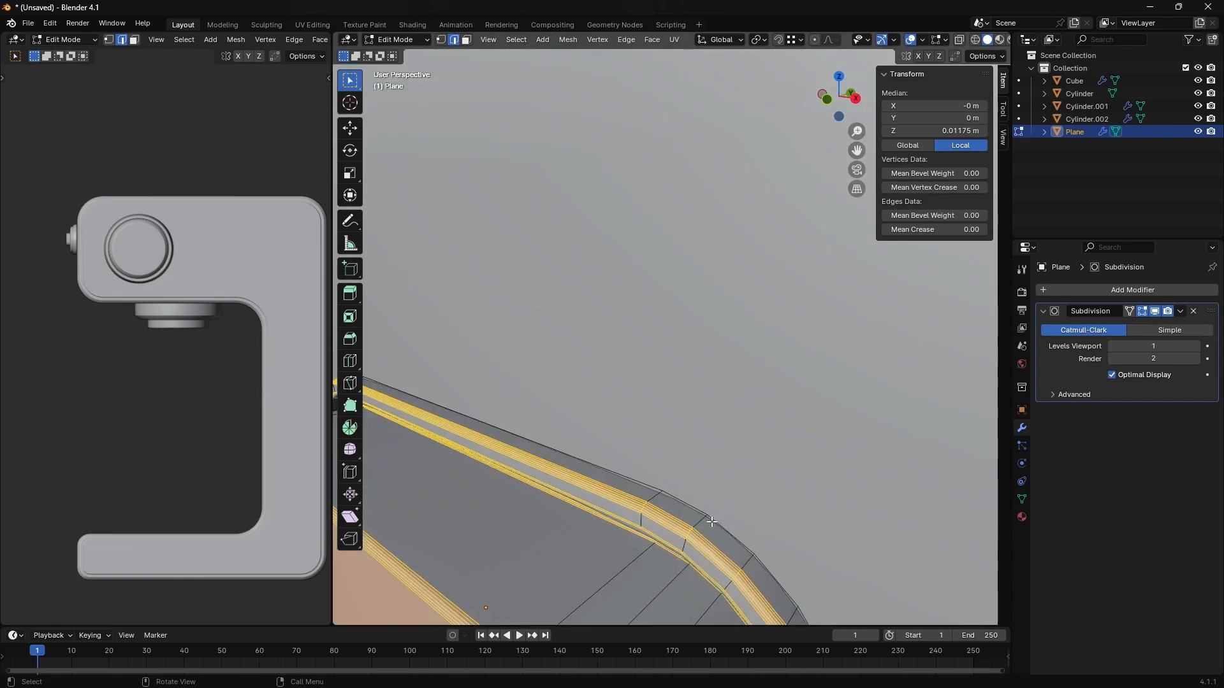
key(ctrl+r)
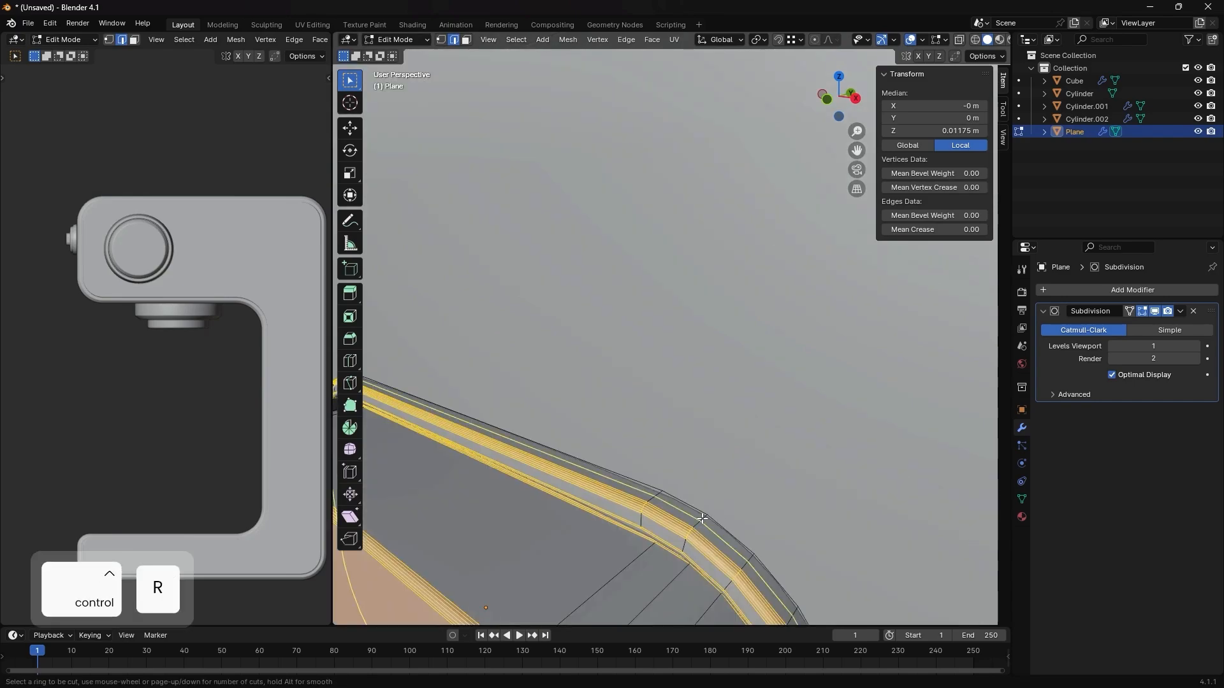
click(703, 516)
click(715, 512)
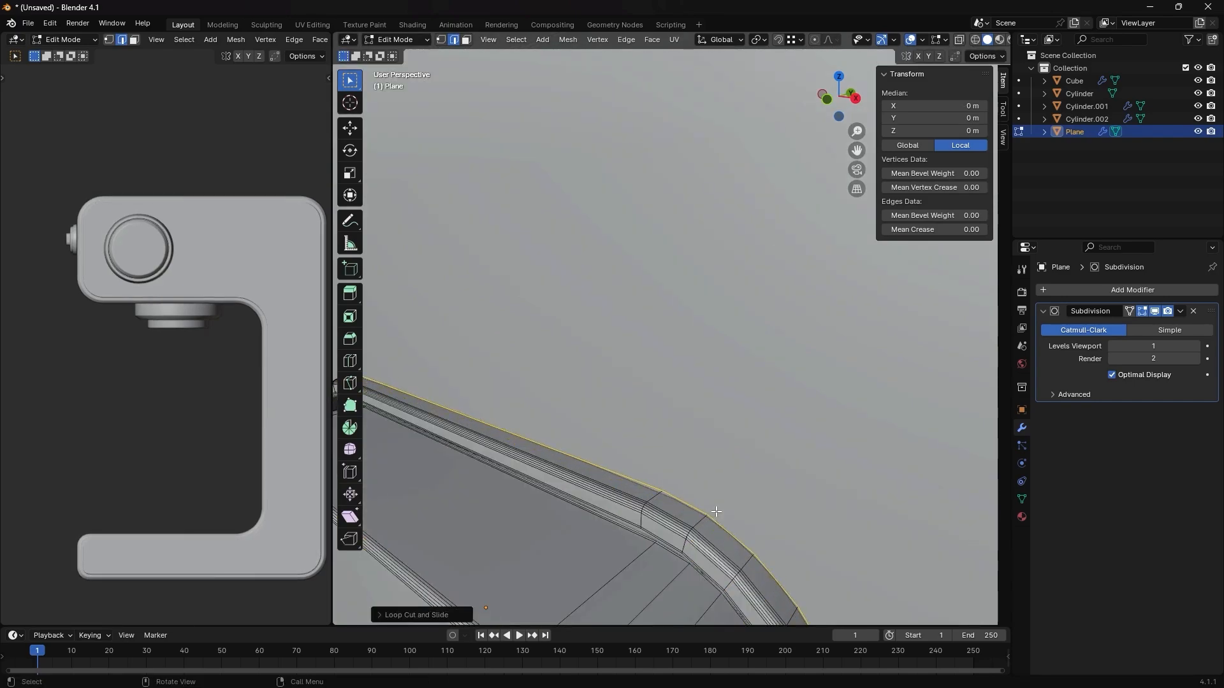
key(Tab)
- Move the button about 0.053 m along Y into the machine's front so its rim sits close to the surface
scroll(709, 533, down, 4)
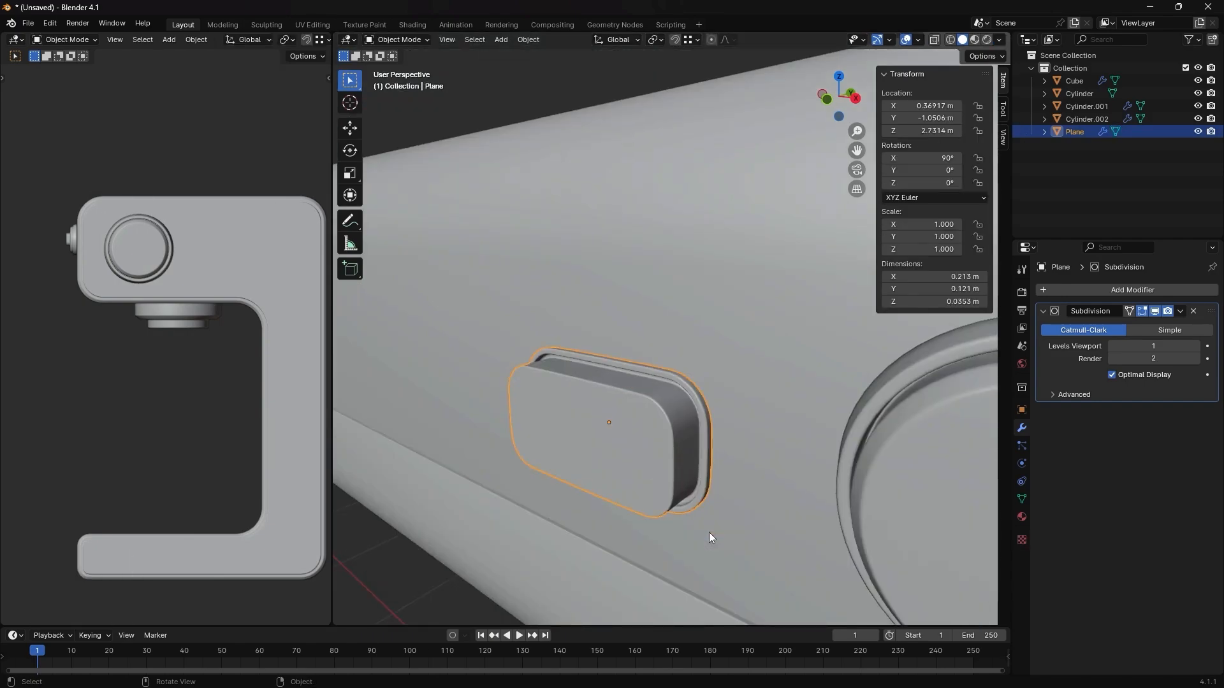
key(g)
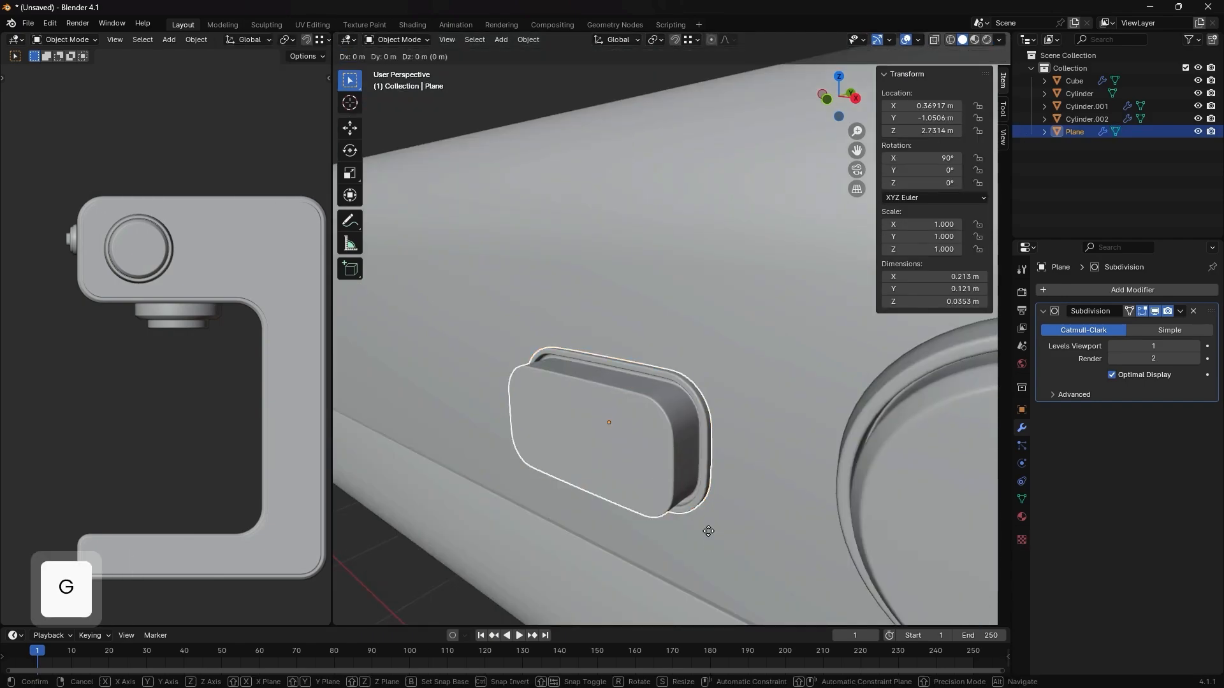
middle_drag(709, 530, 717, 526)
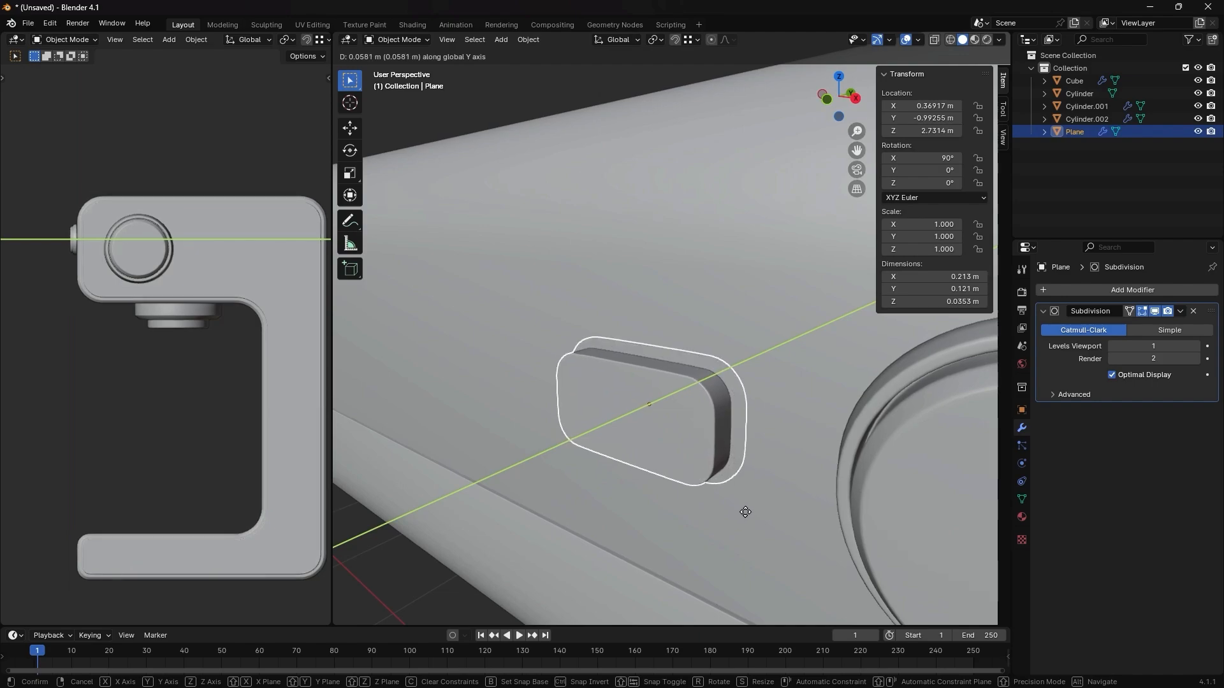
click(740, 512)
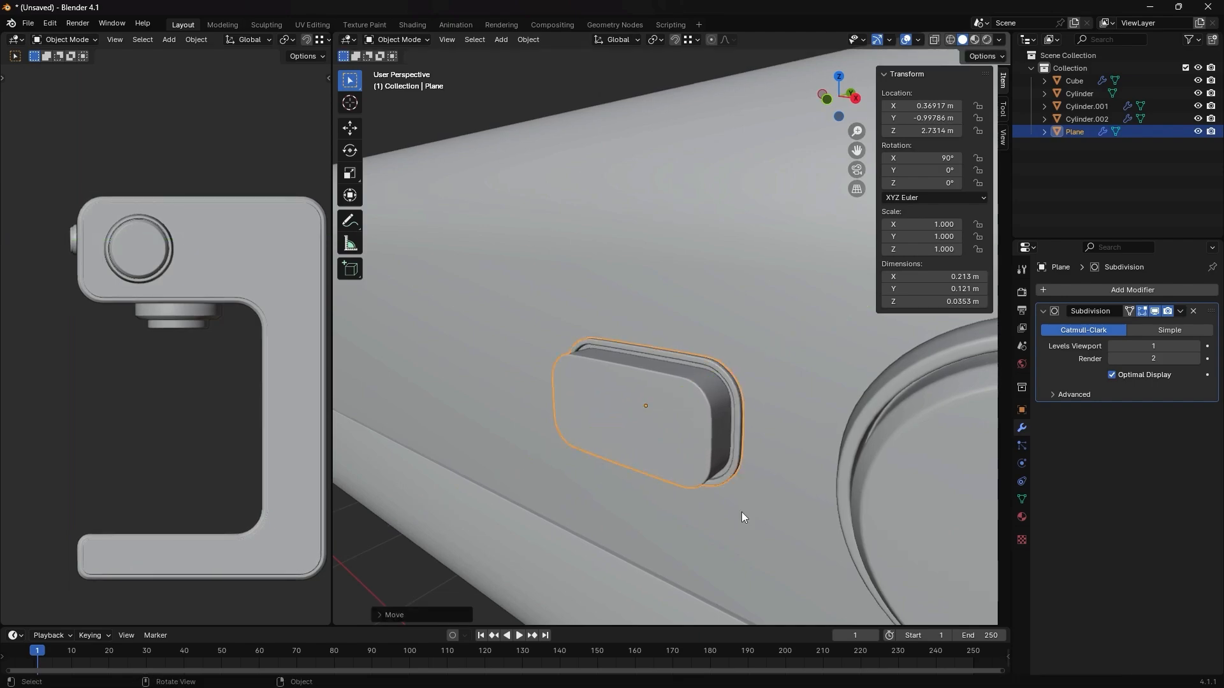
middle_drag(741, 512, 767, 429)
key(KP_1)
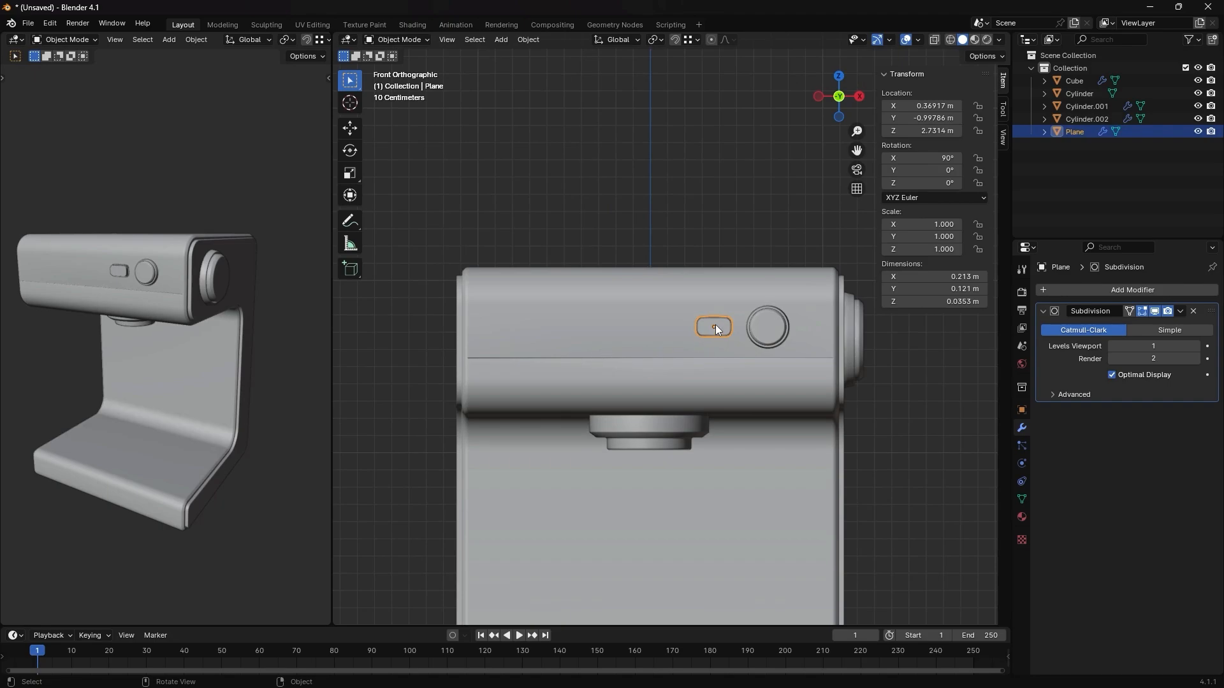
- Add an Array modifier to the rectangular button and set its count to 4
scroll(718, 325, up, 1)
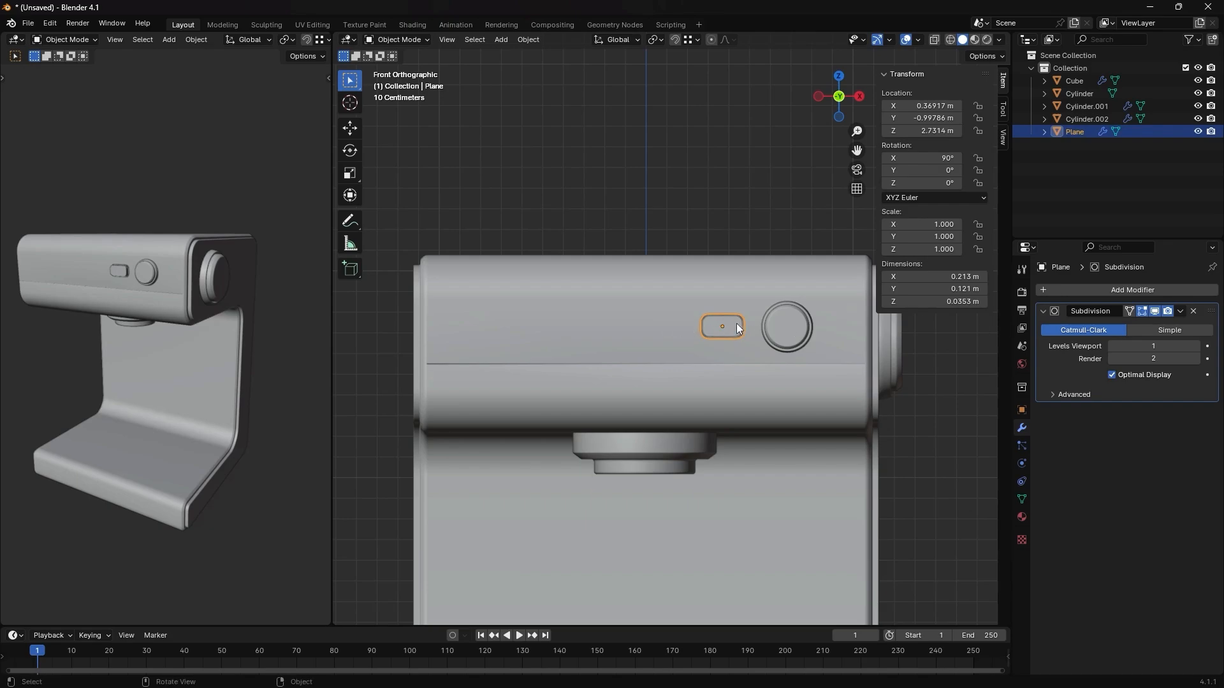
click(1146, 290)
click(1107, 288)
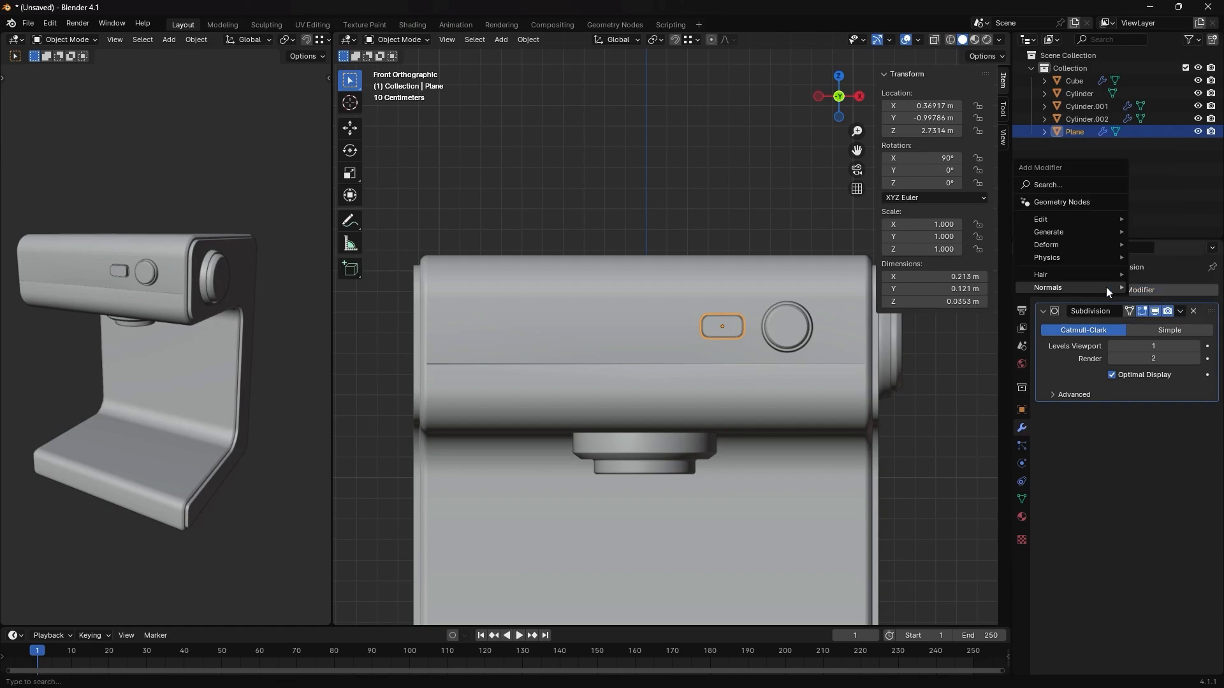
click(1085, 186)
text(arra)
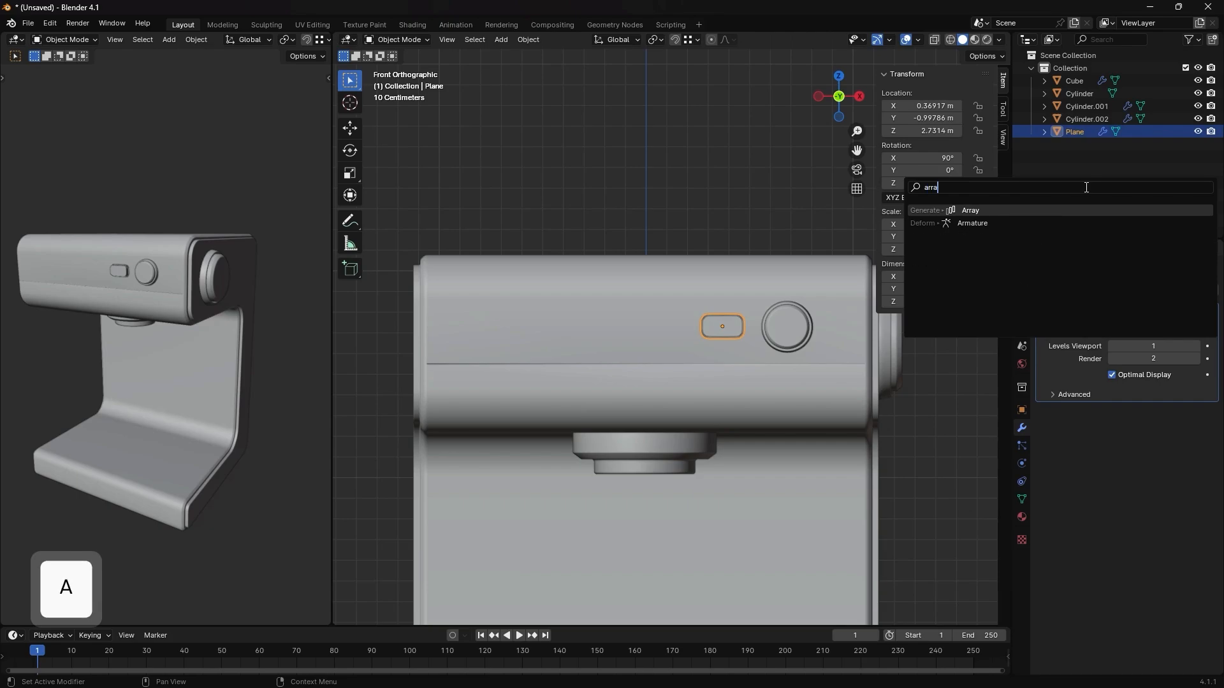
key(Return)
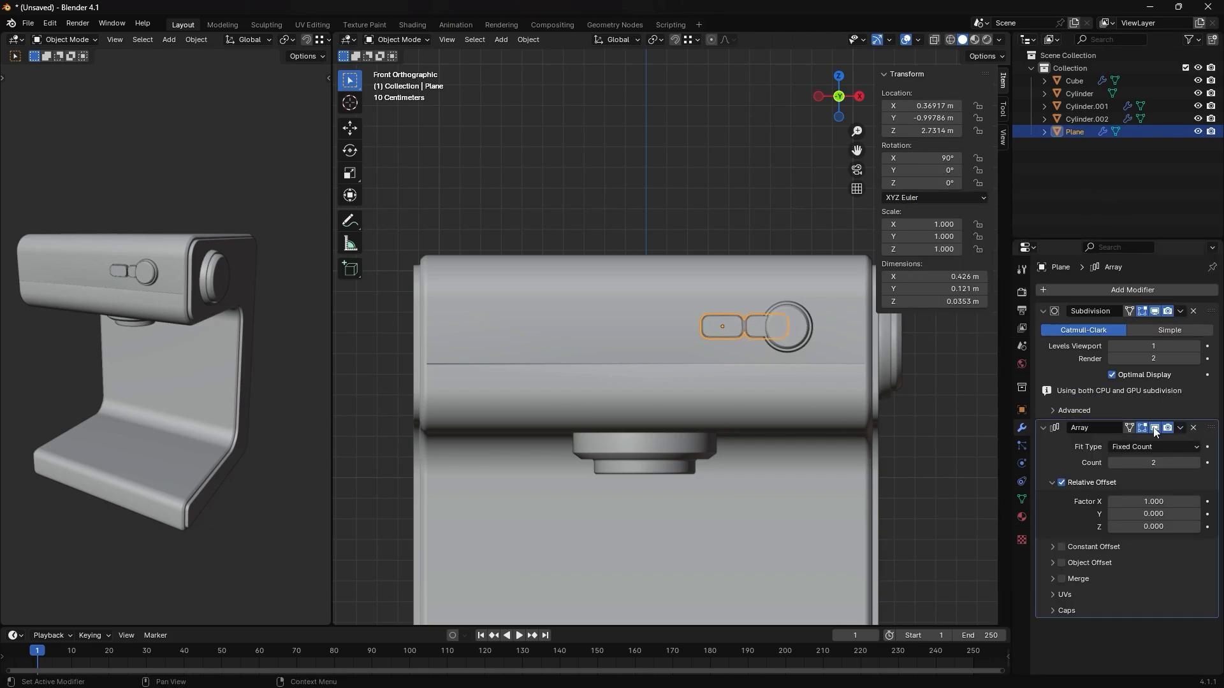
click(1196, 465)
click(1196, 447)
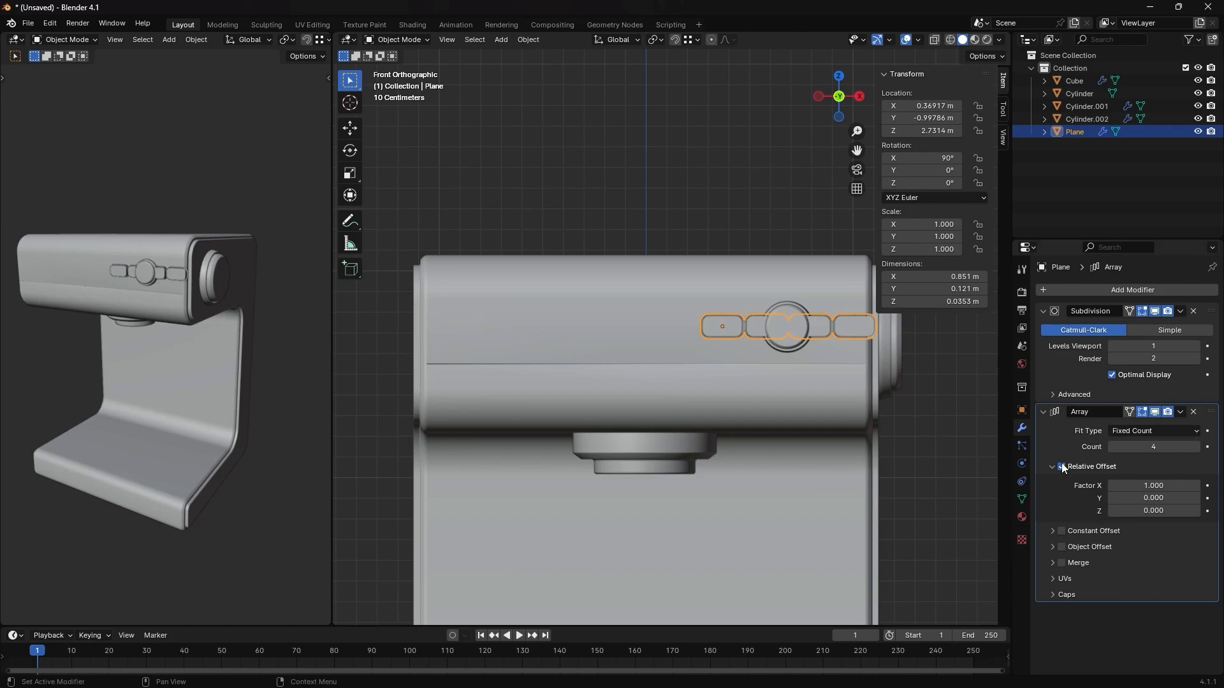
- Set the button array's relative X offset factor to -1.2 so the spaced copies run away from the knob
click(1135, 488)
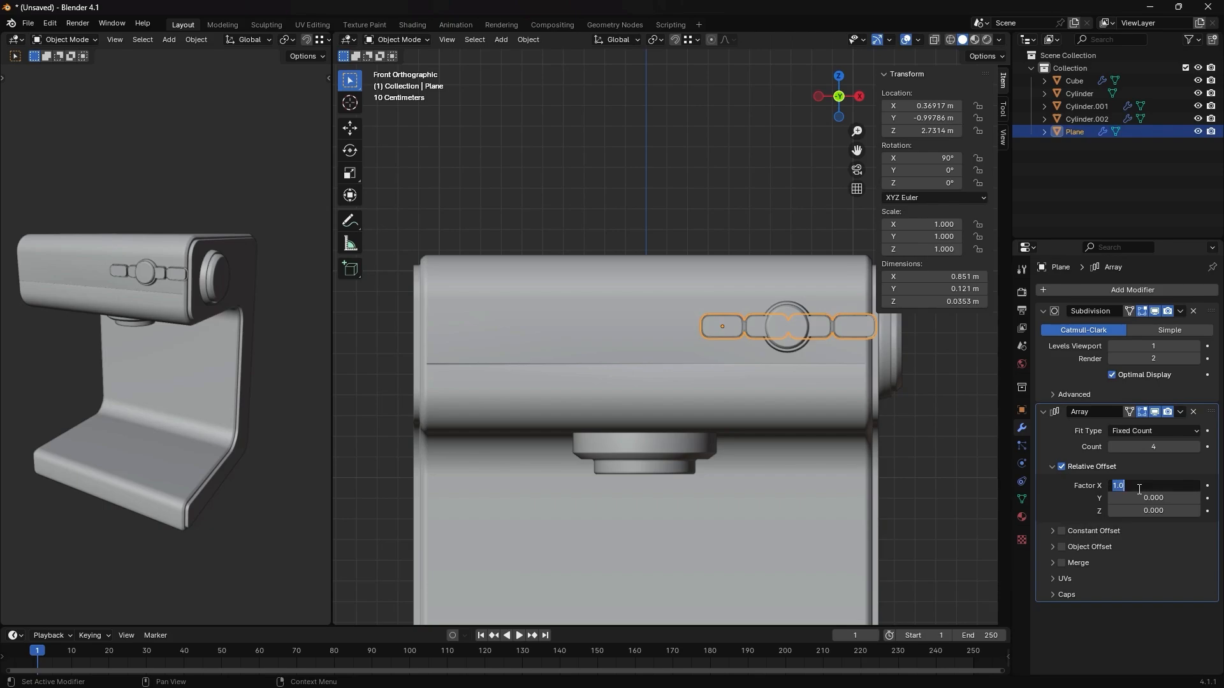
key(BackSpace)
text(-1)
key(Return)
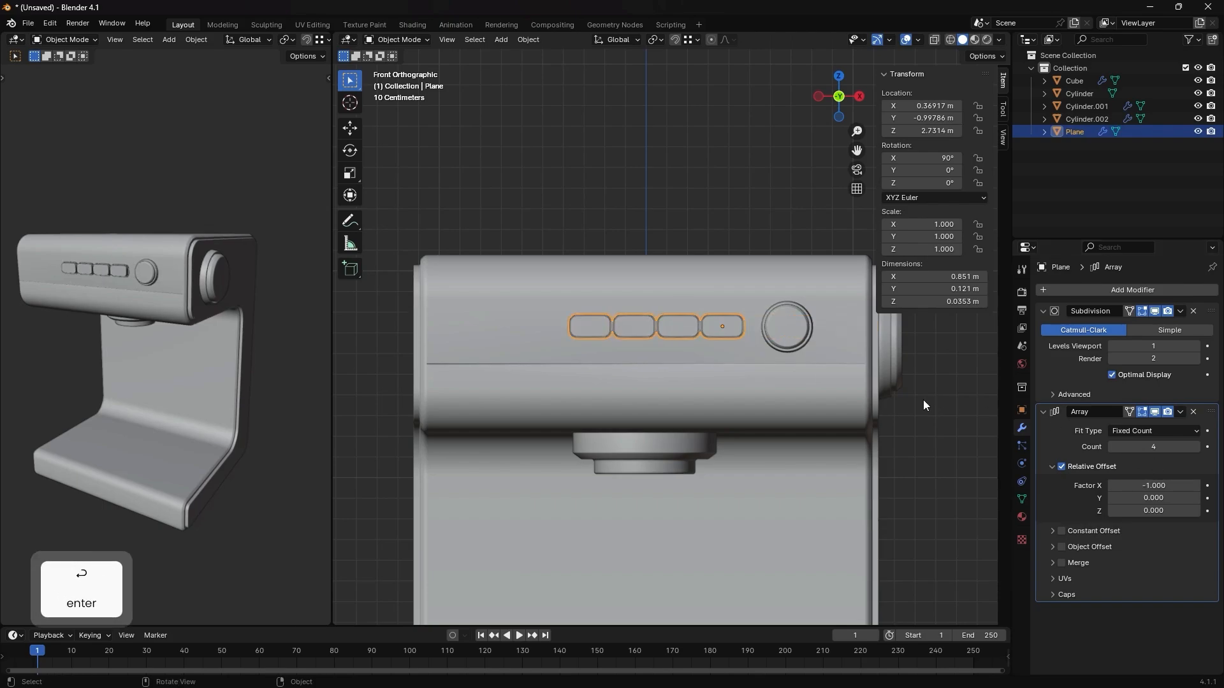
mouse_move(1159, 488)
mouse_down()
mouse_move(1191, 488)
mouse_move(1146, 489)
mouse_move(1211, 488)
mouse_move(1145, 486)
mouse_up()
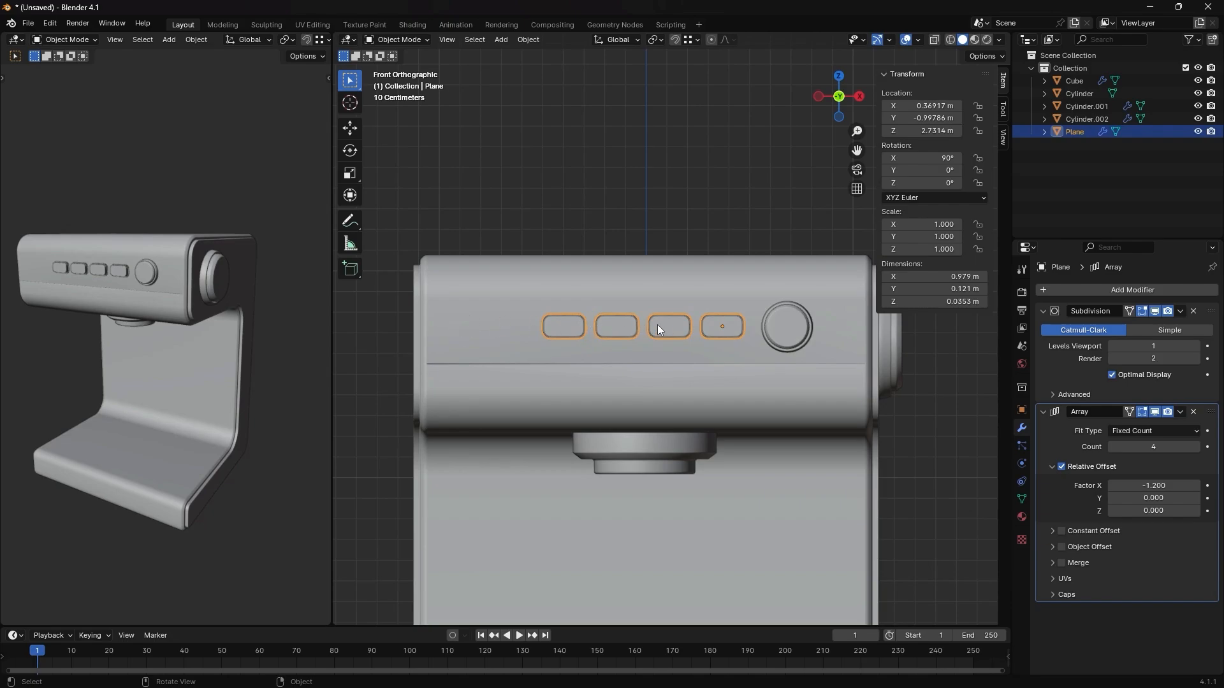
- Shift the front knob about 0.096 m and the row of buttons about 0.11 m along positive X
click(794, 327)
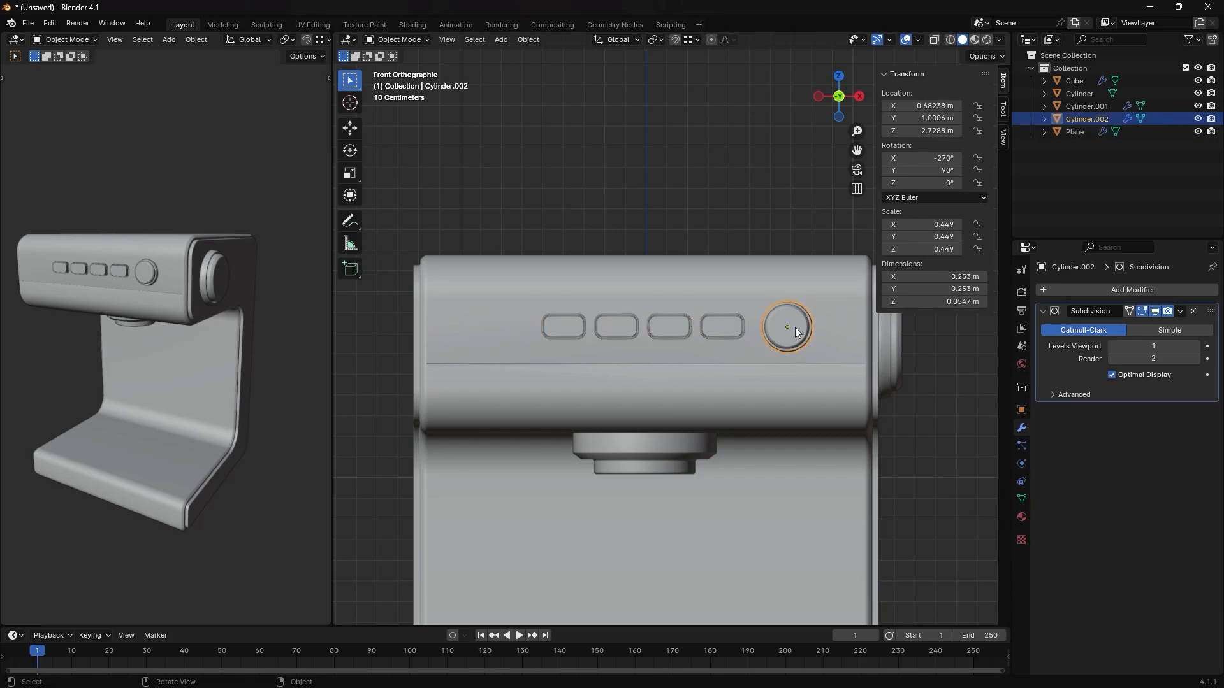
key(g)
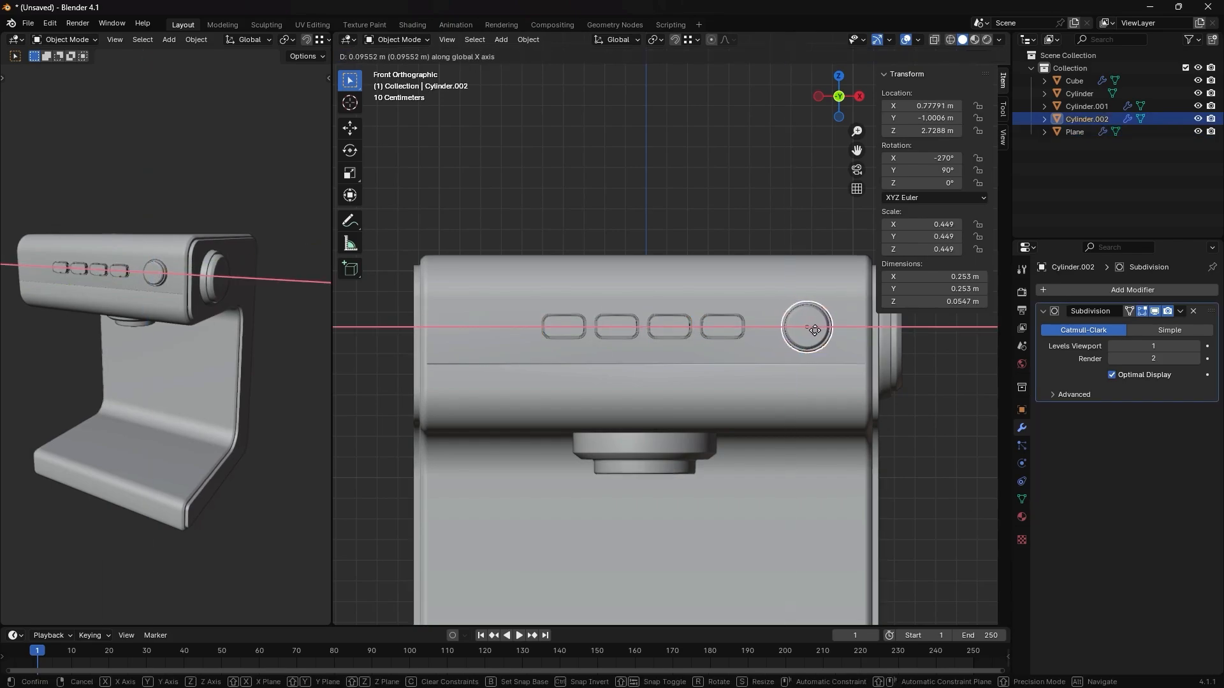
click(783, 330)
click(736, 327)
key(g)
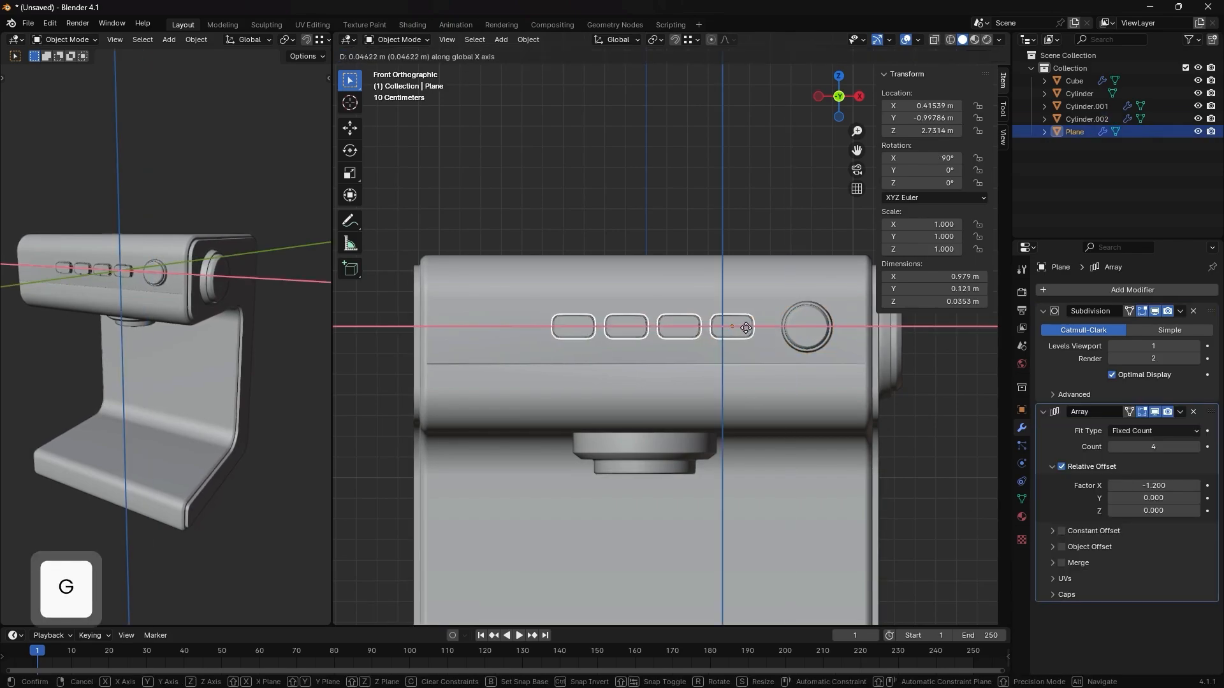
click(758, 329)
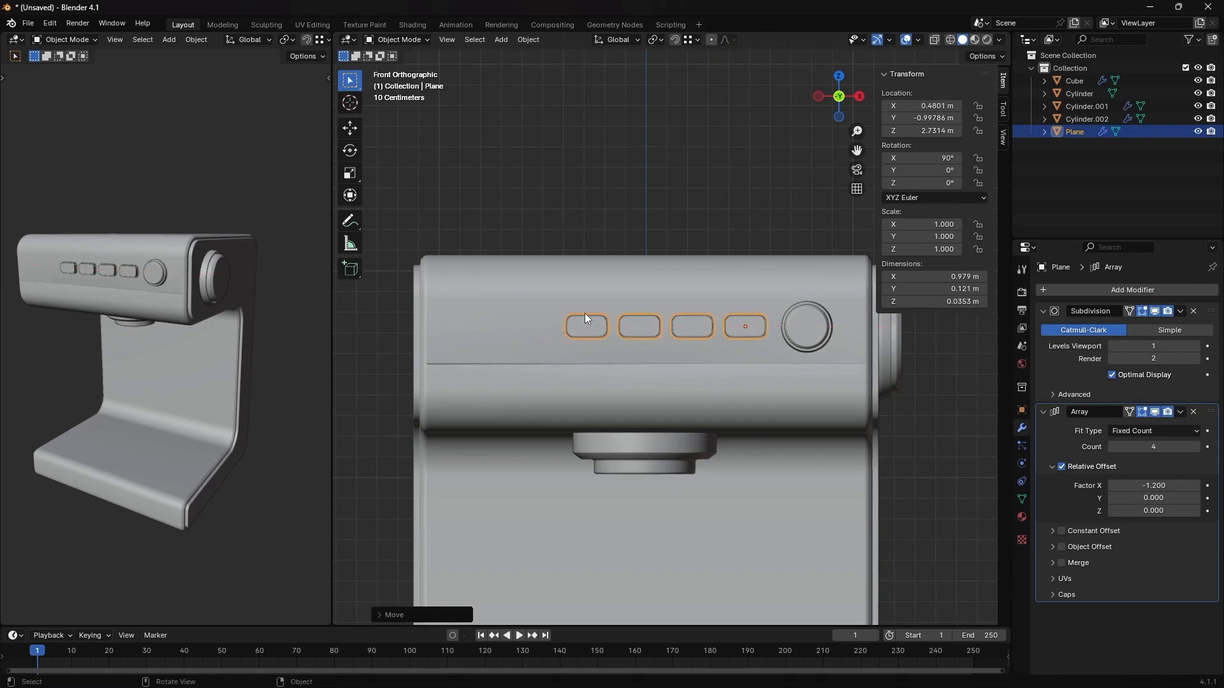
- Add a plane, raise it about 2.75 m along Z, and rotate it 90° about X
click(506, 329)
key(shift+a)
mouse_move(506, 329)
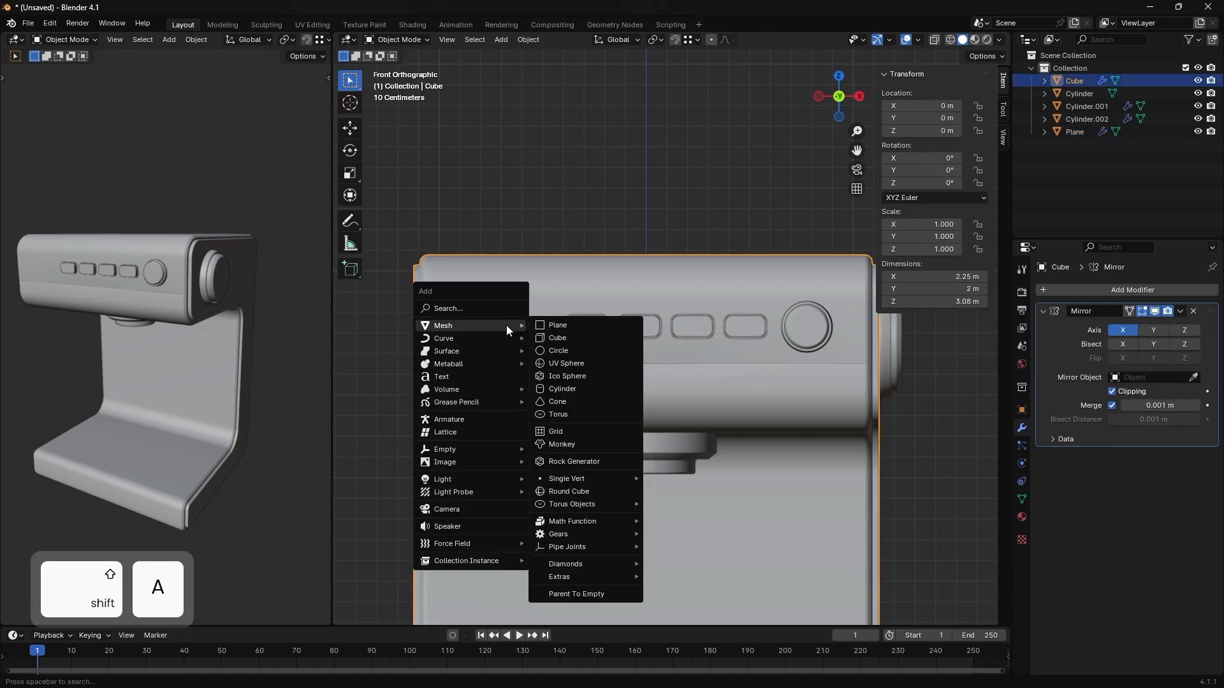
click(553, 322)
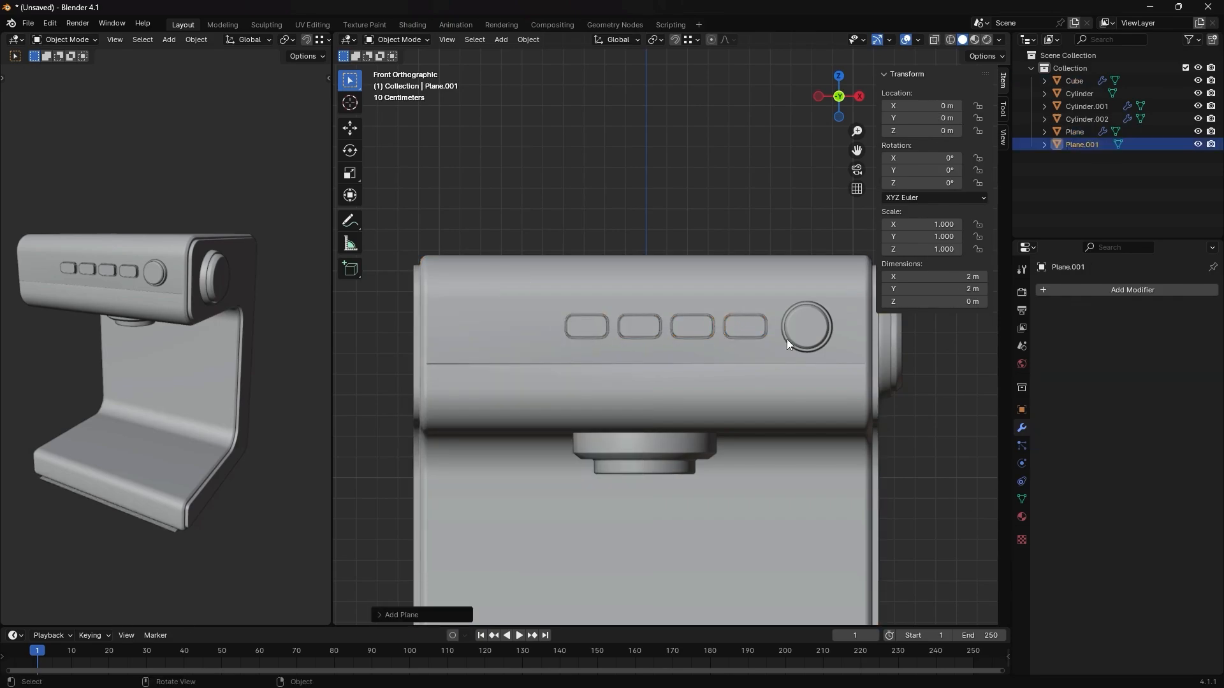
key(g)
key(z)
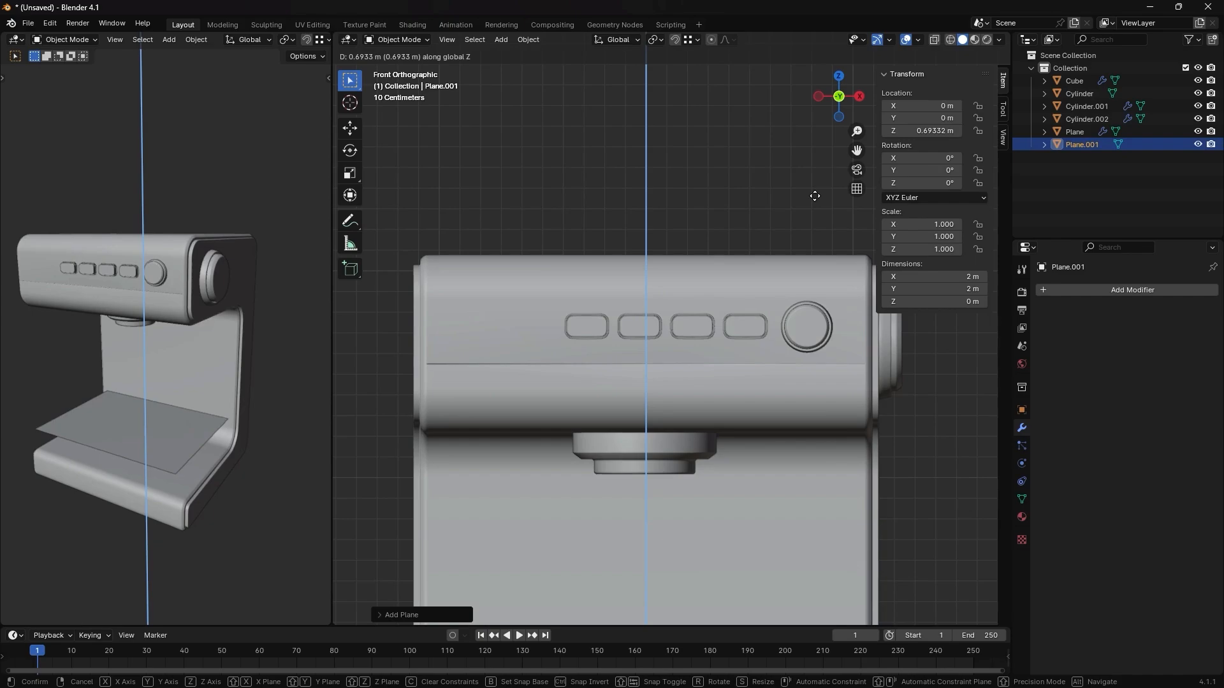
click(756, 363)
text(rx90)
key(Return)
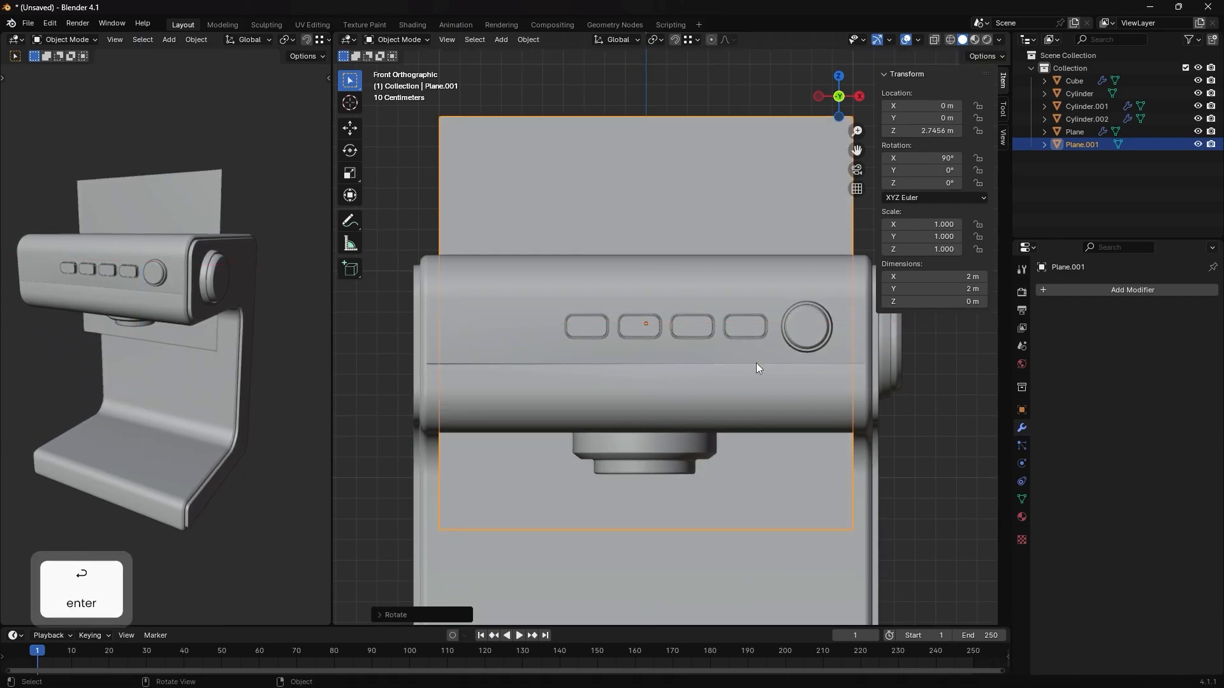
- Move the plane about -1.096 m along Y in front of the machine and scale it to about 0.243
middle_drag(748, 369, 855, 425)
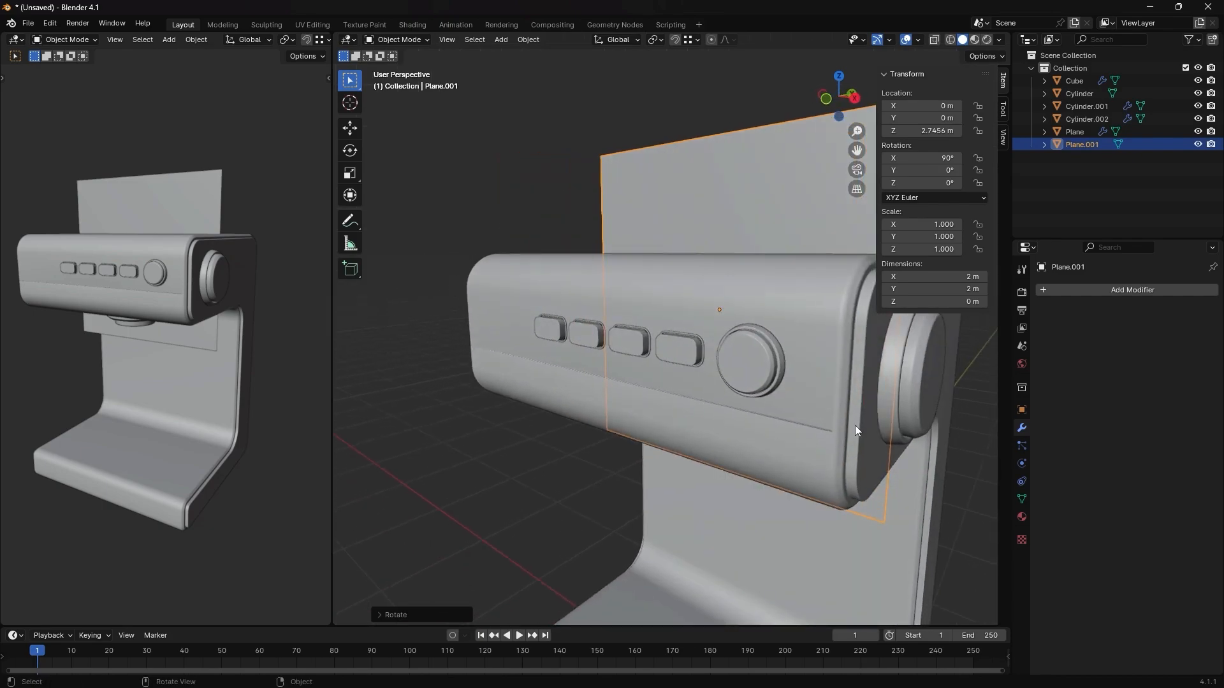
key(g)
key(y)
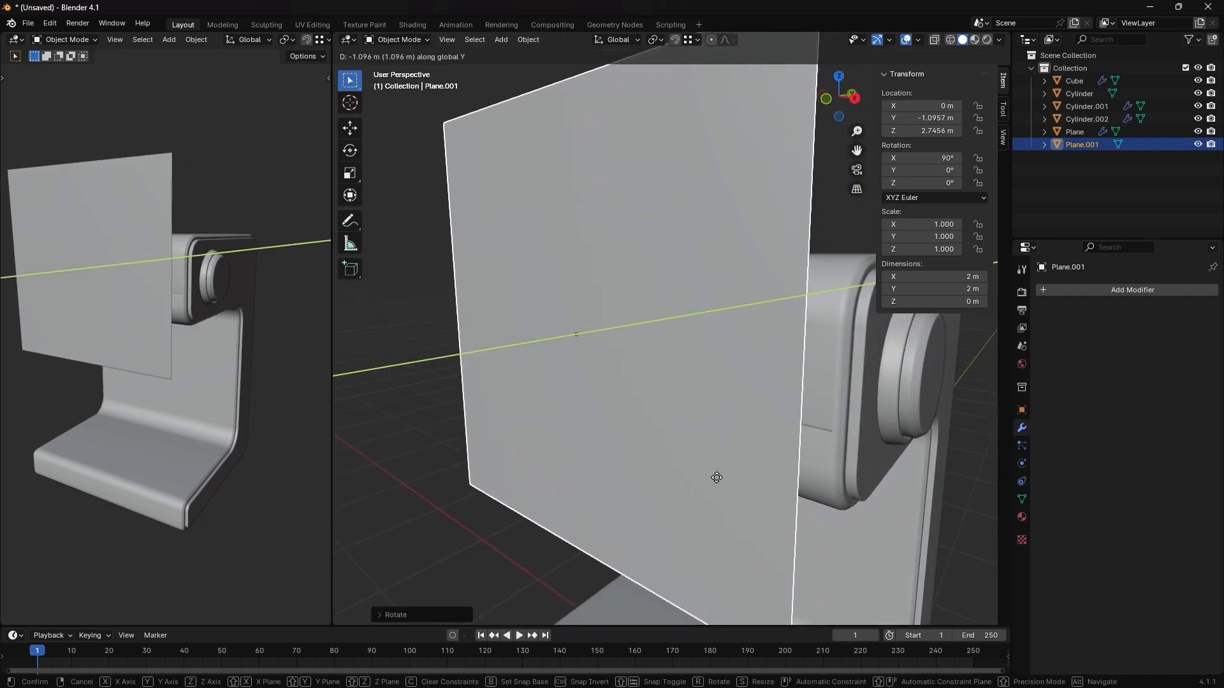
click(716, 477)
key(s)
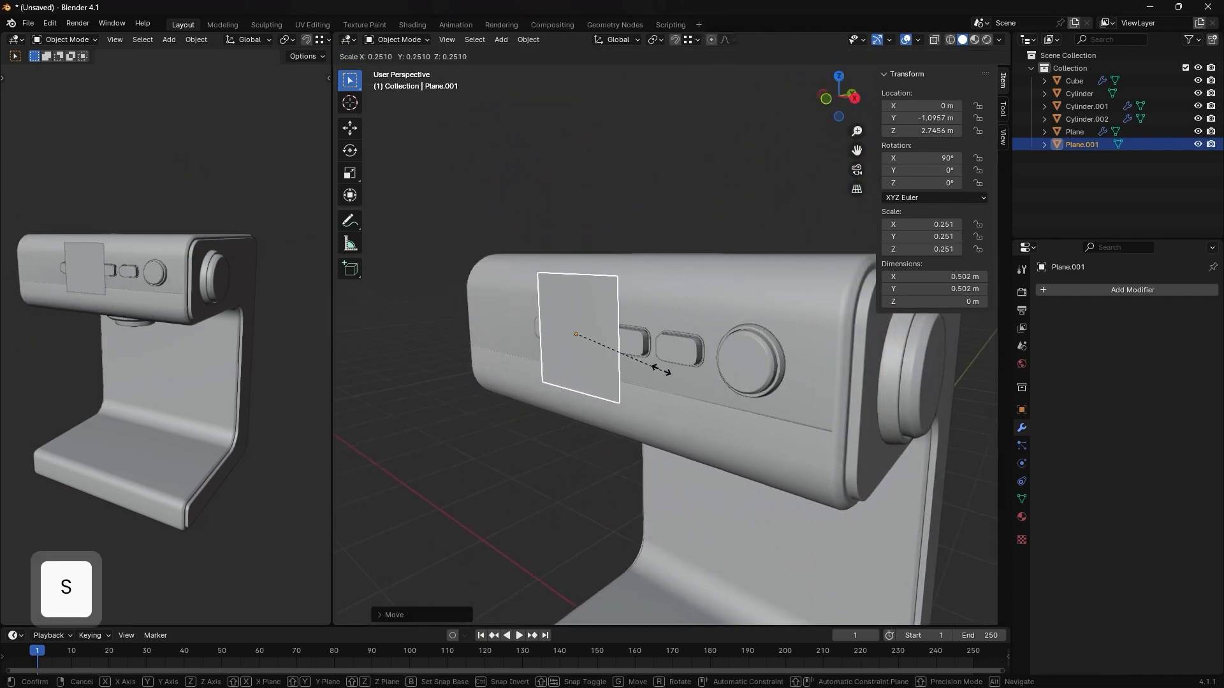
click(659, 368)
- Move the plane about -0.707 m along X beside the buttons and scale it by about 0.54 along Z
key(grave)
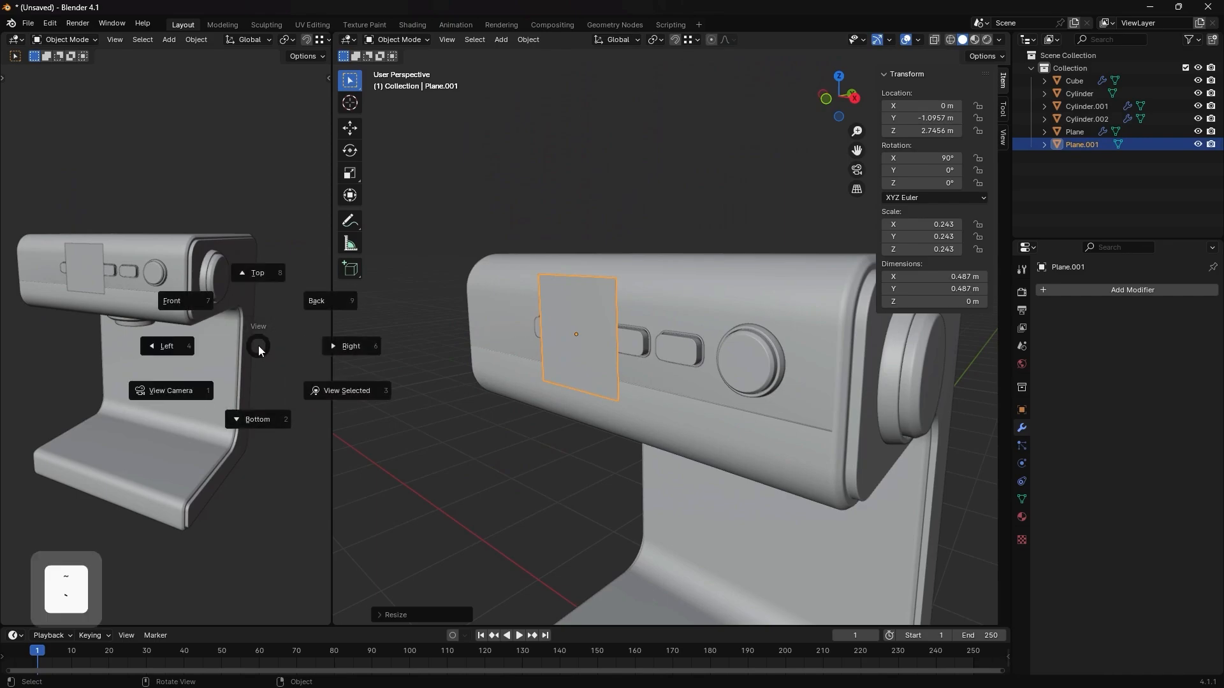
click(177, 301)
middle_drag(709, 327, 720, 364)
key(g)
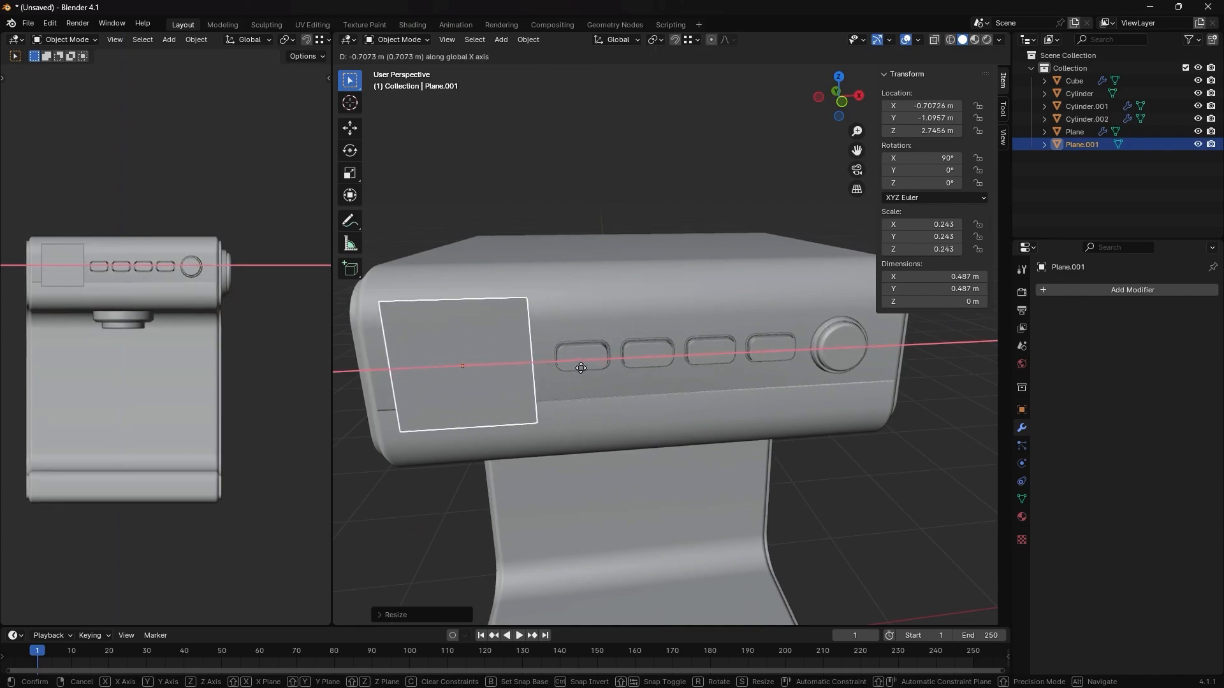
click(583, 368)
key(s)
key(z)
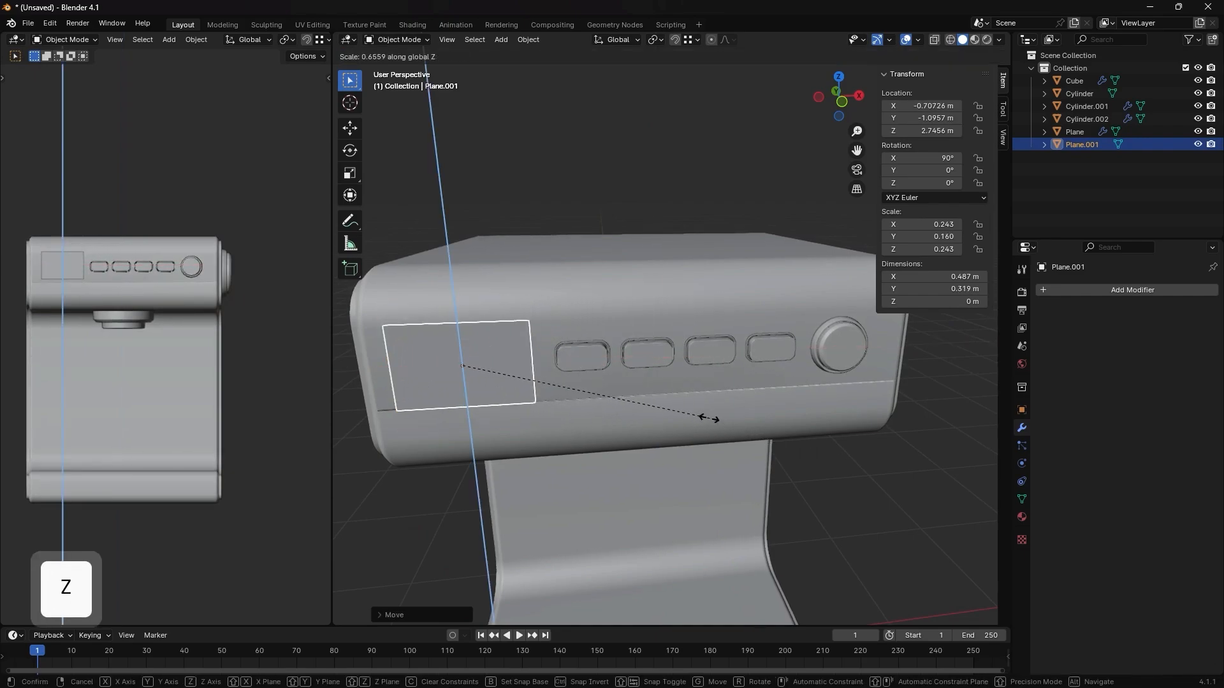
click(666, 403)
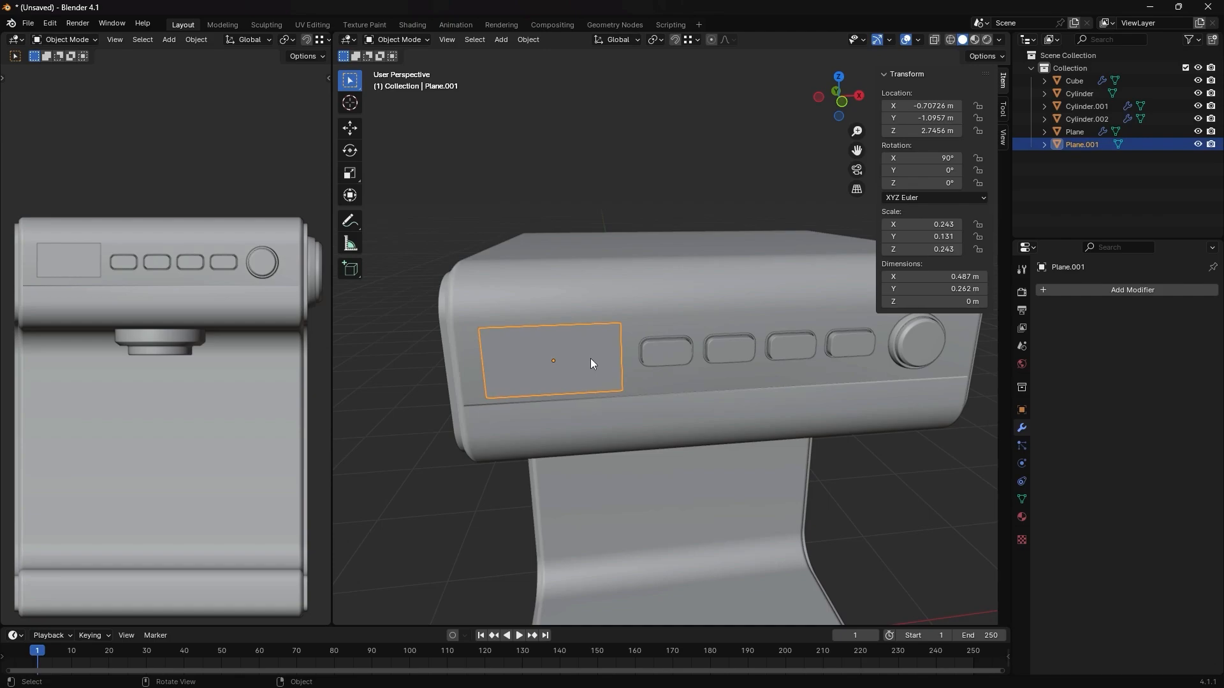
- Apply the plane's scale, then inset its face about 0.022 m in Edit Mode
key(ctrl+a)
click(687, 359)
key(Tab)
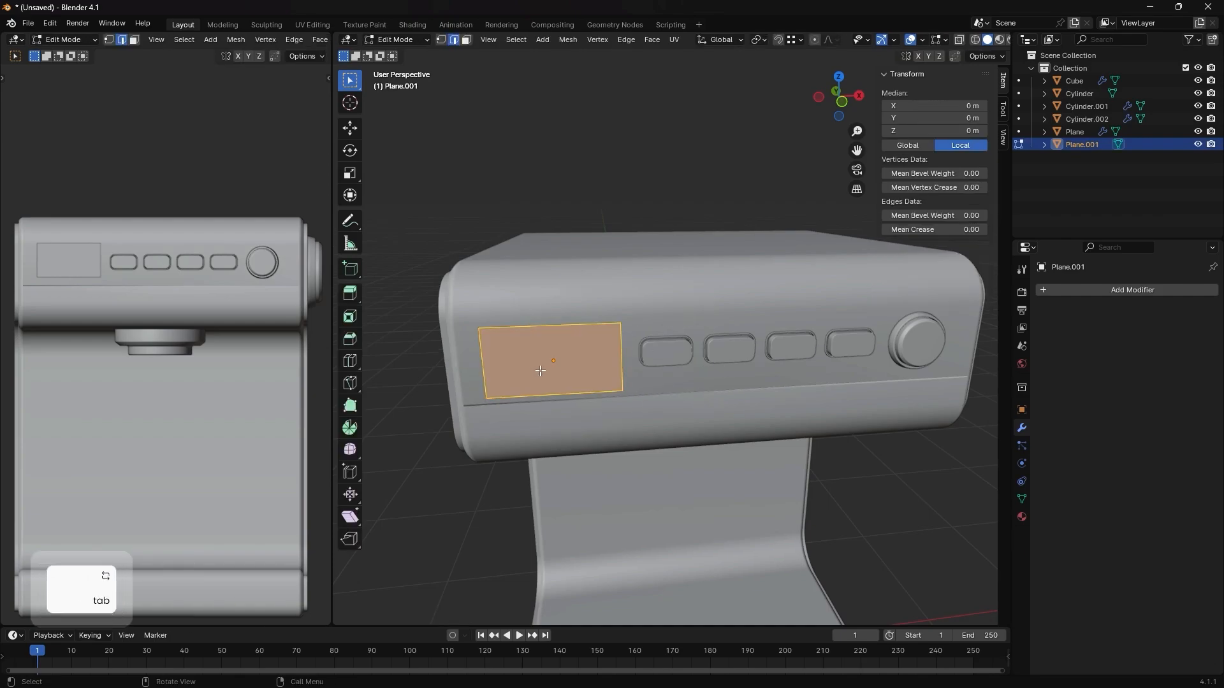
key(3)
click(606, 368)
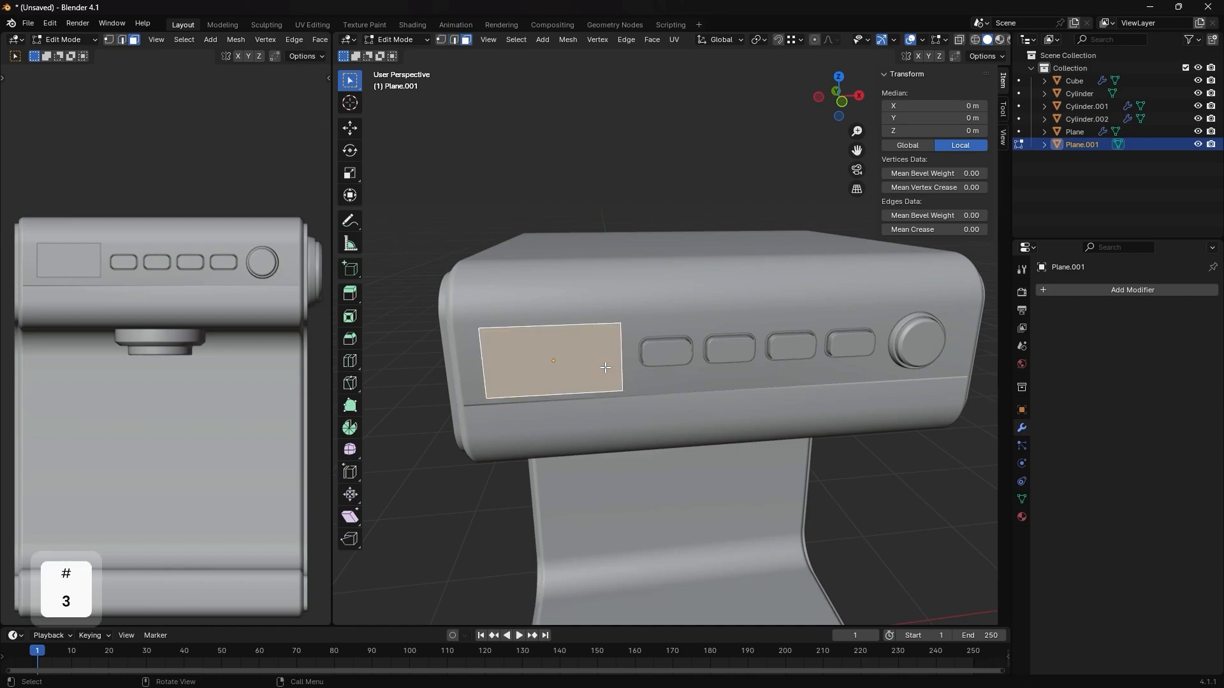
key(i)
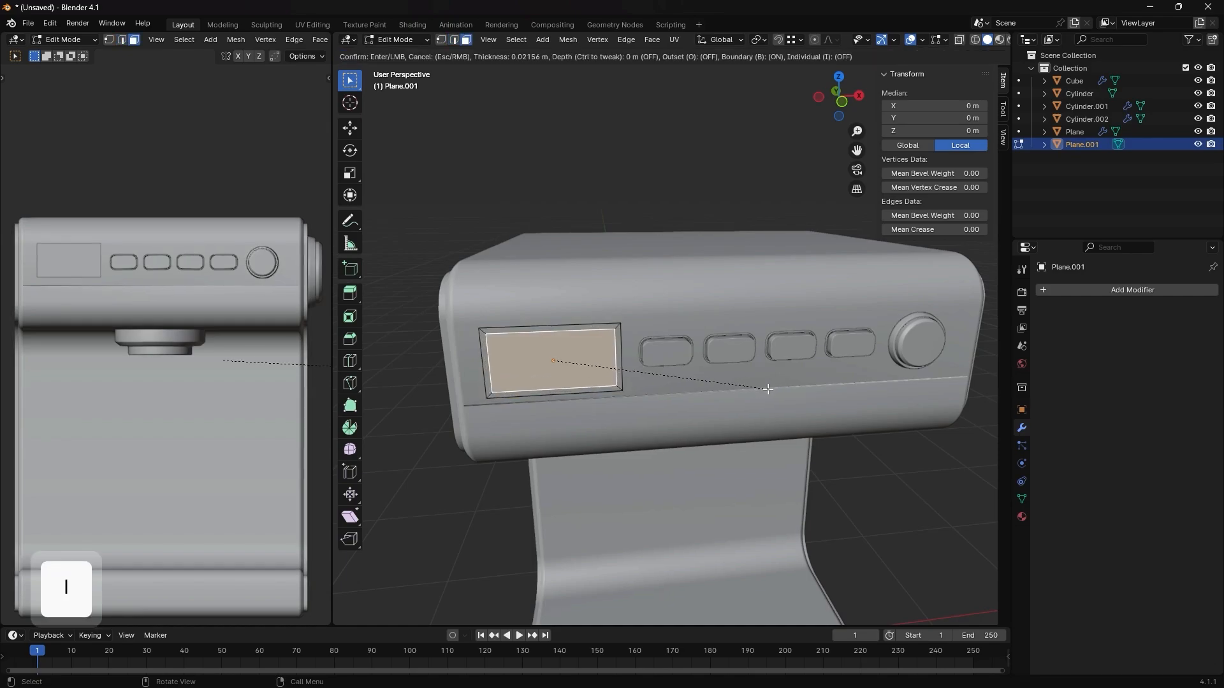
click(770, 389)
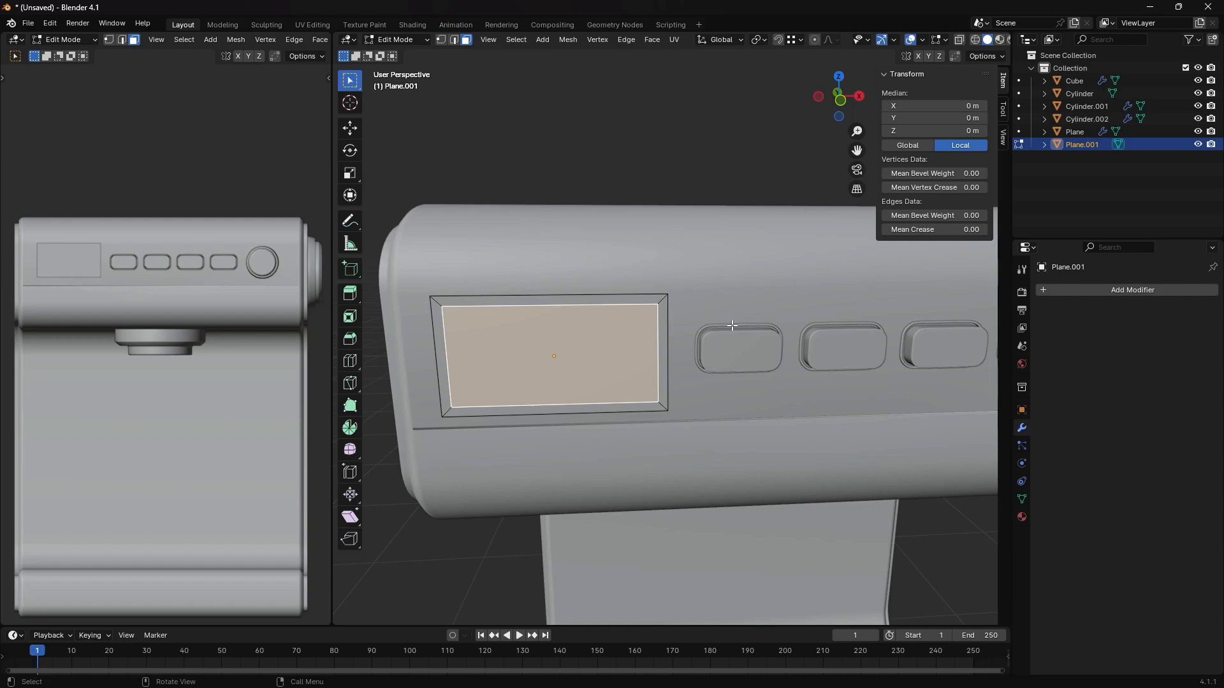
- Extrude the inset inner face about 0.024 m inward to recess the screen inside its frame
alt+click(651, 300)
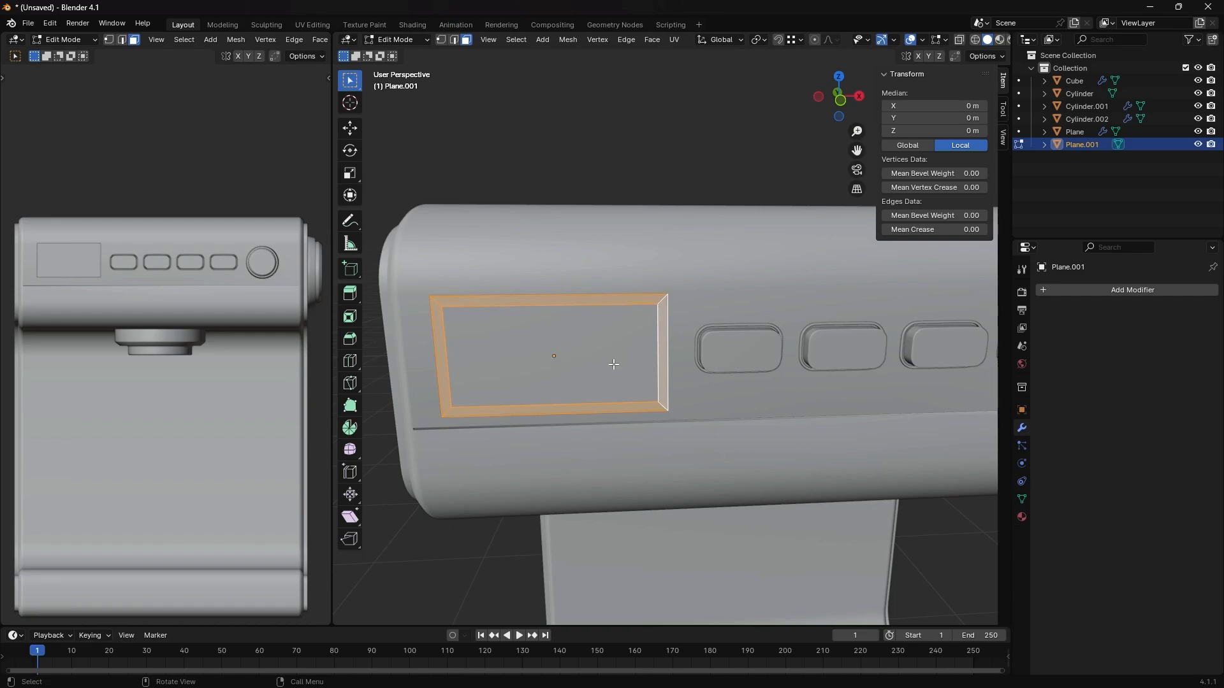
click(573, 354)
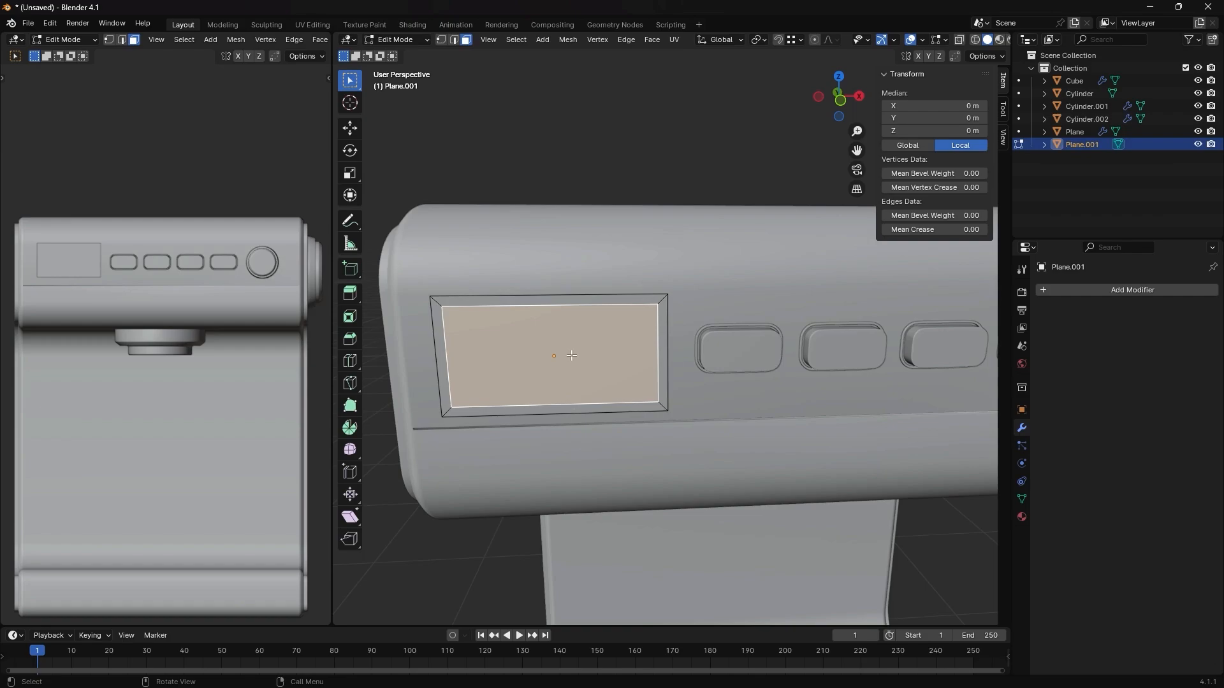
key(e)
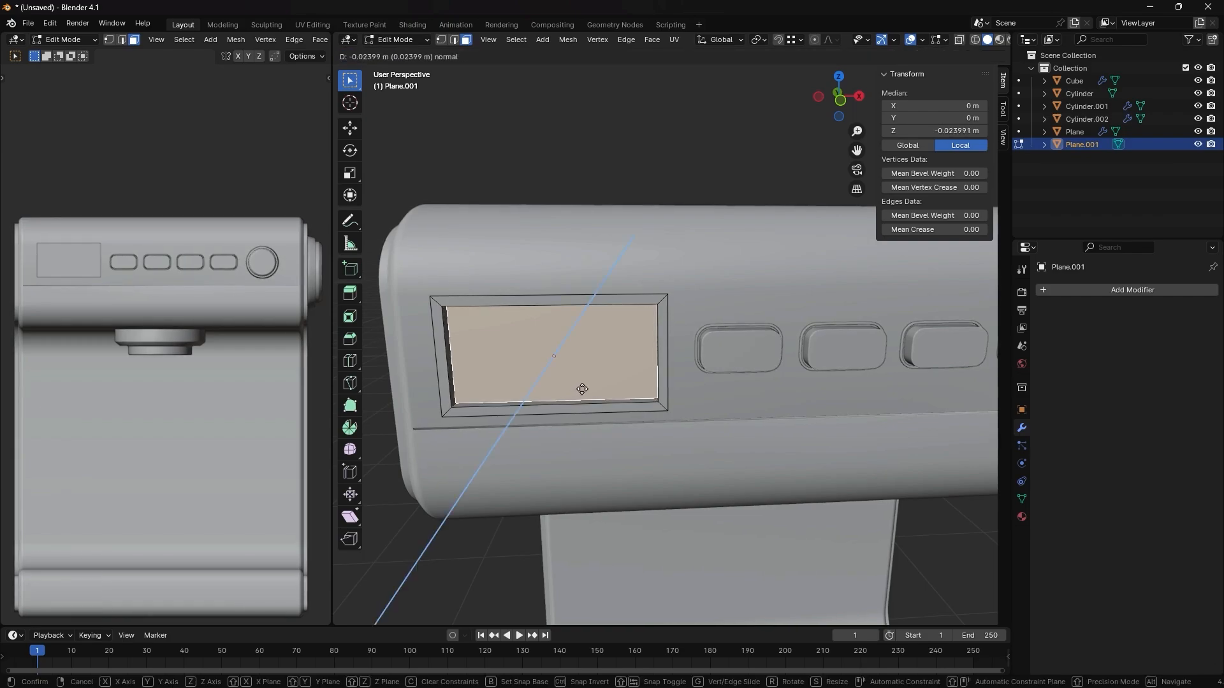
click(582, 389)
- Extrude the outer edge loop of the screen frame about 0.03 m along Y toward the machine body
middle_drag(656, 371, 501, 338)
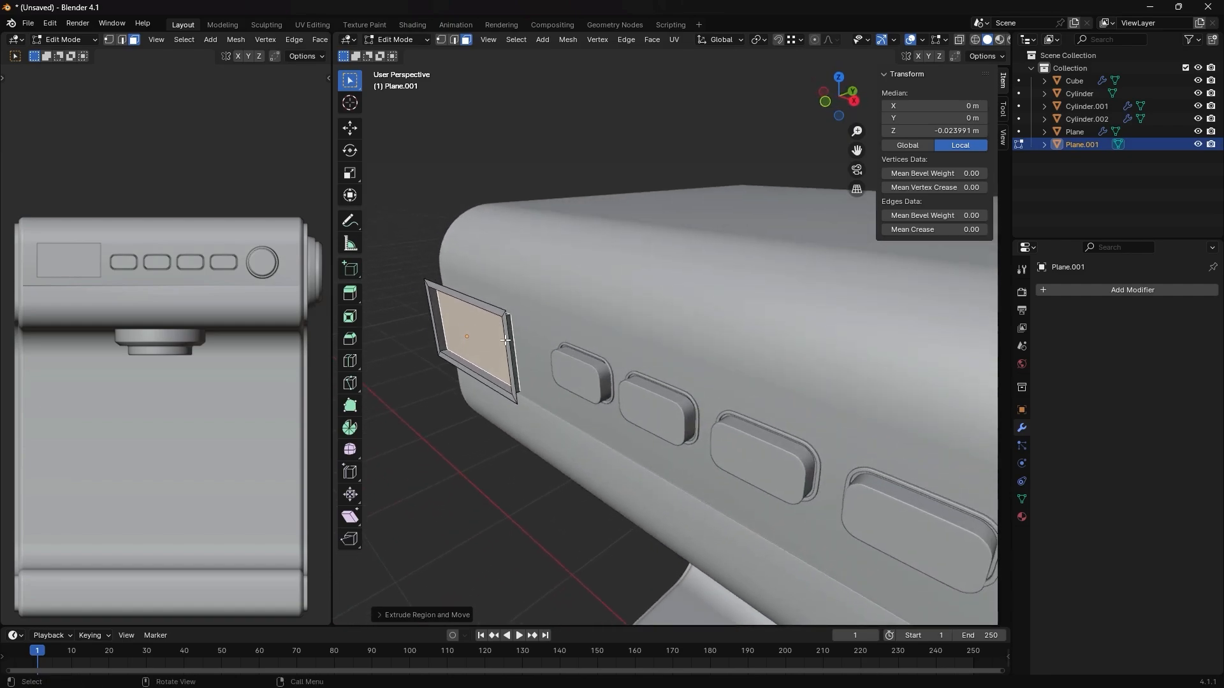
key(2)
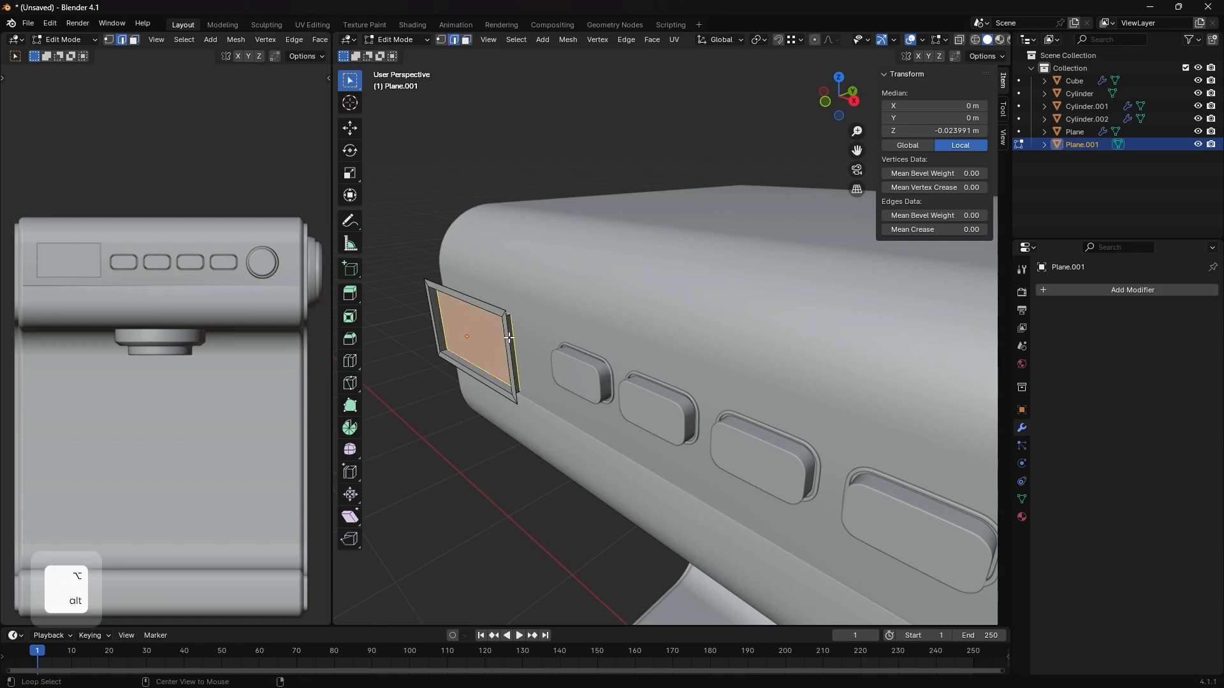
alt+click(492, 296)
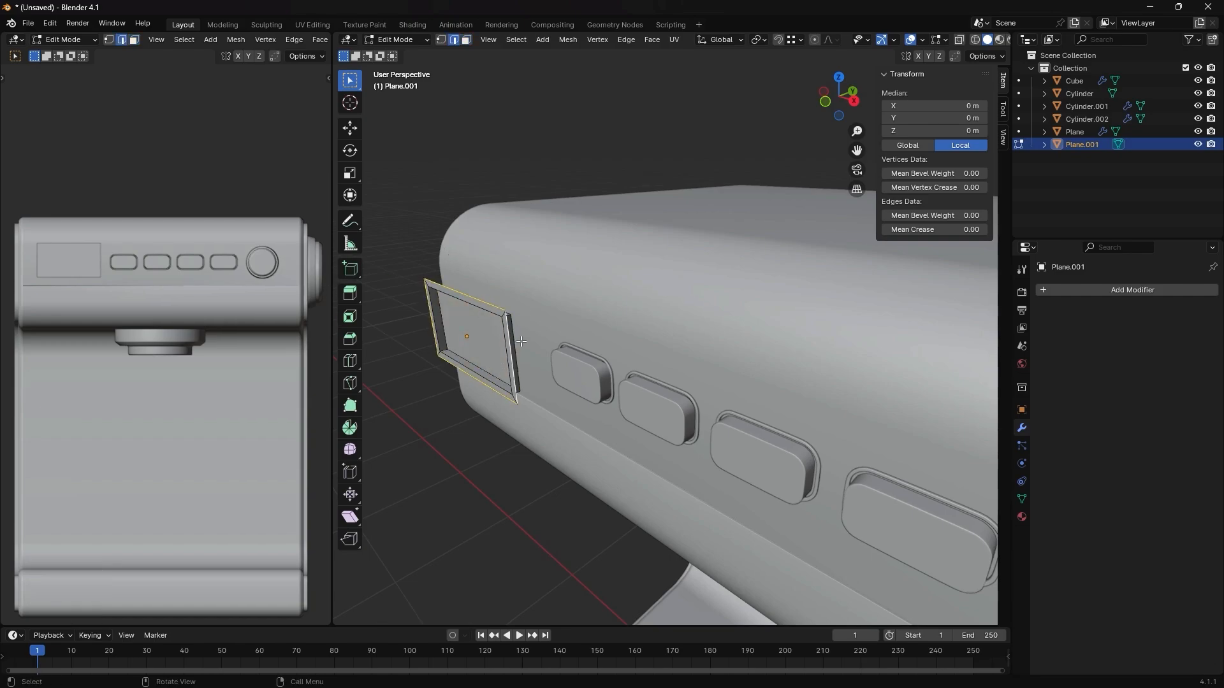
key(e)
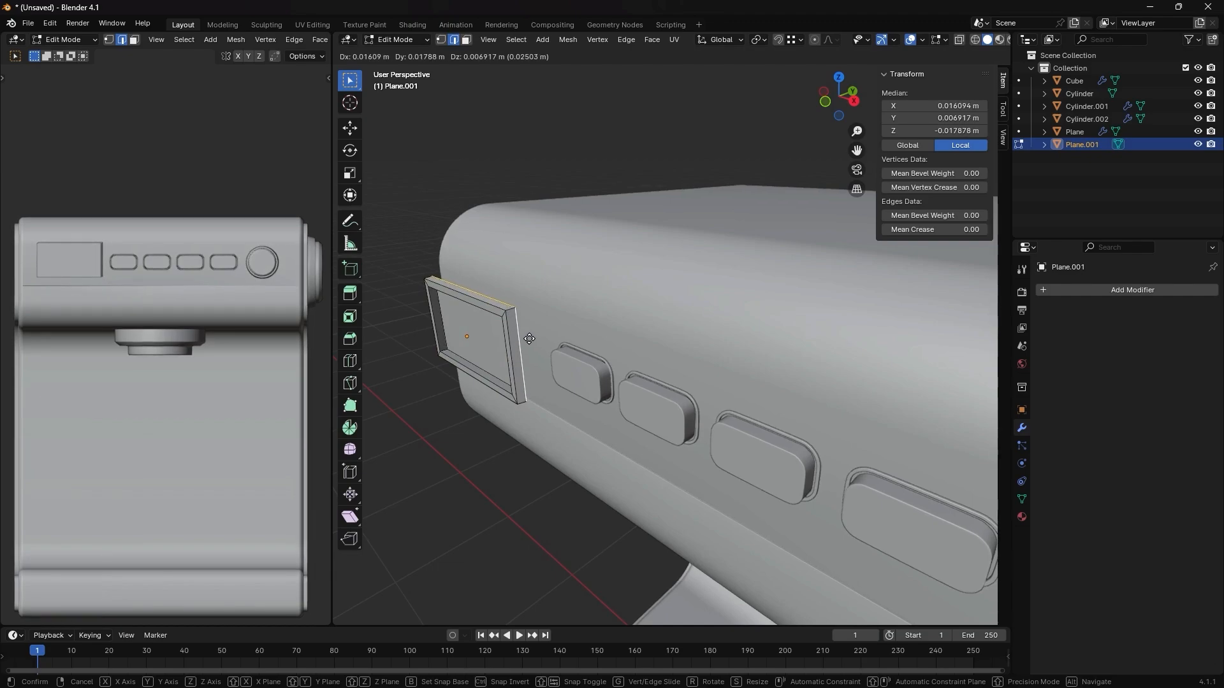
key(y)
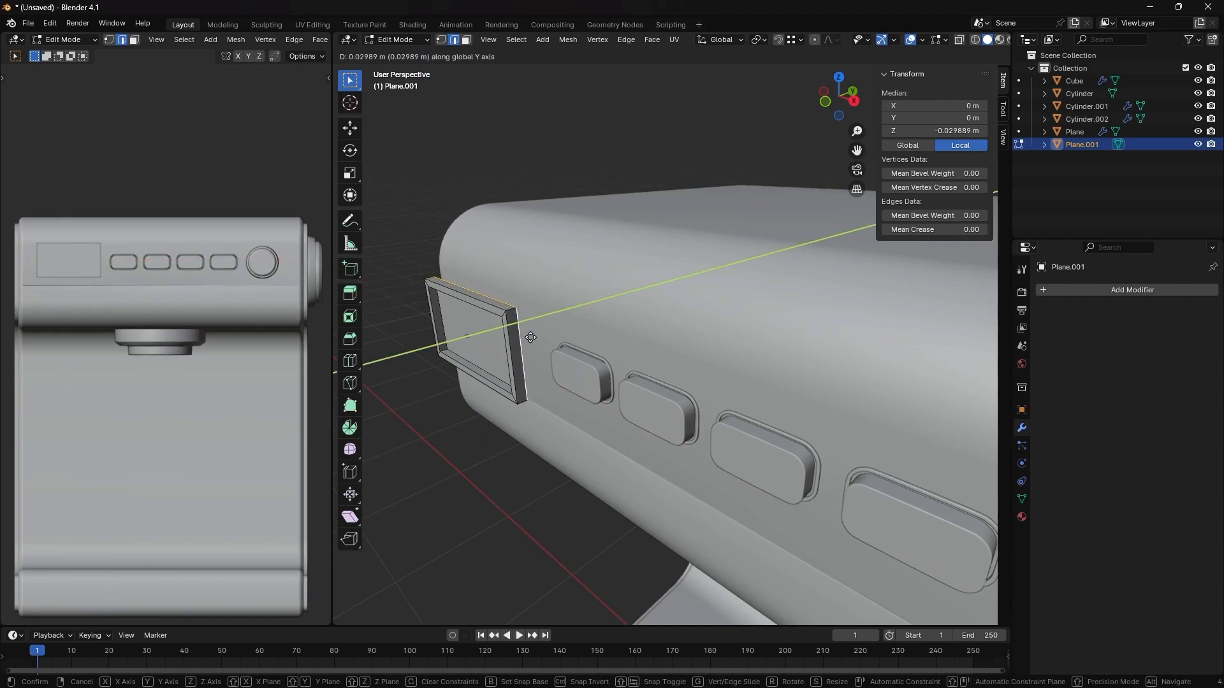
click(530, 338)
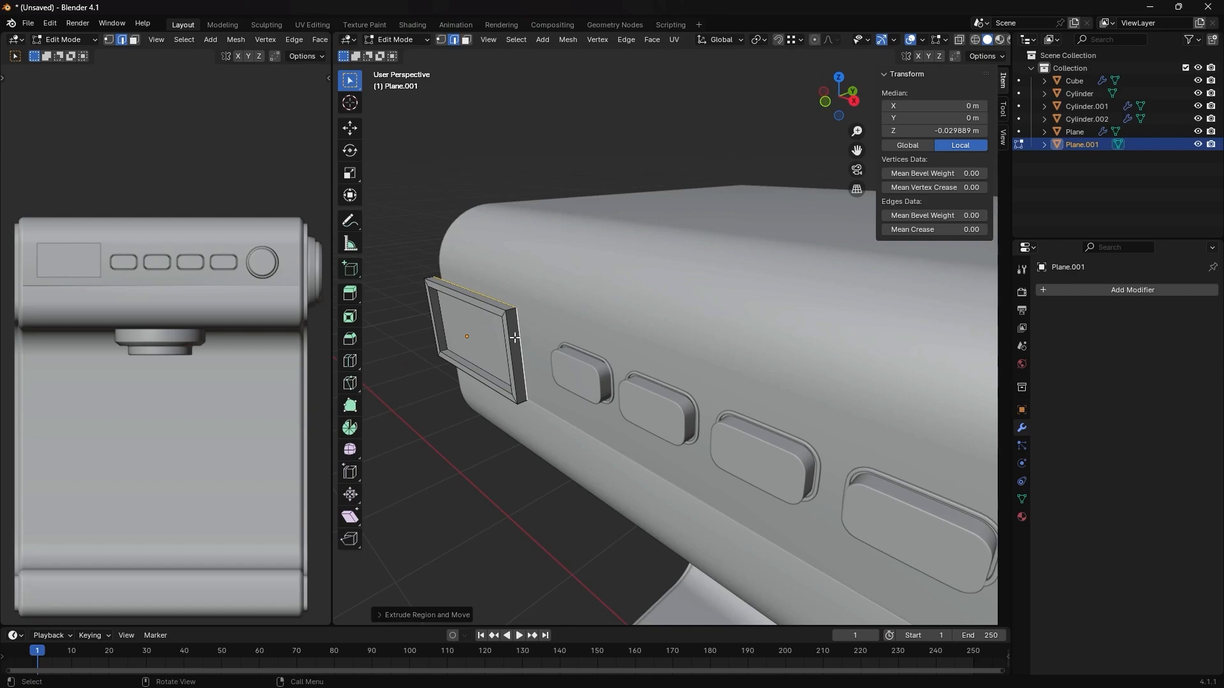
- Move the extruded rear edge loop about 0.005 m further along Y to deepen the screen frame
key(g)
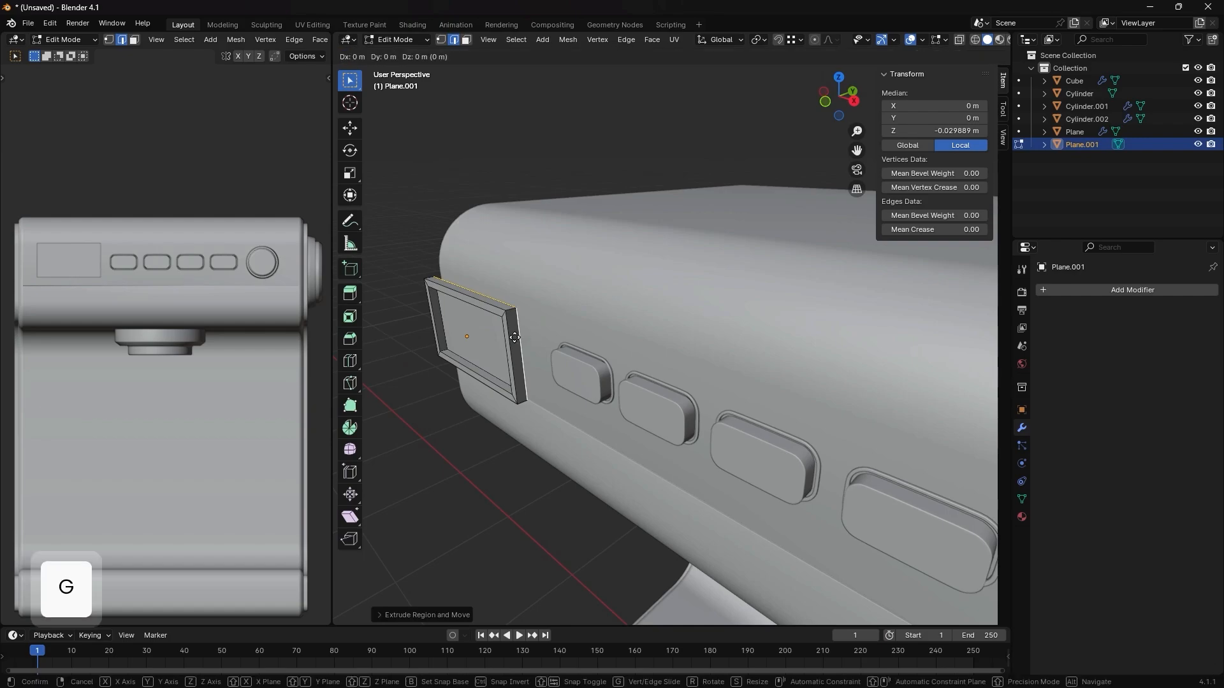
key(Tab)
key(y)
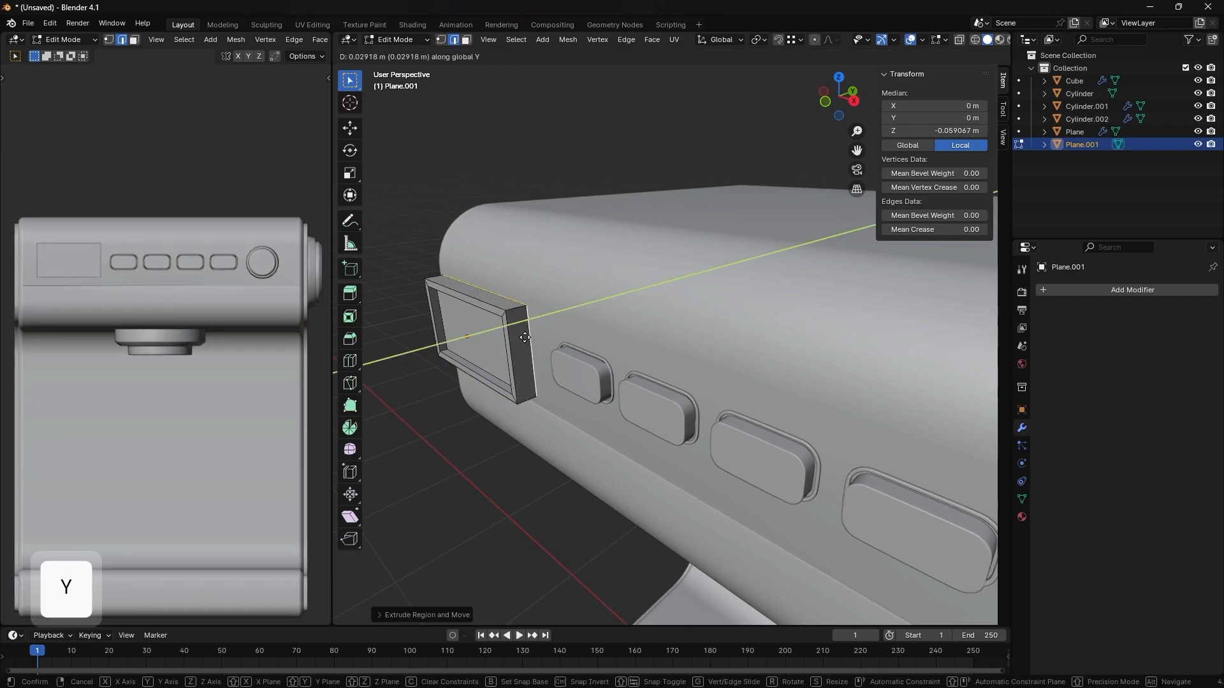
click(516, 337)
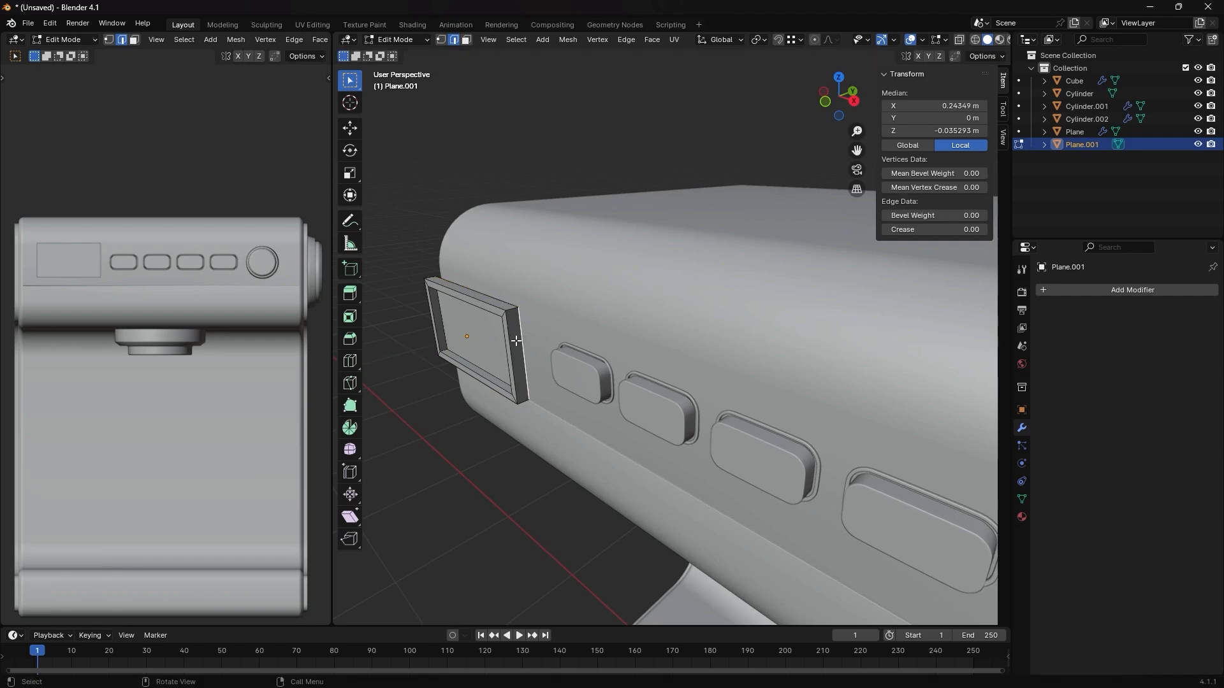
- In Object Mode, move the screen about 0.067 m along Y into the machine's front
key(Tab)
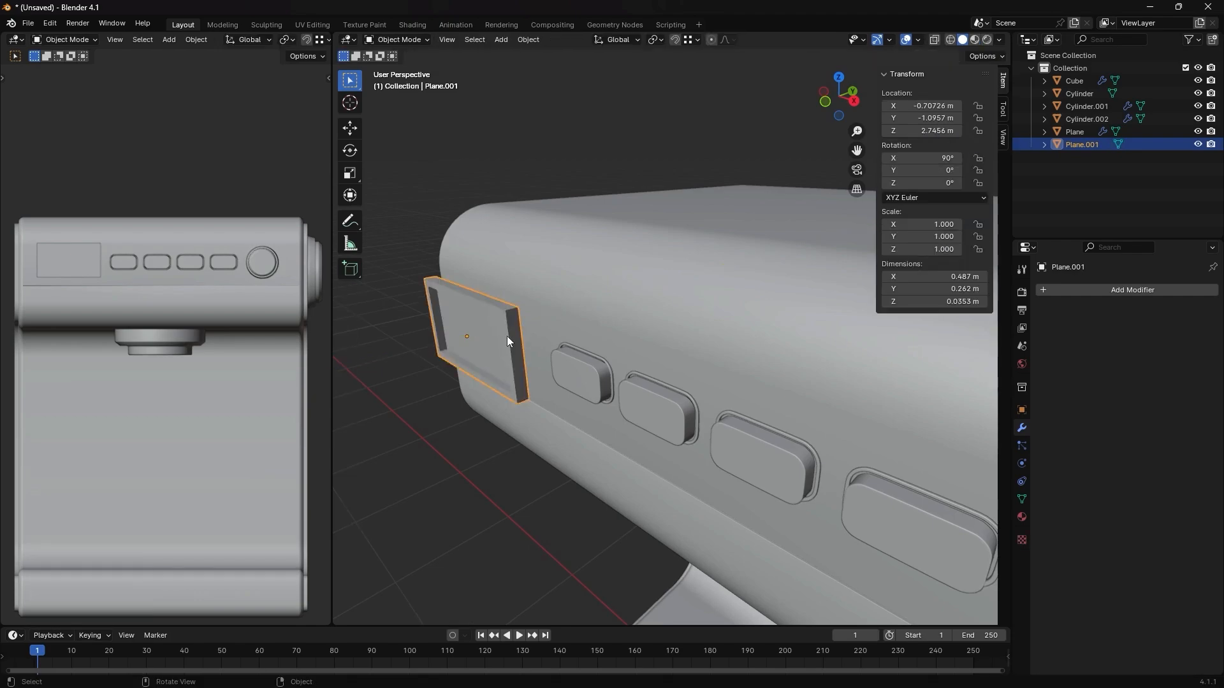
key(g)
key(y)
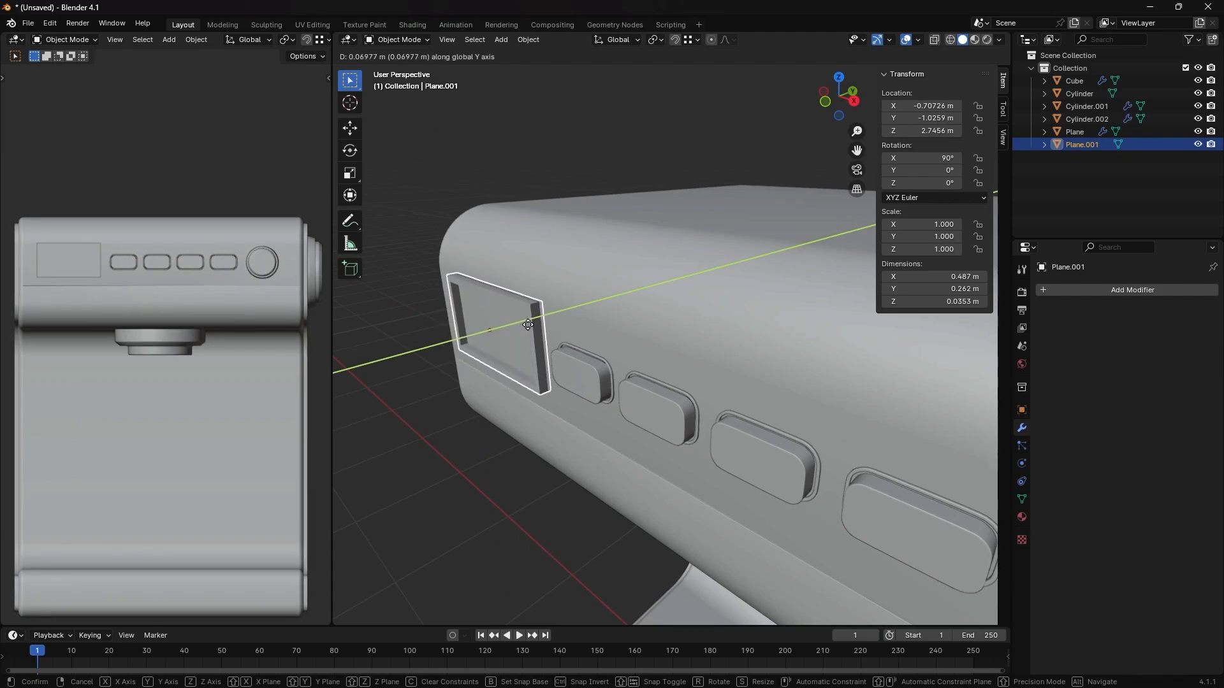
click(526, 325)
- Bevel the frame's outer and inner edge loops and the recessed face's border about 0.0035 m with 6 segments
middle_drag(526, 325, 647, 349)
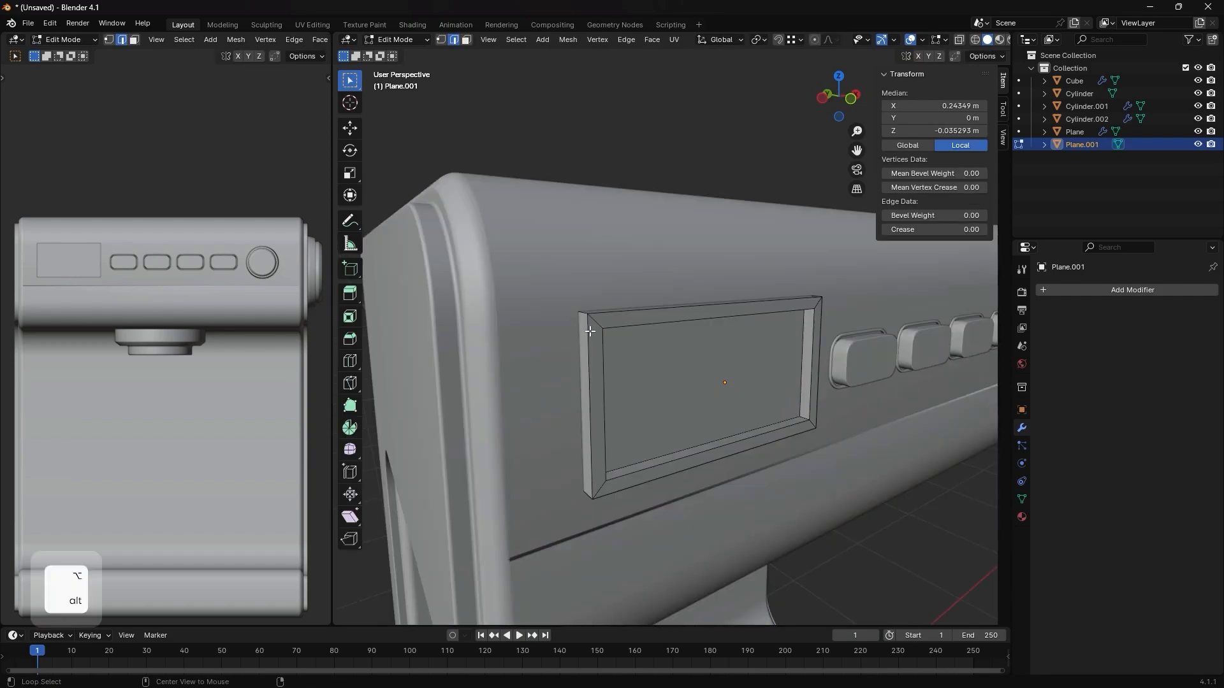
alt+click(593, 324)
alt+shift+click(616, 327)
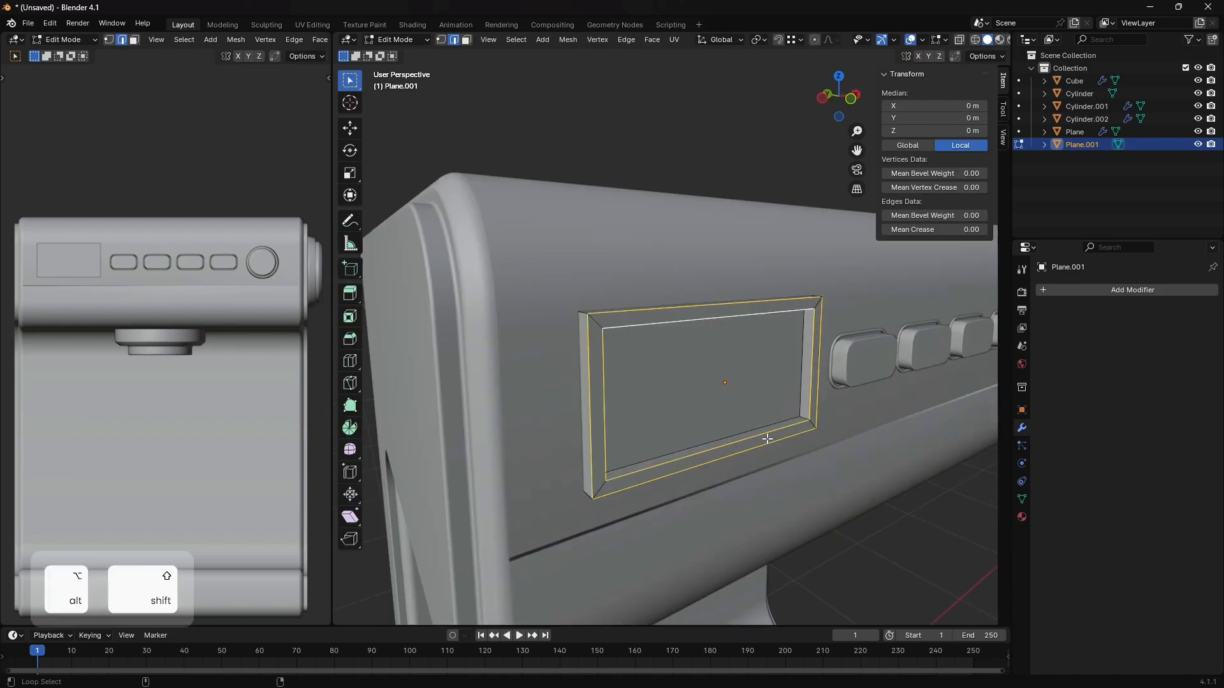
alt+shift+click(782, 423)
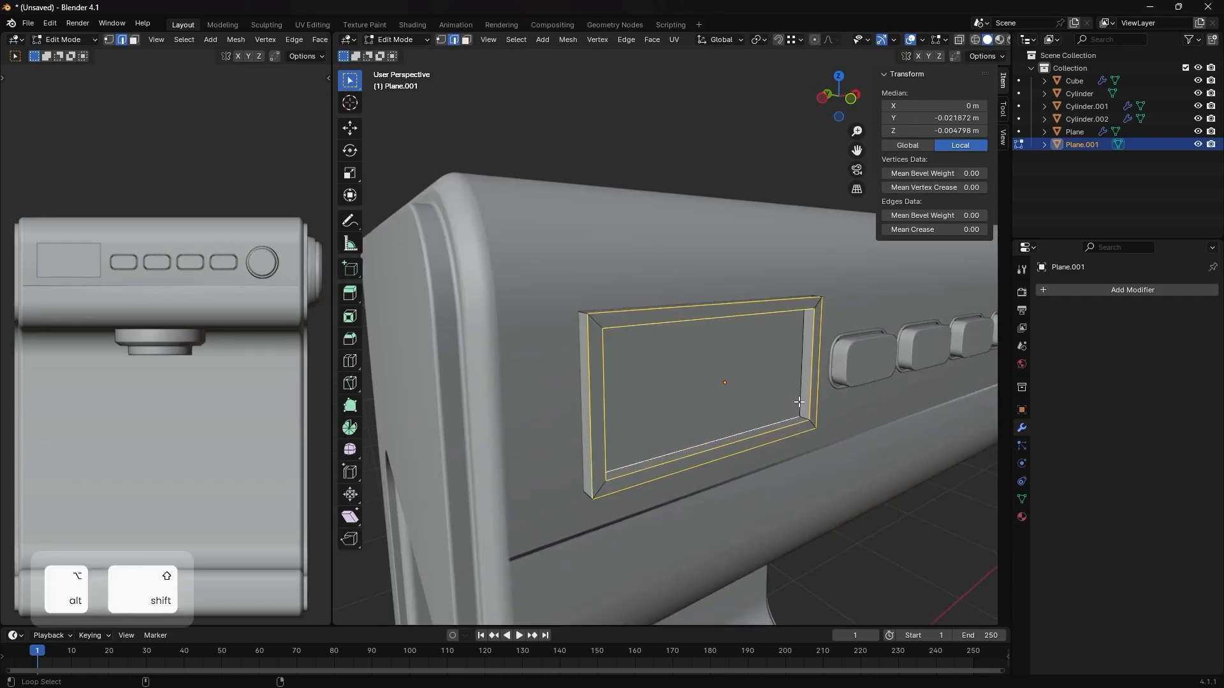
alt+shift+click(799, 402)
middle_drag(799, 401, 693, 384)
key(ctrl+b)
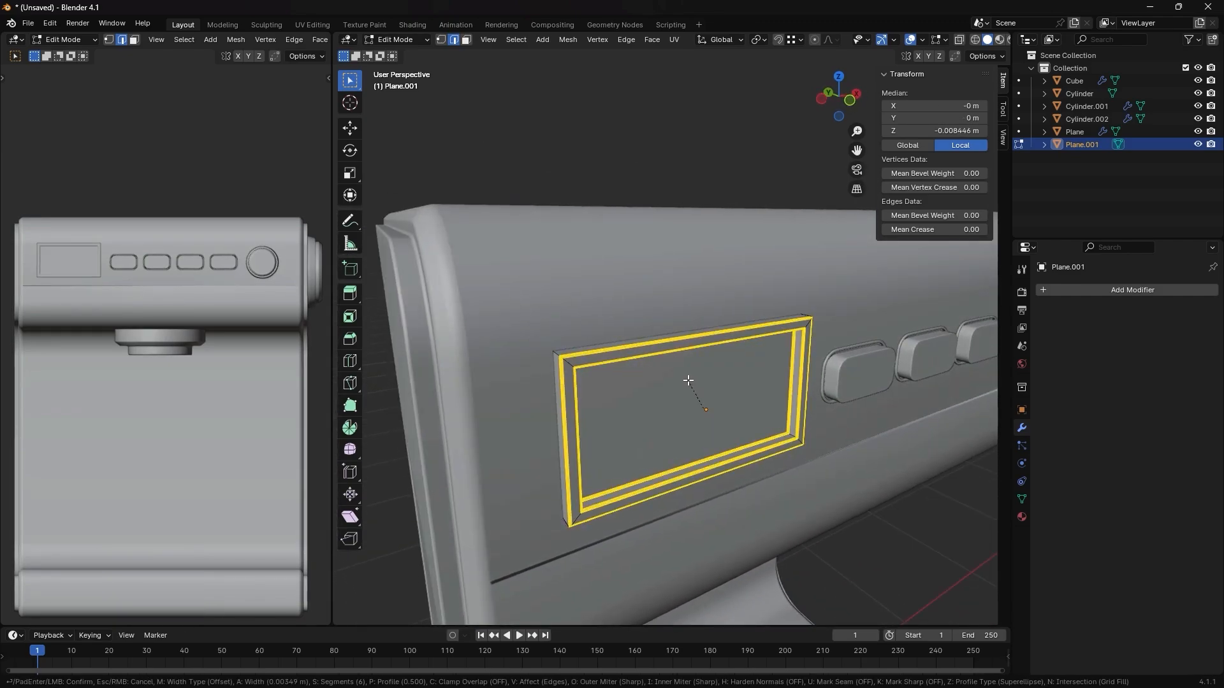
click(688, 381)
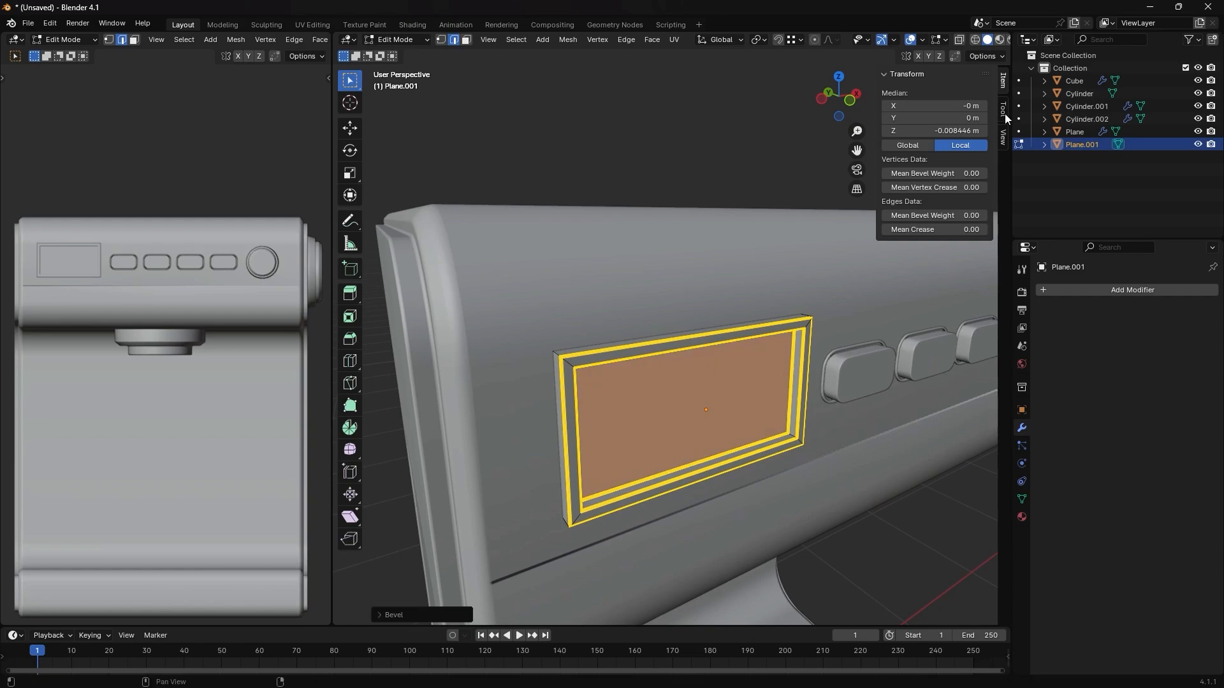
key(Tab)
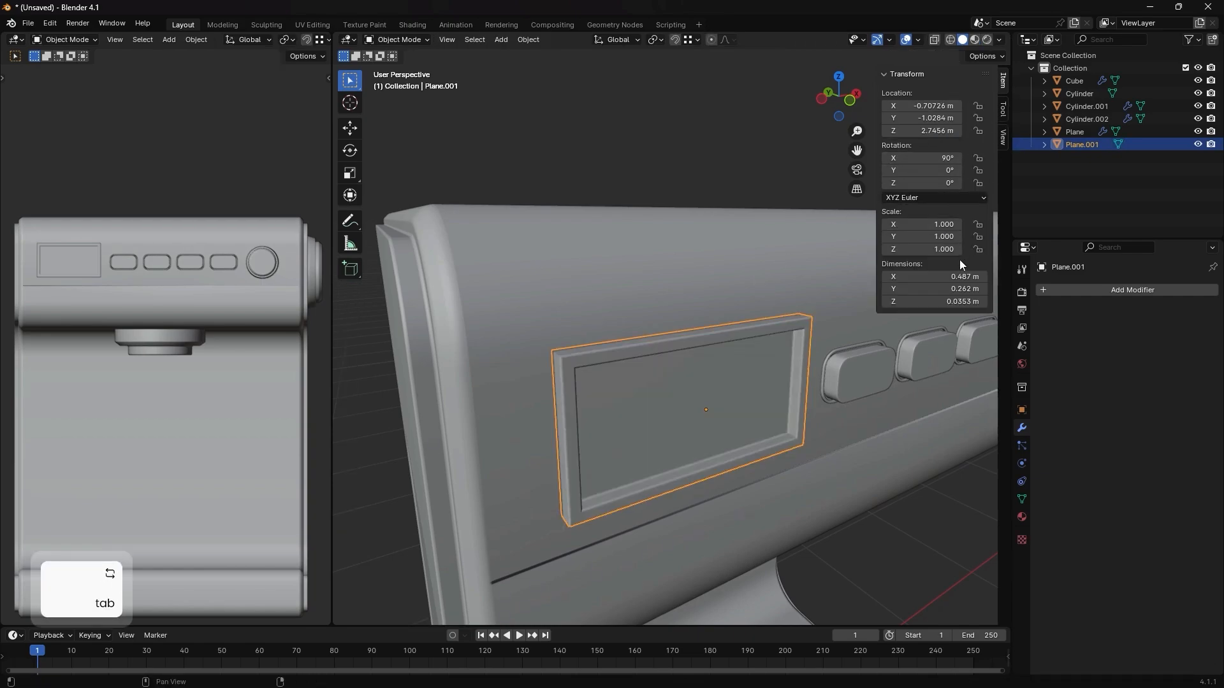
- Select the edges at all four corners of the screen frame and bevel them about 0.0077 m with 6 segments
scroll(574, 358, up, 3)
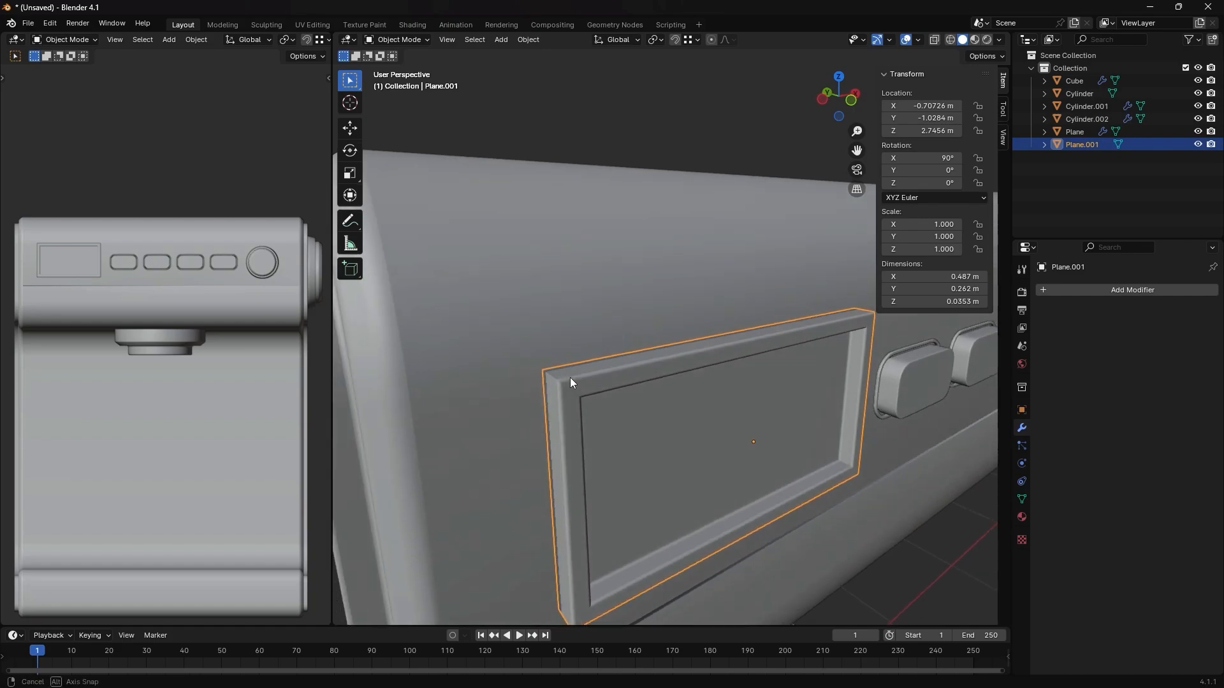
key(Tab)
key(2)
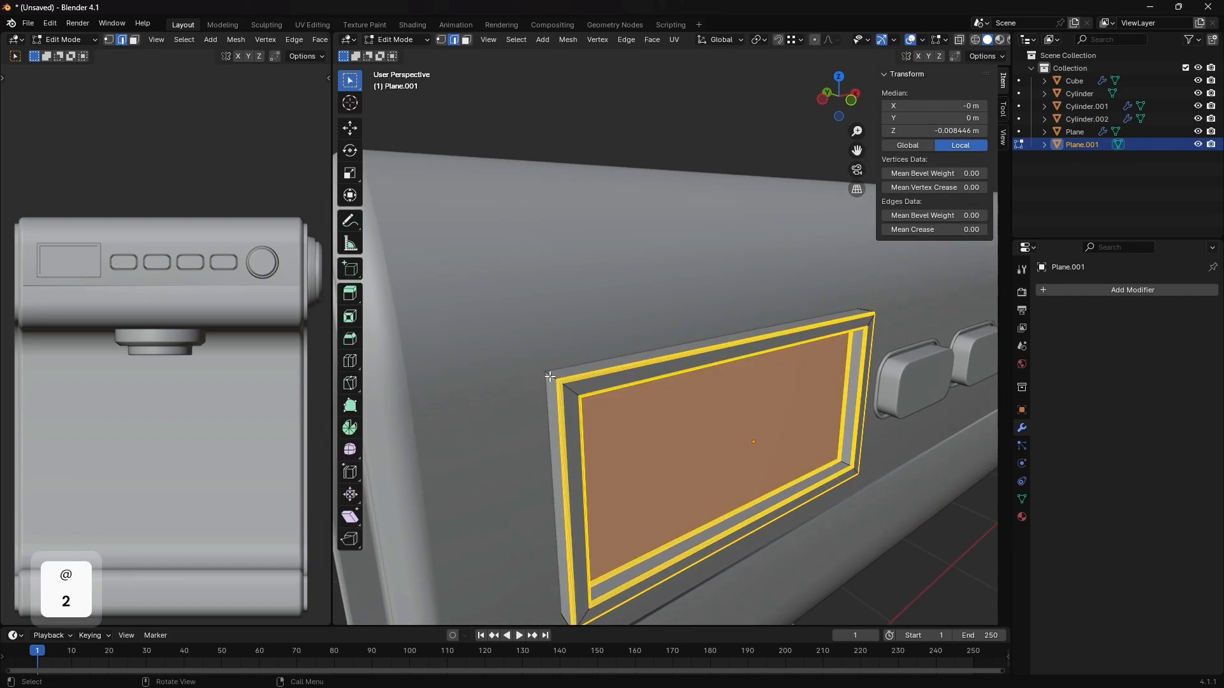
click(554, 381)
shift+middle_drag(614, 463, 599, 338)
shift+click(560, 507)
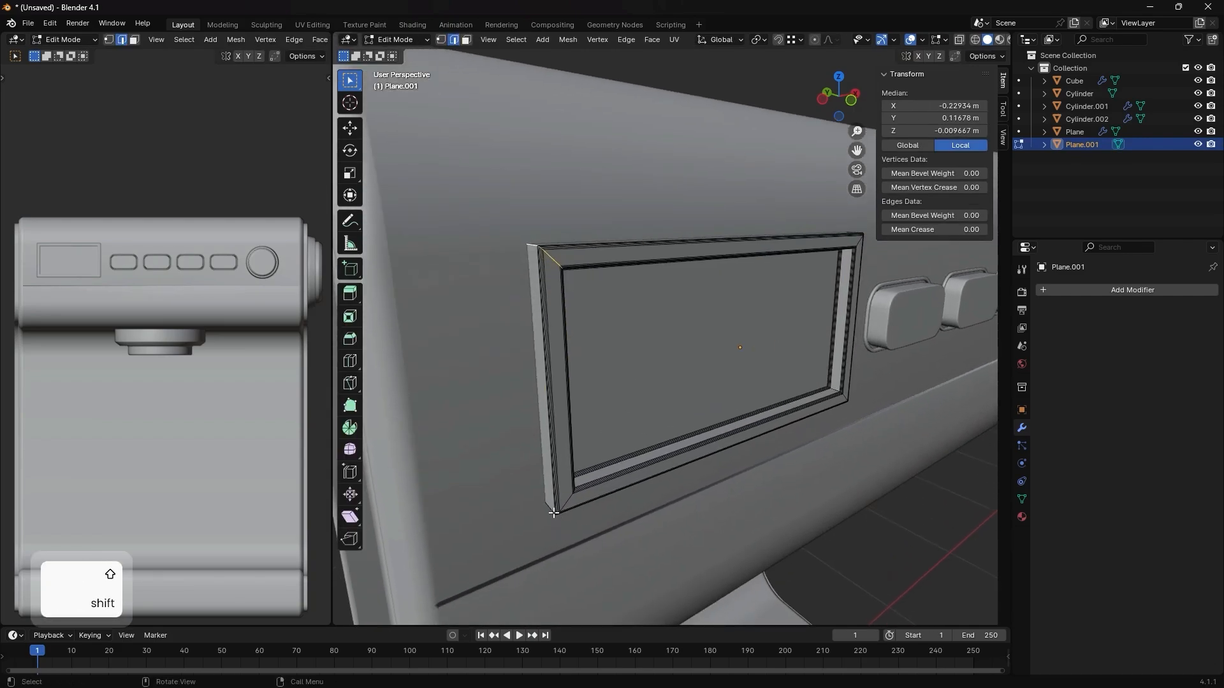
key(alt+x)
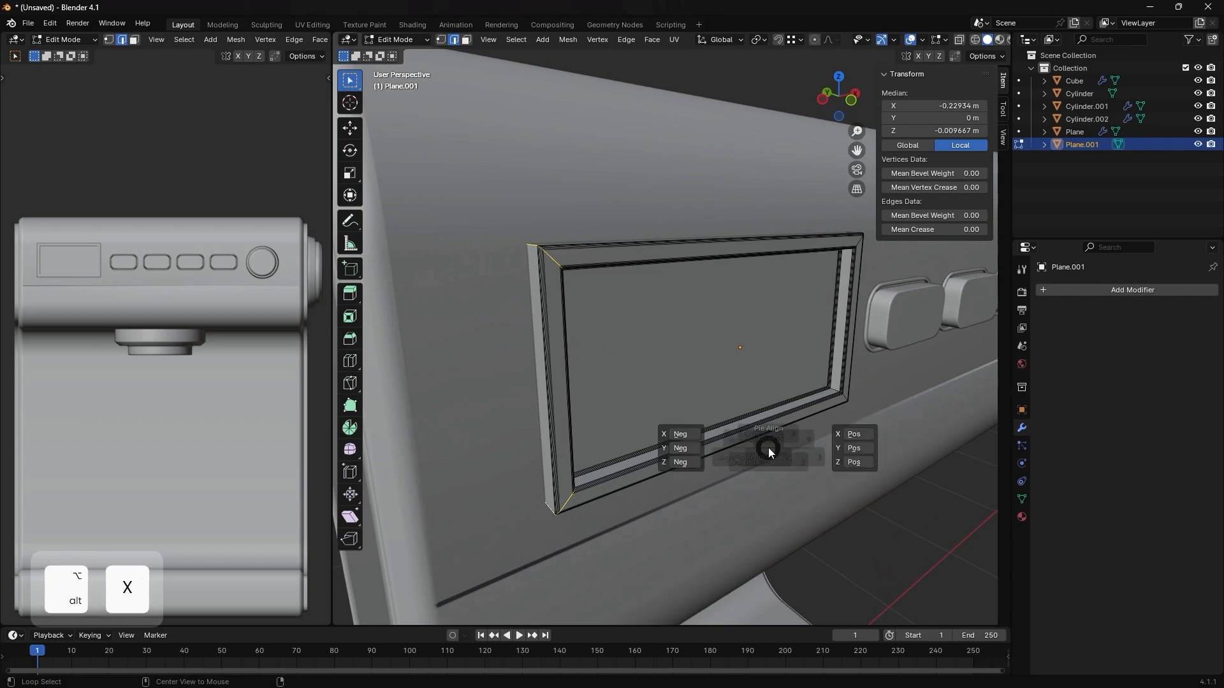
key(Escape)
key(alt+z)
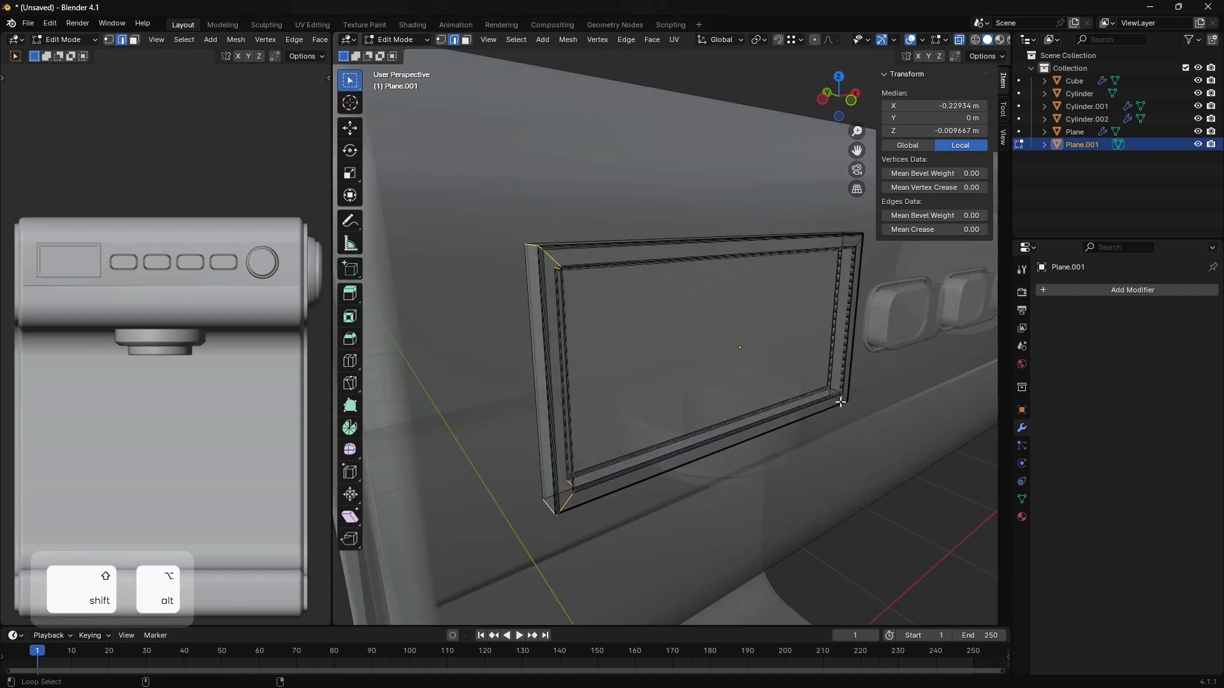
alt+shift+click(840, 402)
middle_drag(857, 257, 754, 432)
alt+shift+click(645, 455)
key(ctrl+b)
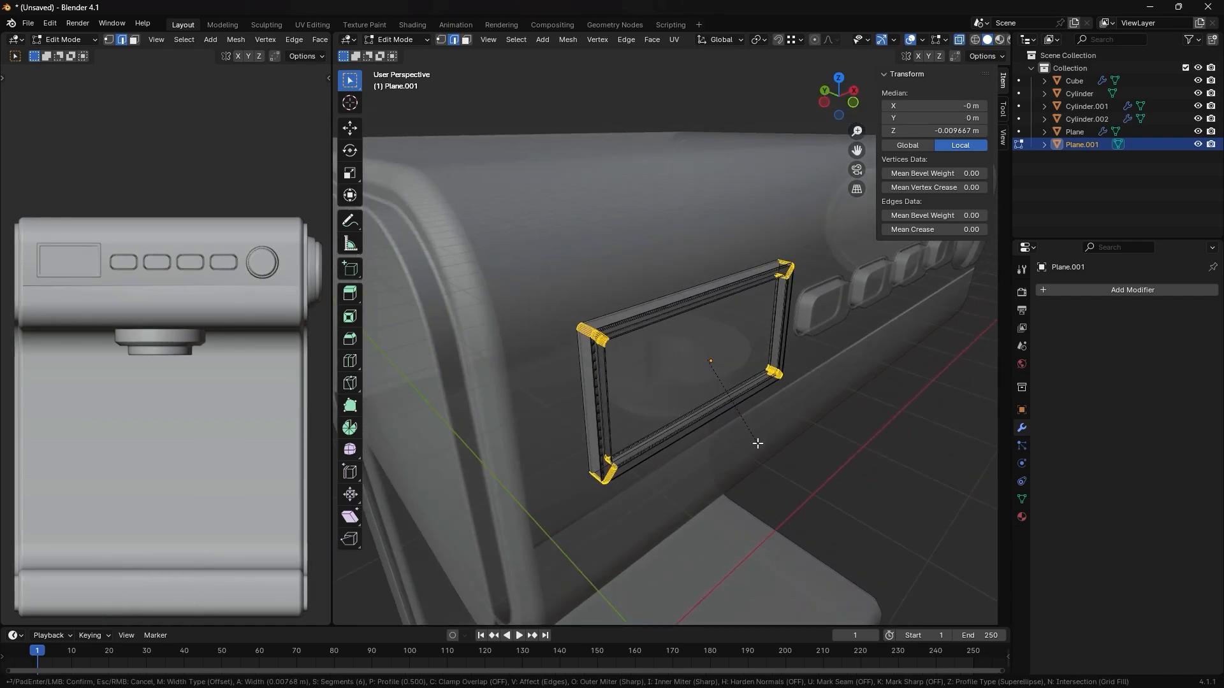
click(758, 443)
key(Tab)
- Select the round knob on the machine's front and set the narrow secondary viewport to the Right view
middle_drag(694, 399, 700, 341)
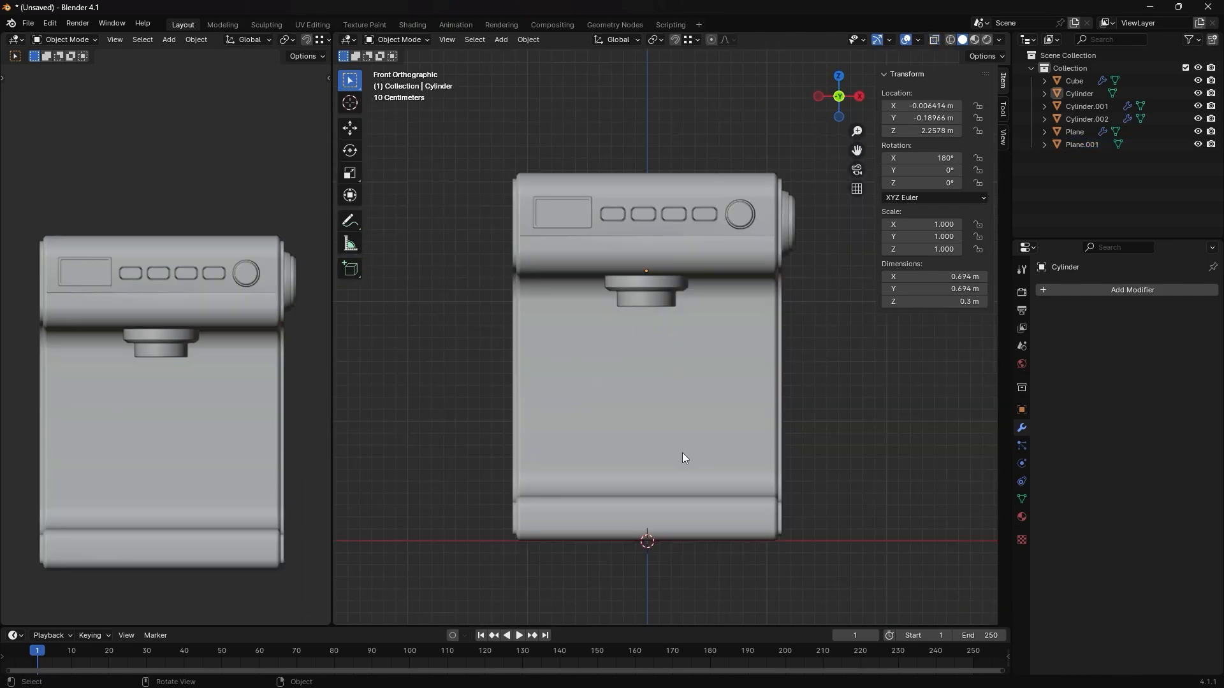
middle_drag(682, 453, 682, 461)
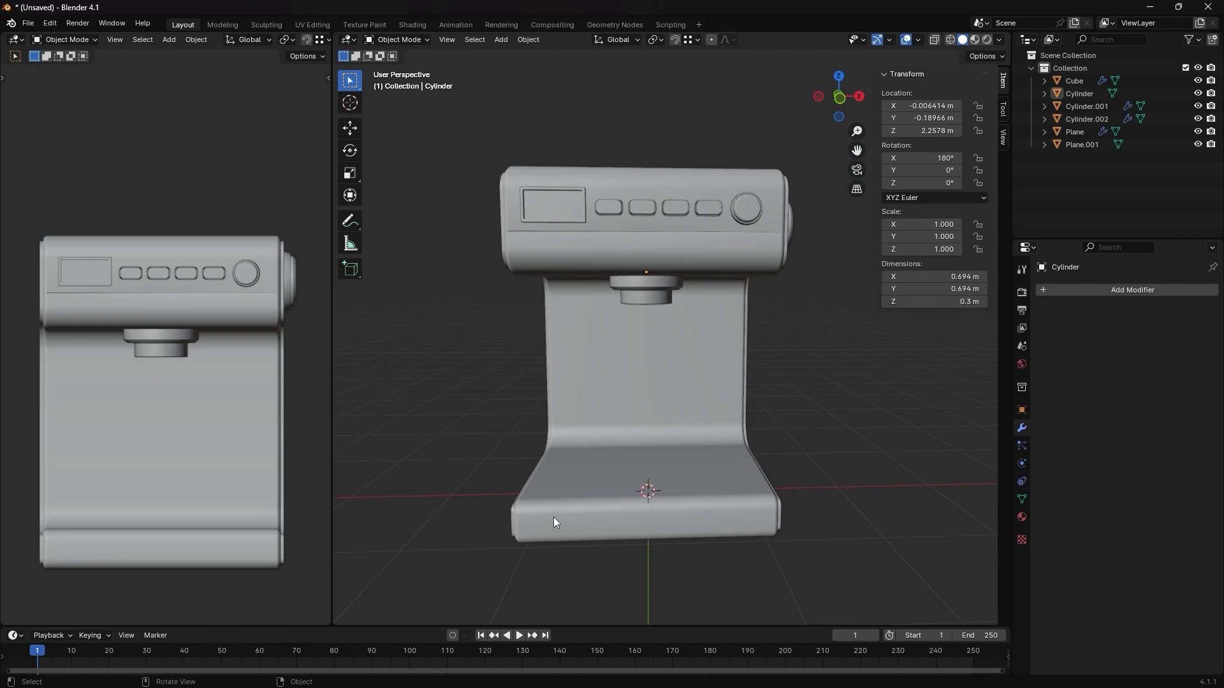
click(752, 214)
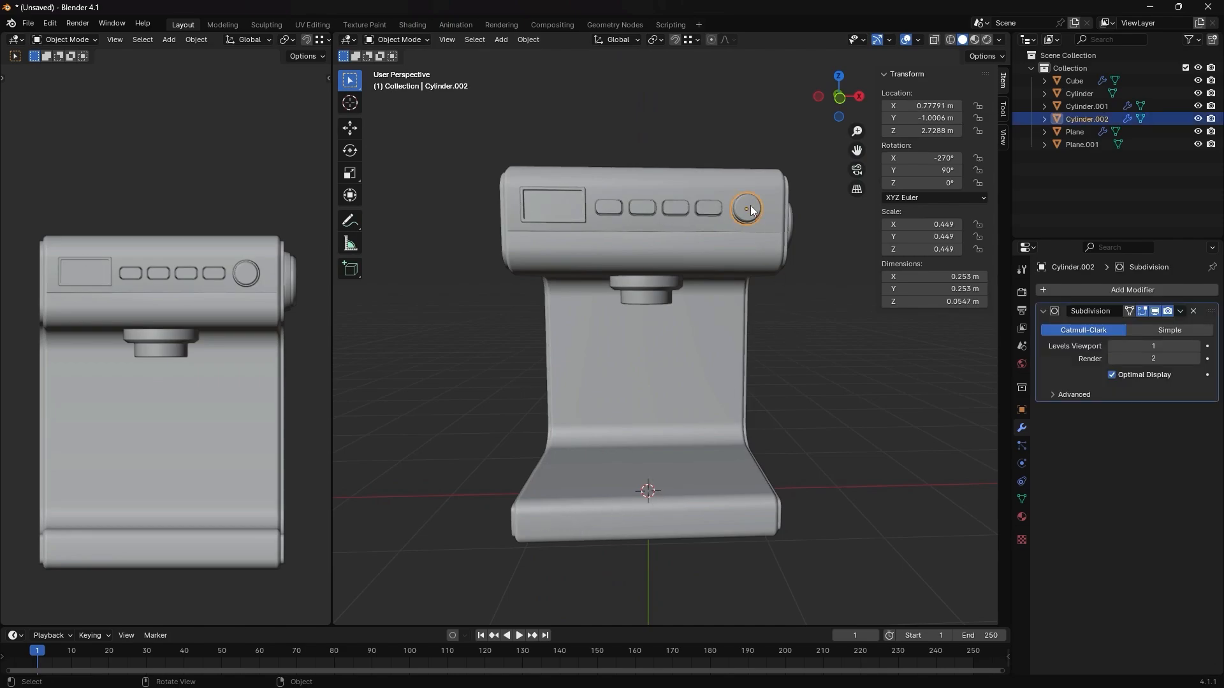
shift+middle_drag(583, 525, 588, 510)
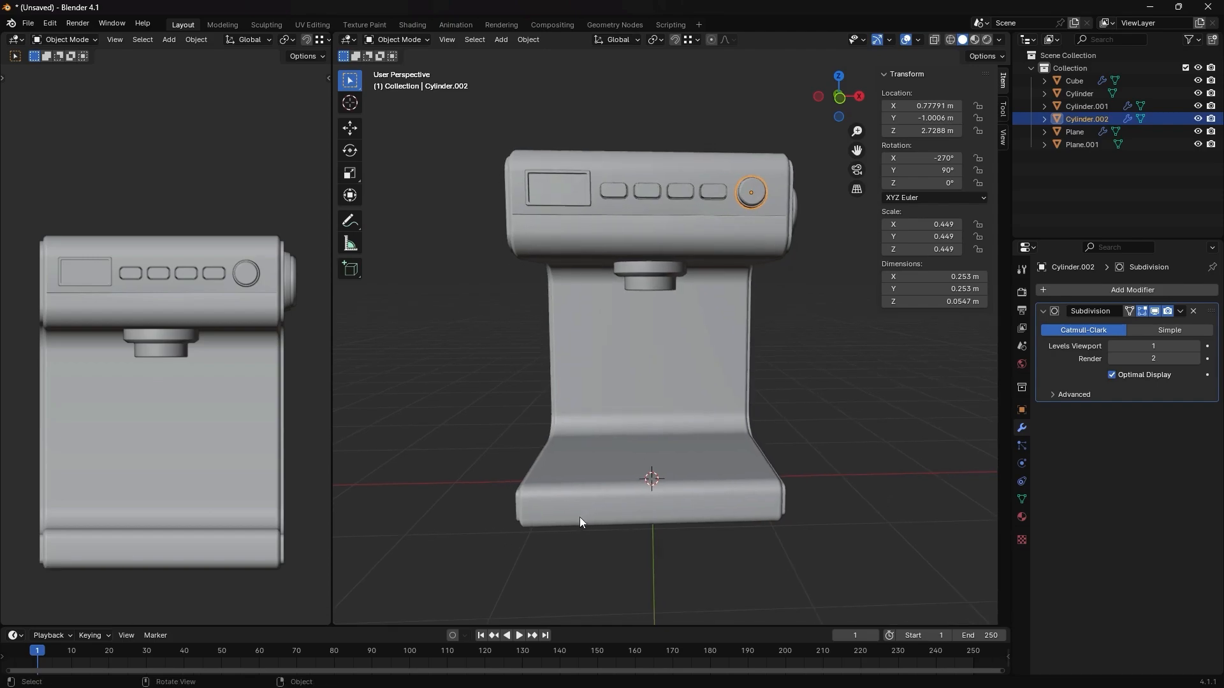
key(grave)
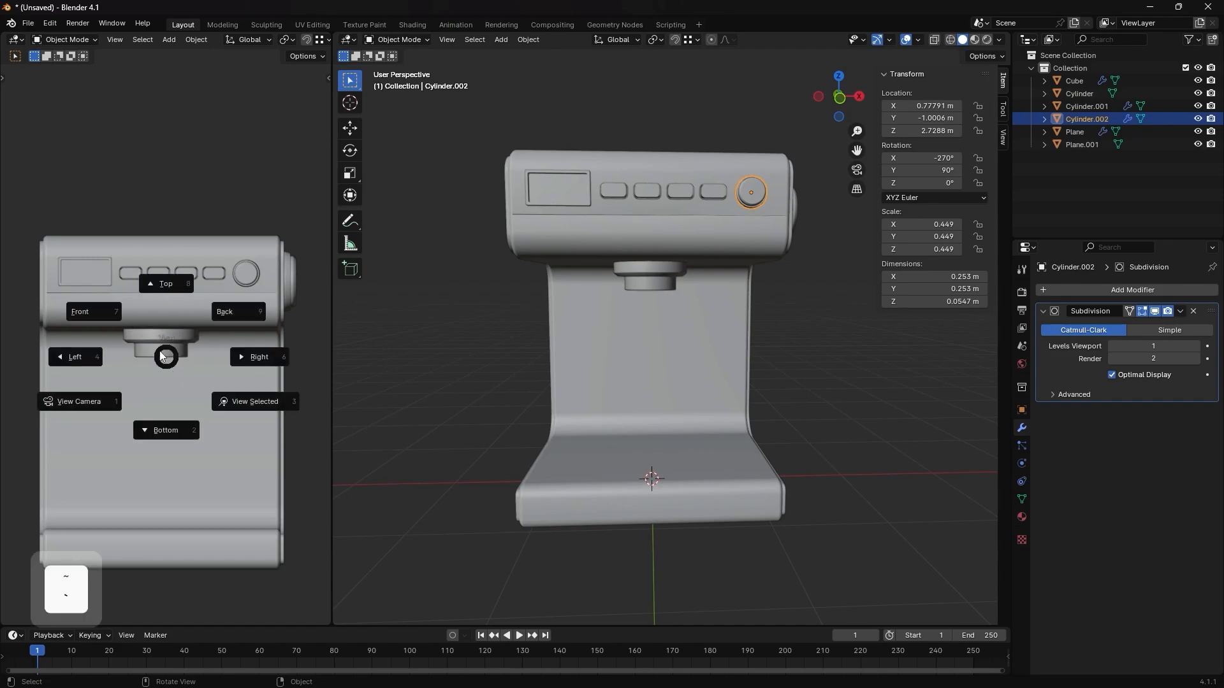
click(95, 322)
key(grave)
click(32, 327)
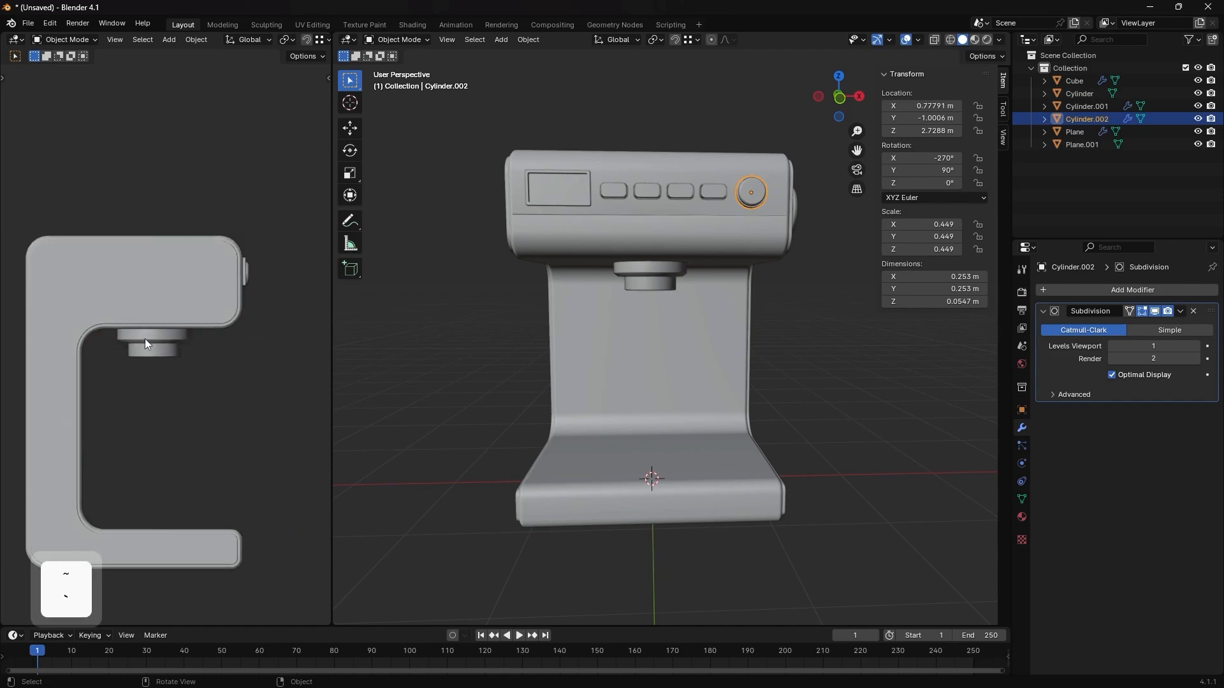
key(grave)
click(241, 339)
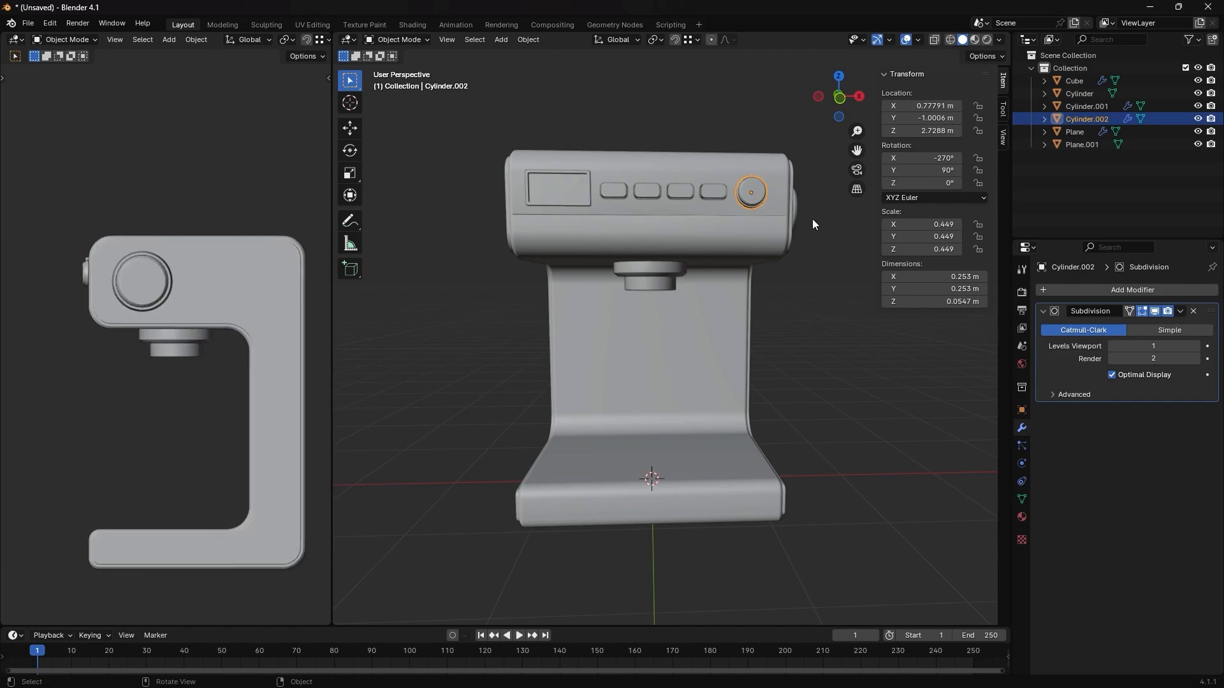
- Make a linked duplicate of the front knob and move it about -1.584 m in X and -2.534 m in Z onto the base's front
key(alt+d)
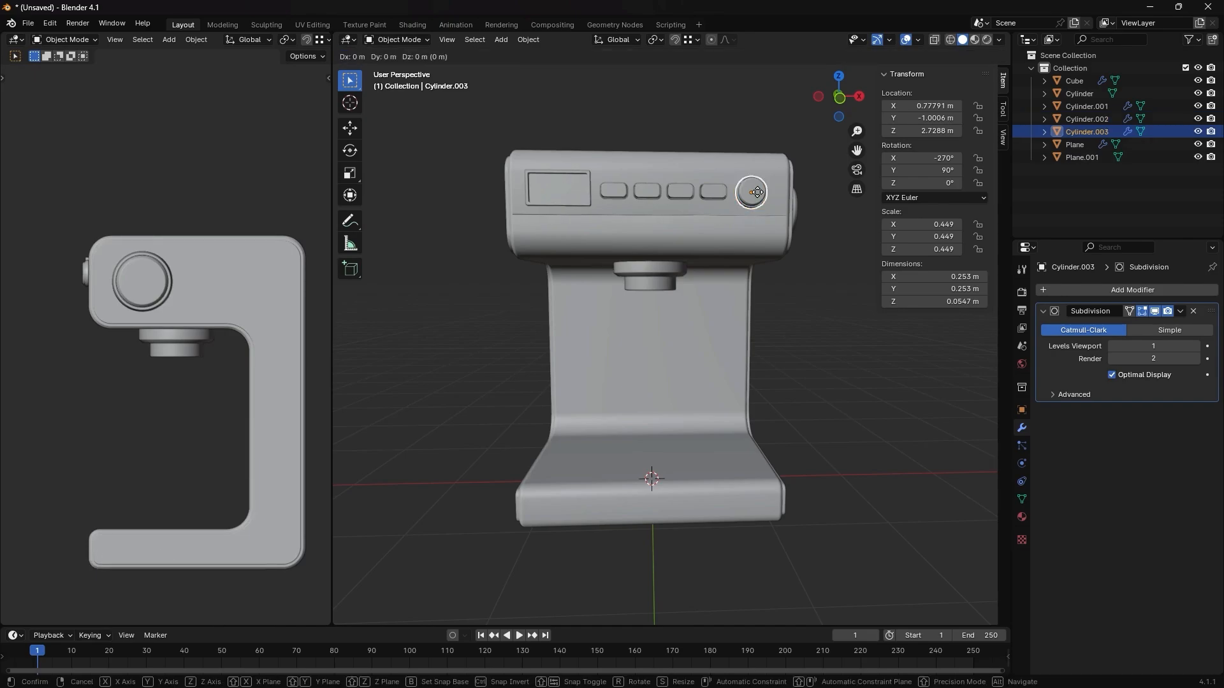
key(shift)
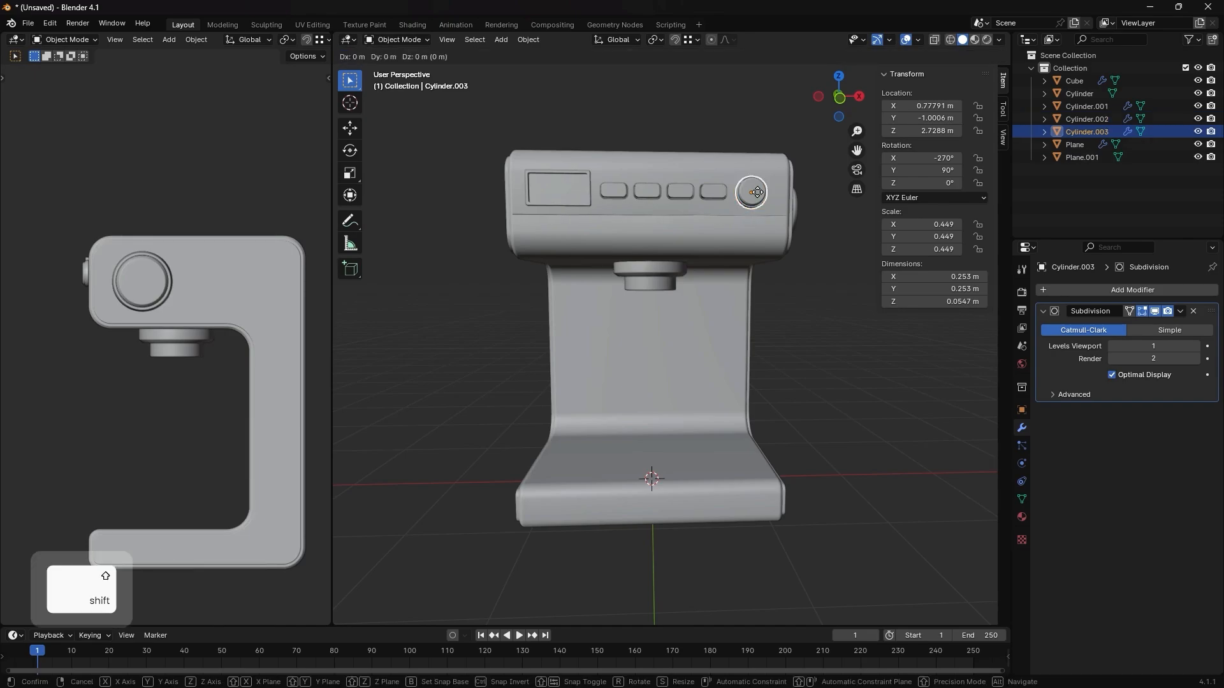
key(shift+y)
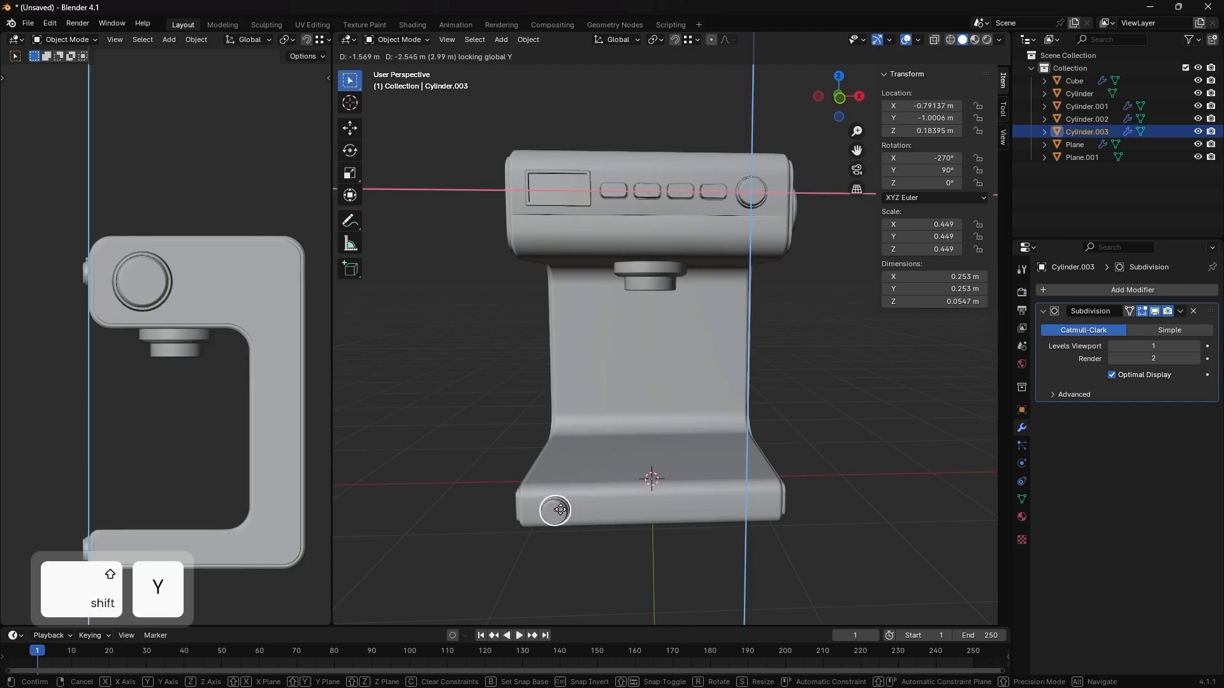
click(559, 508)
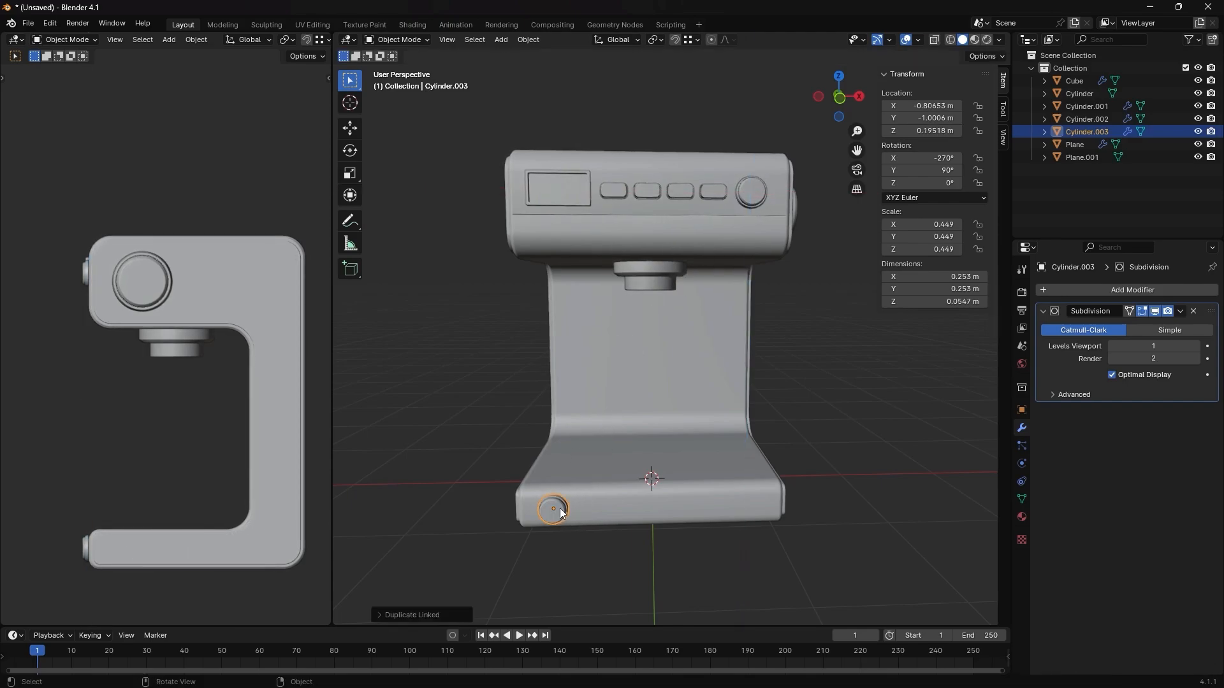
- Scale the knob on the base's front down to 0.325 on all axes, check it in the Front view and deselect it
key(s)
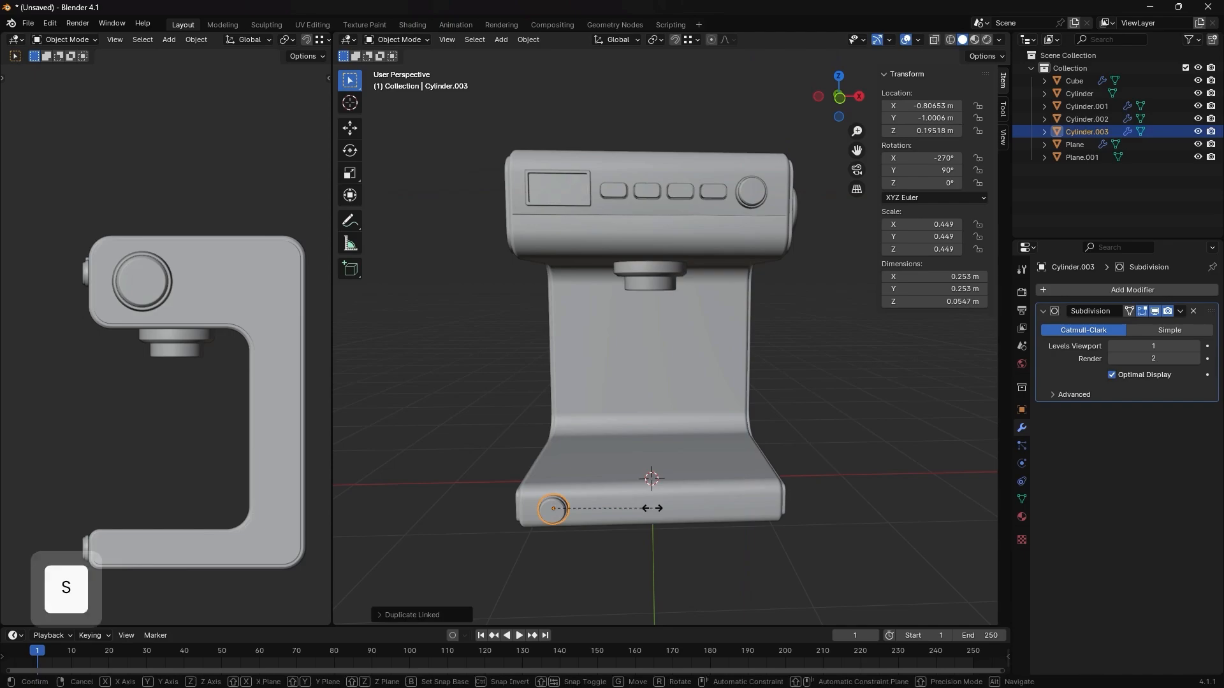
click(624, 513)
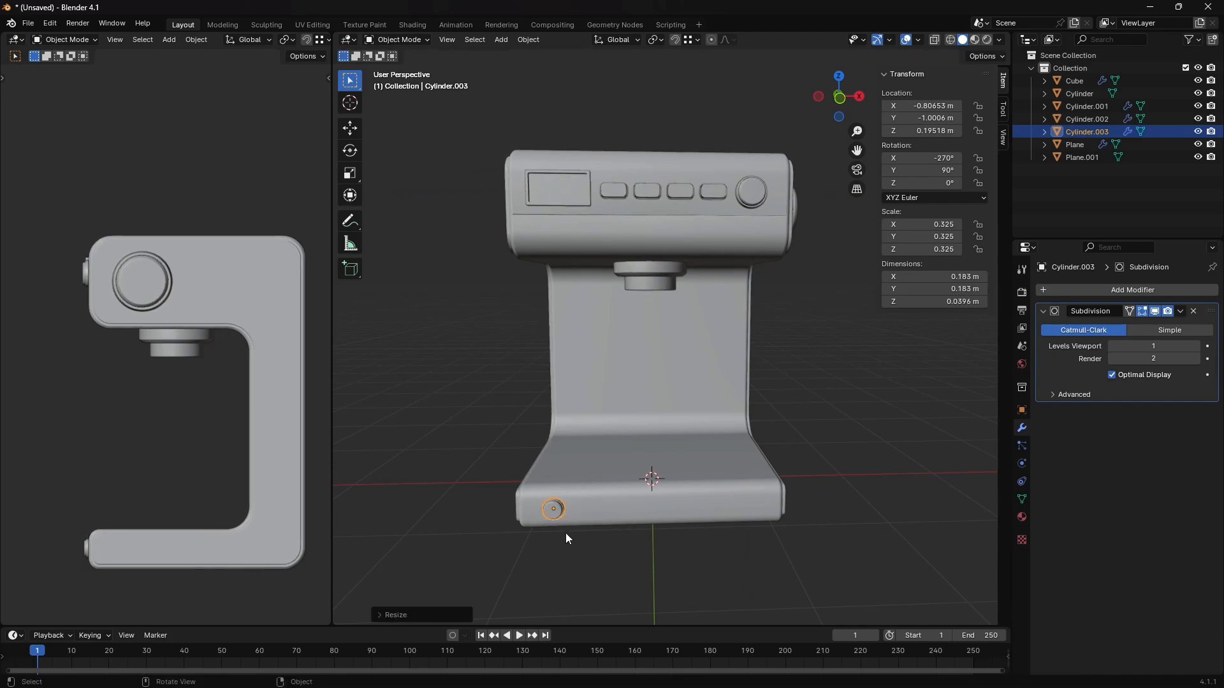
key(KP_1)
shift+middle_drag(563, 507, 602, 430)
scroll(602, 430, up, 2)
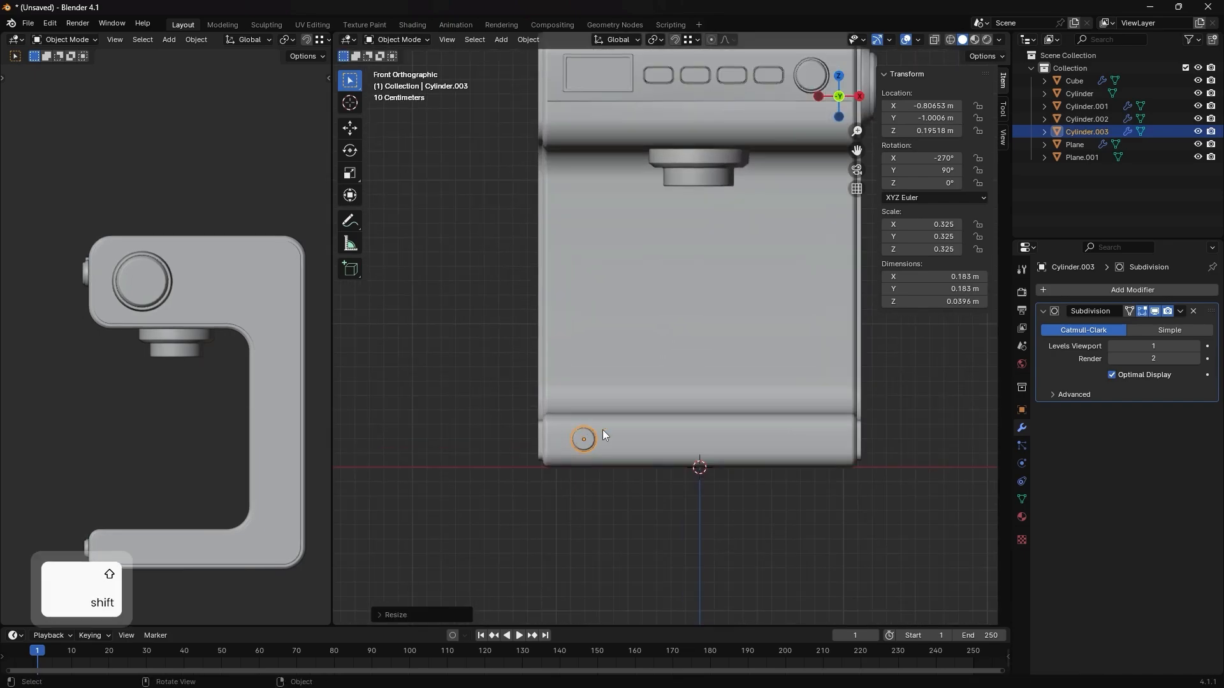
click(603, 499)
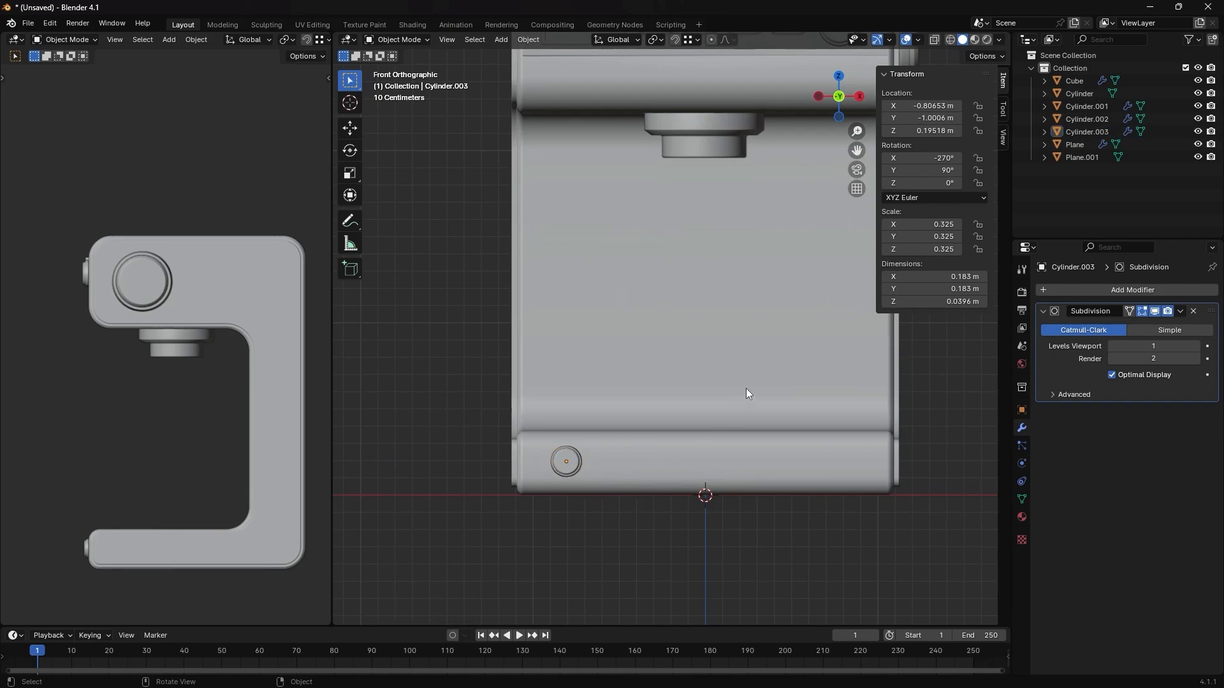
- Select the flat top face of the machine body's base and separate it into its own object
scroll(747, 393, down, 3)
middle_drag(751, 390, 762, 431)
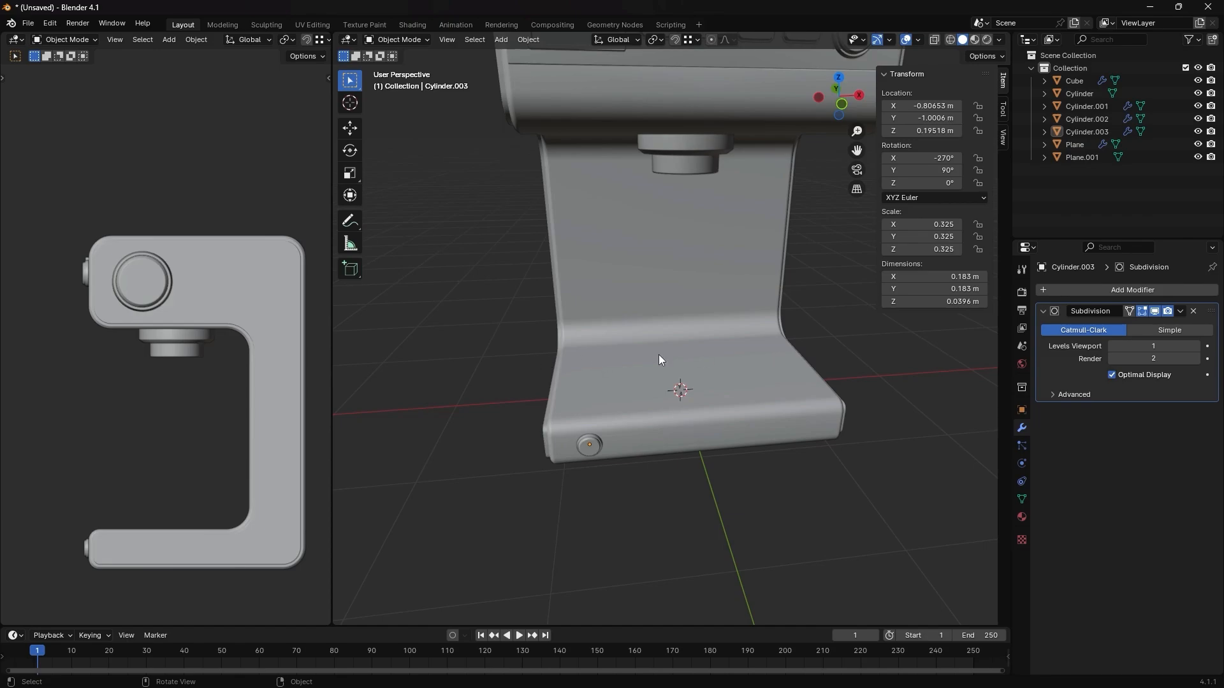
middle_drag(680, 355, 660, 374)
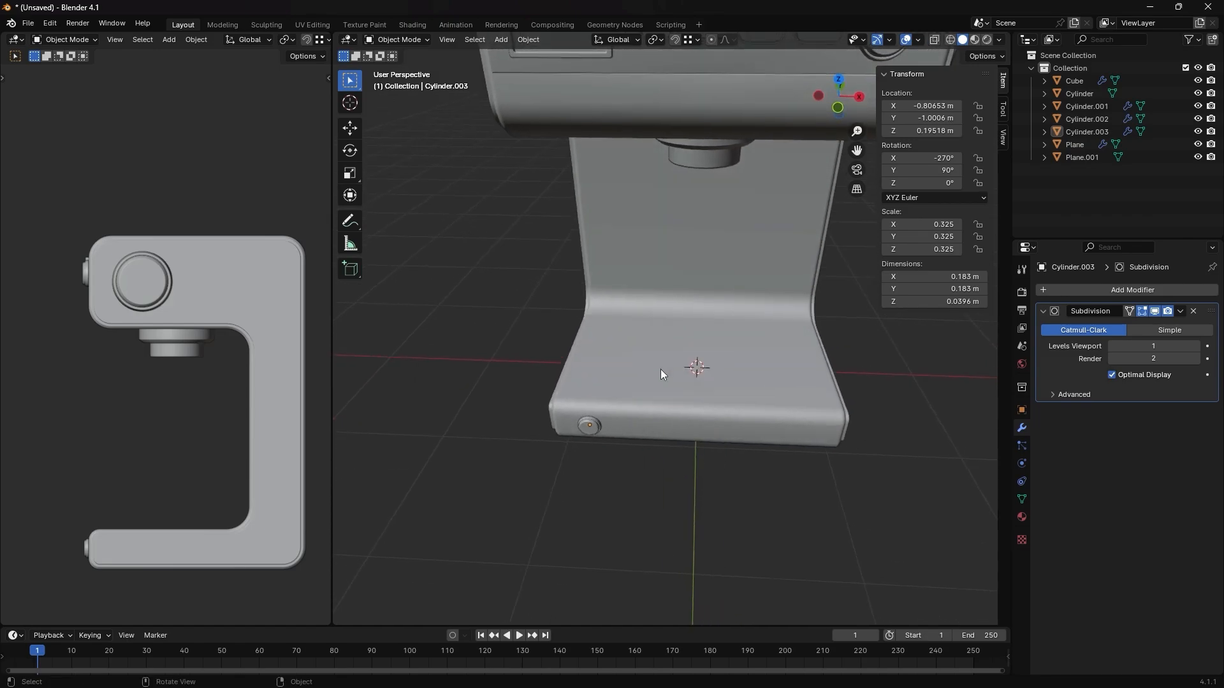
key(Tab)
key(Tab)
click(715, 363)
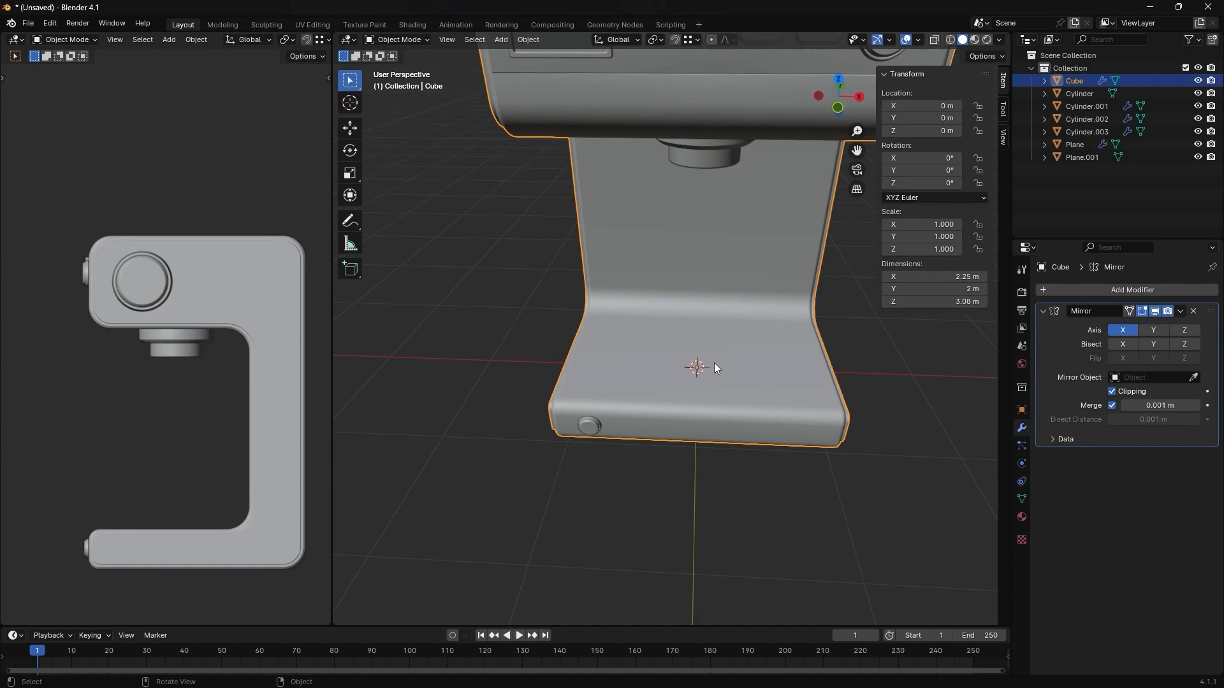
key(Tab)
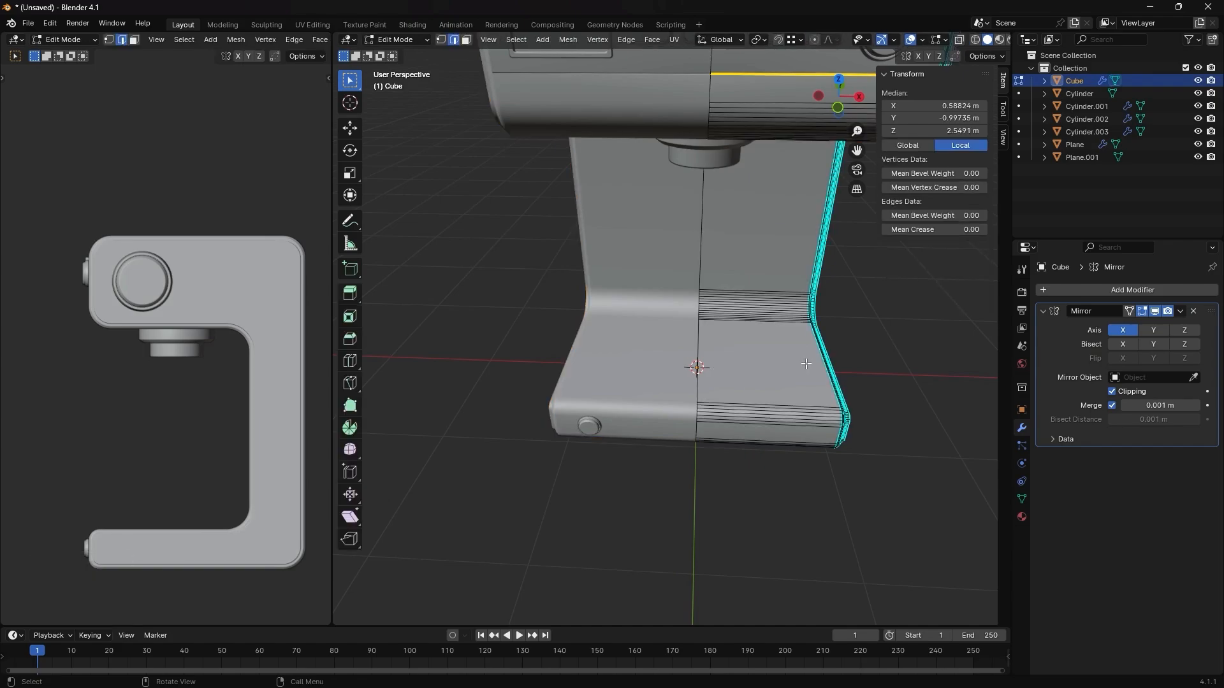
key(3)
click(771, 365)
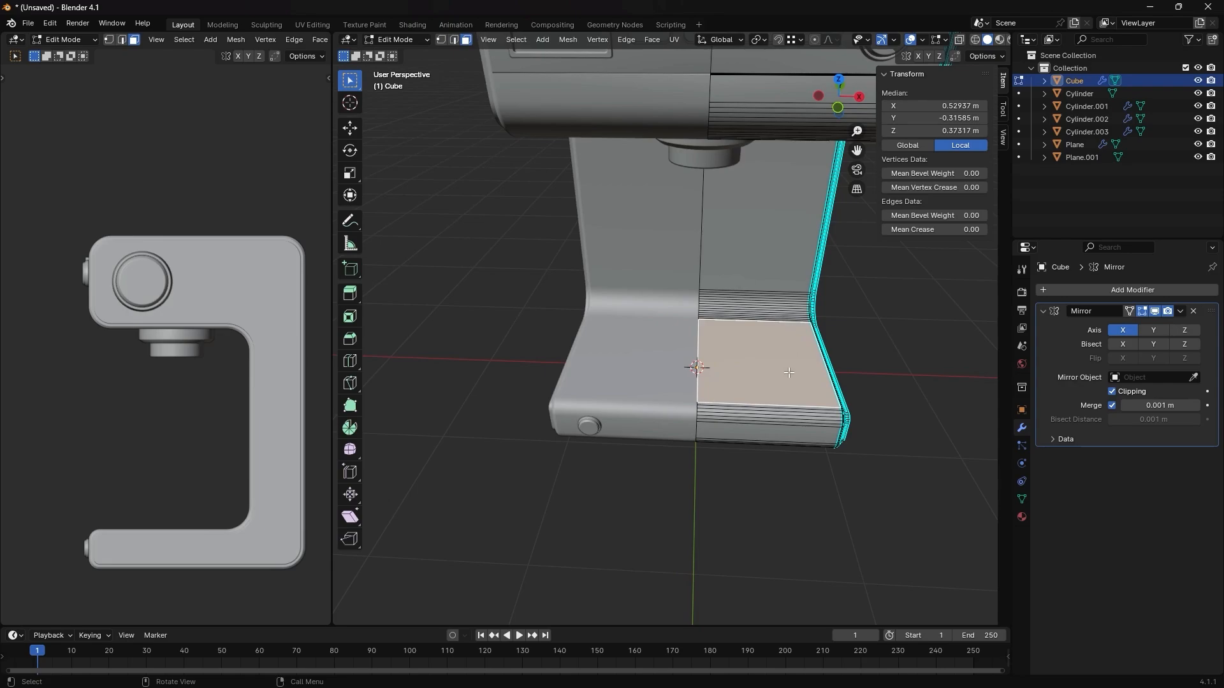
scroll(788, 373, up, 3)
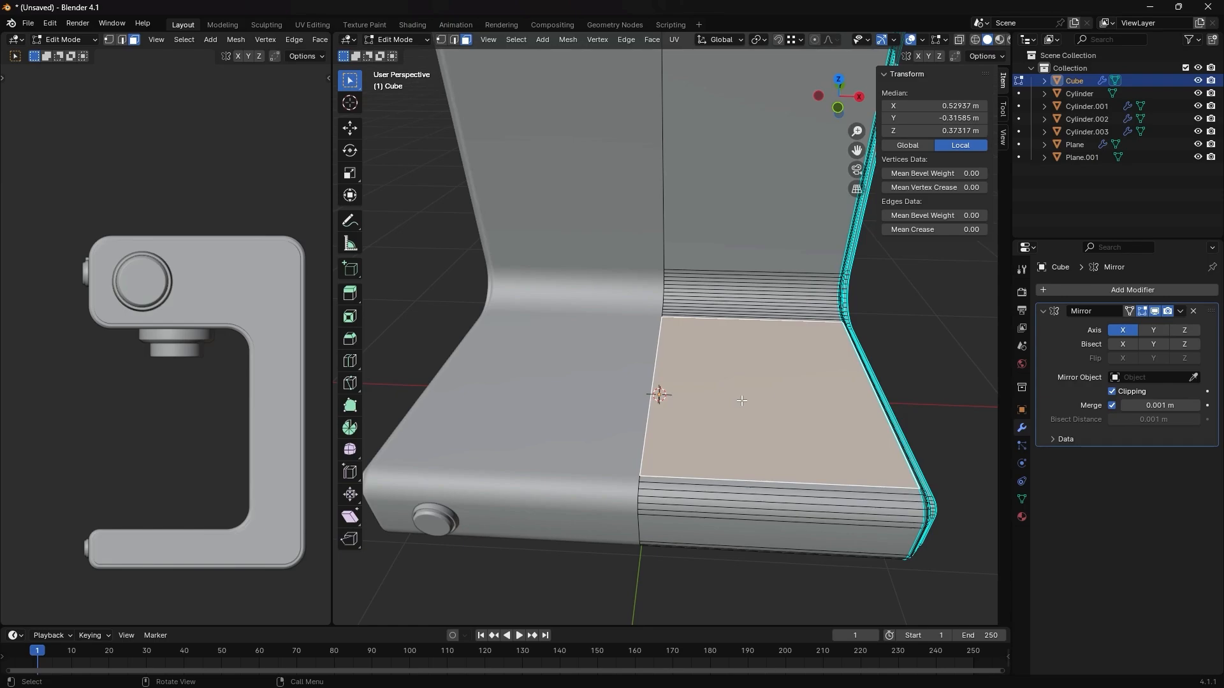
key(p)
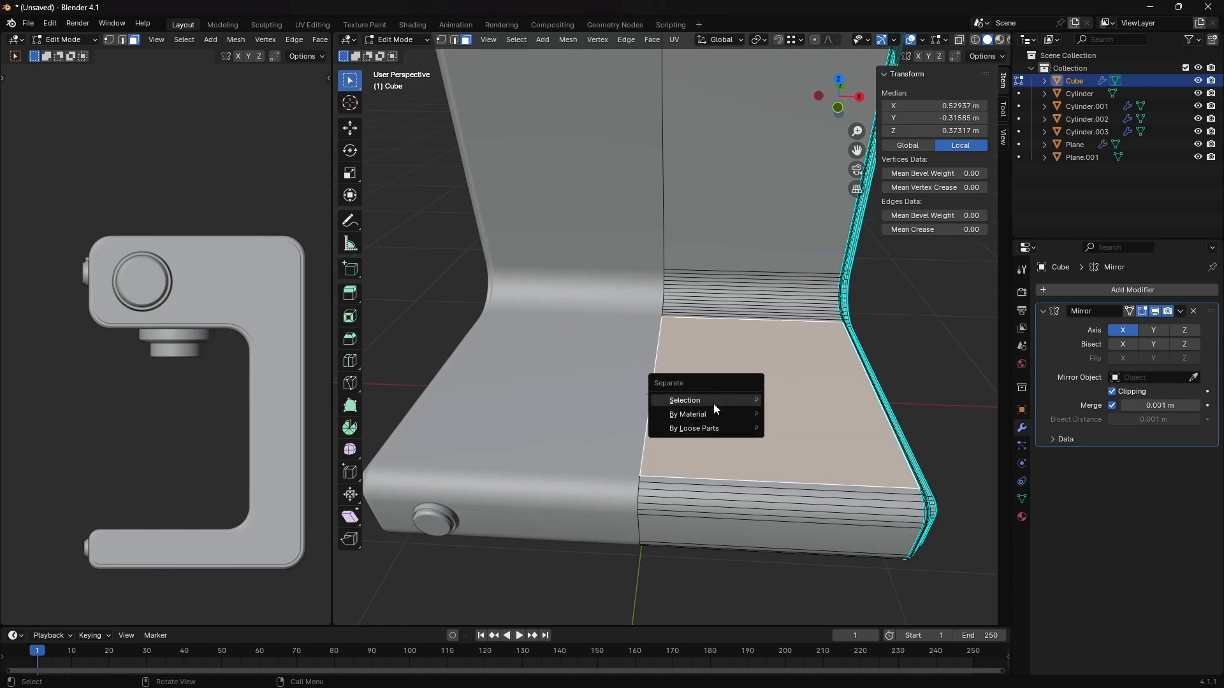
click(713, 404)
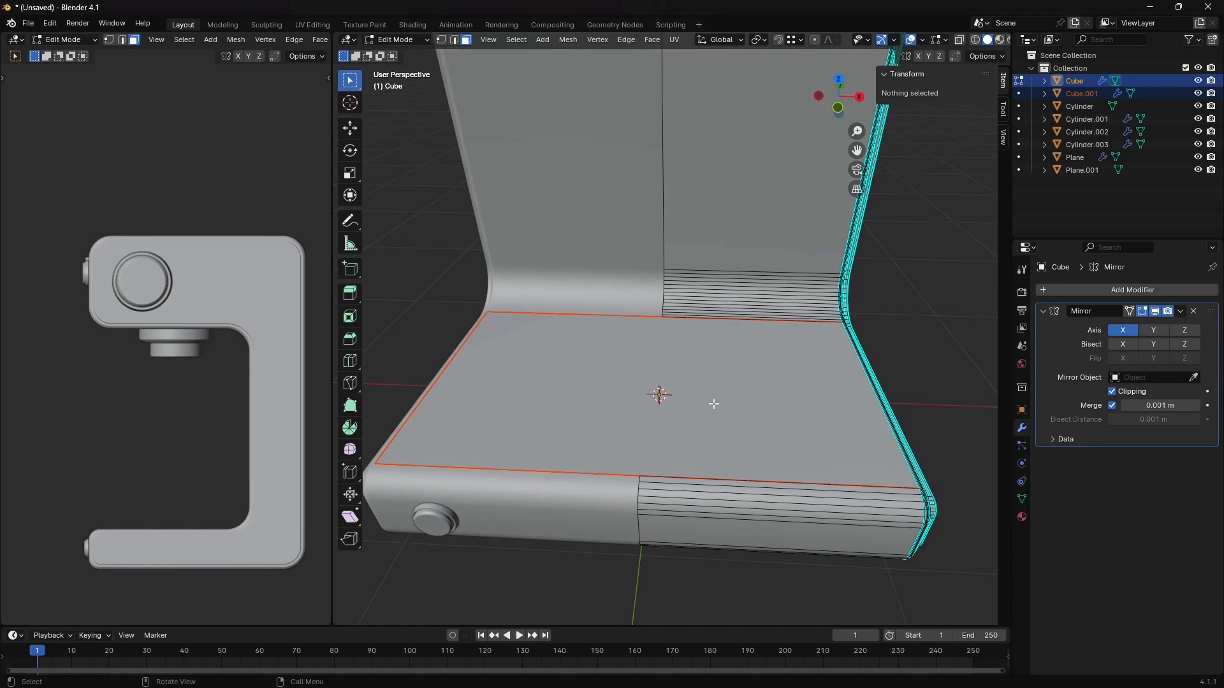
key(Tab)
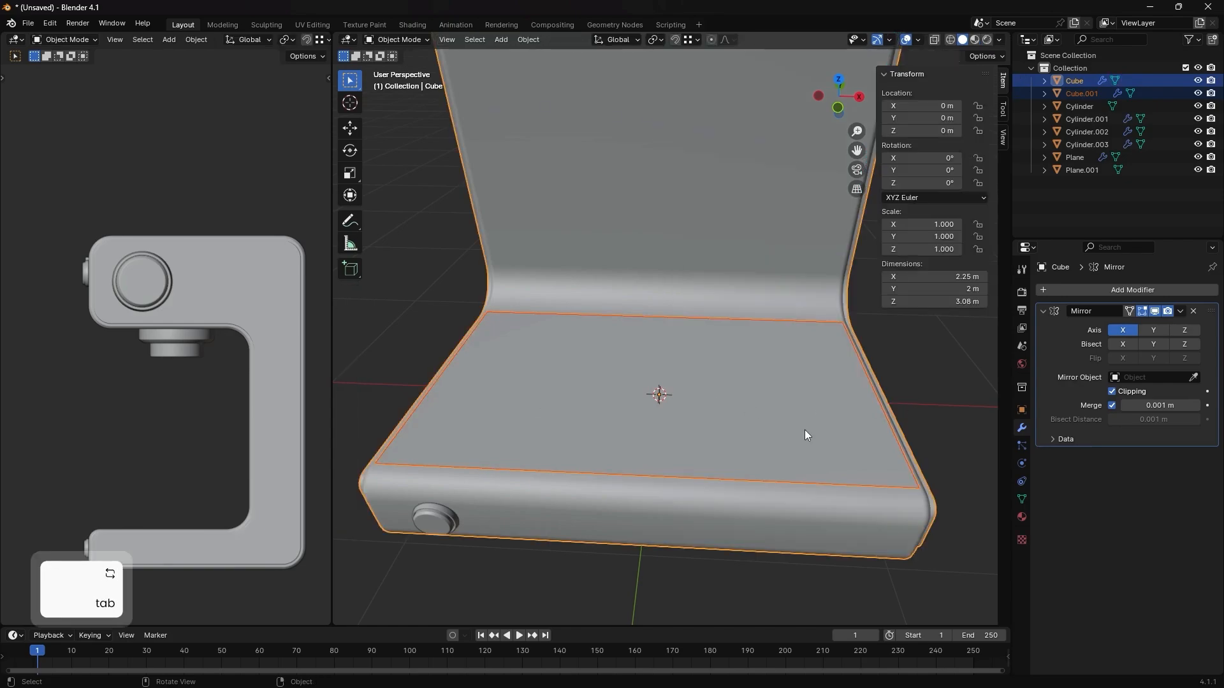
- Select only the separated plate on top of the base in Object Mode
middle_drag(804, 430, 756, 430)
shift+middle_drag(845, 450, 743, 394)
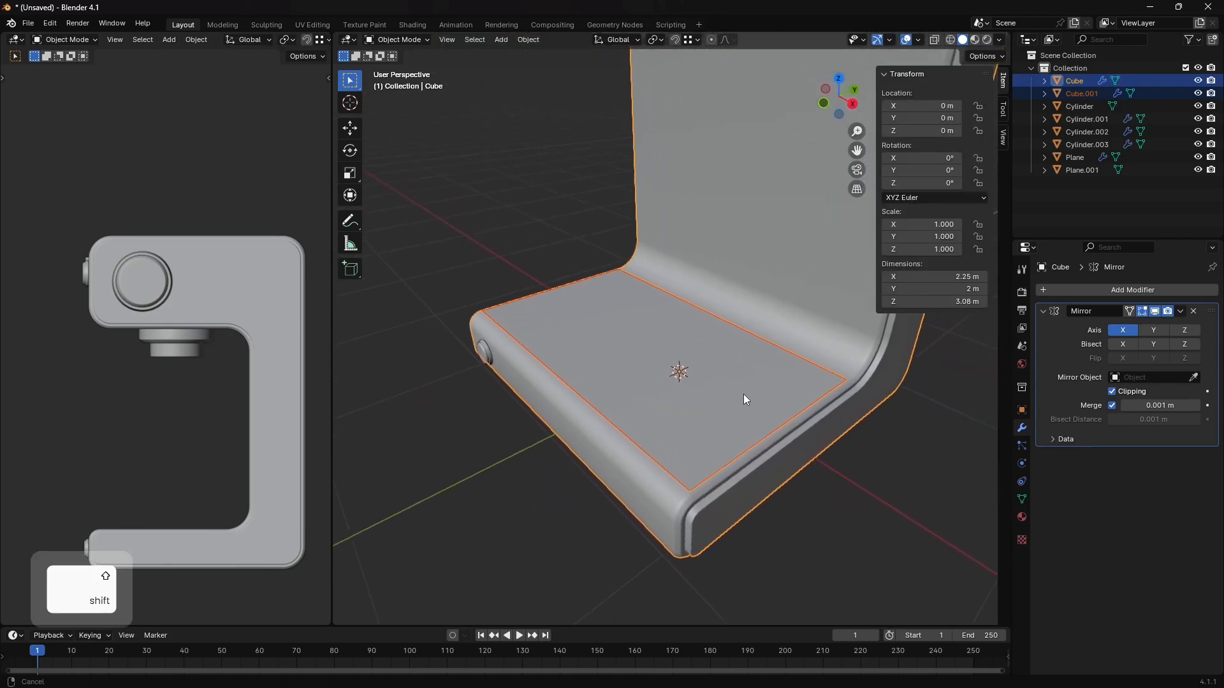
click(845, 285)
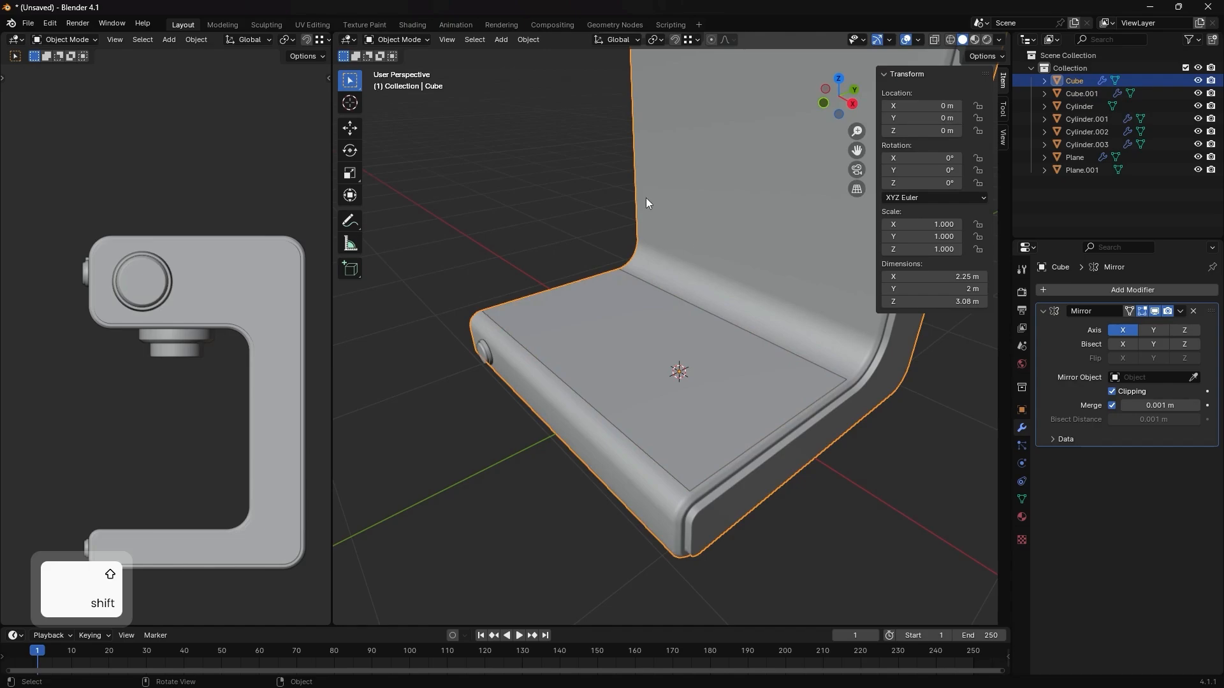
click(790, 367)
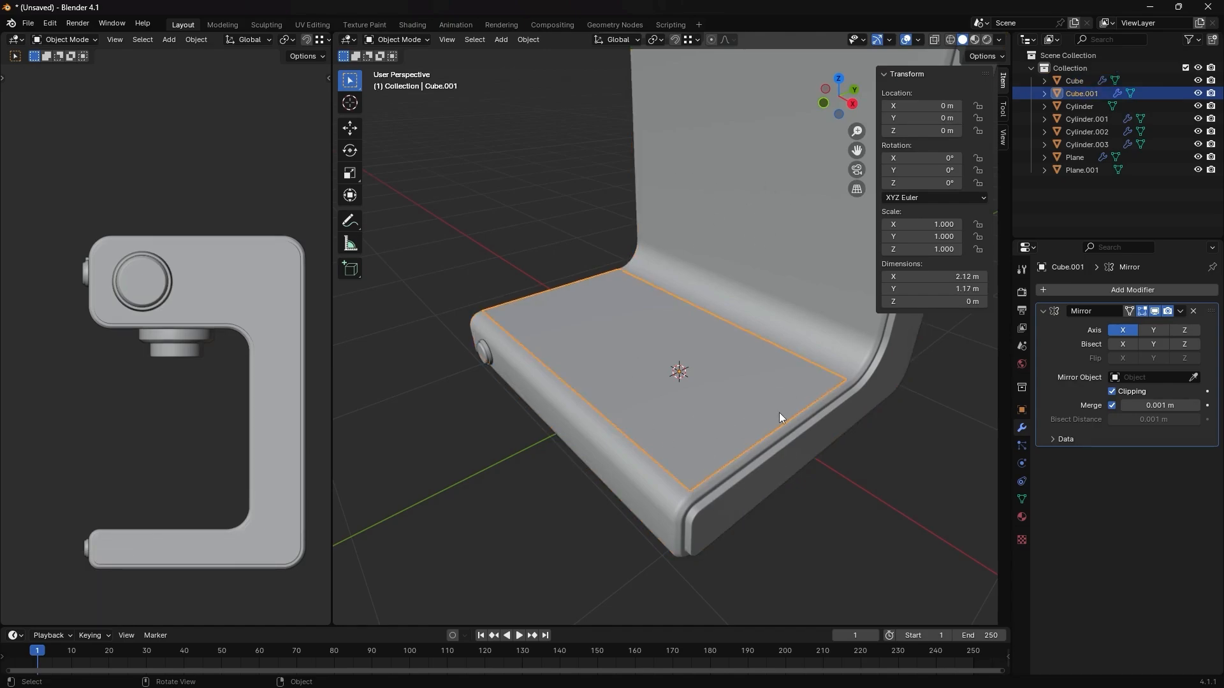
- Try moving the separated plate along the Z axis and undo the move
key(g)
key(z)
click(754, 404)
middle_drag(753, 404, 725, 402)
key(ctrl+z)
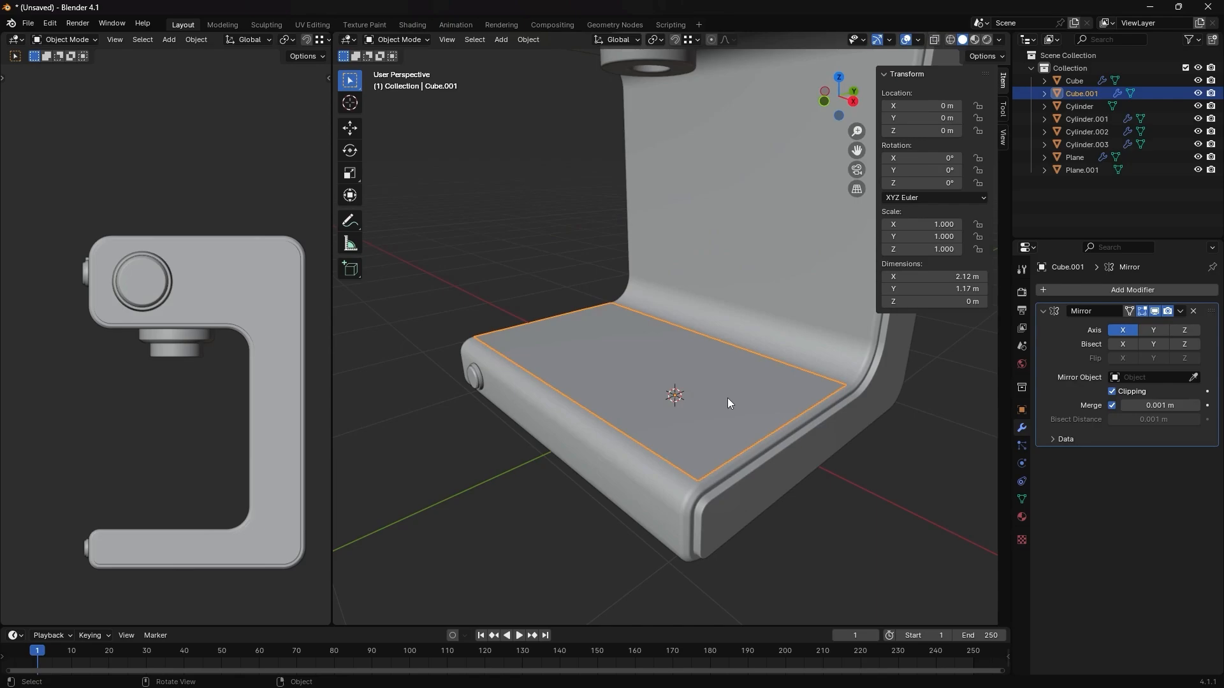
- Try insetting the plate's unmirrored half face in Edit Mode and undo the inset
middle_drag(728, 398, 742, 357)
key(Tab)
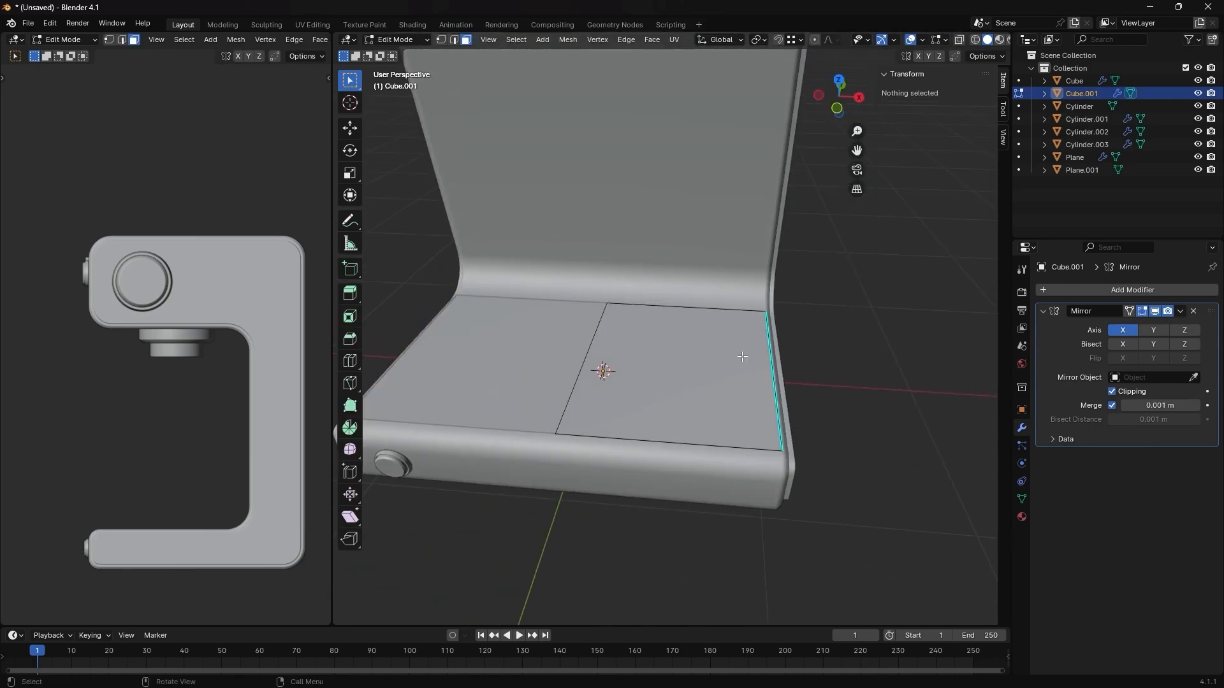
click(734, 389)
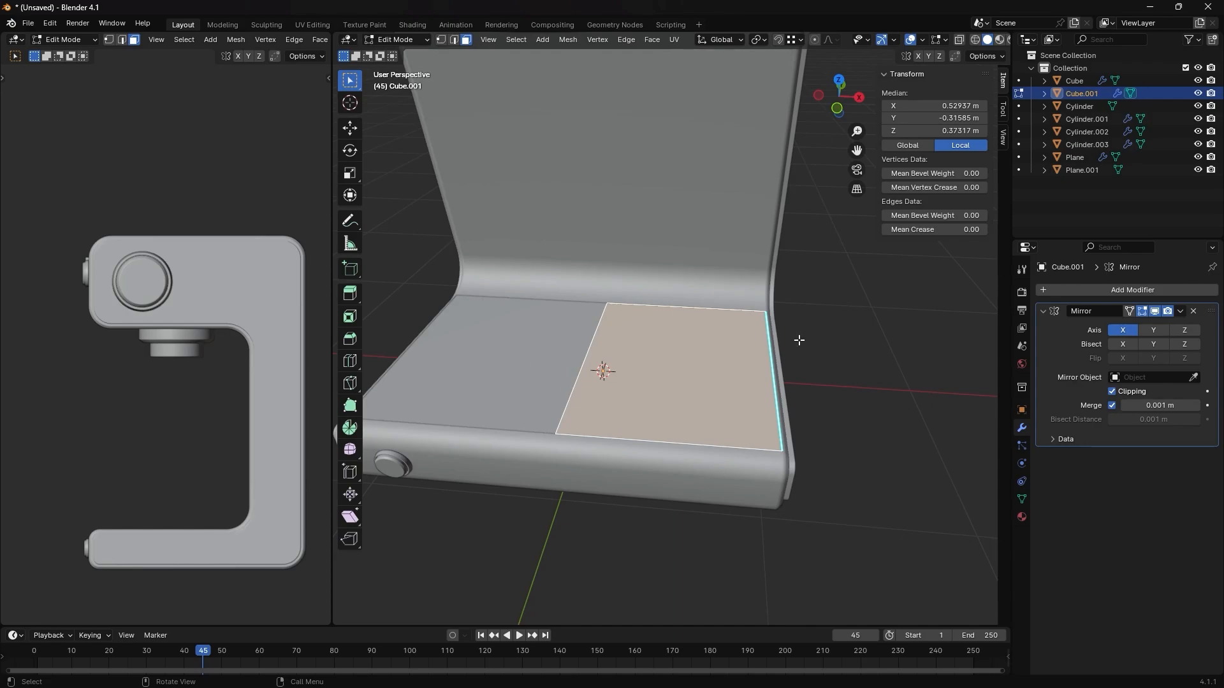
key(i)
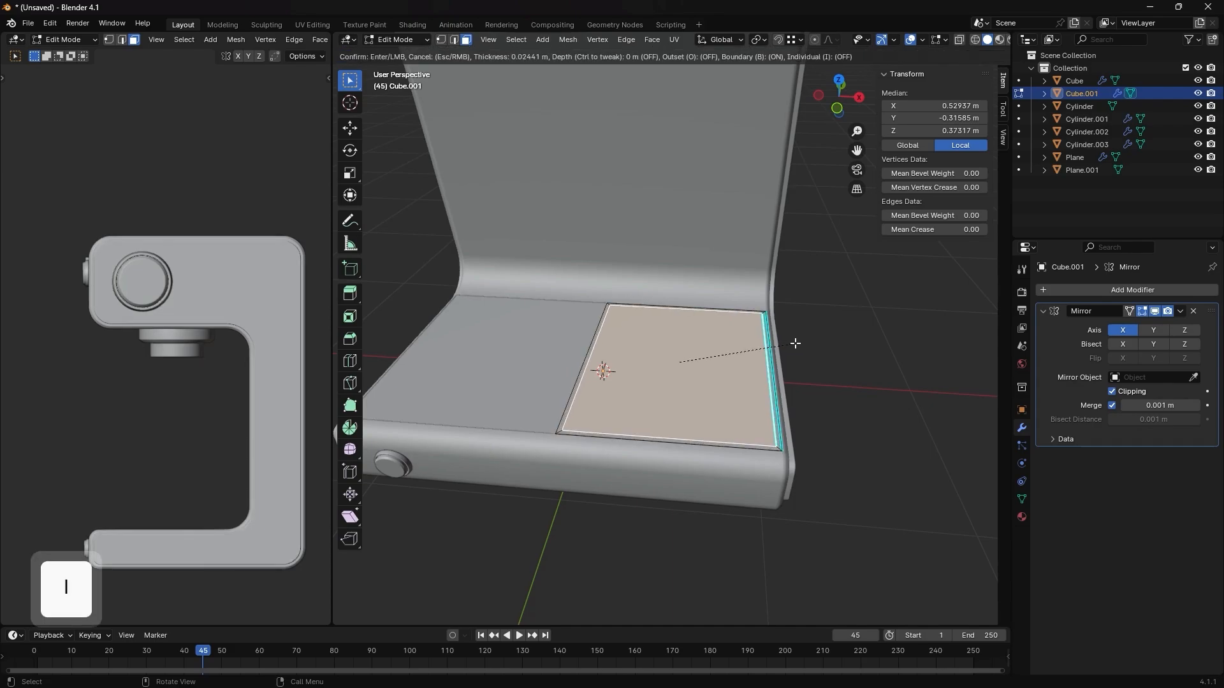
click(790, 348)
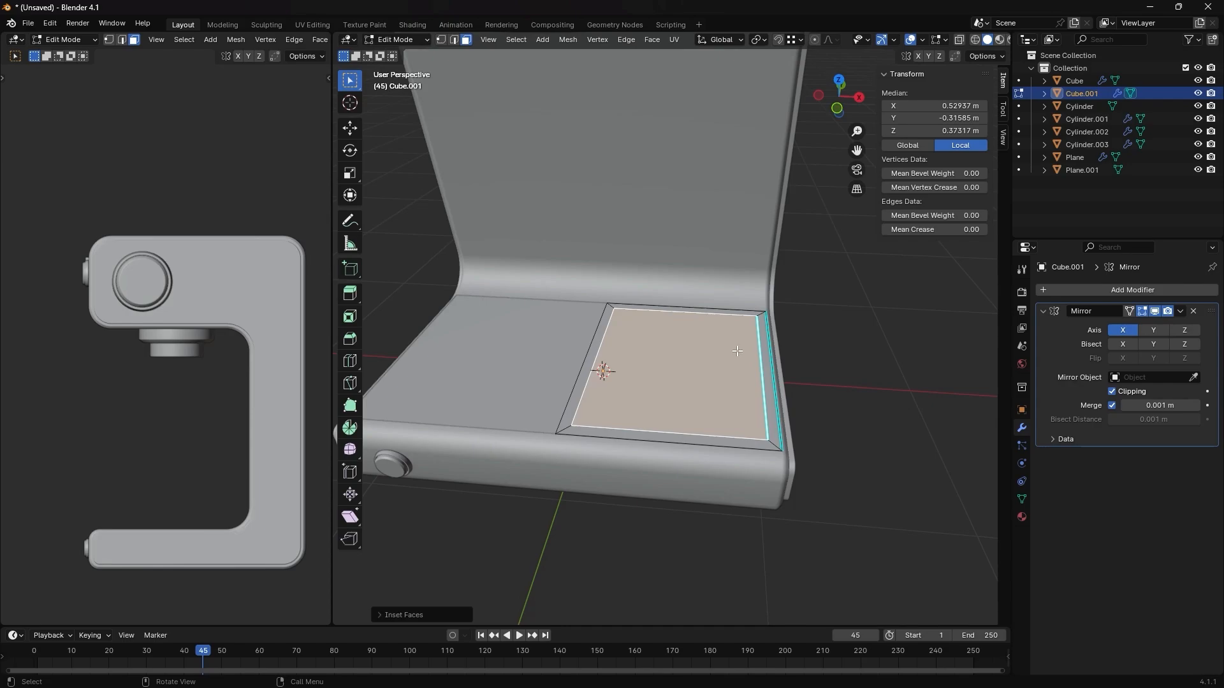
key(ctrl+z)
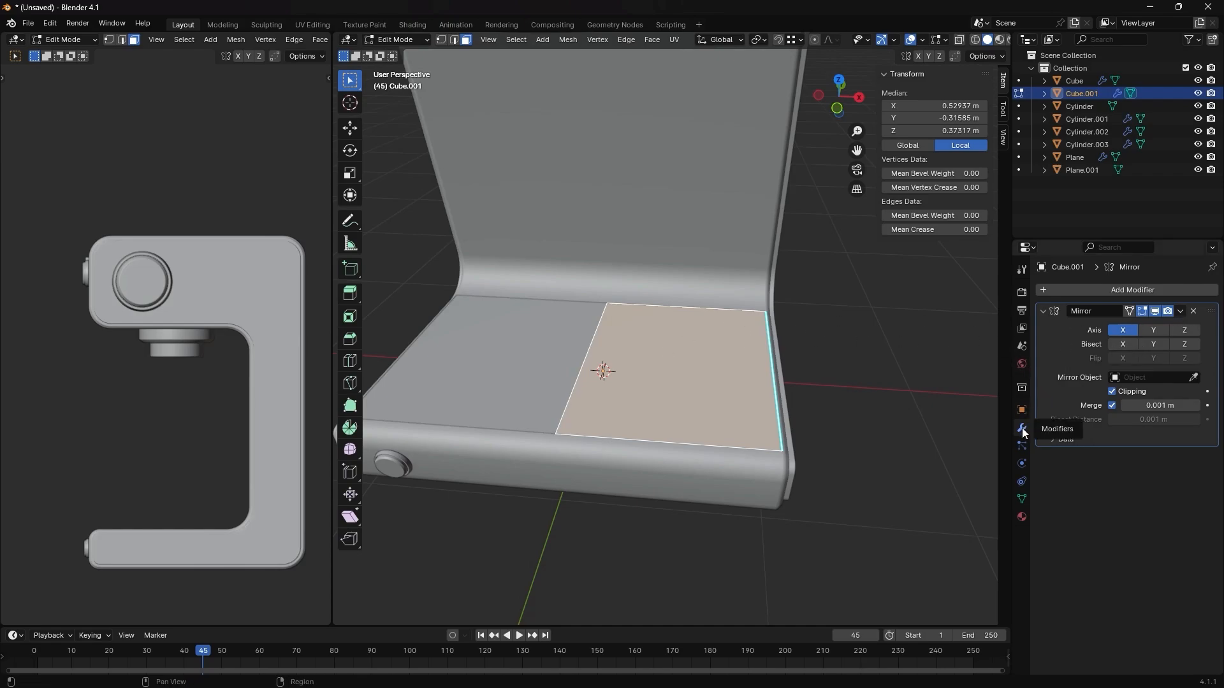
- Apply the Mirror modifier on the separated plate in Object Mode
click(1180, 311)
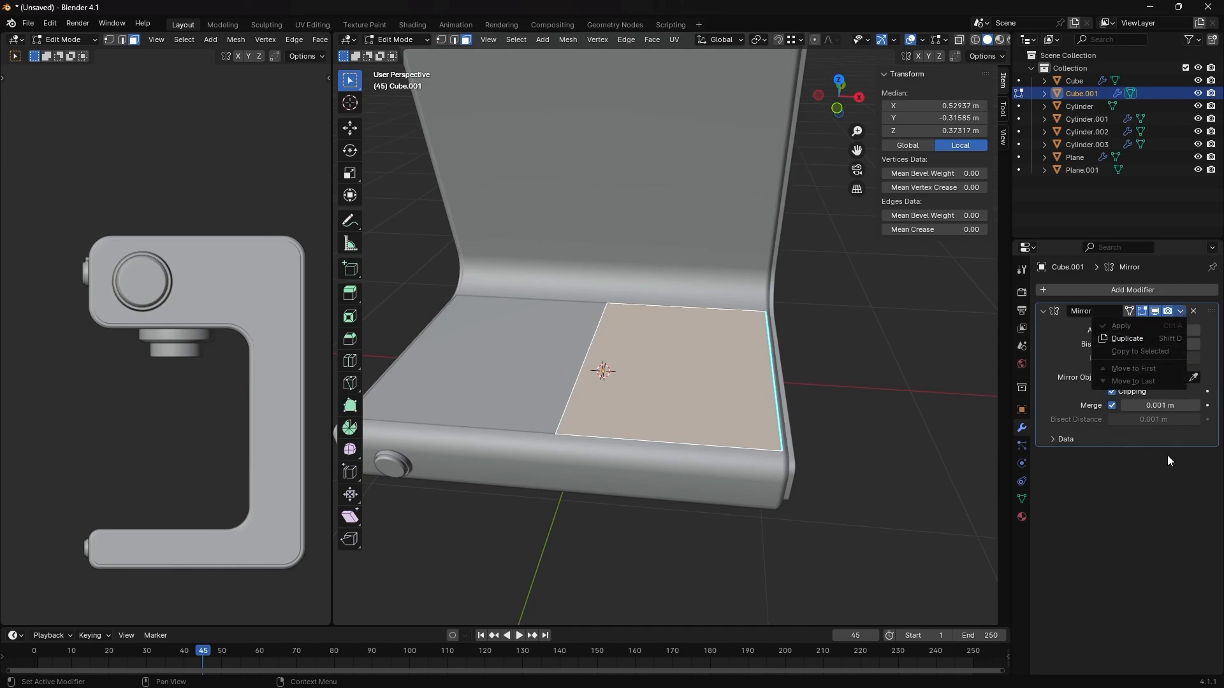
key(Tab)
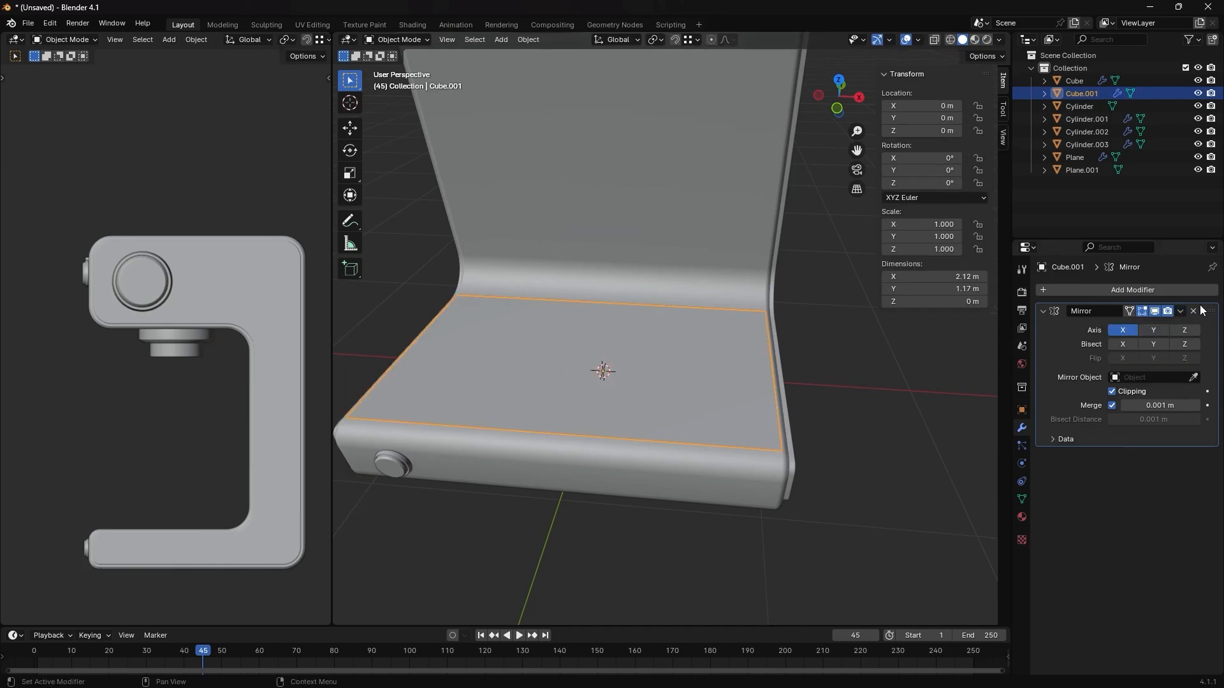
click(1181, 312)
key(Tab)
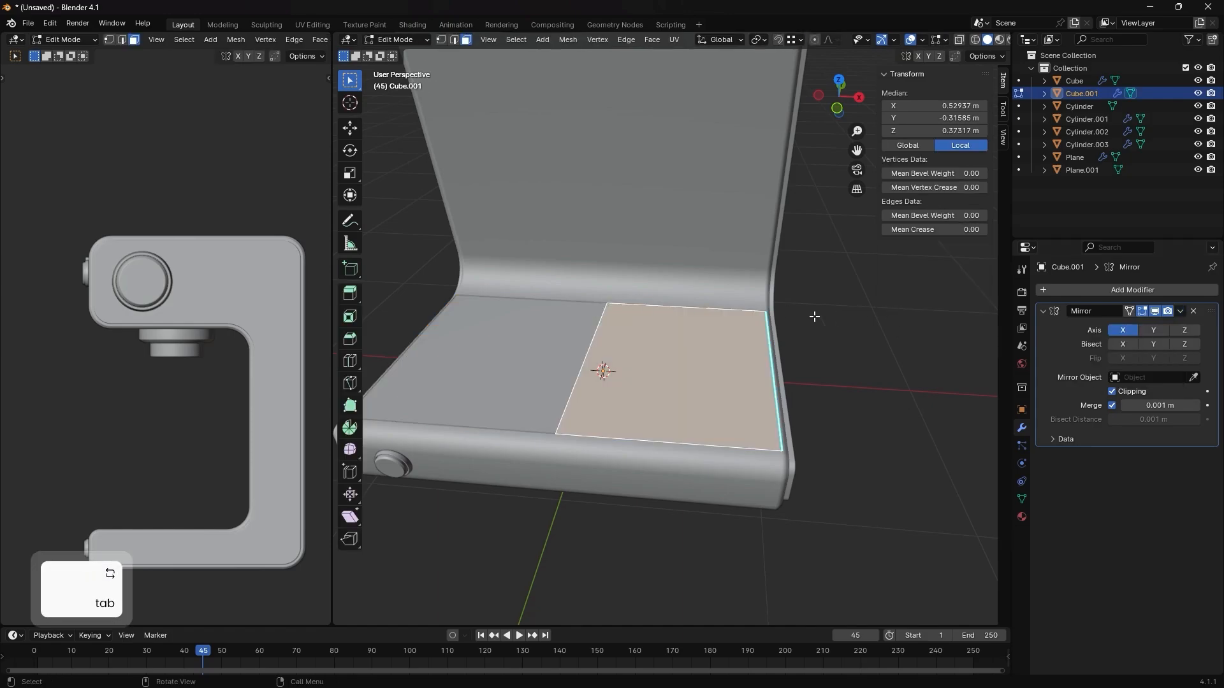
key(Tab)
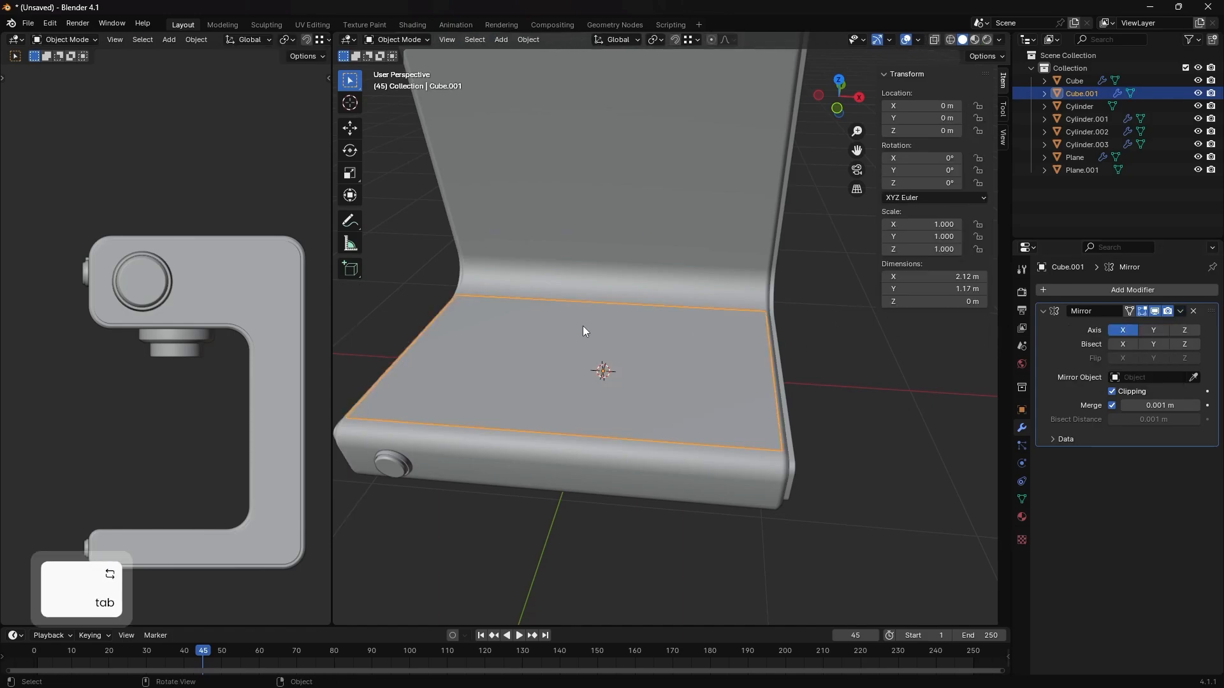
click(1180, 312)
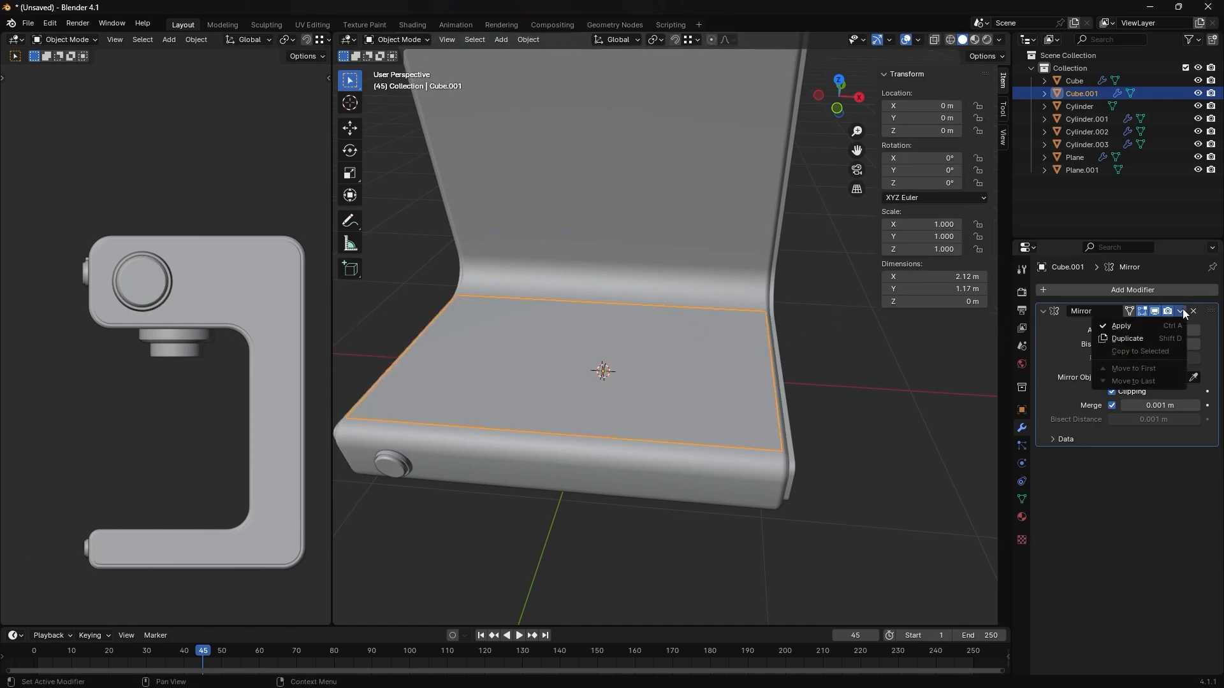
click(1151, 327)
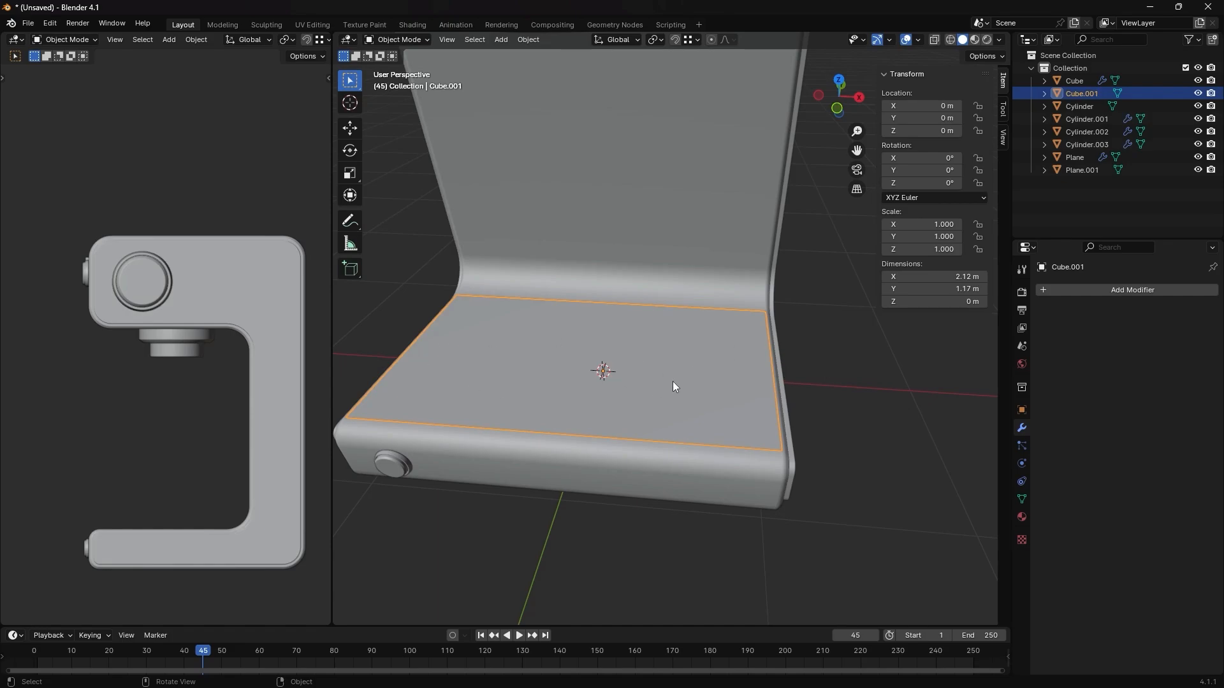
- Select both halves of the plate in Edit Mode and dissolve them into a single face
key(Tab)
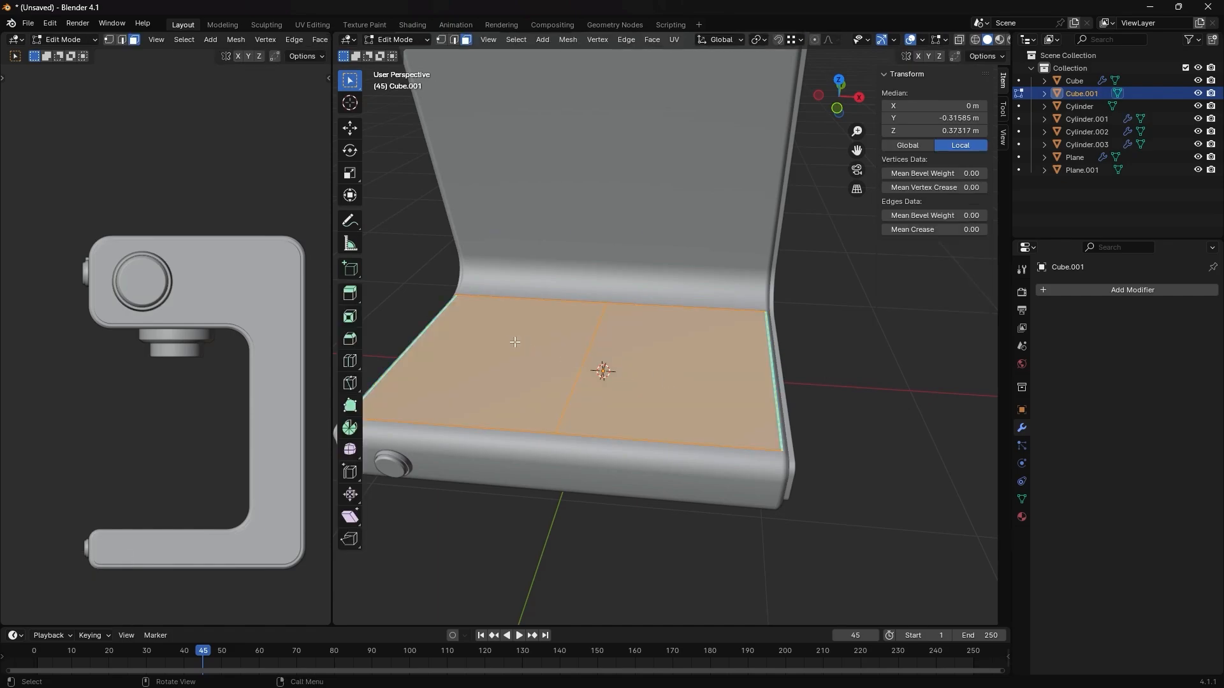
drag(513, 342, 668, 383)
key(x)
click(786, 430)
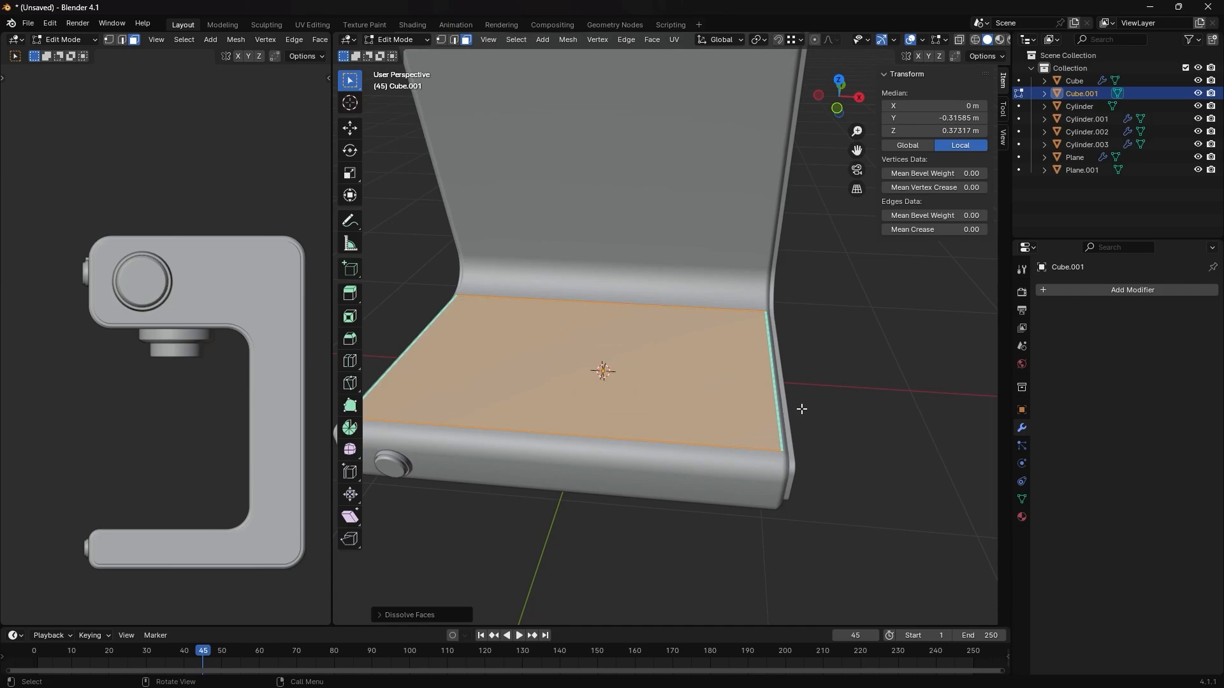
- Try insetting the plate's merged face, and undo both the inset and the face dissolve
key(i)
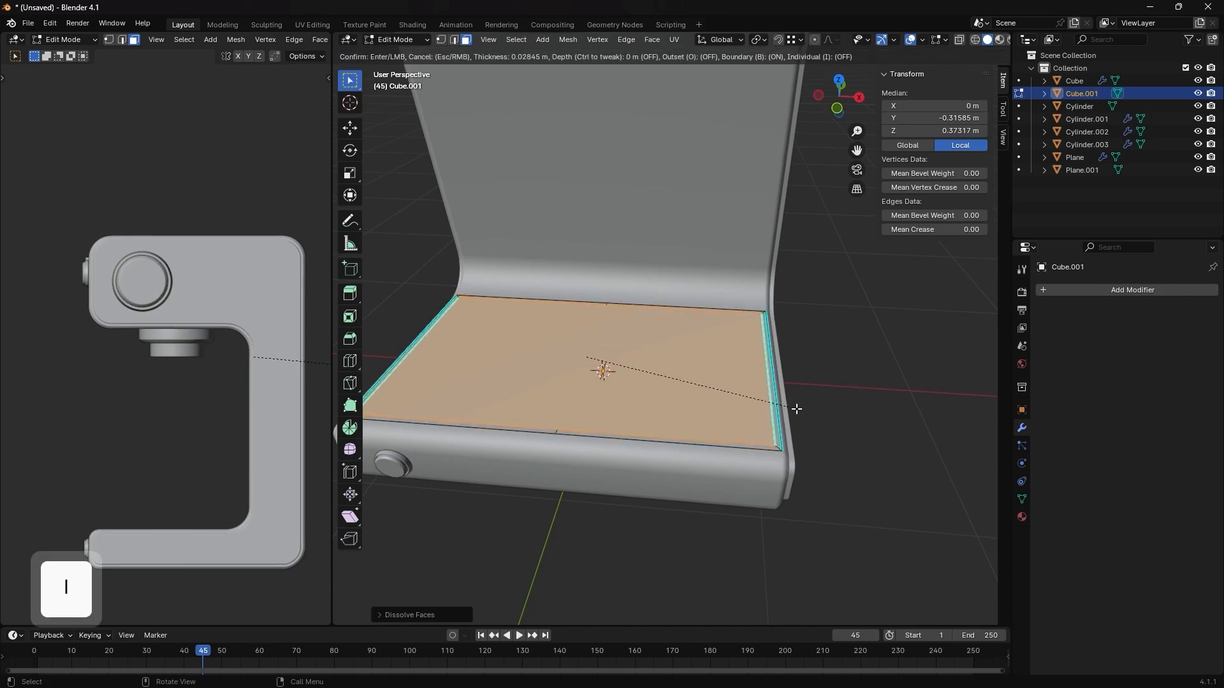
click(792, 409)
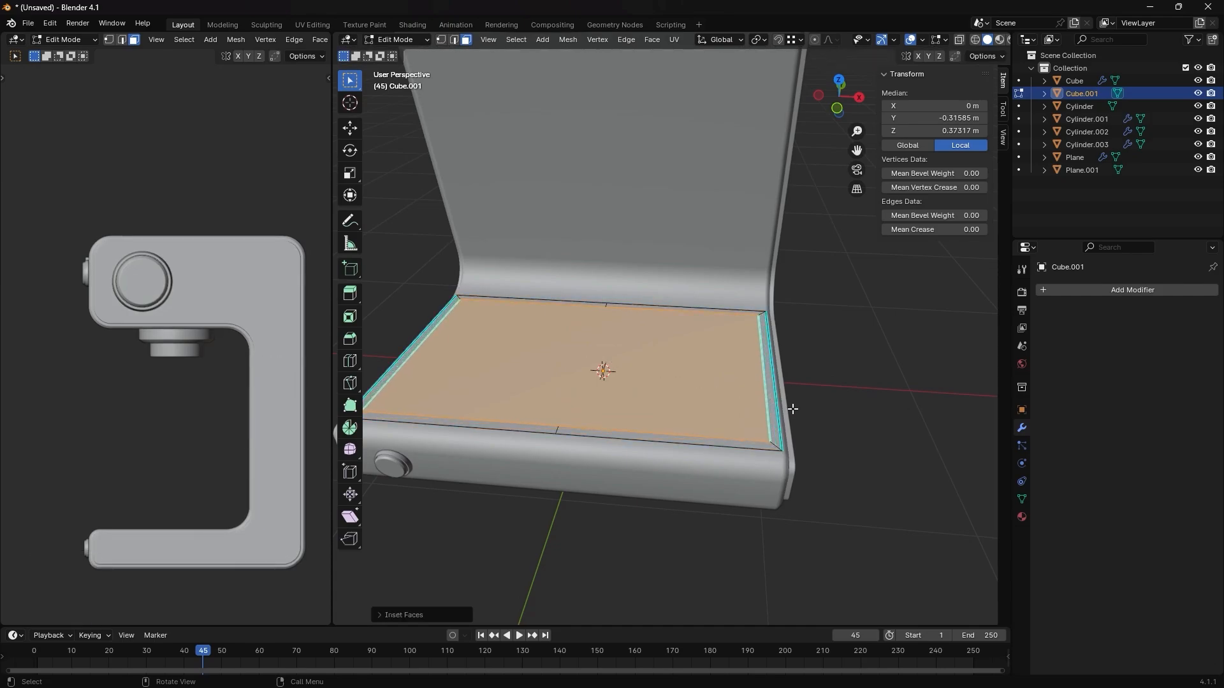
shift+middle_drag(705, 409, 735, 413)
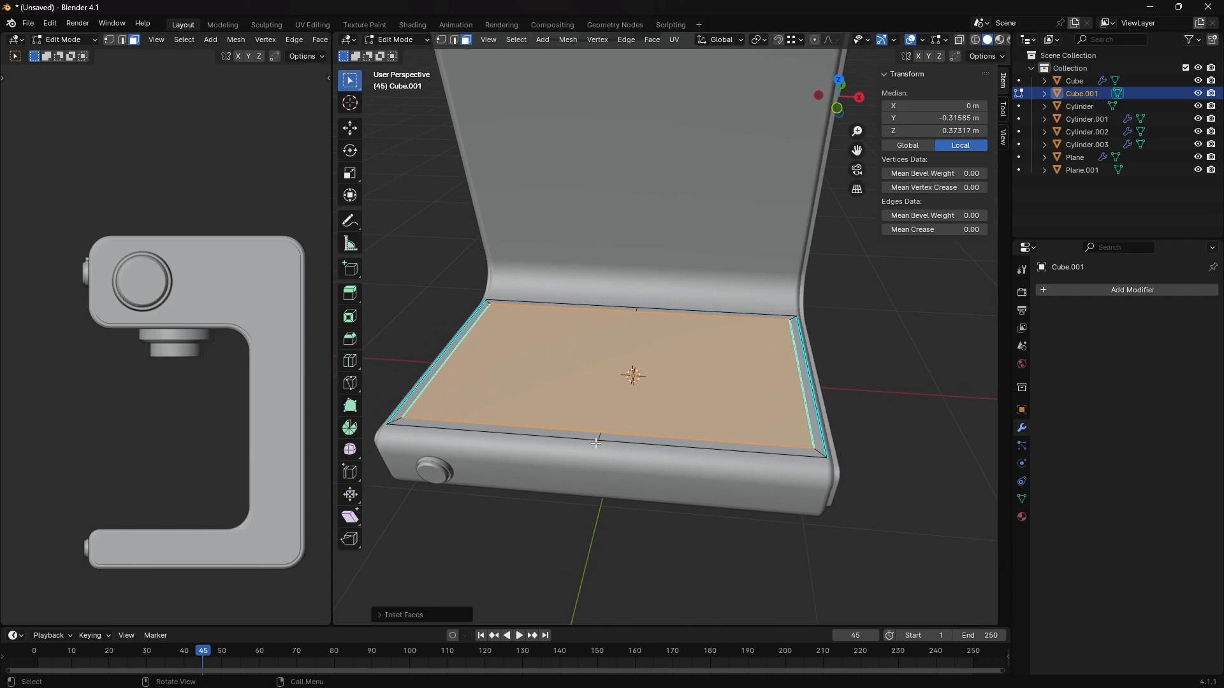
scroll(600, 440, up, 2)
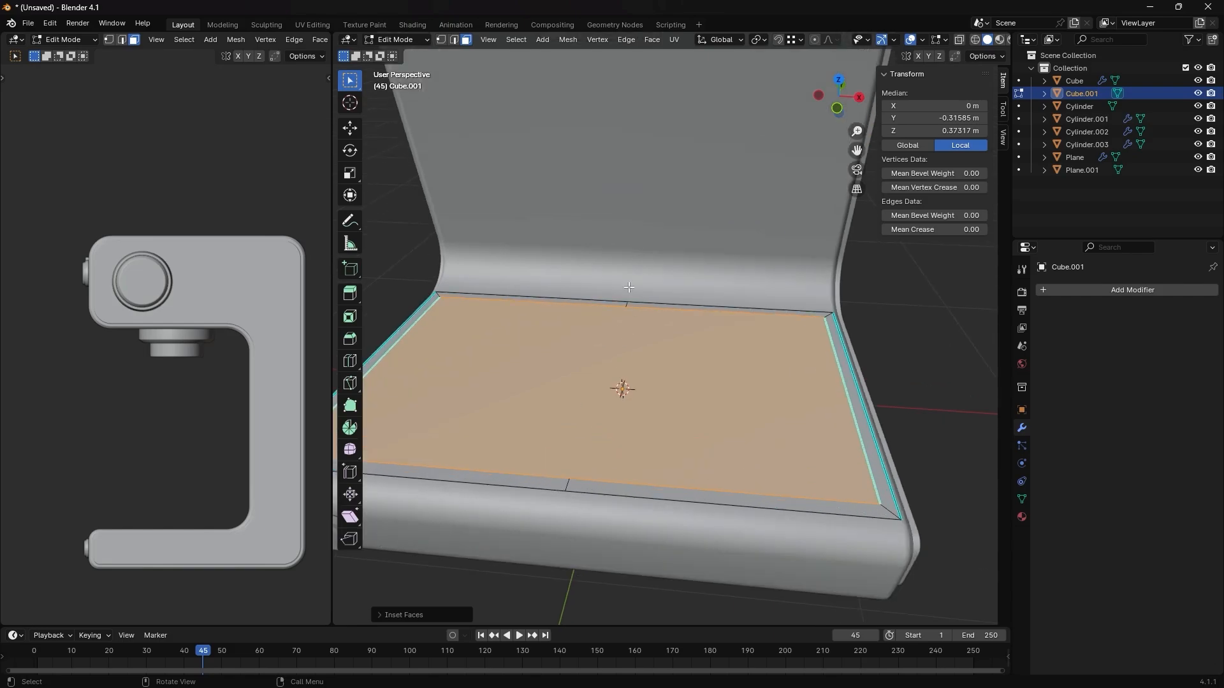
key(ctrl+z)
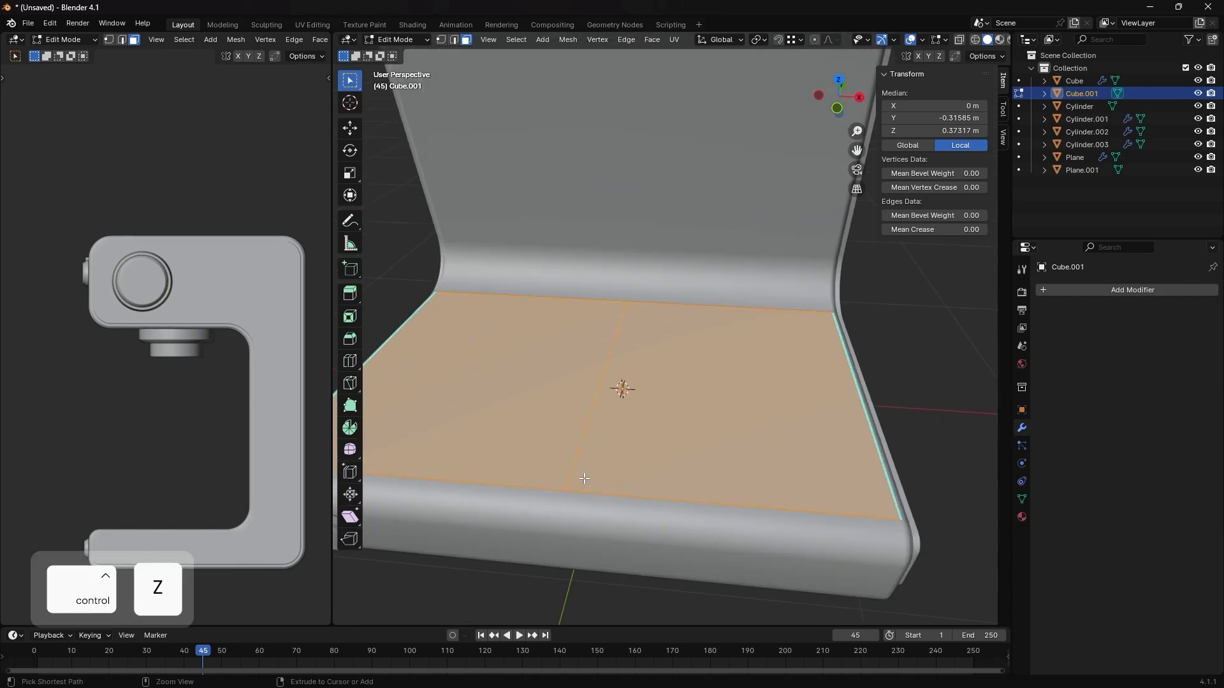
- Try dissolving the plate's two halves into a single face, and undo the dissolve
ctrl+drag(521, 374, 686, 416)
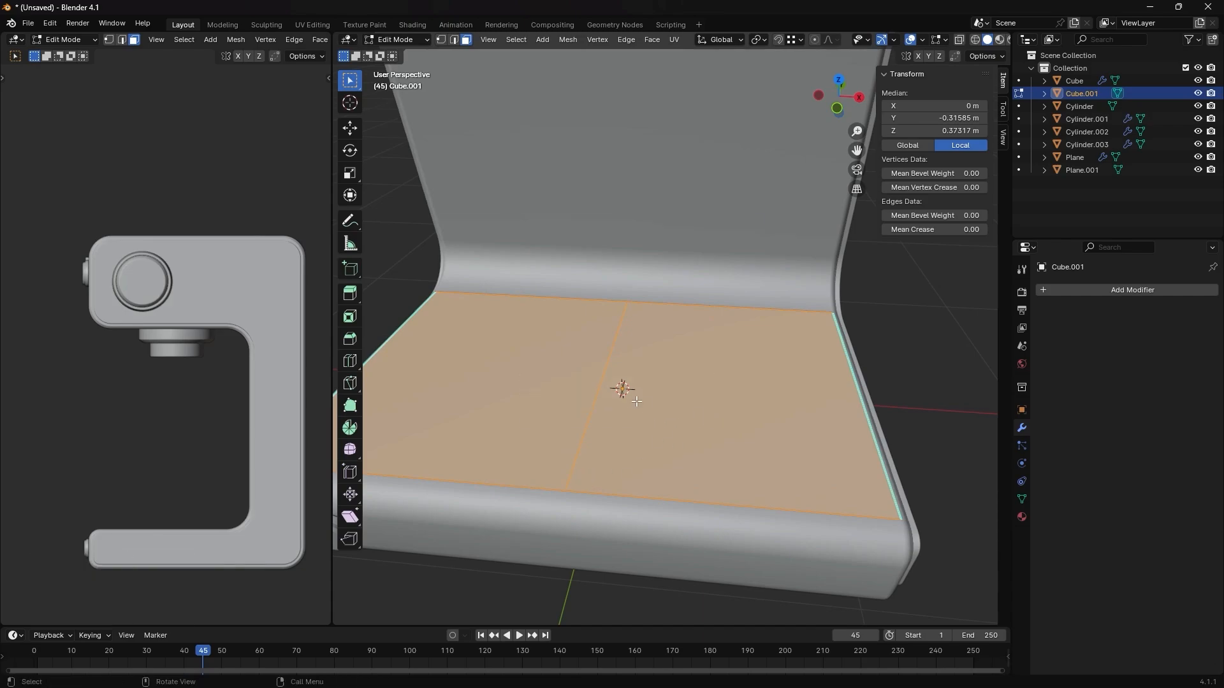
key(x)
click(749, 455)
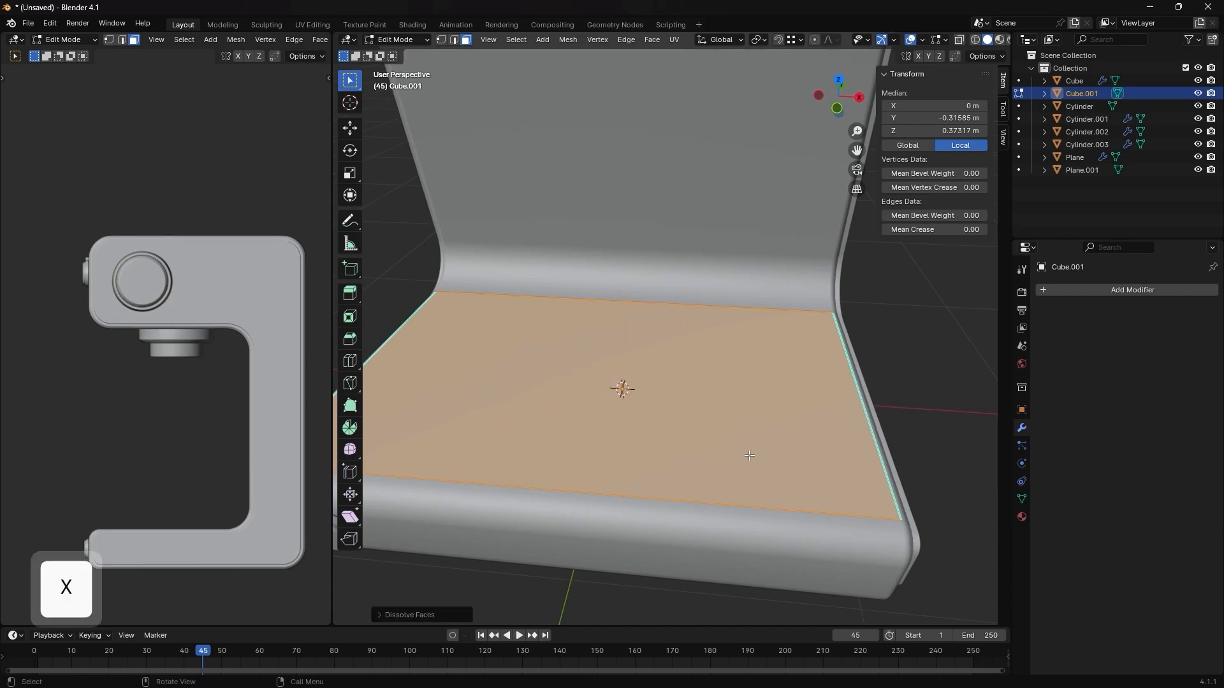
shift+middle_drag(654, 442, 686, 443)
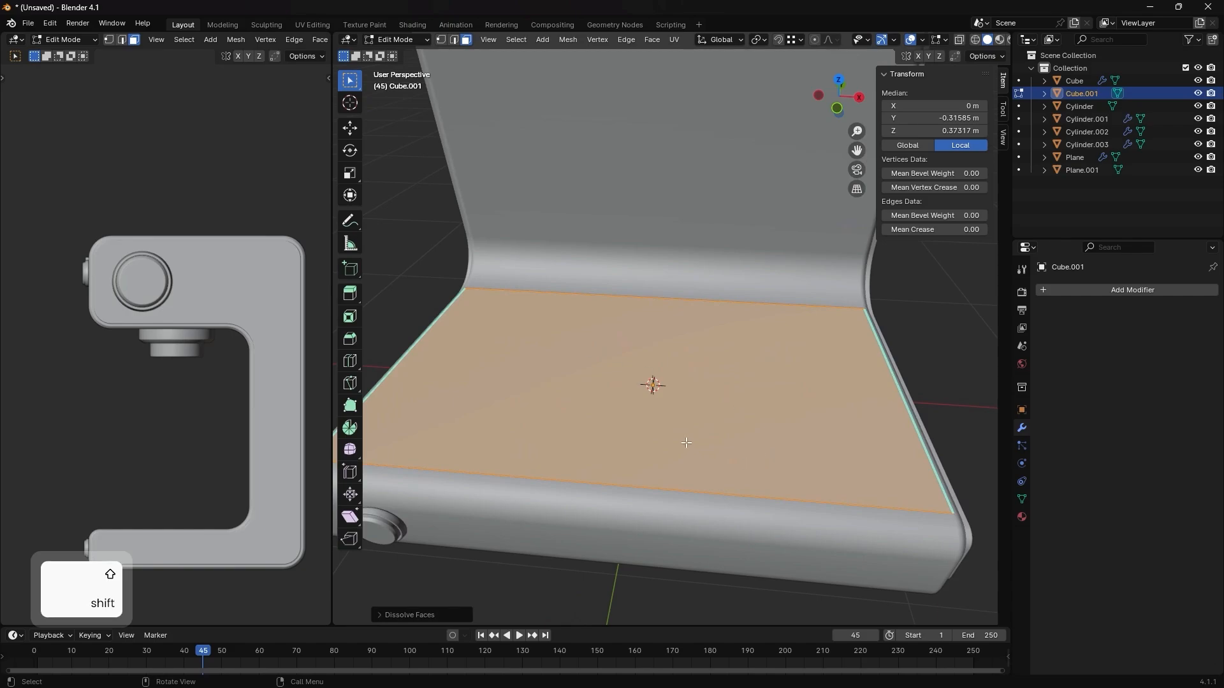
scroll(687, 443, down, 1)
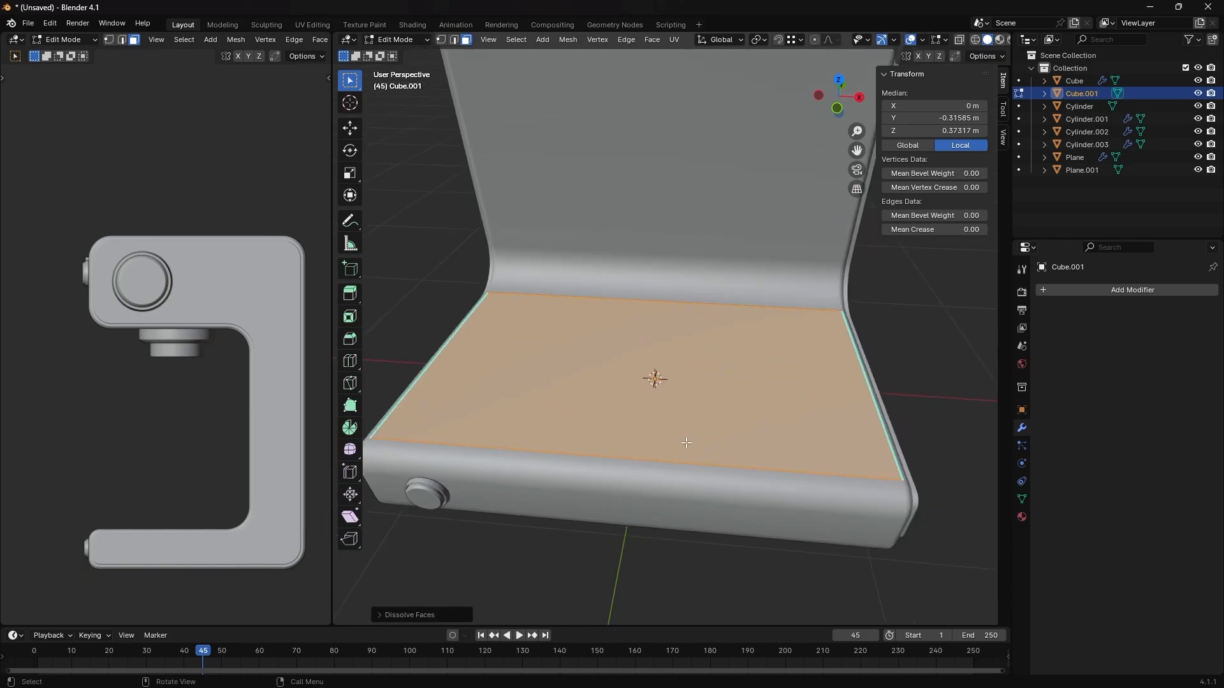
key(ctrl+z)
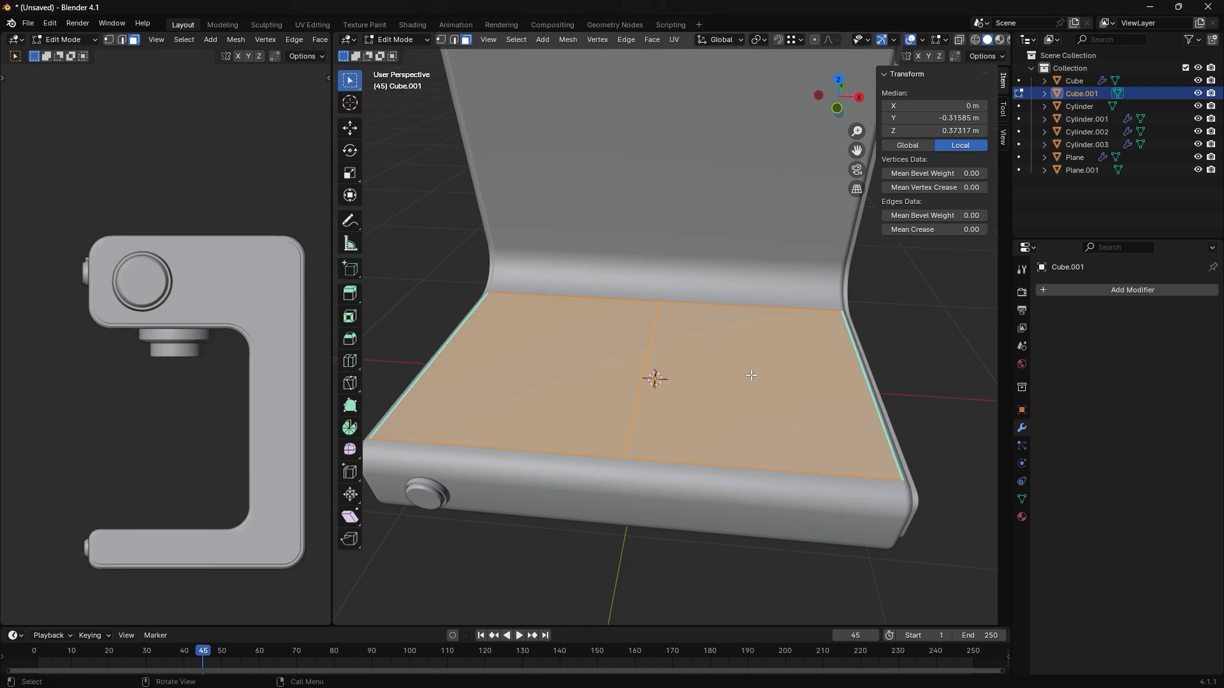
- Dissolve both selected halves of the plate into a single face in face select mode
key(x)
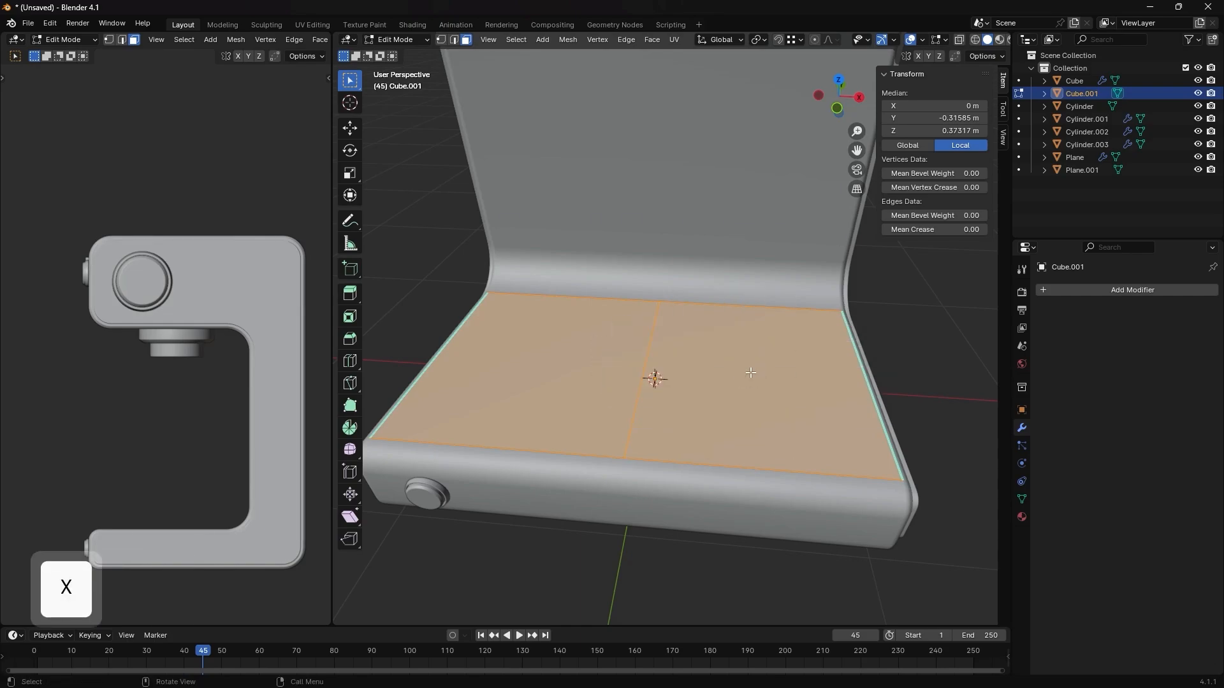
key(1)
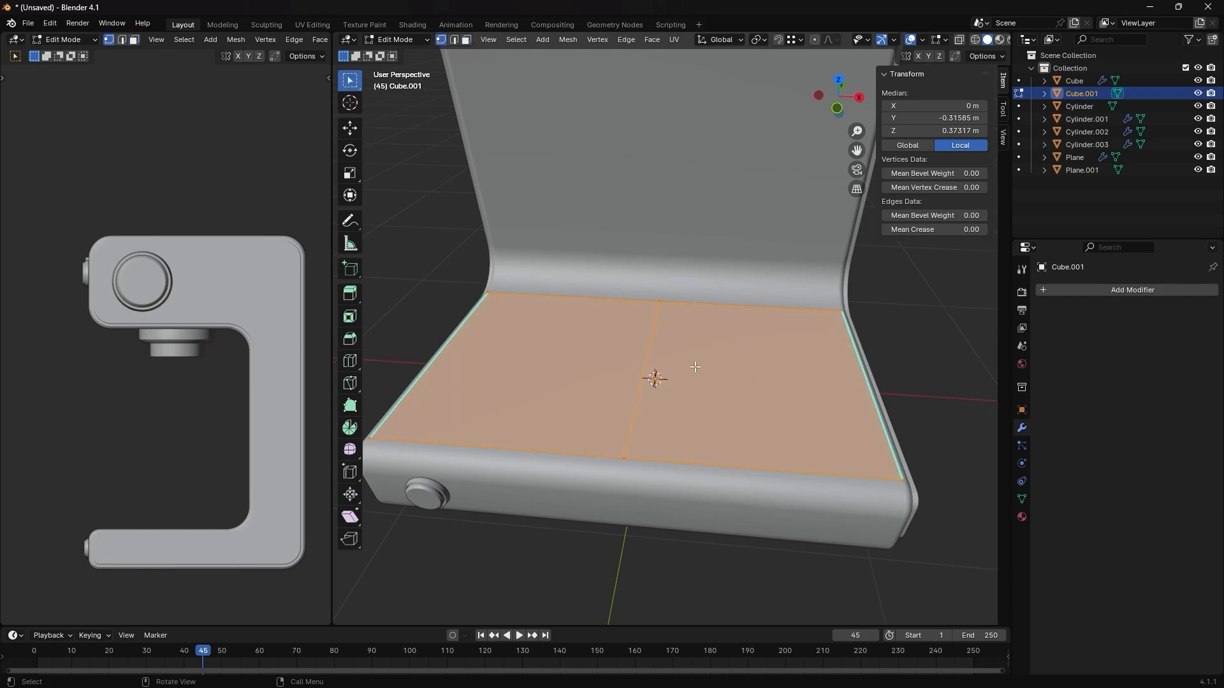
key(3)
key(x)
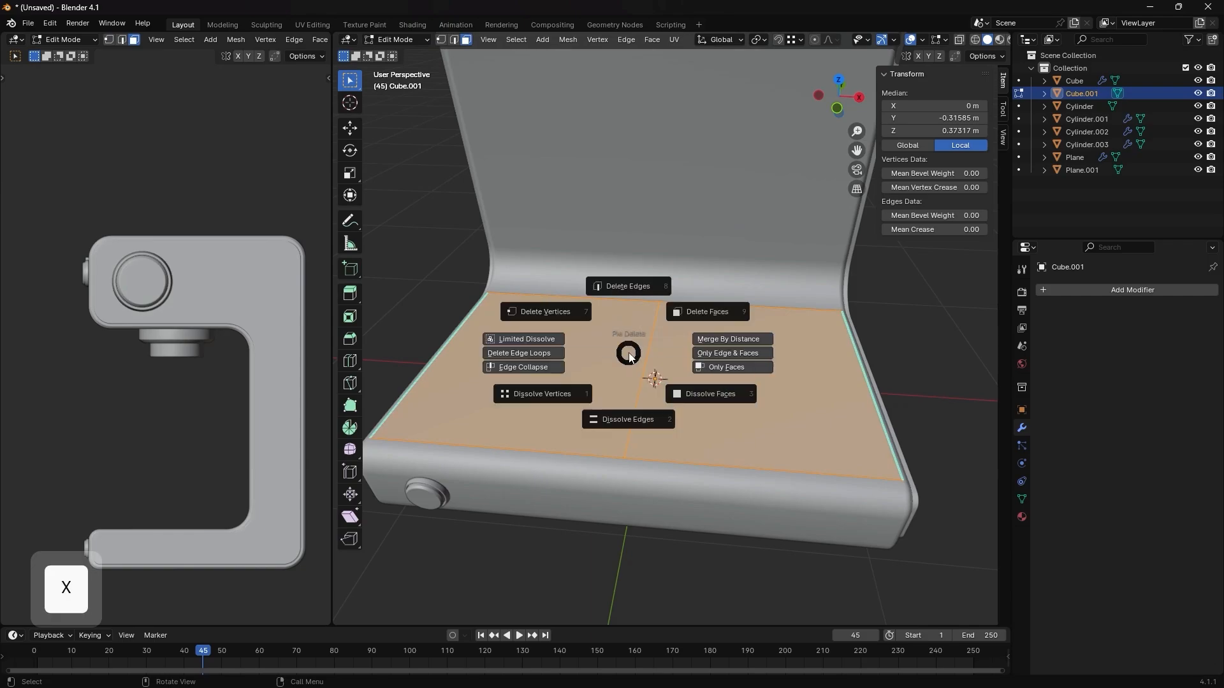
click(704, 390)
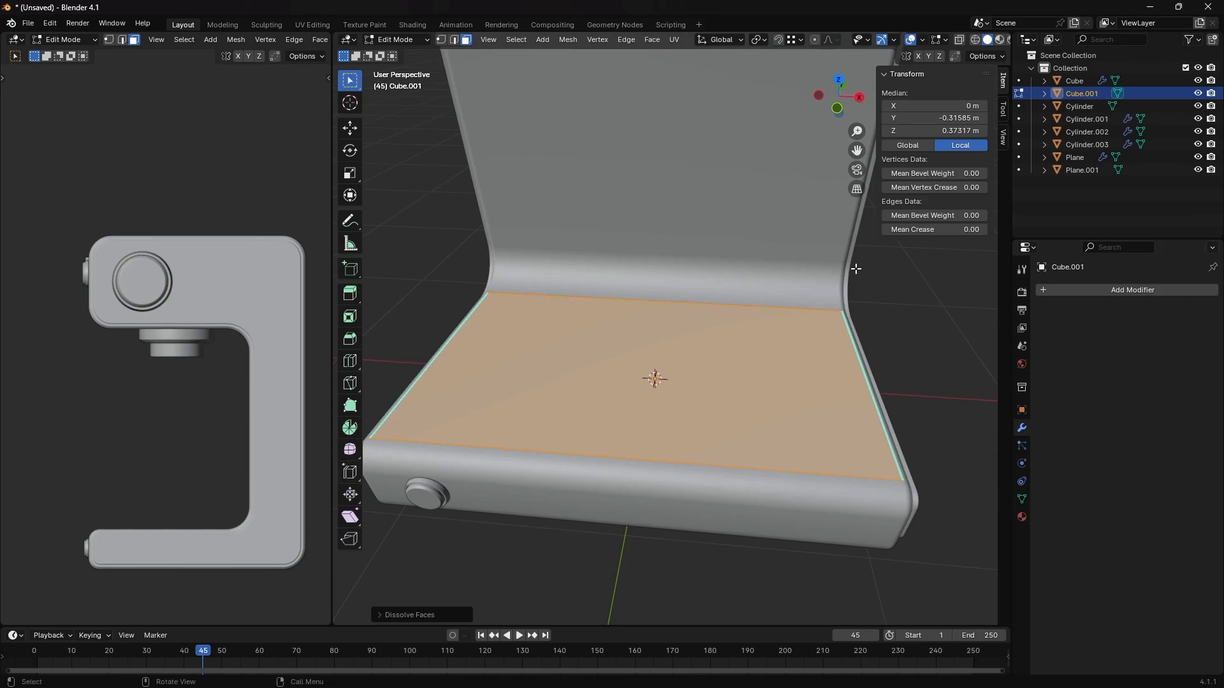
- Select the two leftover middle vertices on the plate's front and rear edges and dissolve them
key(1)
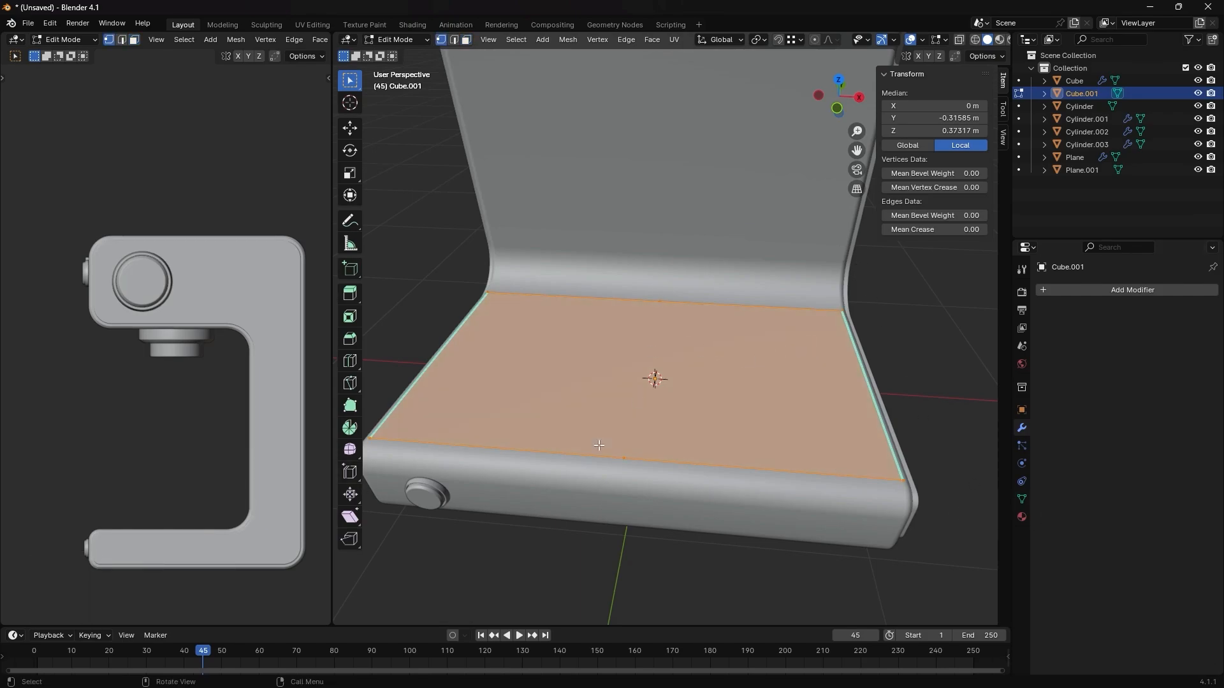
drag(597, 245, 707, 307)
shift+drag(575, 409, 699, 534)
key(x)
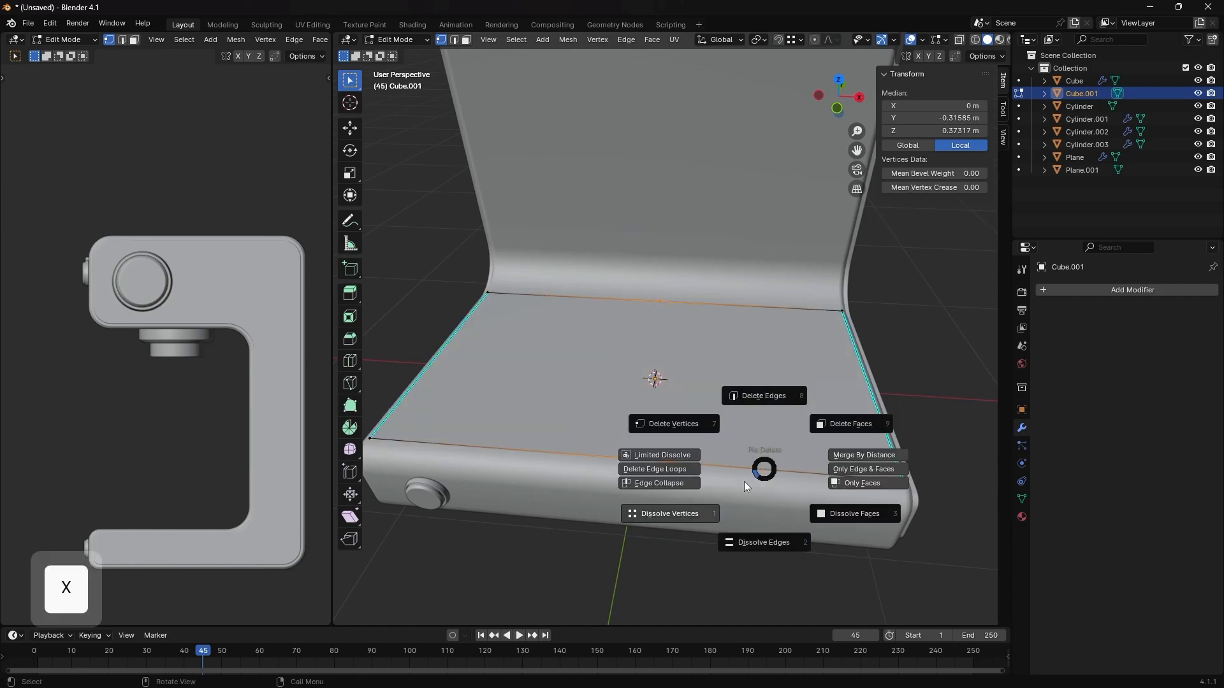
click(606, 466)
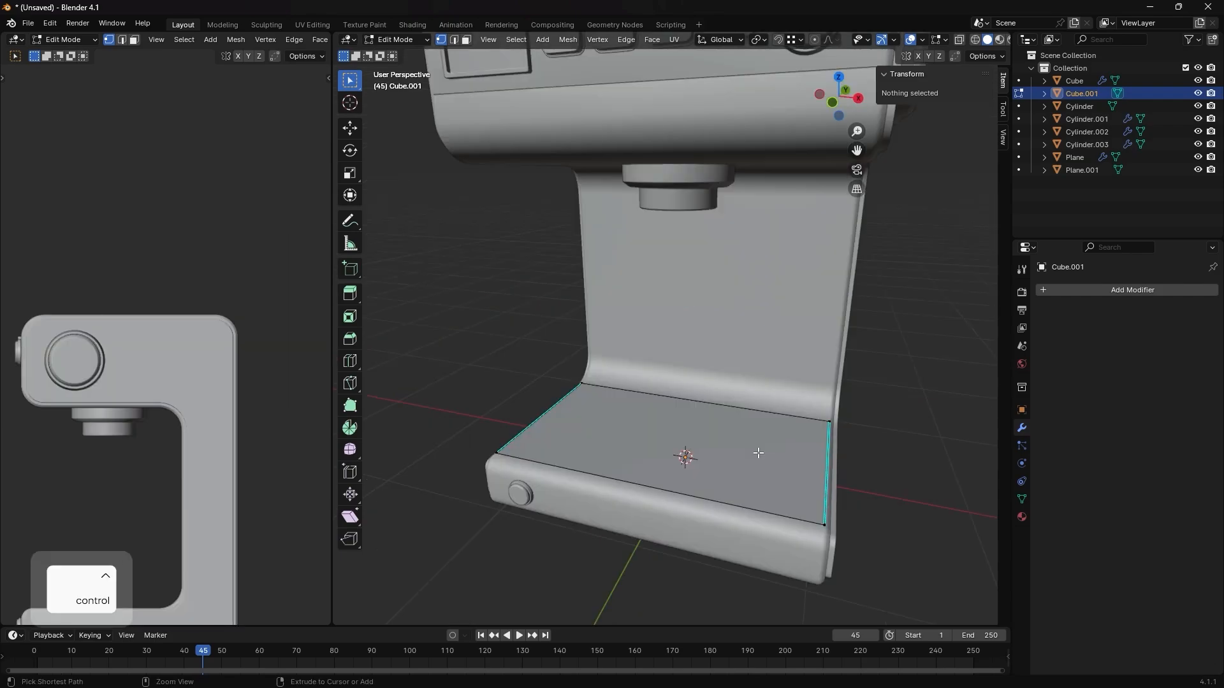
- Add 16 evenly spaced loop cuts running front to back across the plate, without sliding them
key(ctrl+r)
click(694, 399)
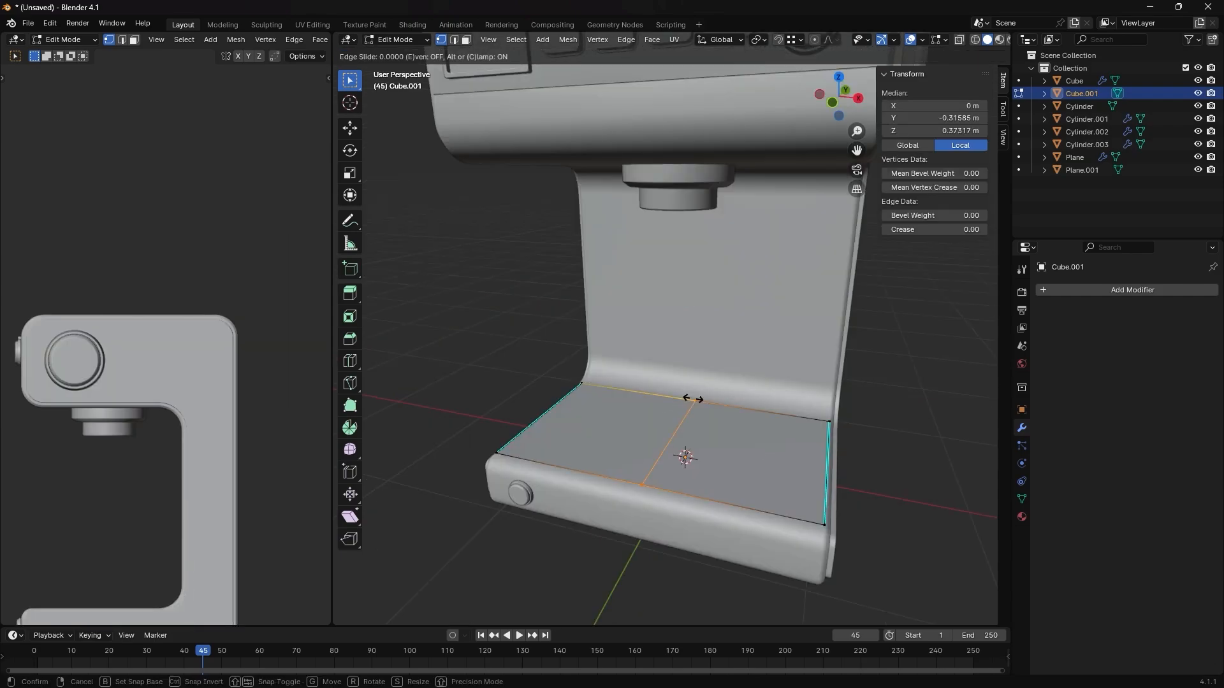
right_click(694, 399)
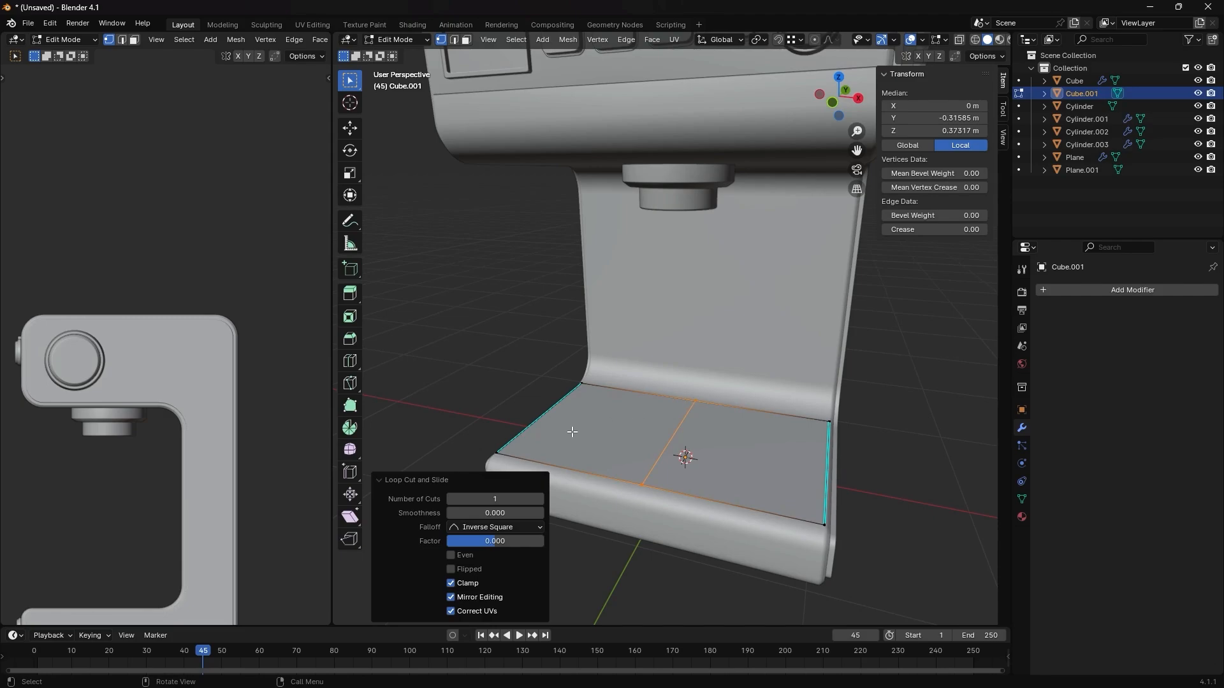
click(483, 497)
text(16)
key(Return)
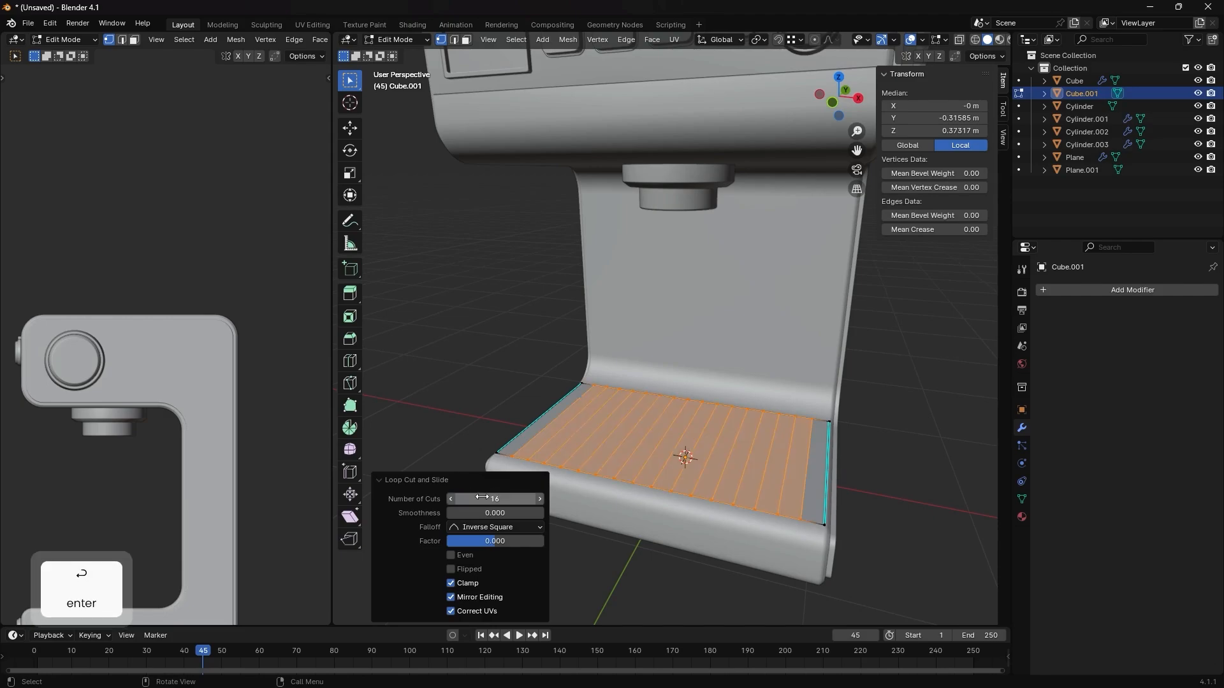
- Select all the strip faces of the plate and inset them together by about 0.049 m
key(3)
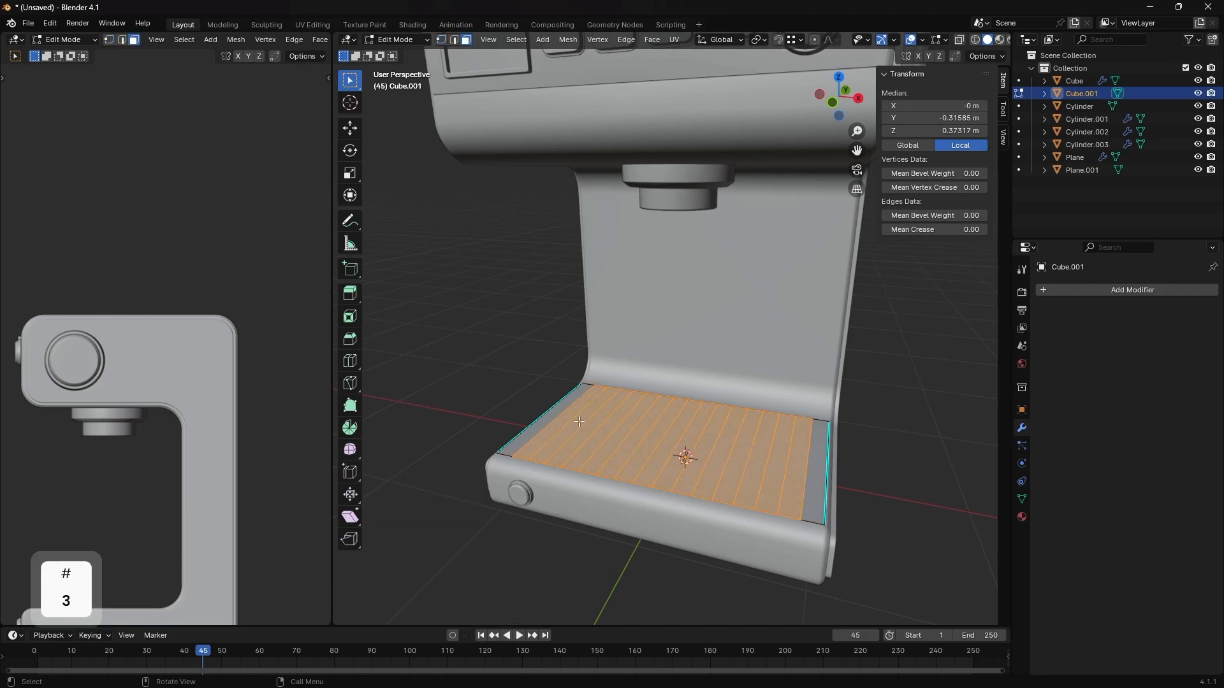
drag(526, 392, 534, 441)
middle_drag(534, 441, 551, 464)
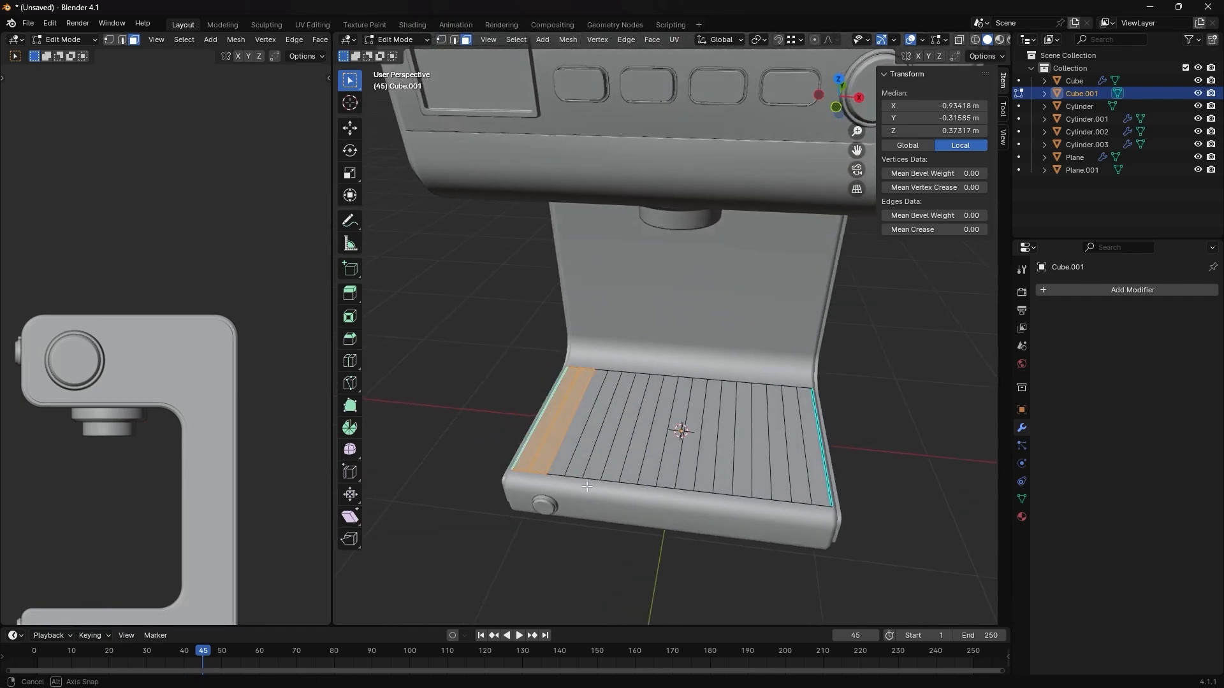
drag(509, 408, 893, 454)
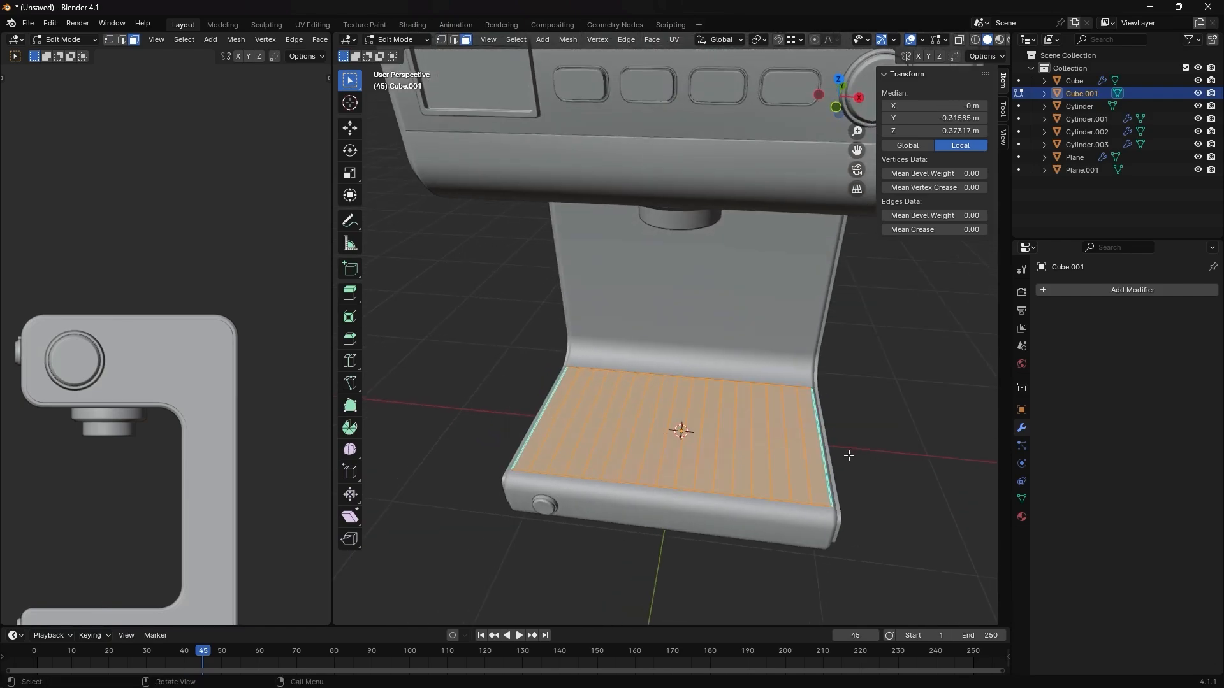
key(i)
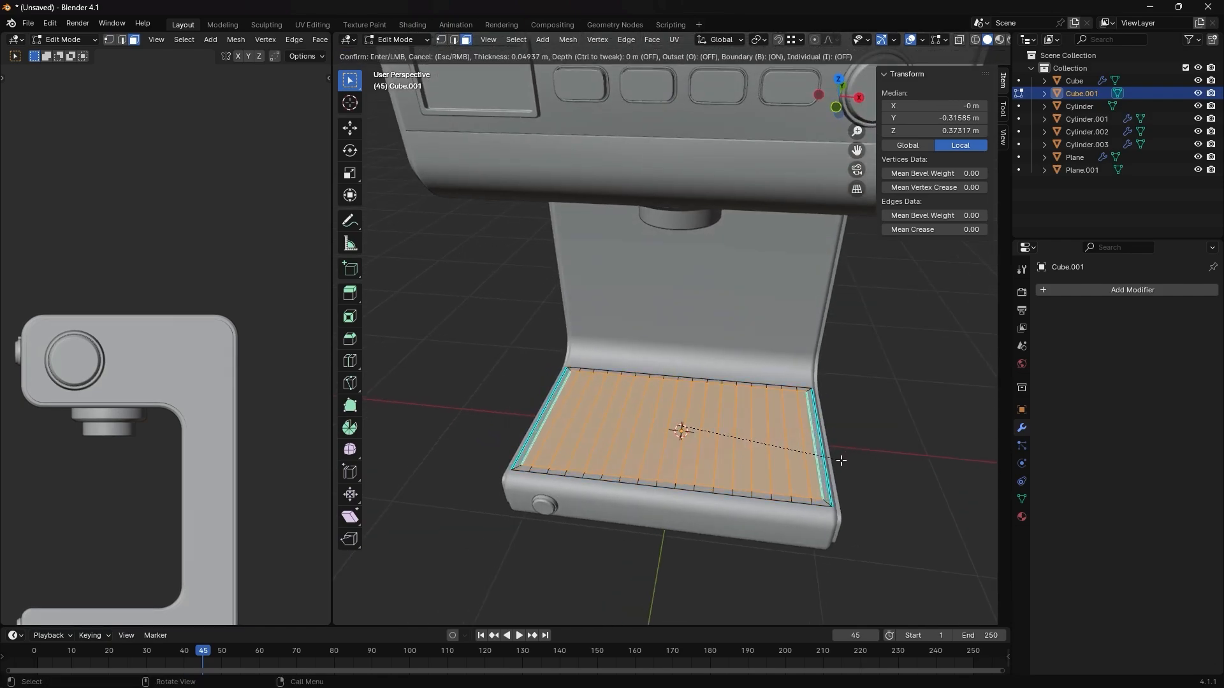
click(841, 460)
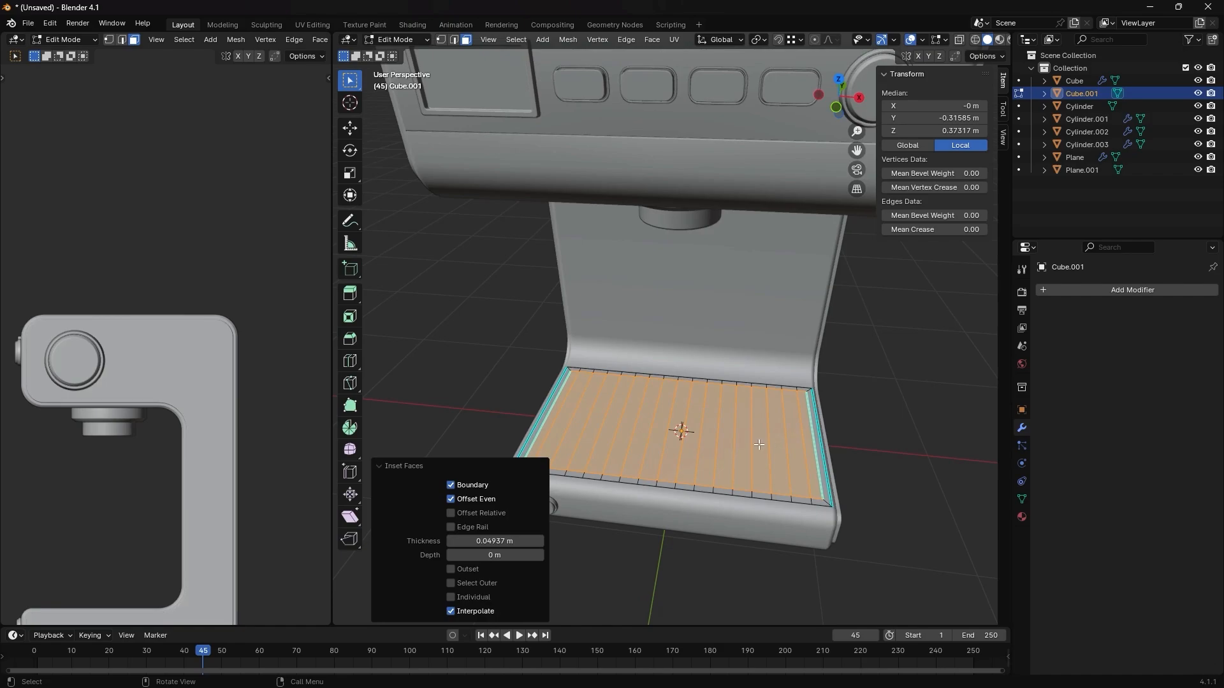
- Select the row of inner strips inside the plate's border and apply Checker Deselect to keep every second one
click(553, 412)
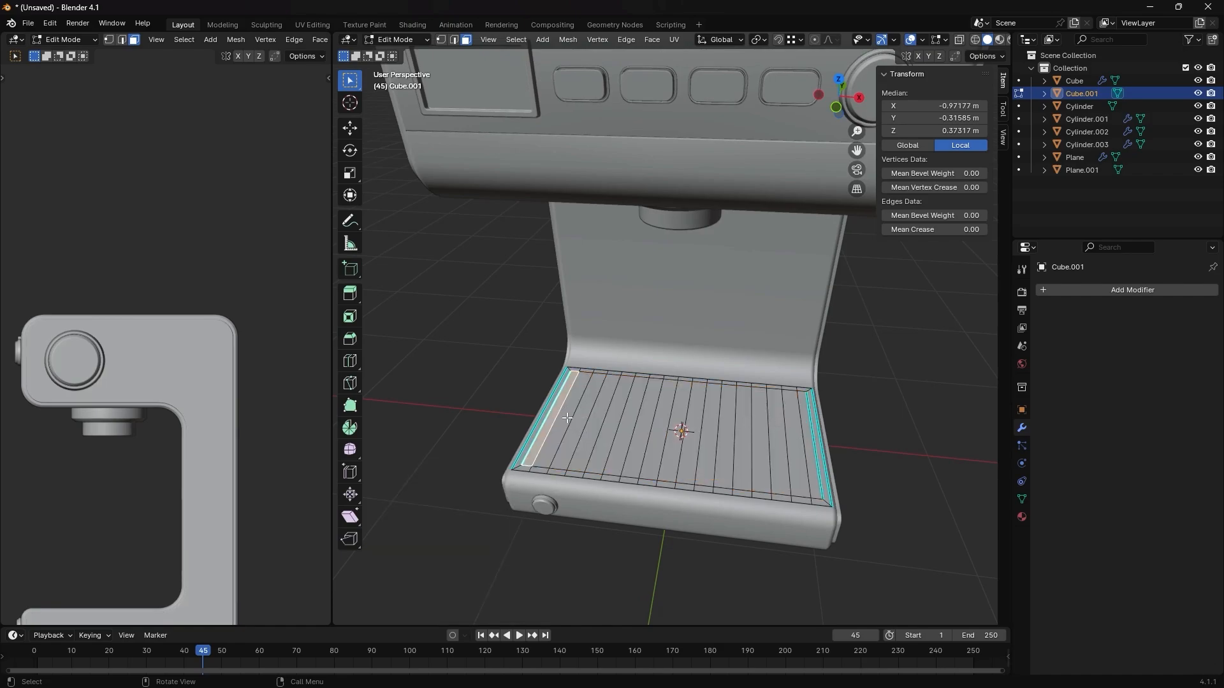
ctrl+click(808, 442)
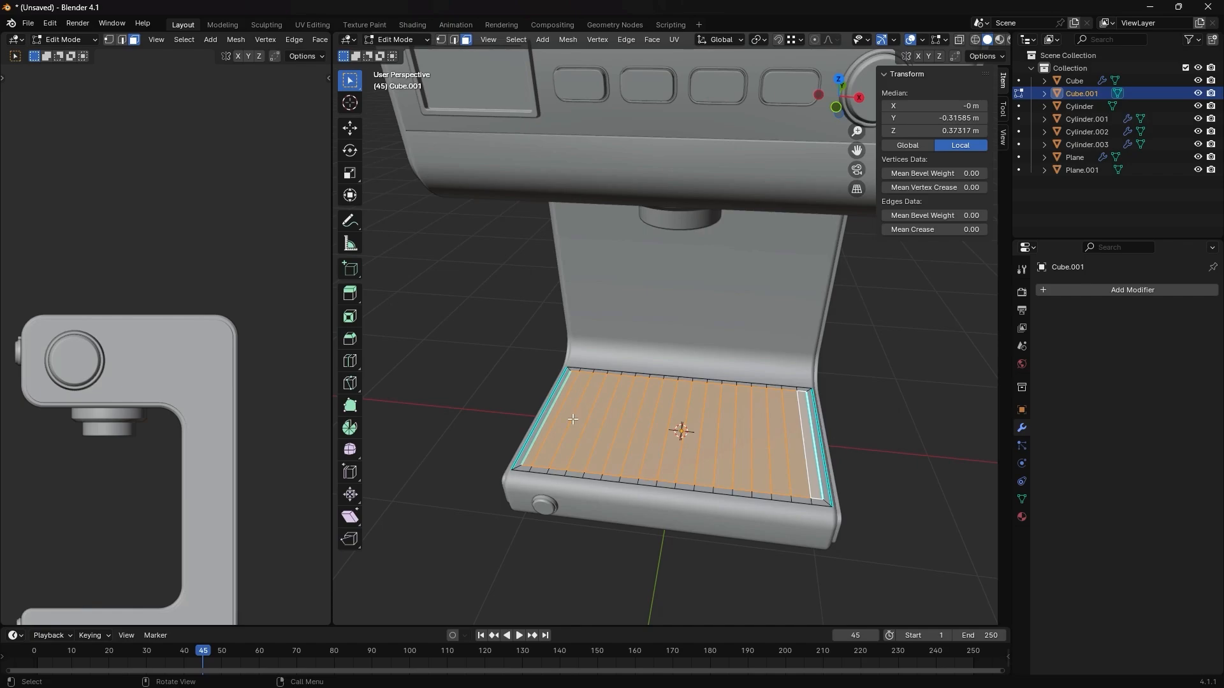
click(516, 40)
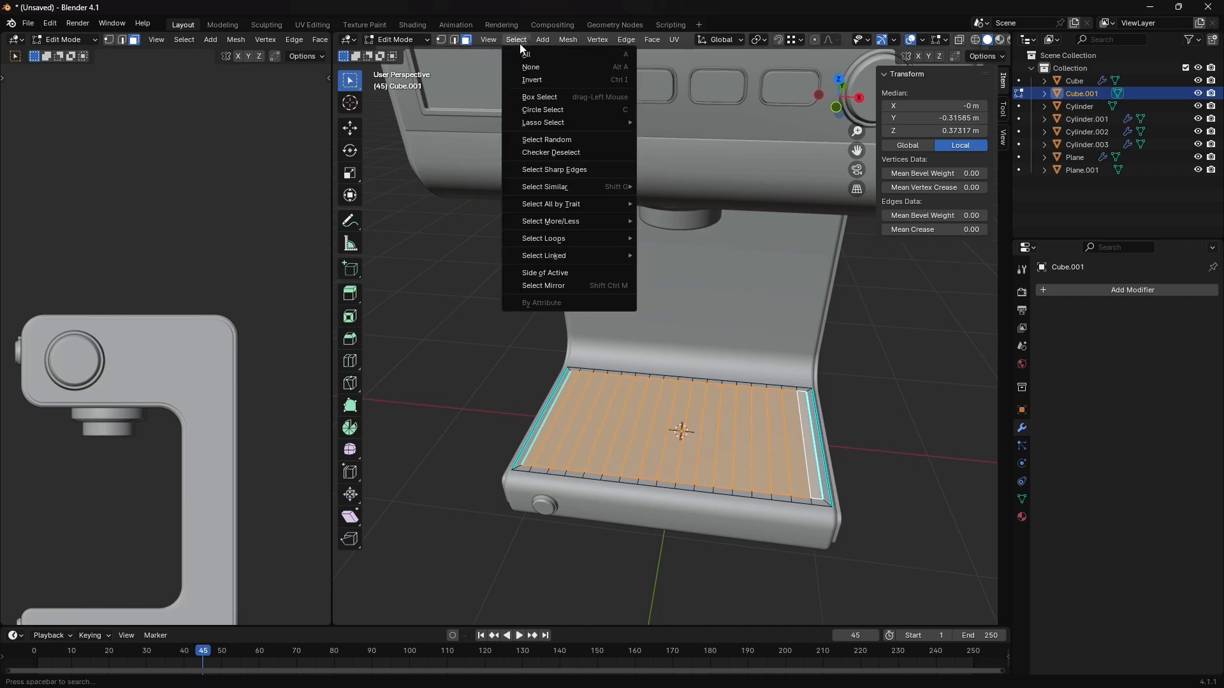
click(552, 152)
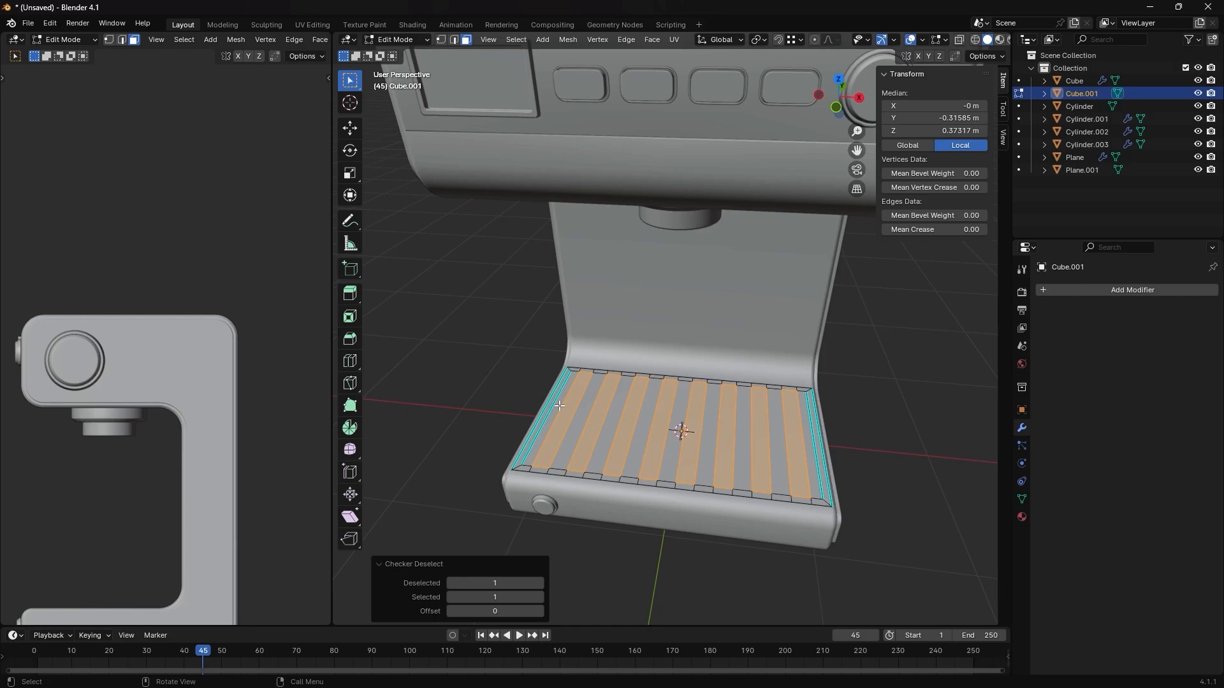
- Isolate the plate in local view and extrude the alternating strips about 0.118 m downwards to form grooves
key(KP_Divide)
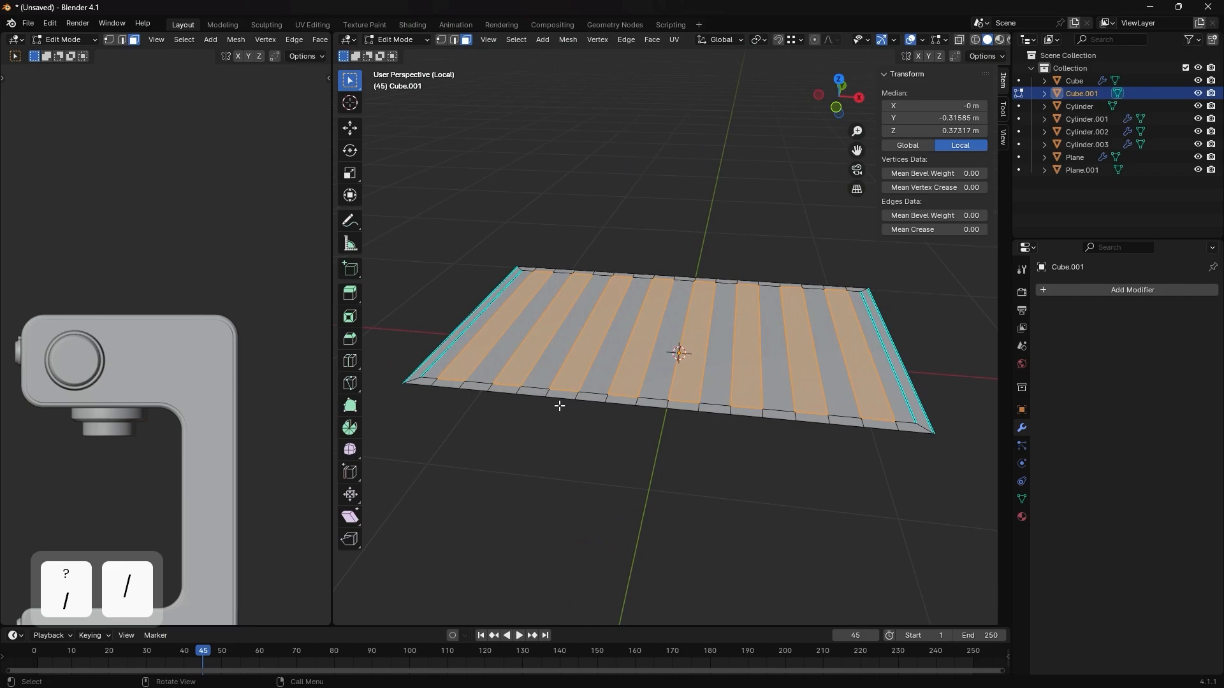
middle_drag(594, 409, 675, 429)
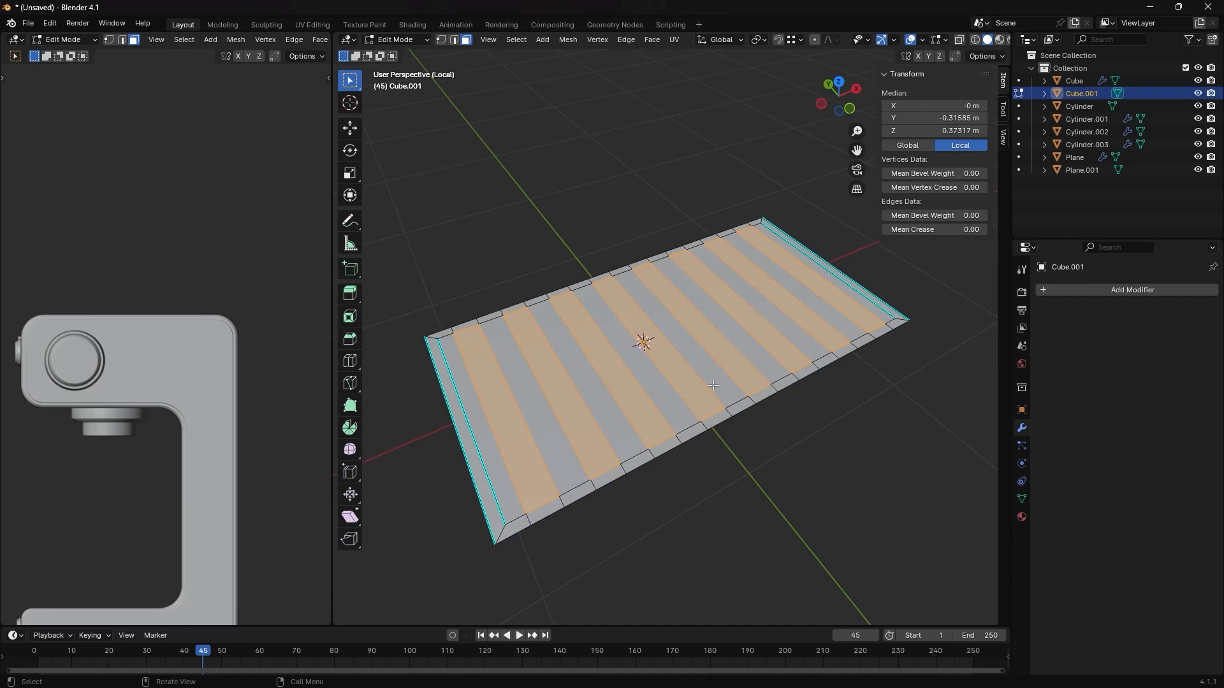
middle_drag(748, 409, 732, 394)
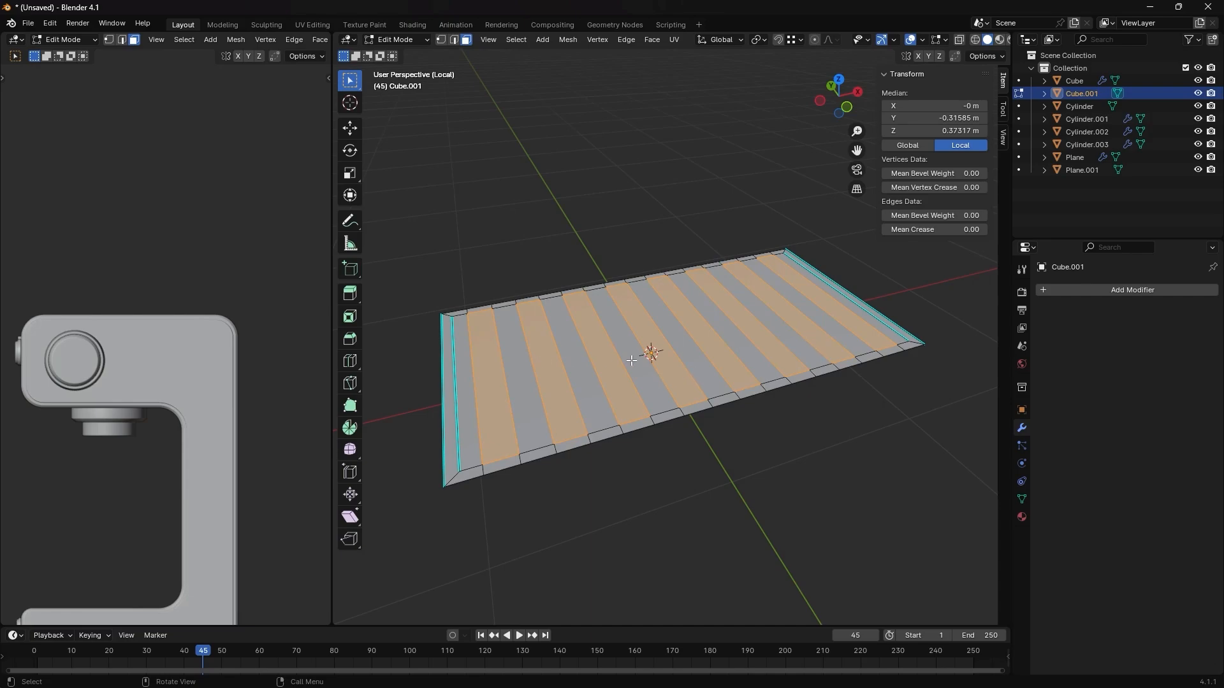
key(e)
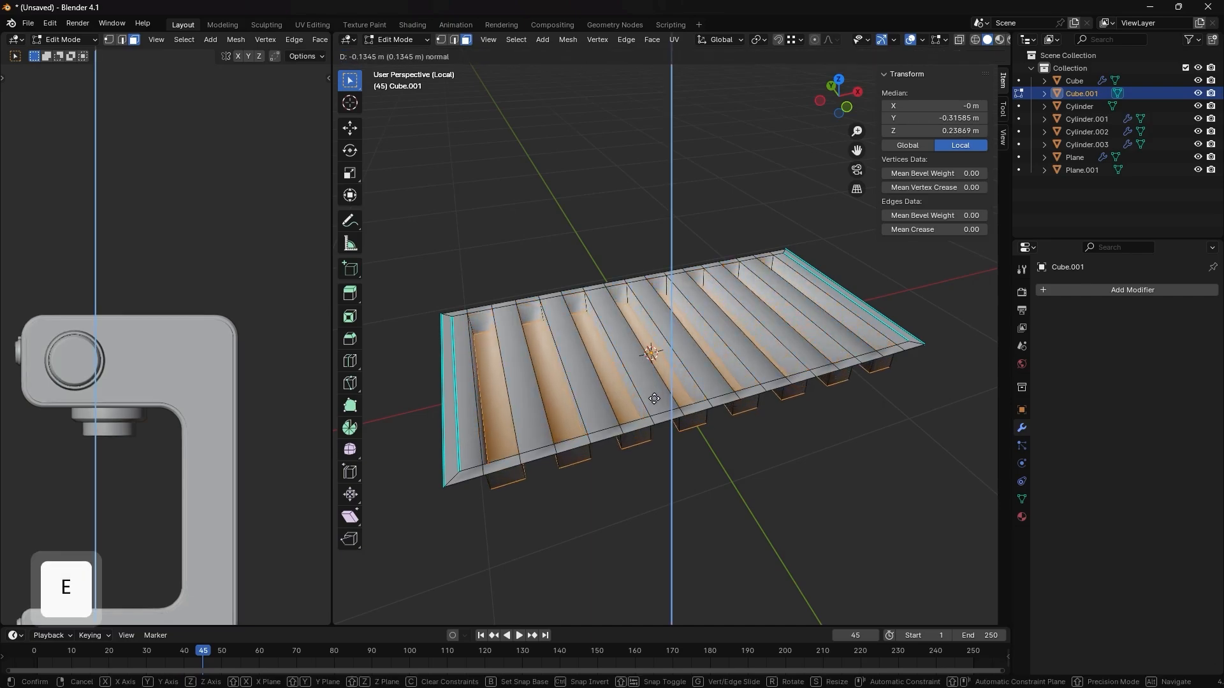
click(655, 397)
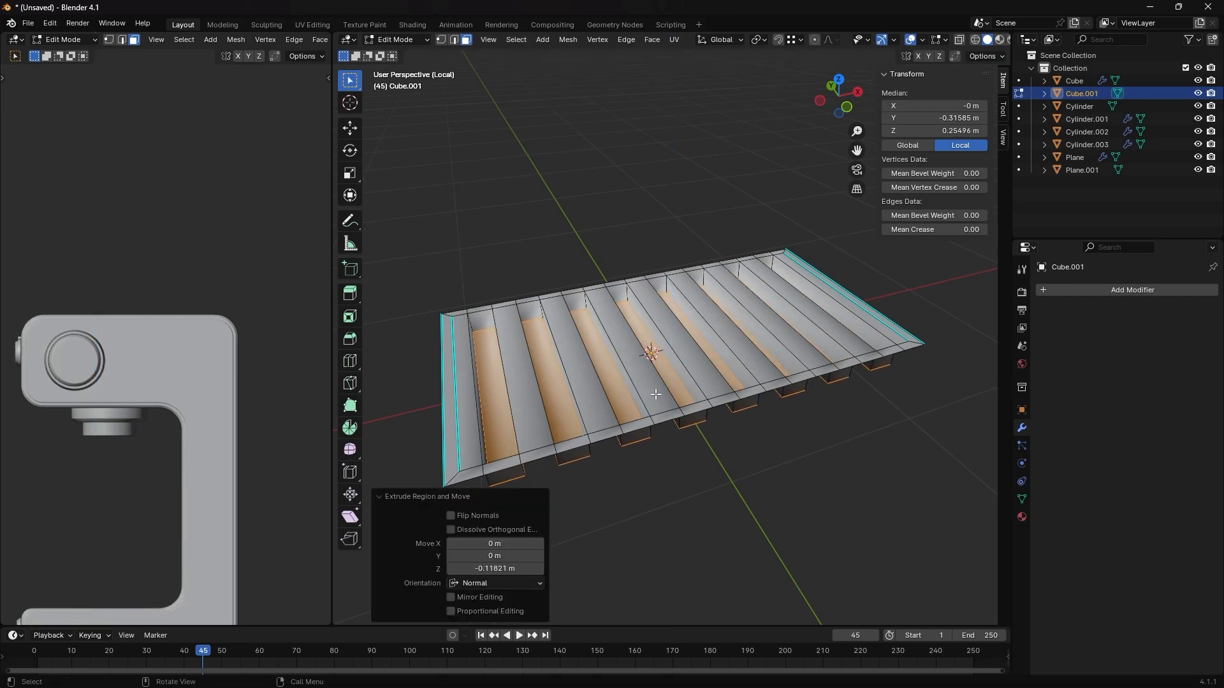
- Apply angle-based smooth shading to the grooved plate in Object Mode so its corners stay sharp
key(Tab)
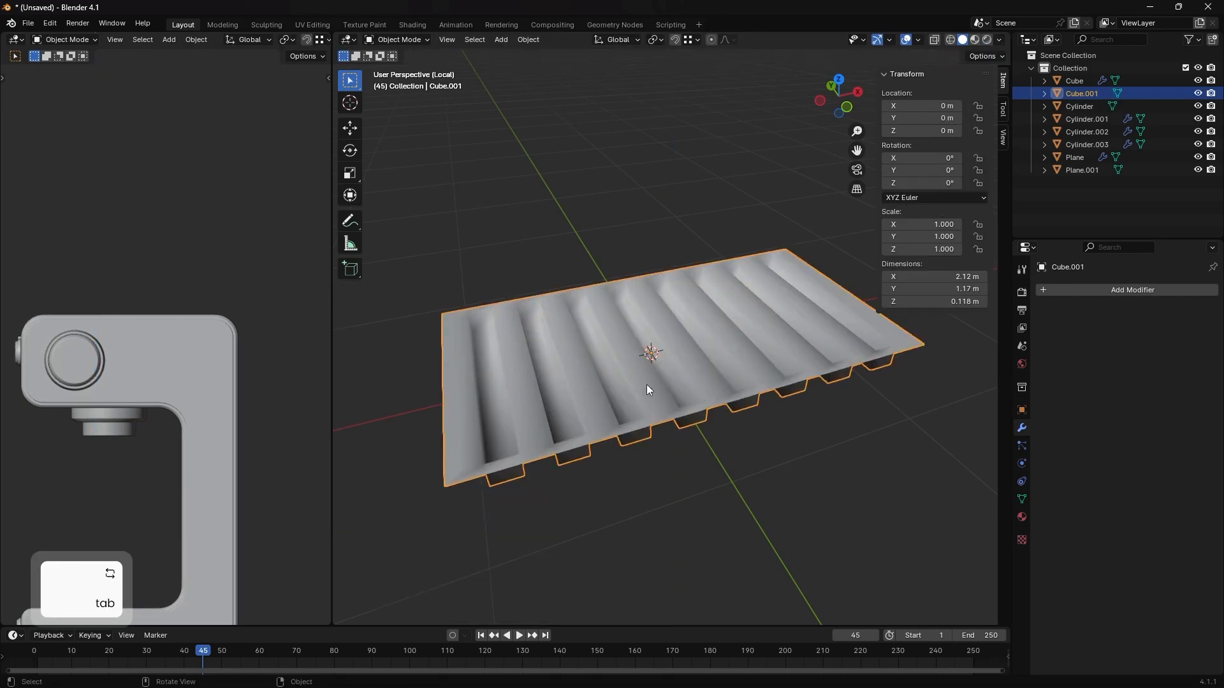
right_click(756, 322)
click(755, 322)
middle_drag(755, 322, 697, 345)
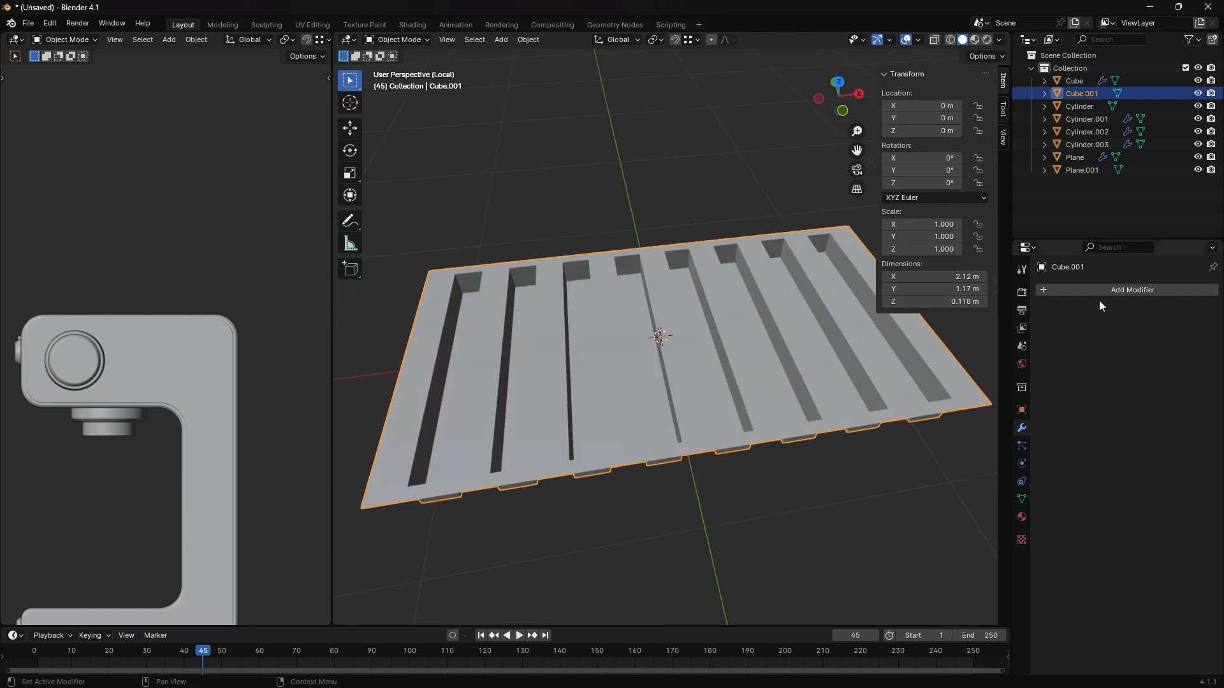
- In Edit Mode with edge selection, select the vertical corner edges at the far ends of all the grooves
key(Tab)
scroll(686, 283, up, 3)
shift+middle_drag(422, 257, 467, 253)
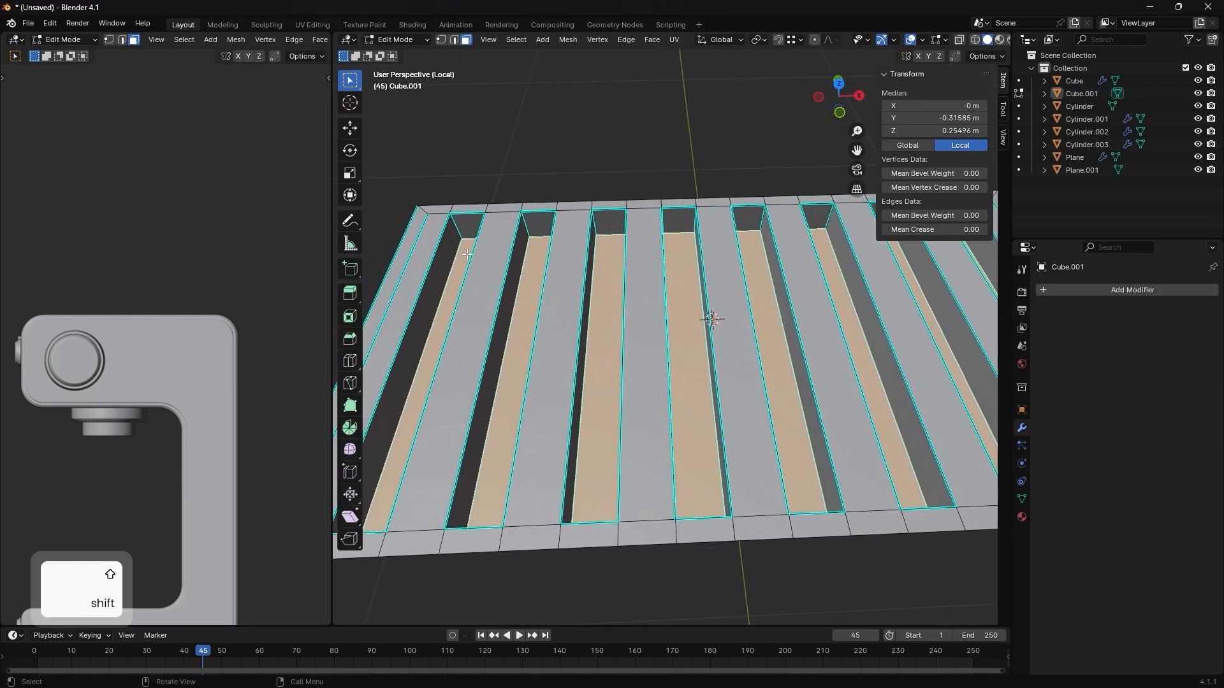
key(2)
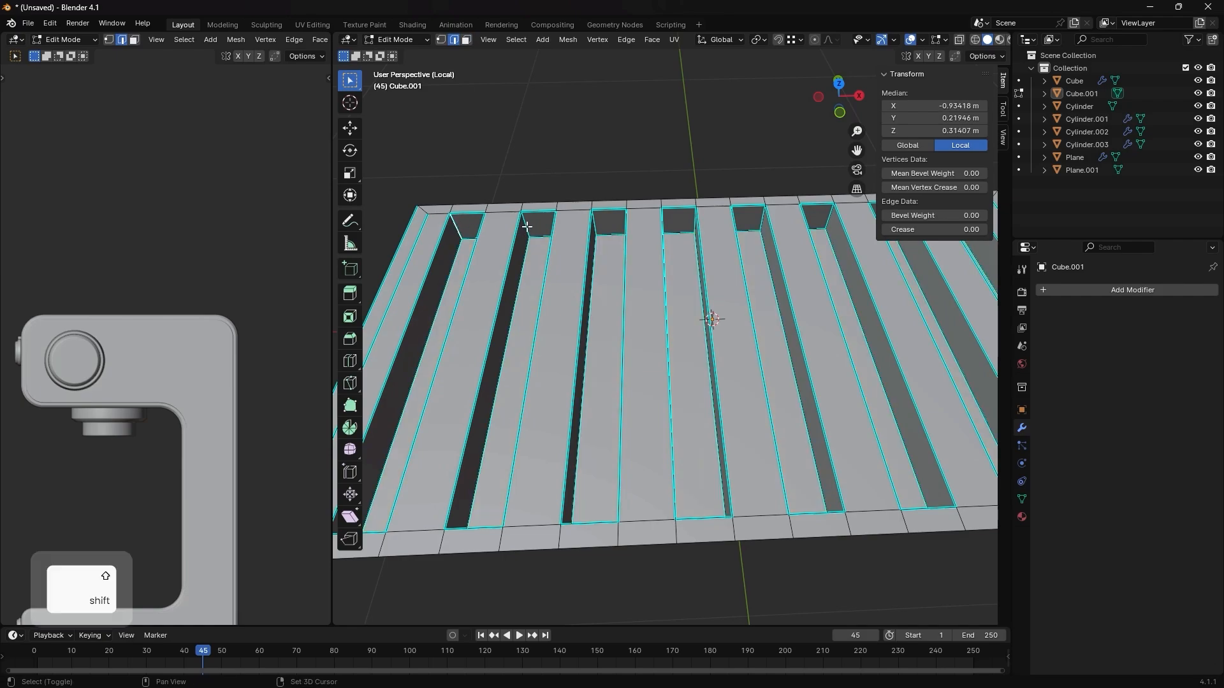
shift+click(596, 232)
shift+click(598, 229)
middle_drag(677, 228, 628, 218)
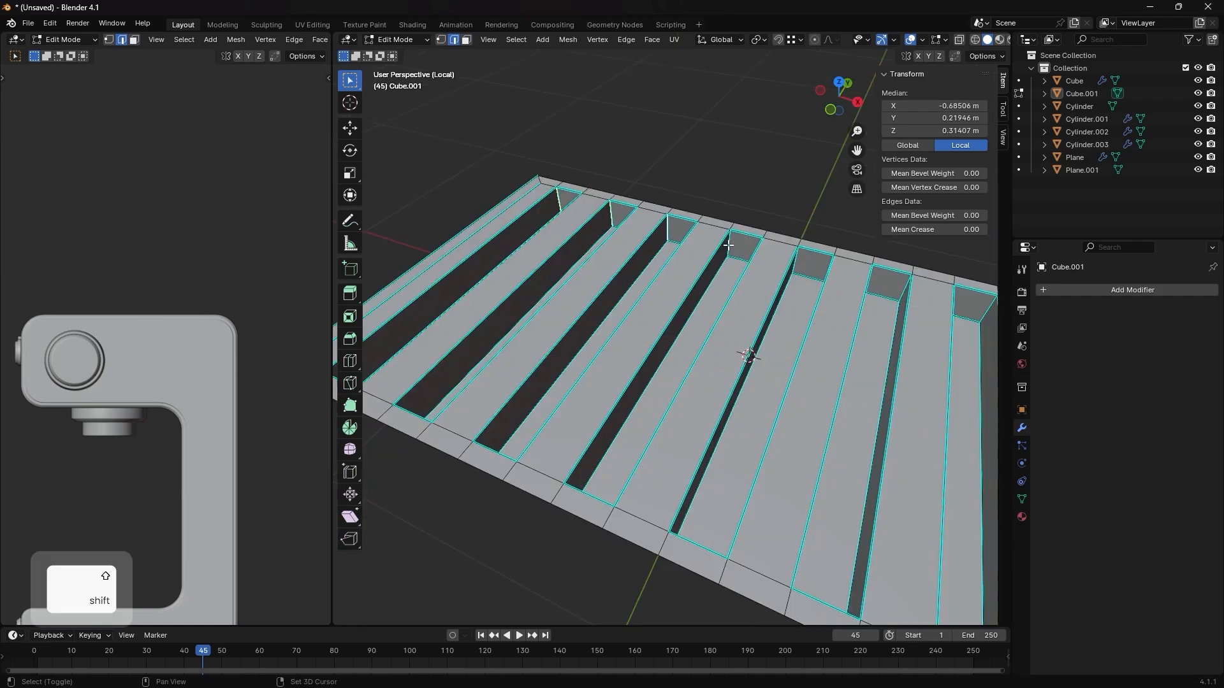
shift+click(729, 246)
shift+middle_drag(771, 306, 659, 285)
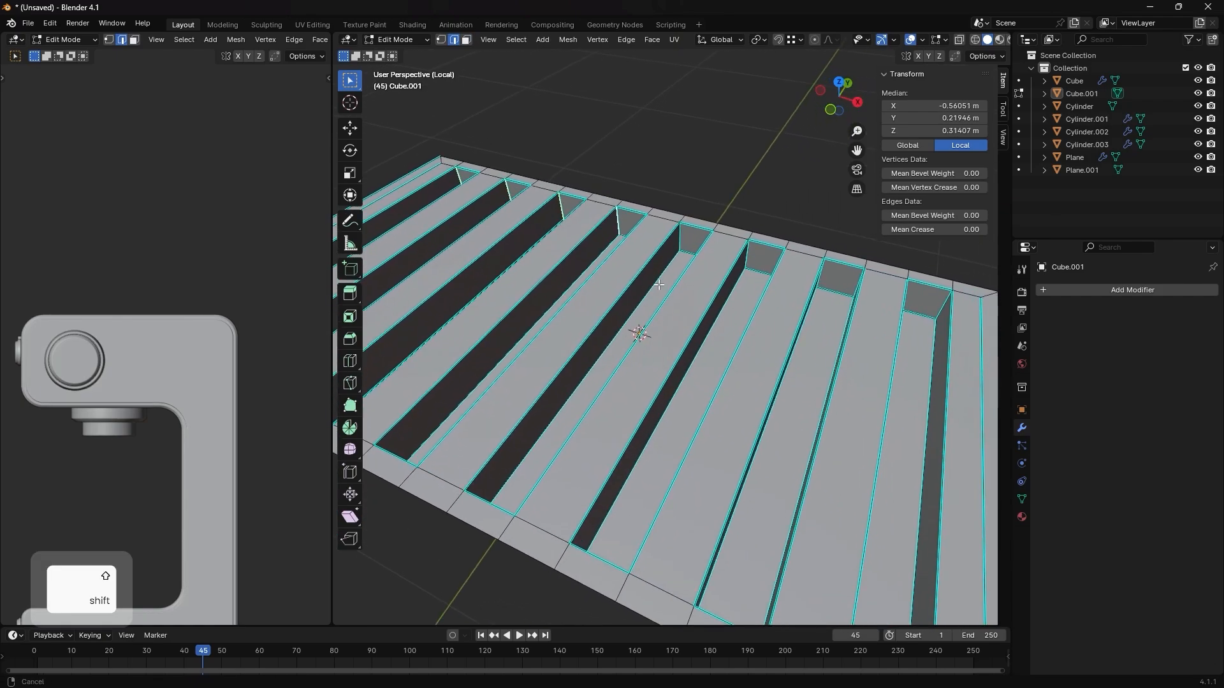
shift+click(747, 254)
shift+middle_drag(814, 290, 647, 245)
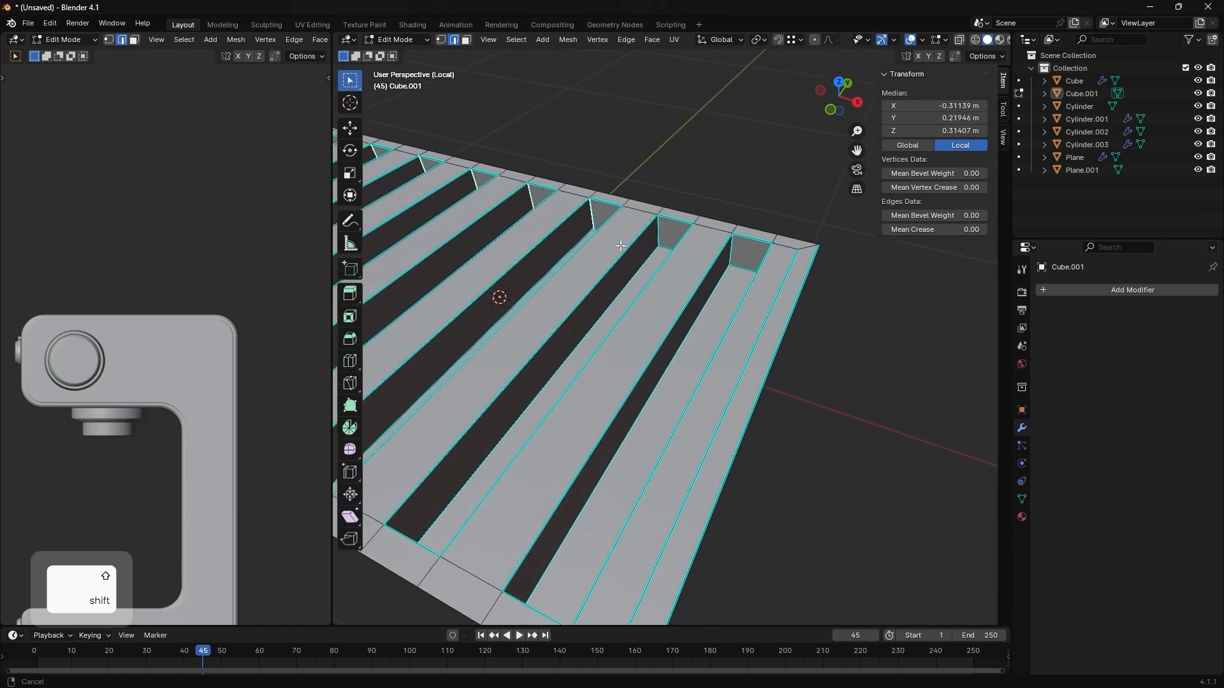
shift+click(652, 233)
shift+click(762, 279)
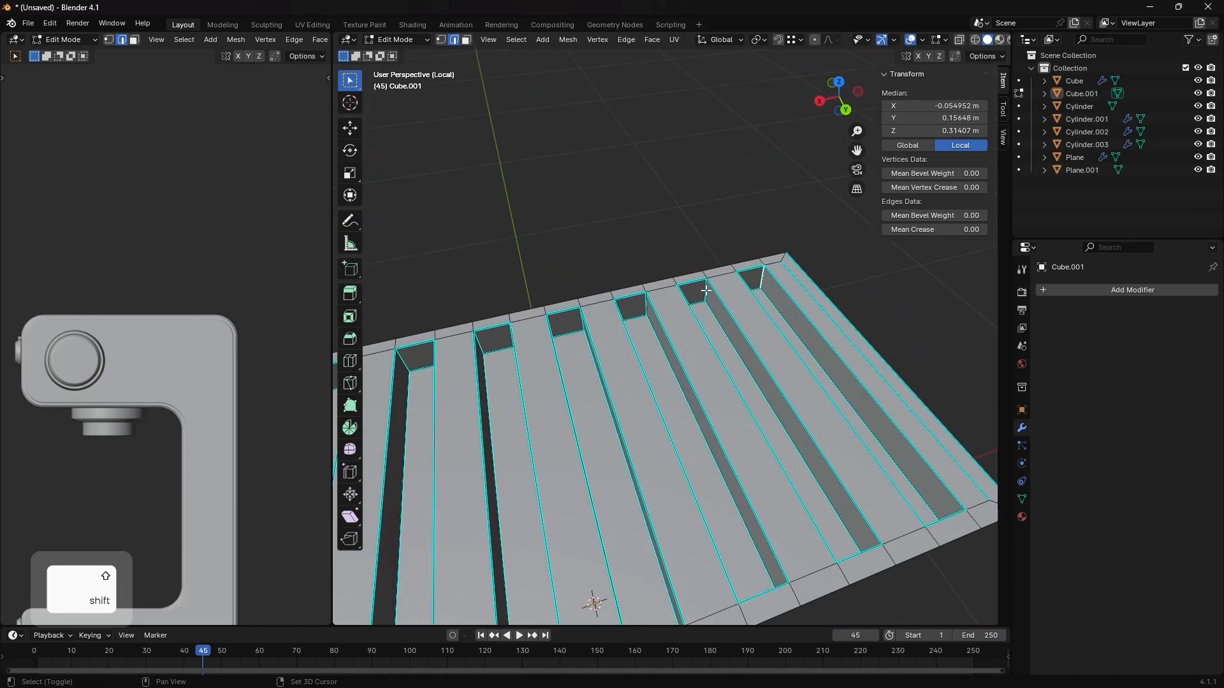
- Add the vertical corner edges at the grooves' near ends and bevel all of them about 0.037 m with 5 segments
shift+click(707, 290)
shift+click(606, 300)
middle_drag(606, 300, 885, 508)
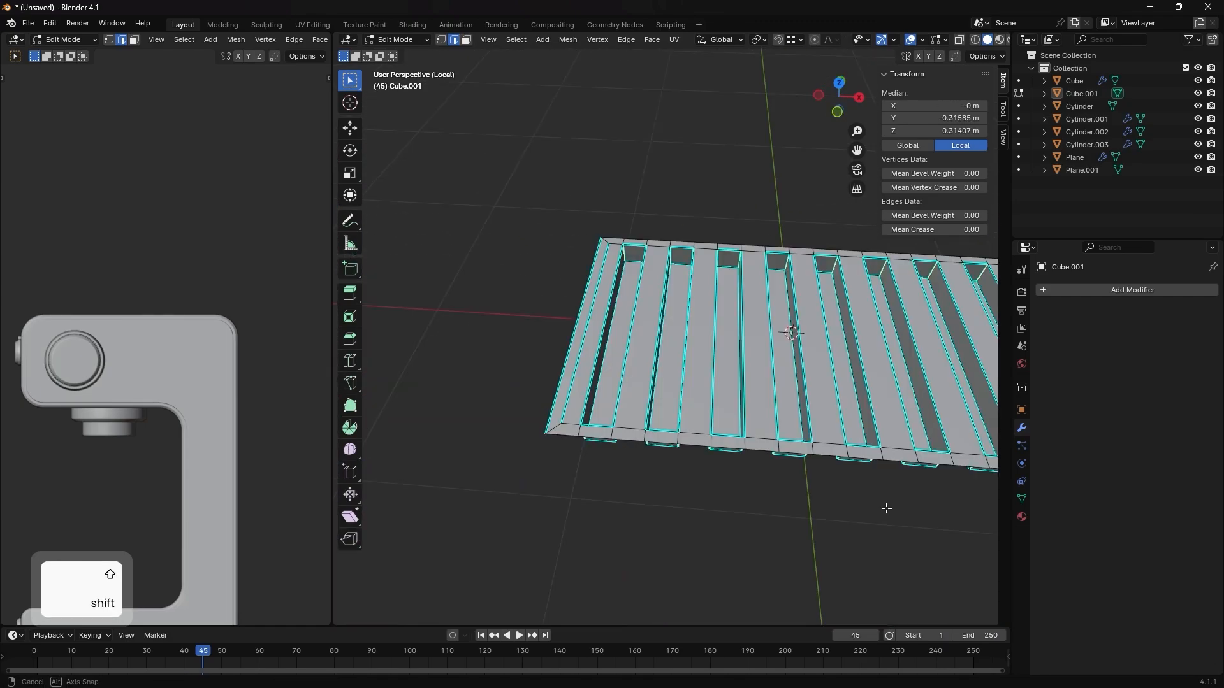
shift+middle_drag(910, 389, 800, 418)
key(ctrl+b)
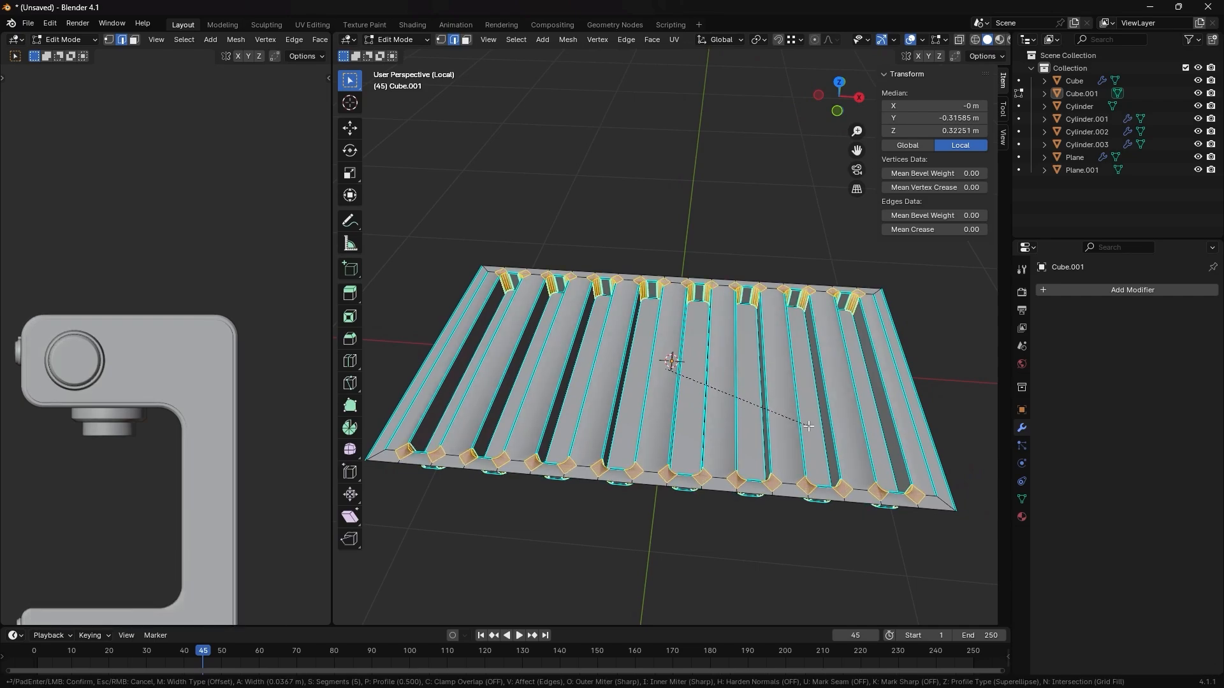
click(809, 425)
- Reapply angle-based smooth shading at 30° to the plate in Object Mode, keeping sharp edges
key(Tab)
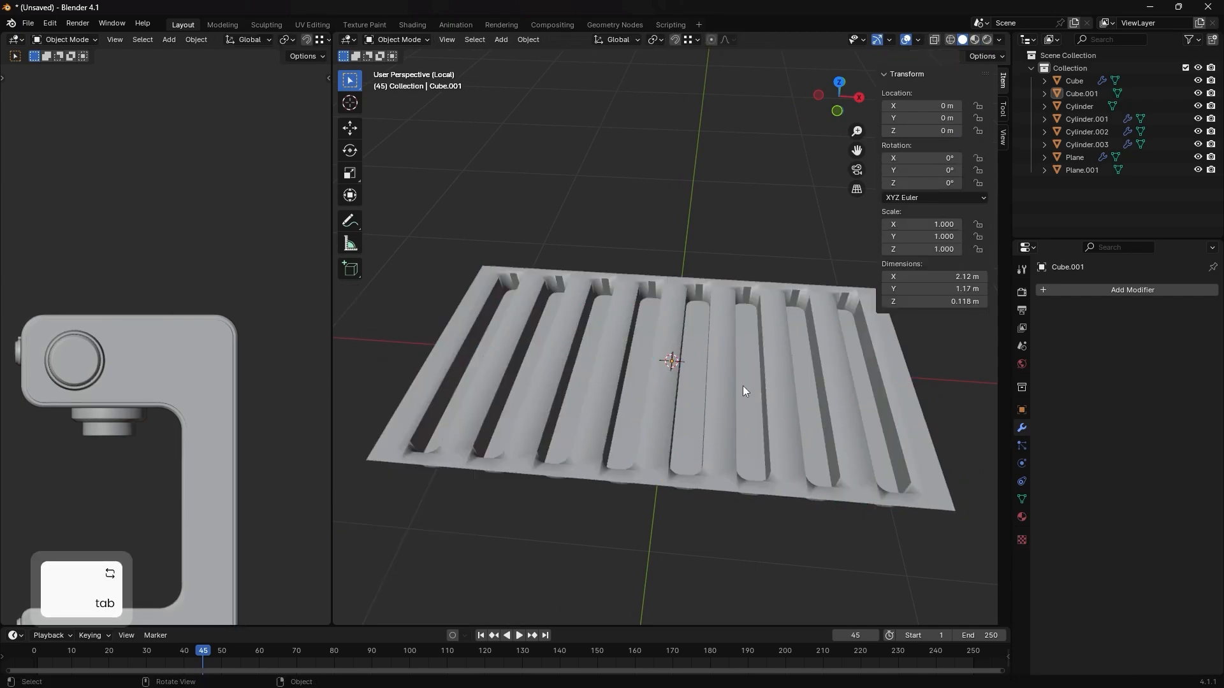
right_click(660, 350)
click(622, 372)
right_click(622, 373)
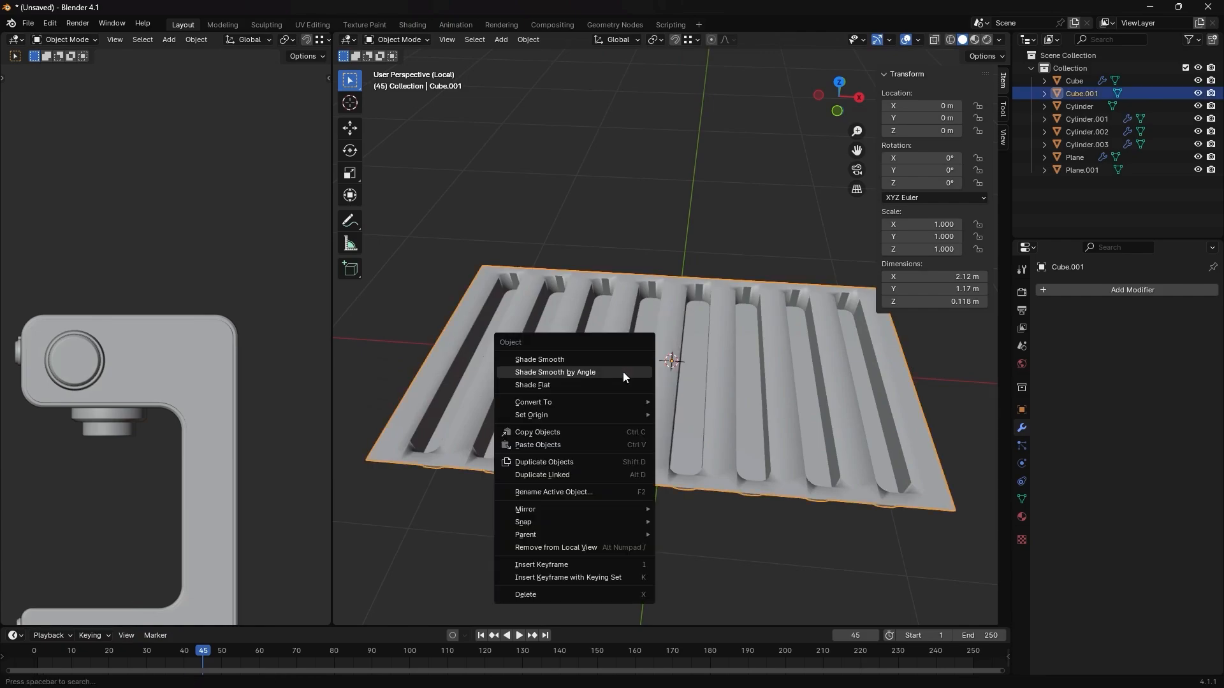
click(625, 389)
middle_drag(624, 393, 612, 321)
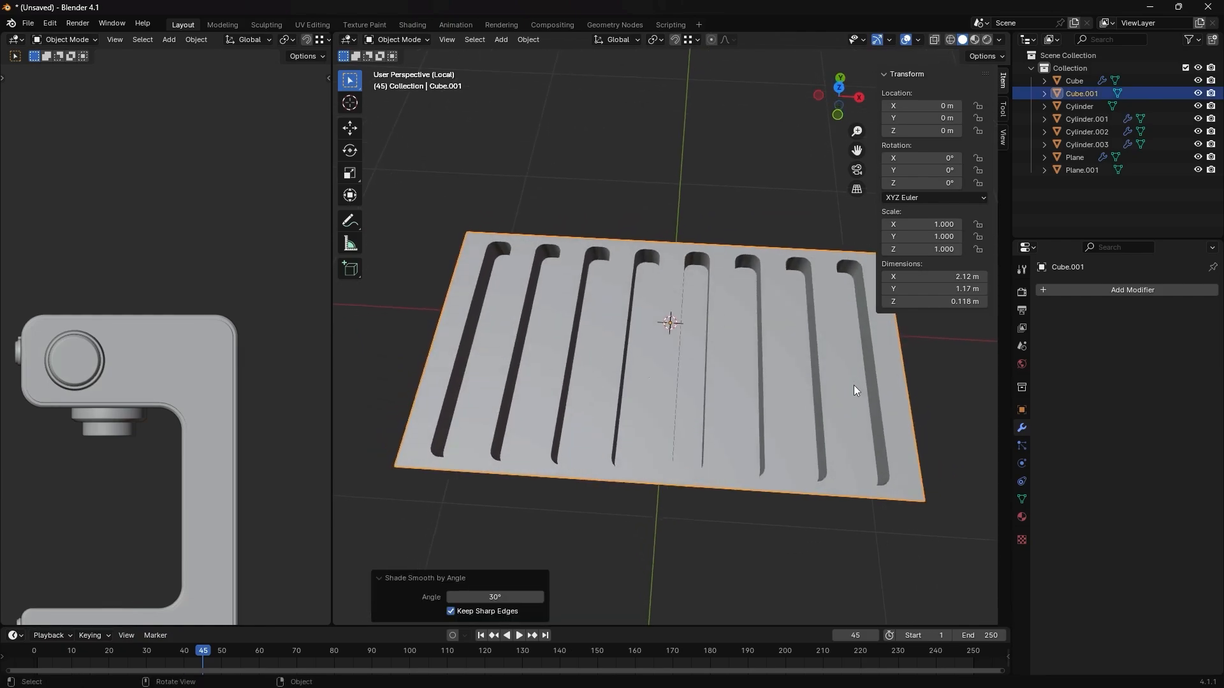
shift+middle_drag(854, 385, 805, 306)
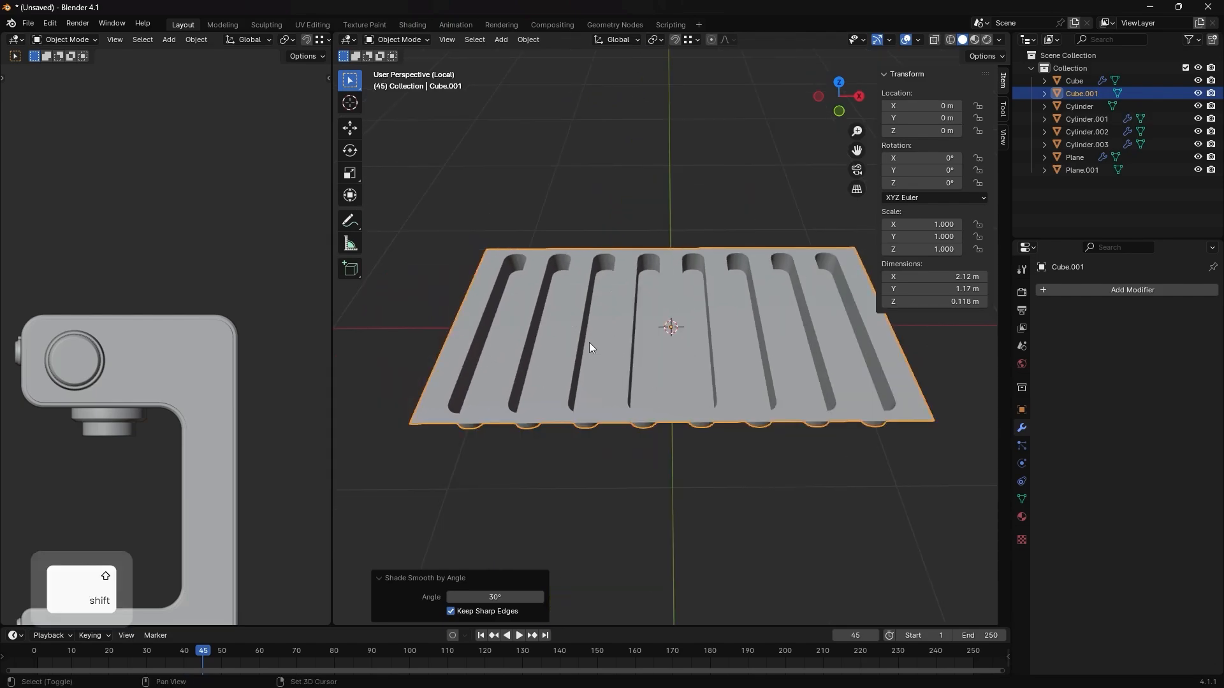
- Return to Edit Mode and select the long upper rim edges of the first two grooves
scroll(575, 376, up, 1)
scroll(568, 372, up, 3)
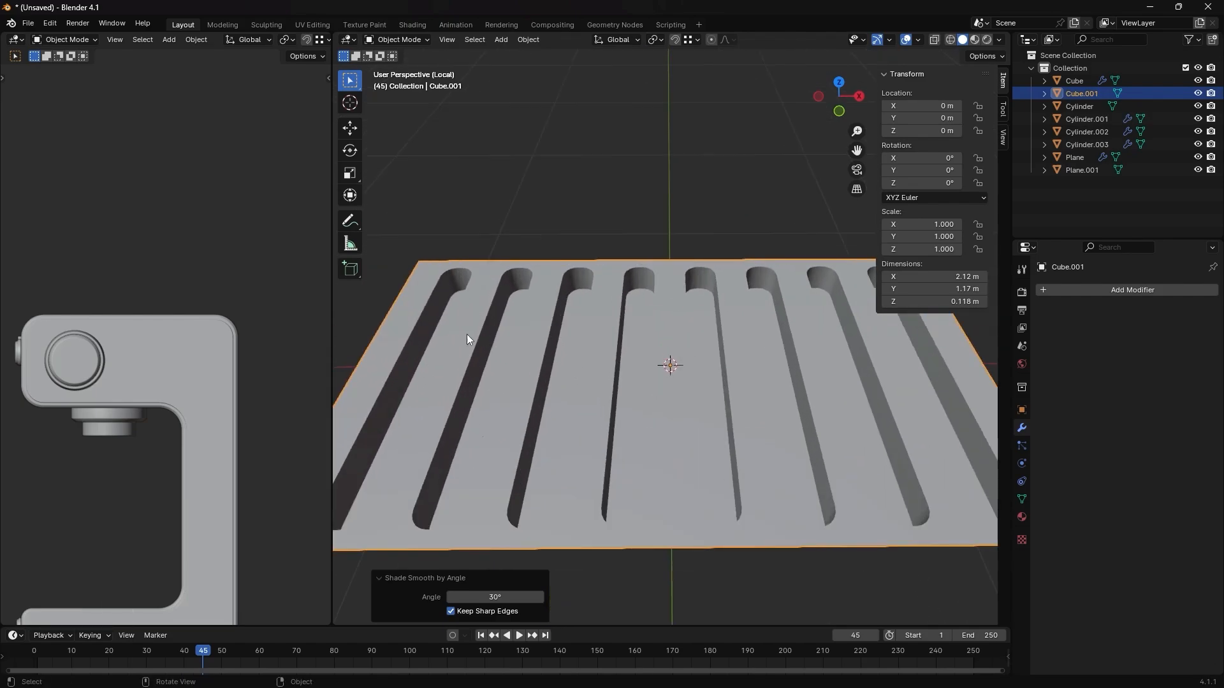
key(Tab)
middle_drag(476, 349, 547, 334)
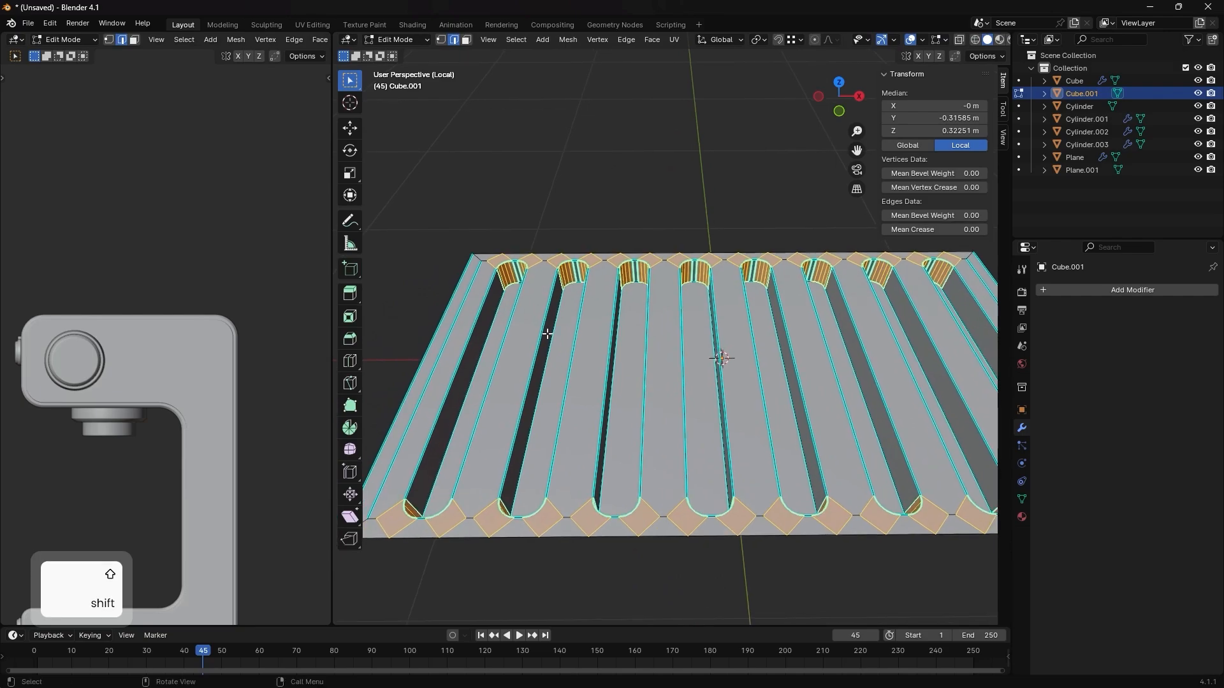
key(2)
click(494, 288)
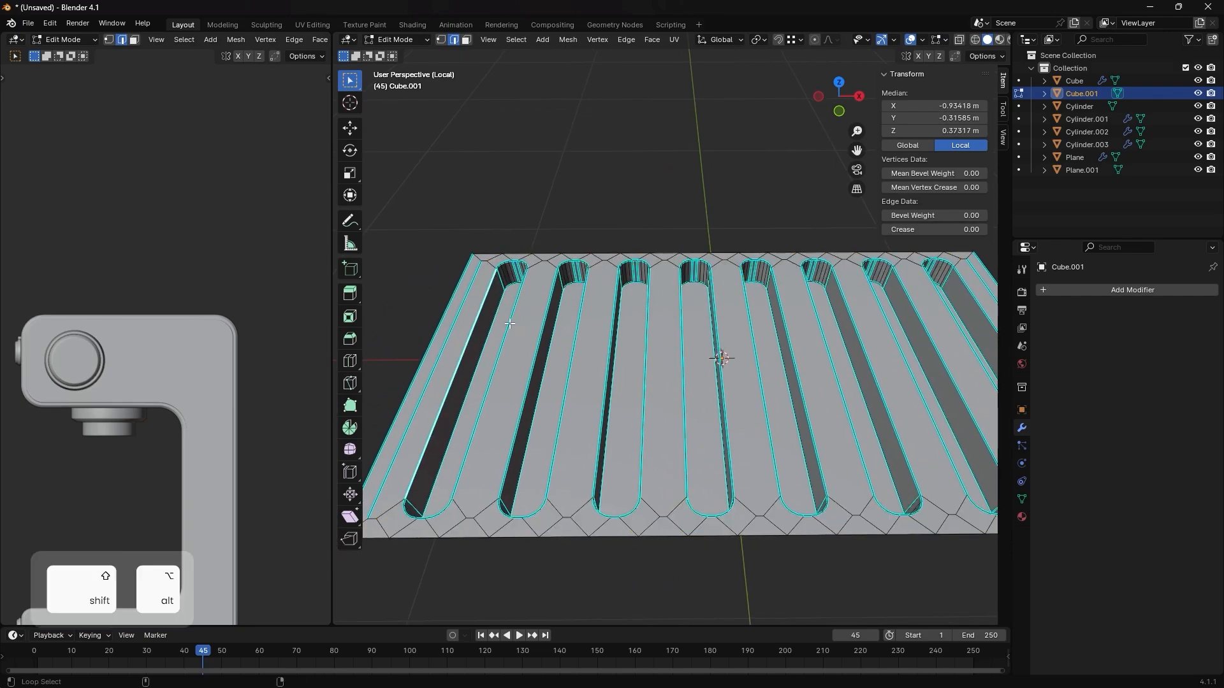
alt+shift+click(513, 324)
alt+shift+click(543, 318)
alt+shift+click(580, 312)
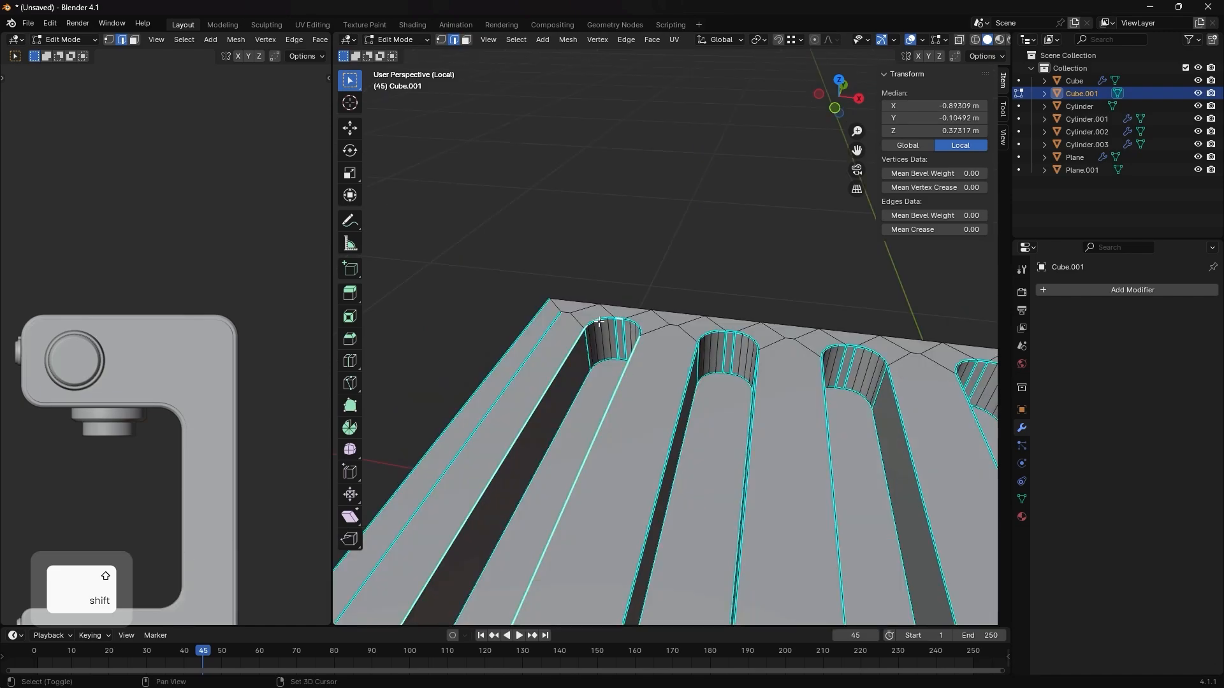
key(ctrl+z)
- Extend the edge selection to the complete upper rims of all eight grooves, including their rounded ends
shift+middle_drag(892, 395, 596, 336)
alt+shift+click(666, 317)
alt+shift+click(700, 318)
alt+shift+click(803, 331)
shift+middle_drag(835, 333, 573, 343)
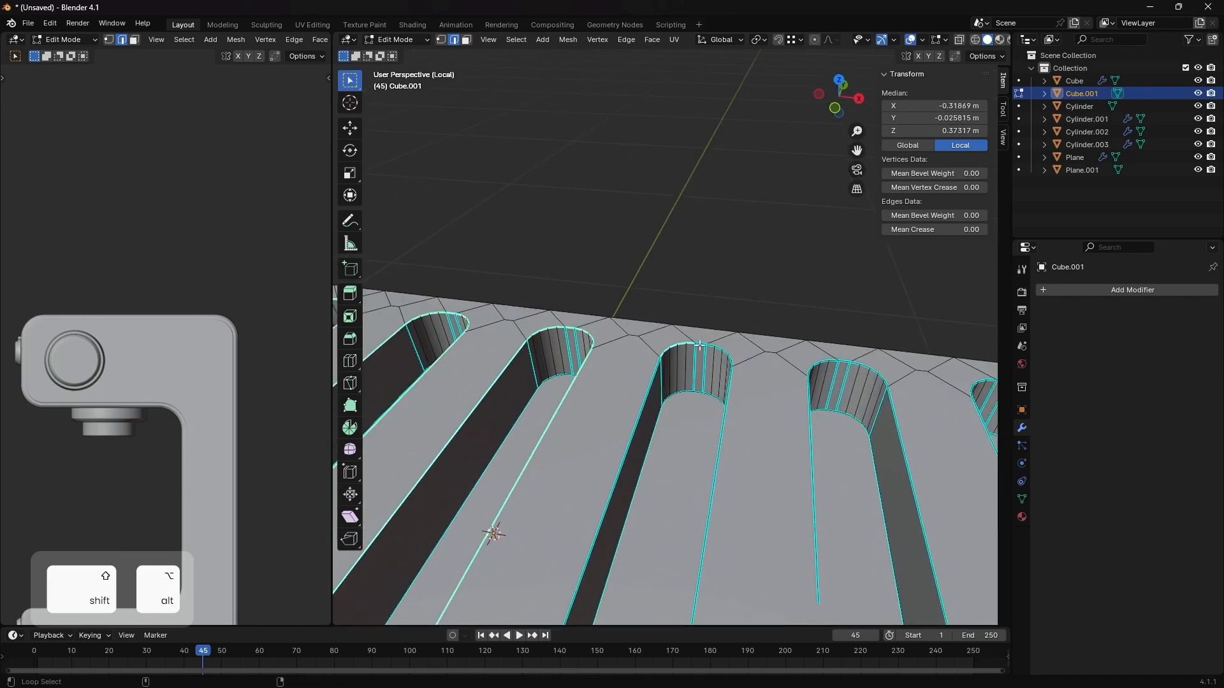
alt+shift+click(677, 346)
alt+shift+click(713, 347)
mouse_move(841, 376)
shift+middle_down()
mouse_move(603, 363)
mouse_move(860, 389)
shift+middle_up()
alt+shift+click(656, 338)
scroll(631, 344, up, 5)
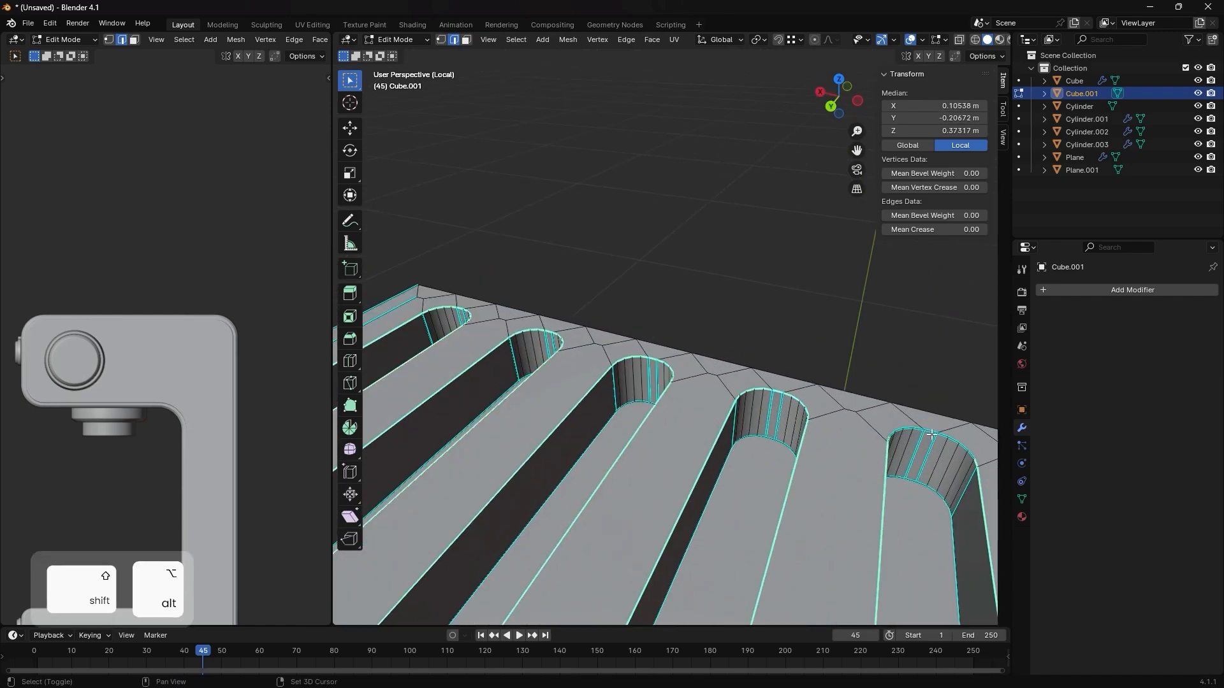
alt+shift+click(767, 413)
middle_drag(769, 411, 661, 336)
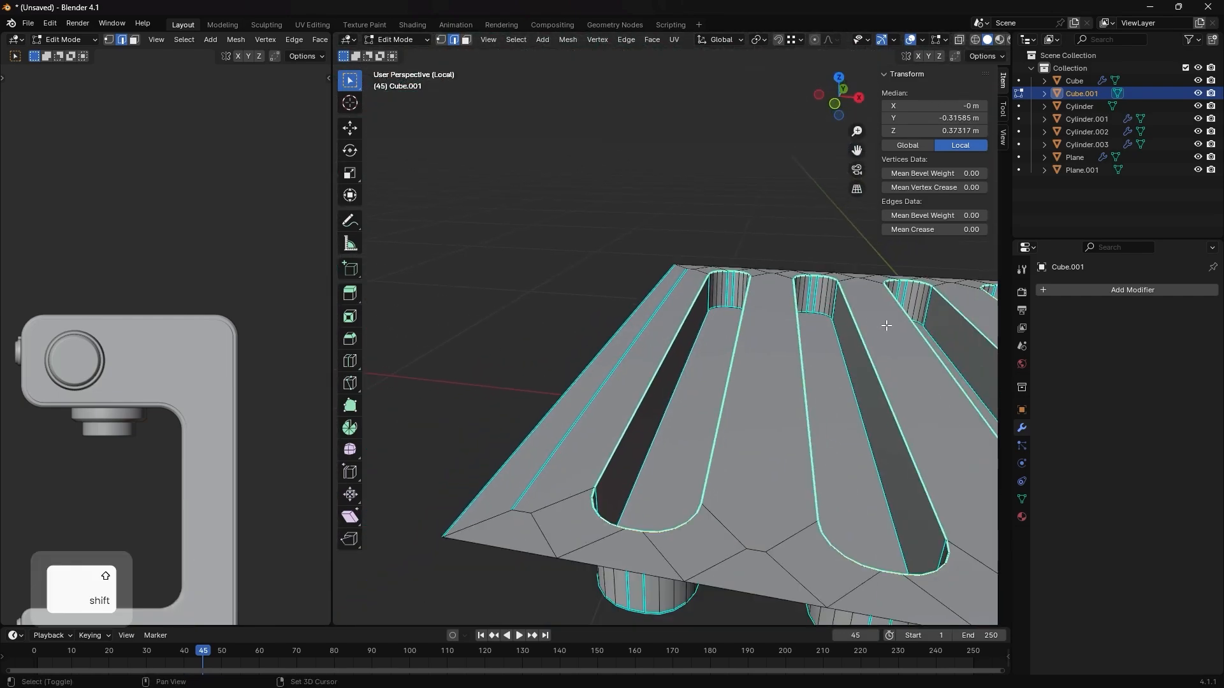
- Bevel the selected groove rims about 0.011 m with 5 segments and return to Object Mode
shift+middle_drag(885, 325, 582, 344)
middle_drag(813, 328, 728, 345)
scroll(808, 345, down, 3)
scroll(842, 343, down, 3)
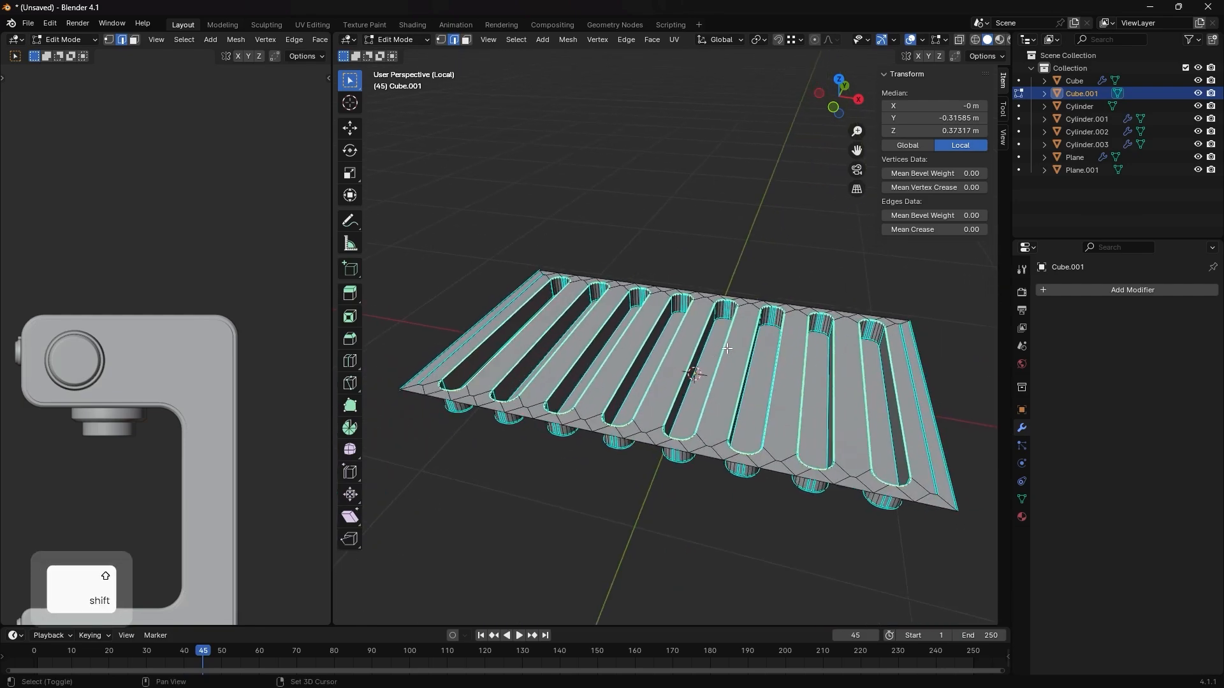
key(ctrl+b)
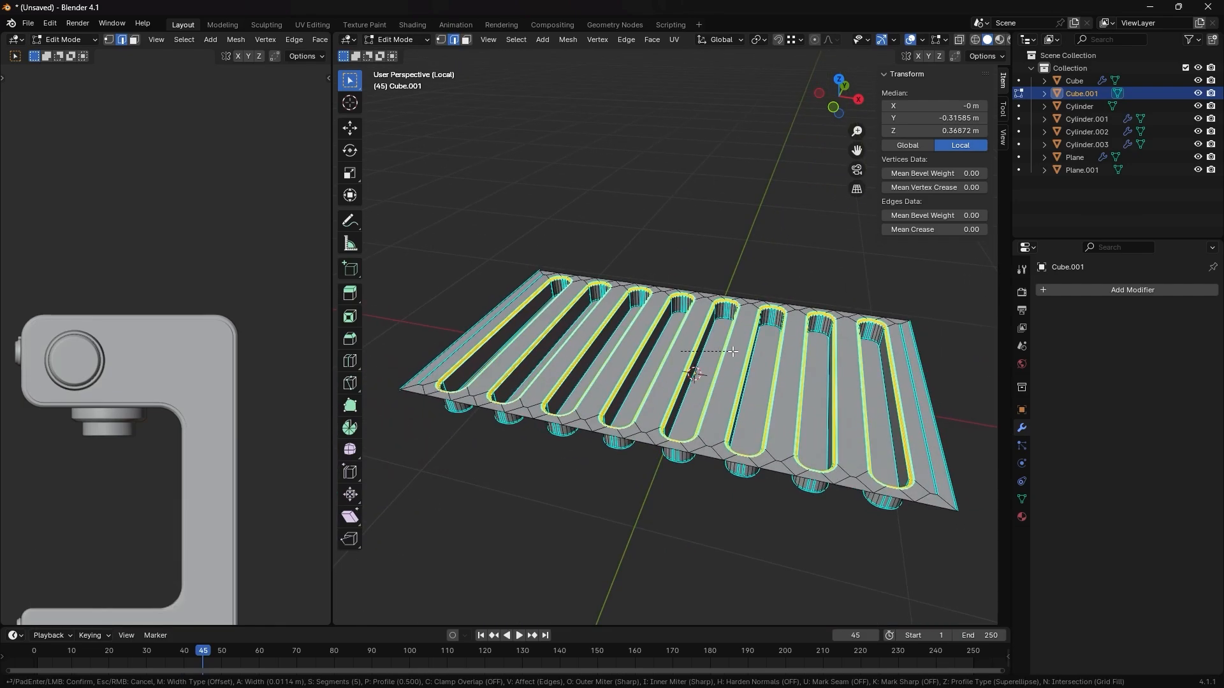
click(733, 351)
key(Tab)
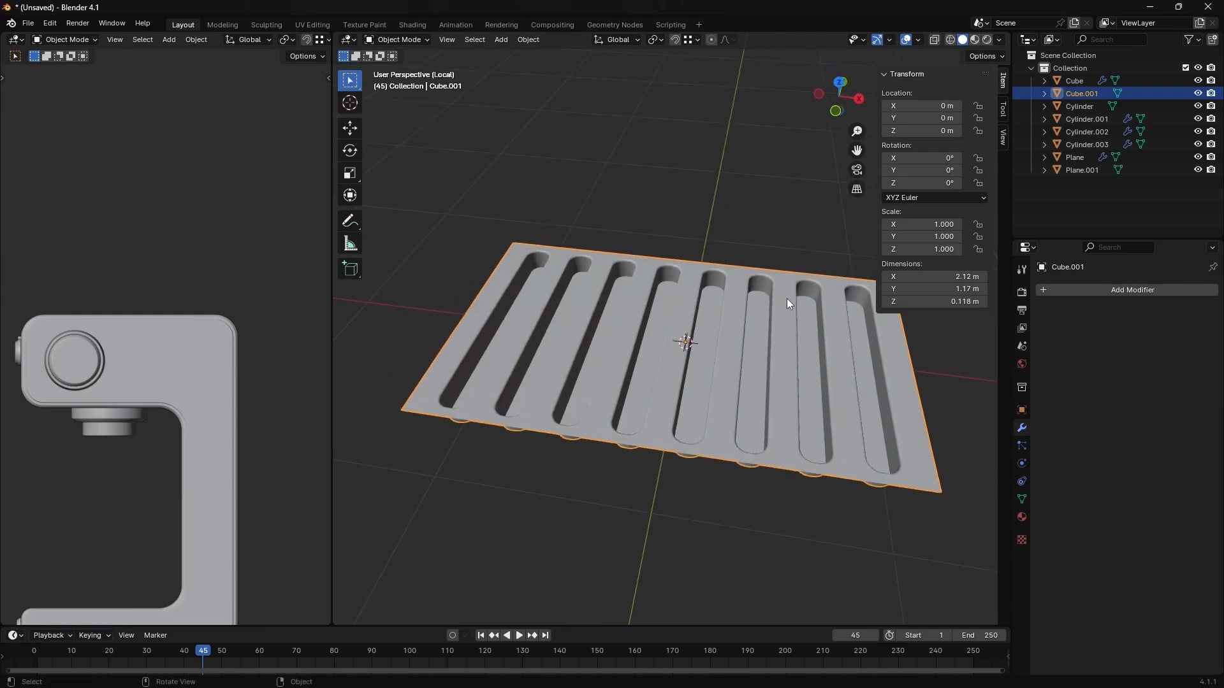
- Leave local view to bring back the whole machine and deselect the plate
key(slash)
click(855, 390)
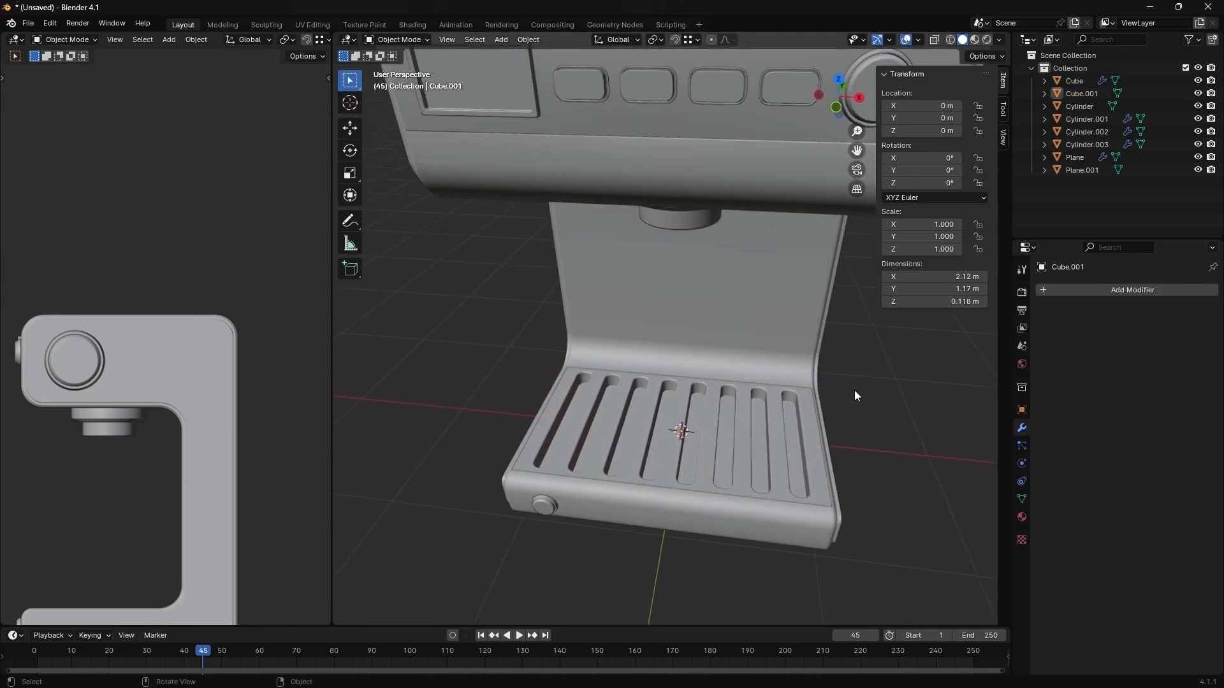
scroll(820, 426, down, 6)
middle_drag(820, 418, 810, 384)
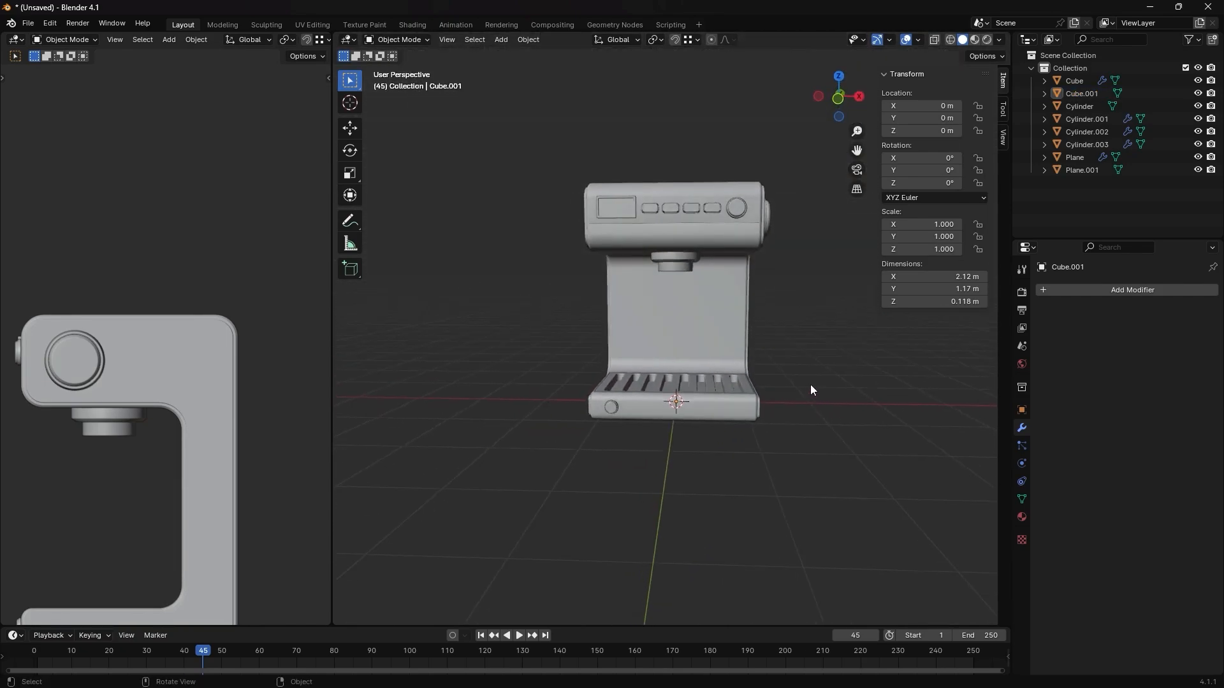